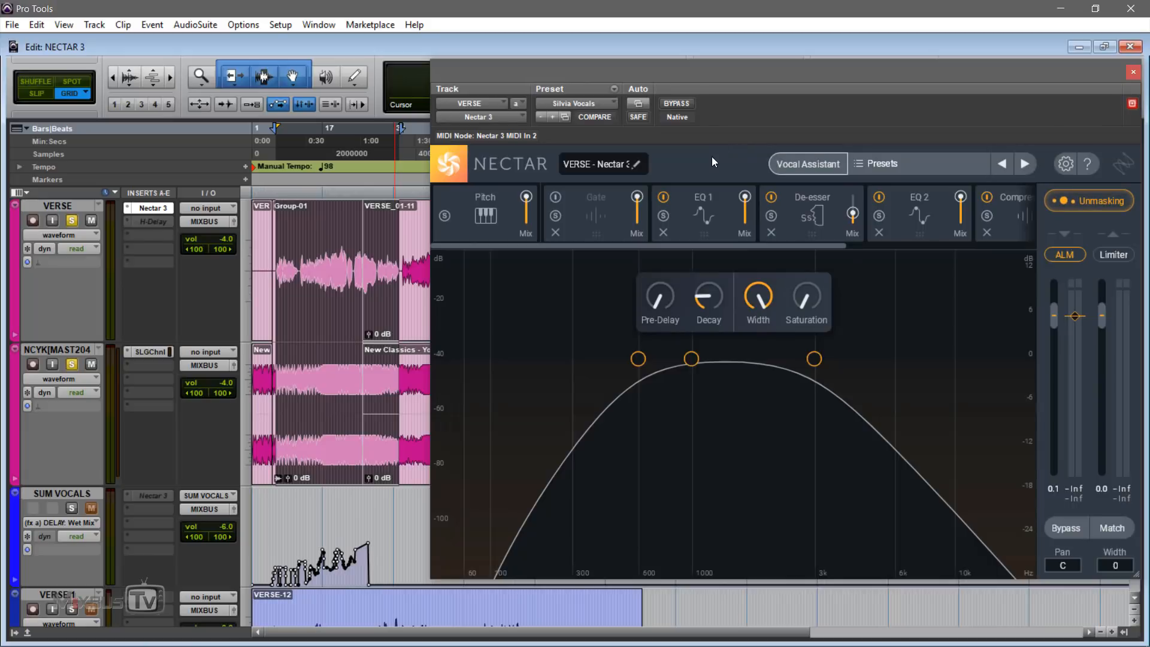
Play the VERSE vocal and compare it with Nectar 3 bypassed and active, viewing the EQ 2 module during playback
{"action": "left_click", "coordinate": [679, 105]}
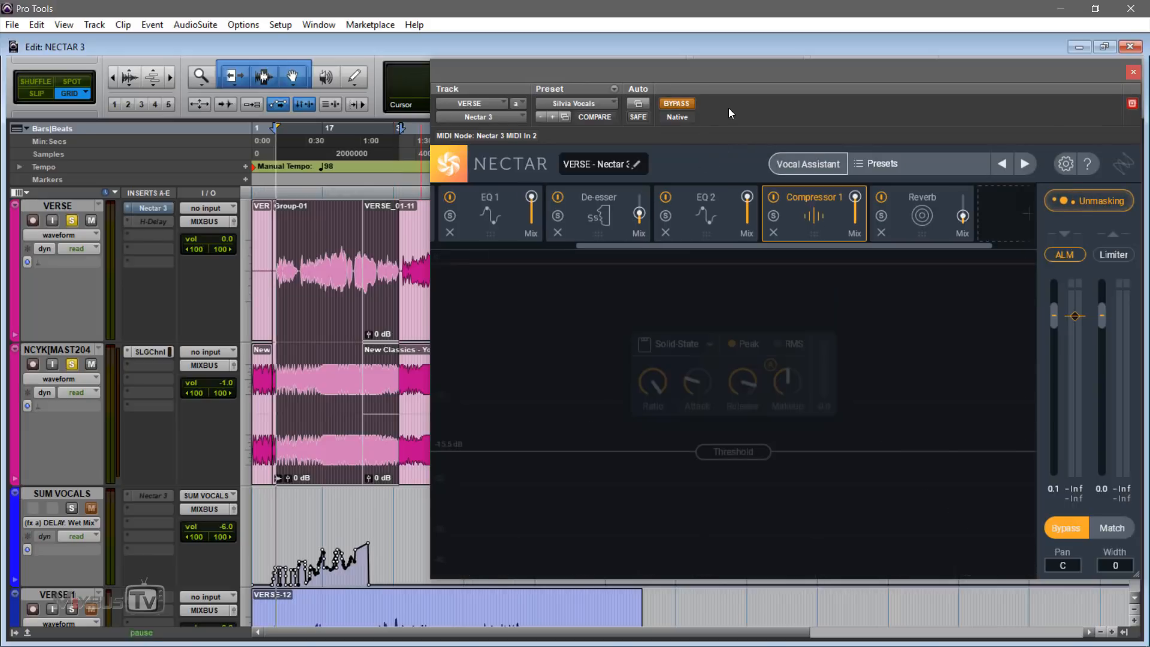
{"action": "key", "text": "space"}
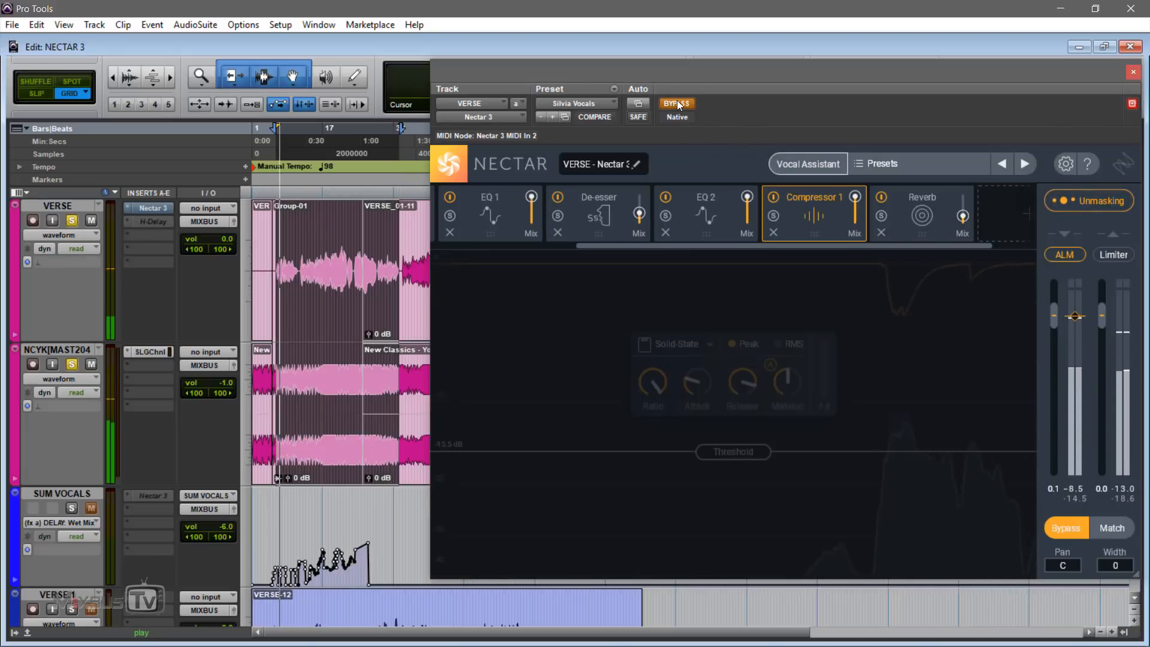
{"action": "left_click", "coordinate": [678, 105]}
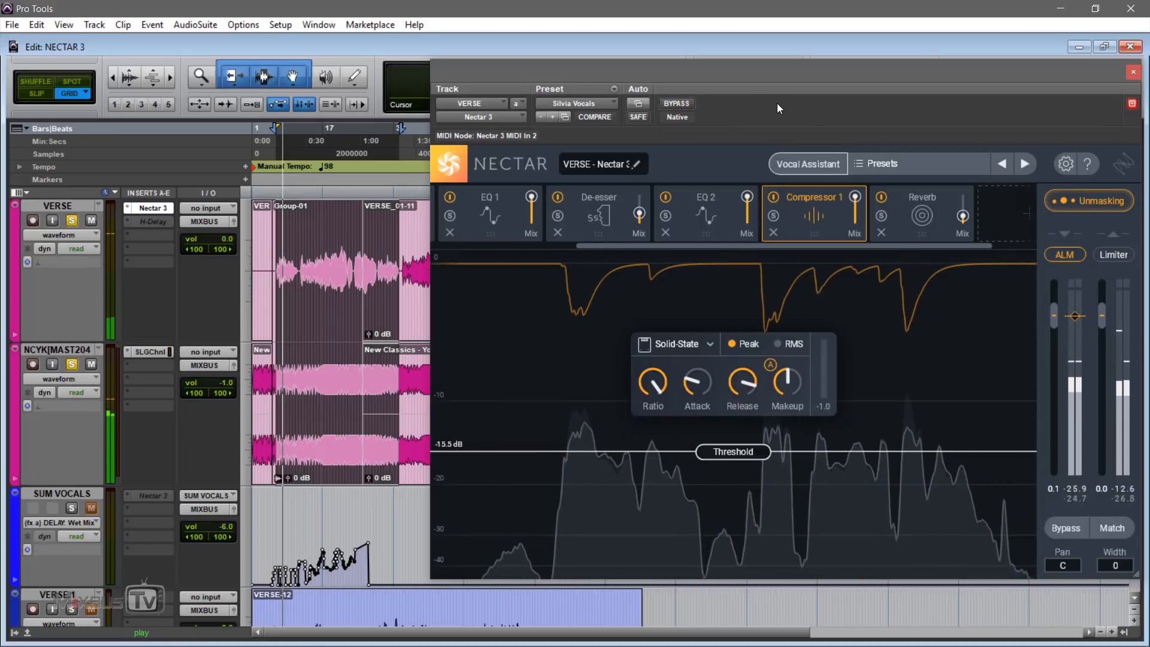
{"action": "left_click", "coordinate": [682, 103]}
{"action": "mouse_move", "coordinate": [963, 216]}
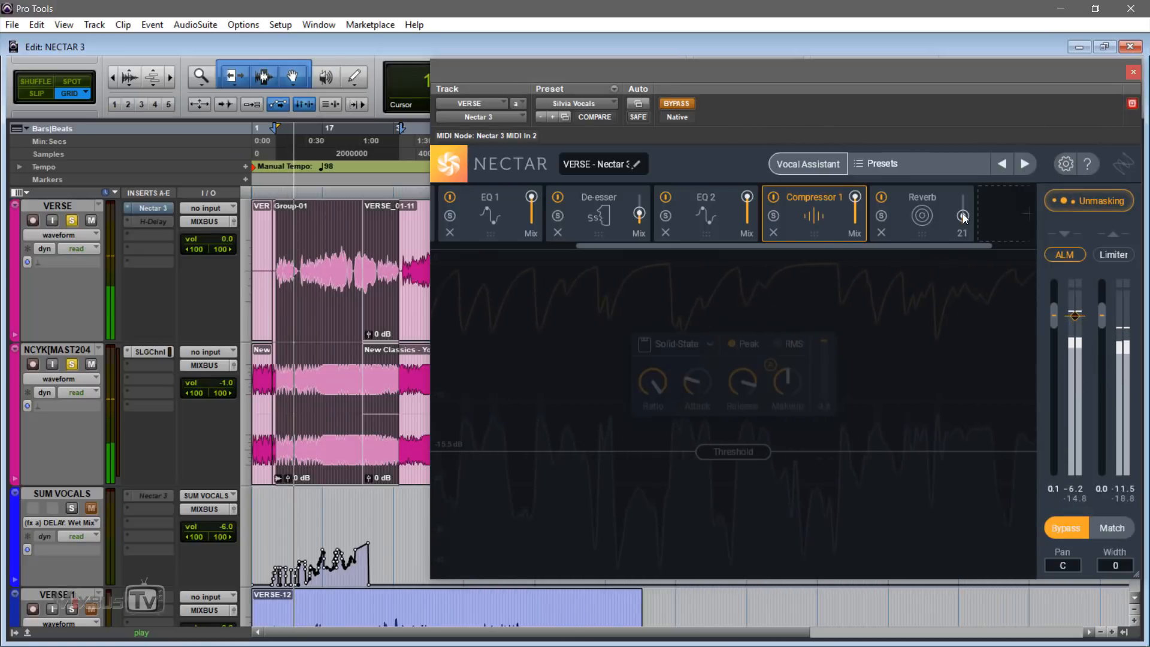
{"action": "left_click", "coordinate": [680, 103]}
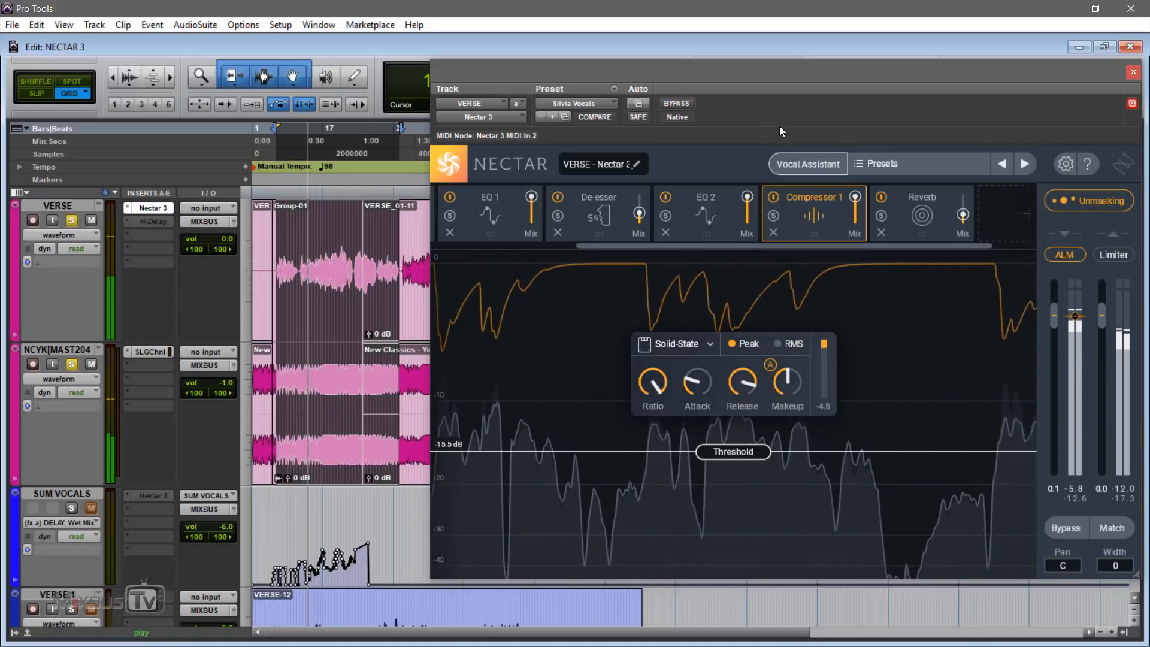
{"action": "left_click", "coordinate": [724, 197]}
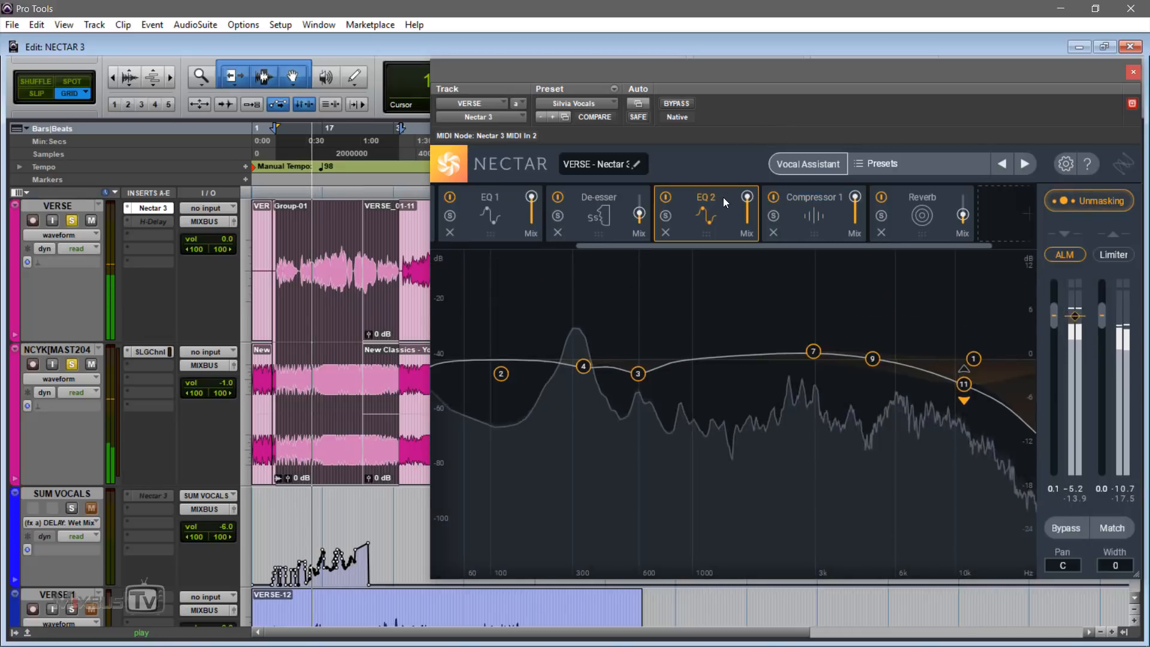
{"action": "left_click", "coordinate": [678, 106]}
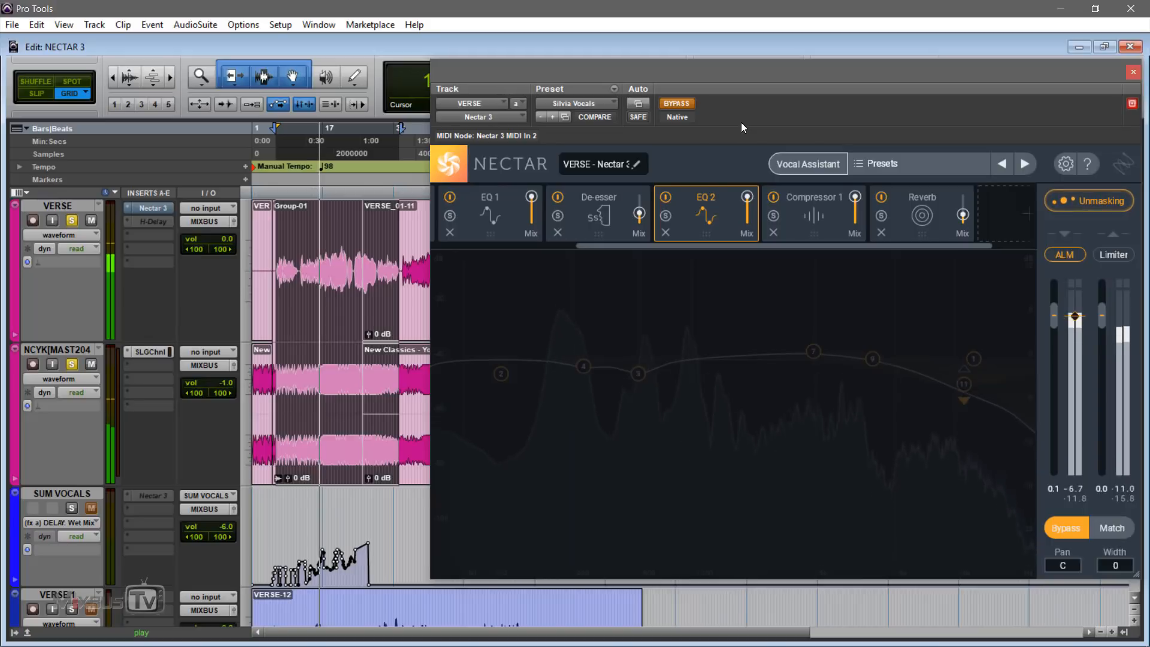
{"action": "left_click", "coordinate": [686, 103]}
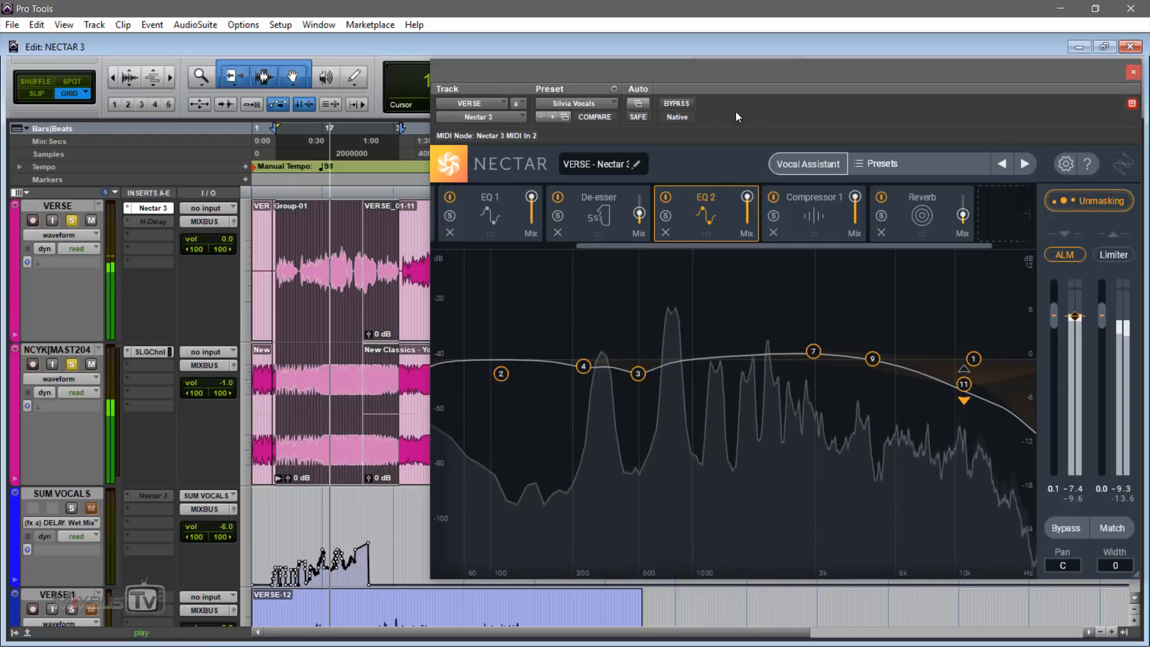
{"action": "left_click", "coordinate": [676, 104]}
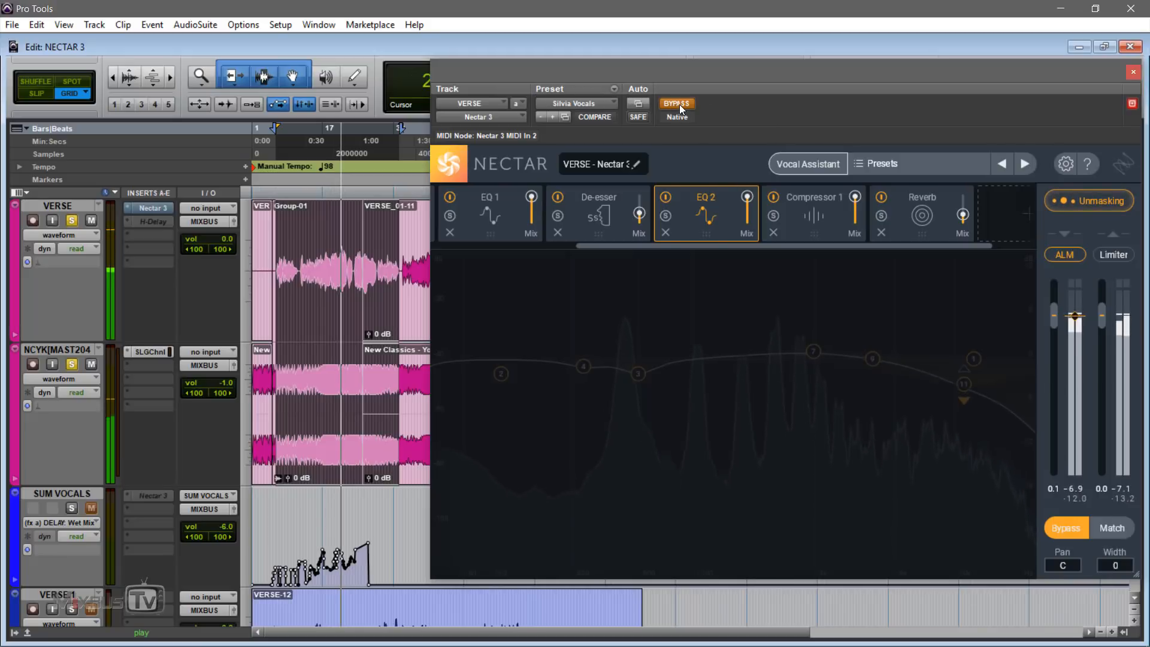
{"action": "left_click", "coordinate": [678, 105]}
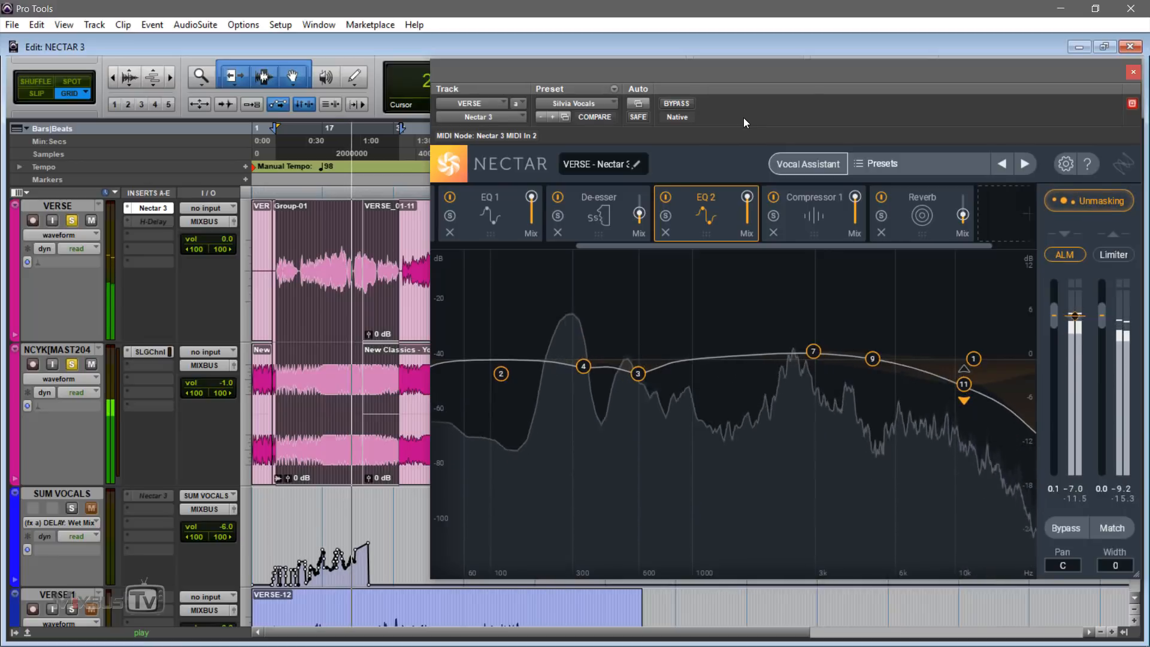
Reduce the cut of EQ 2 band 11 near 10.8 kHz to -1.5 dB and compare the vocal with the plug-in bypassed and active
{"action": "left_click", "coordinate": [966, 384]}
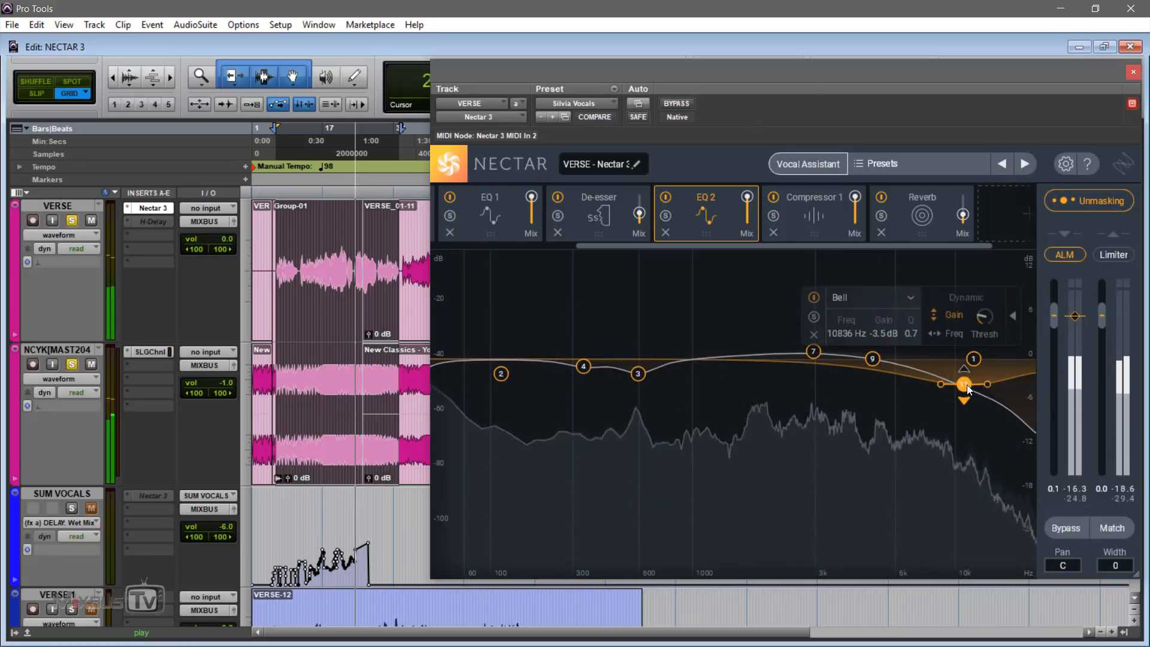
{"action": "left_click_drag", "start_coordinate": [967, 382], "coordinate": [966, 370]}
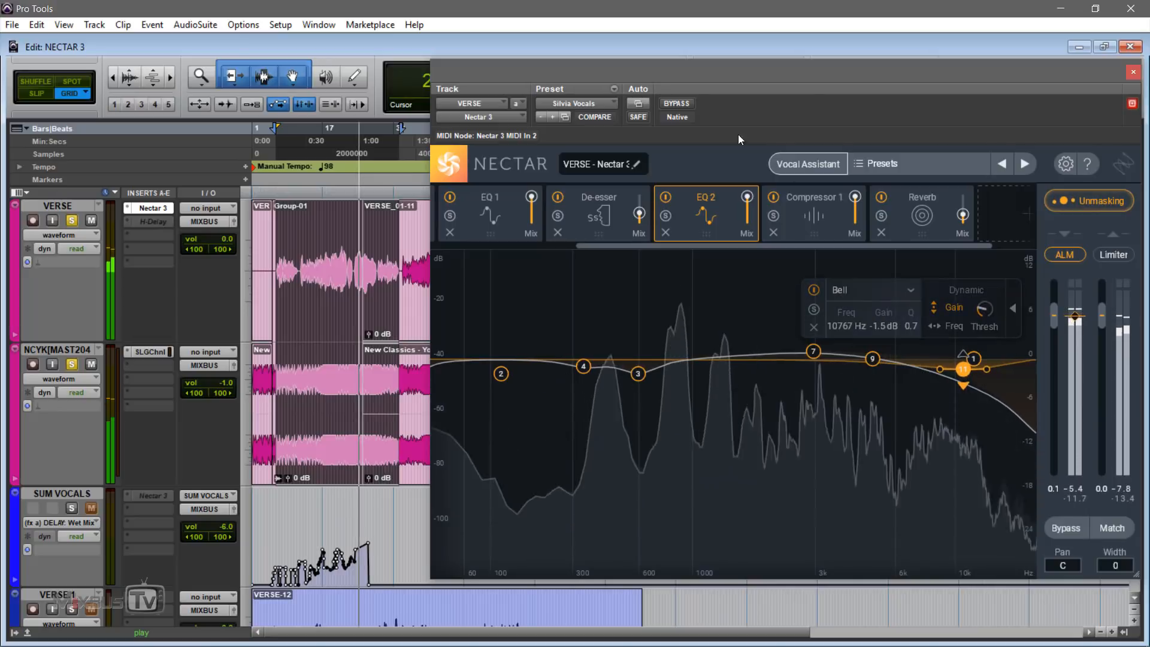
{"action": "left_click", "coordinate": [681, 103]}
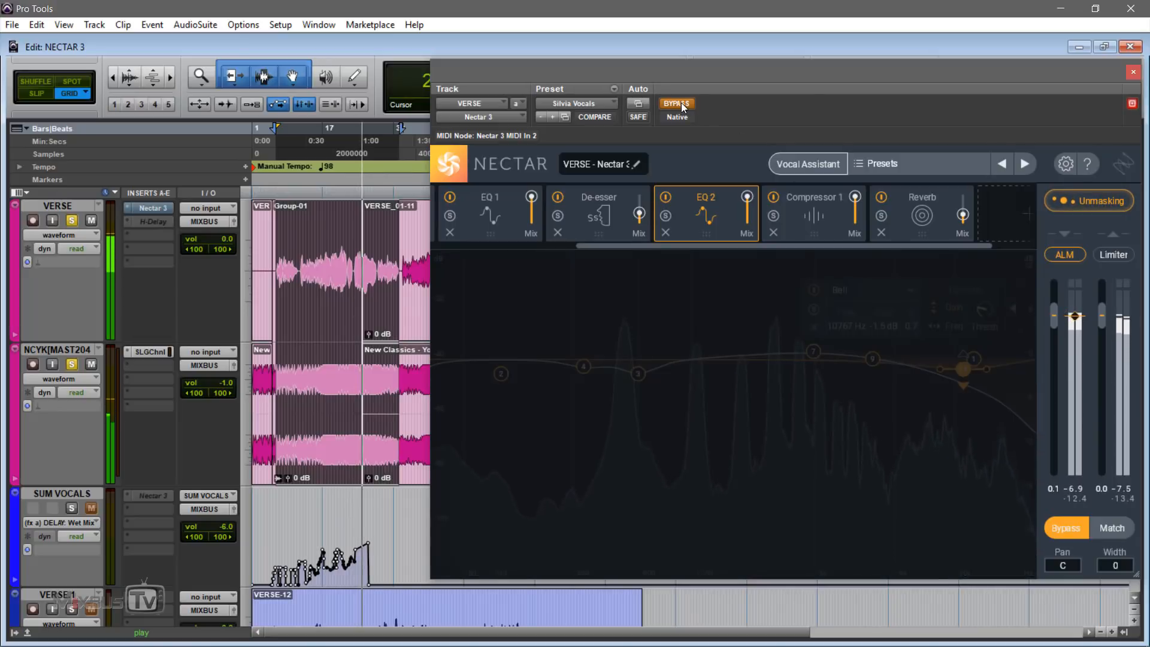
{"action": "left_click", "coordinate": [682, 102]}
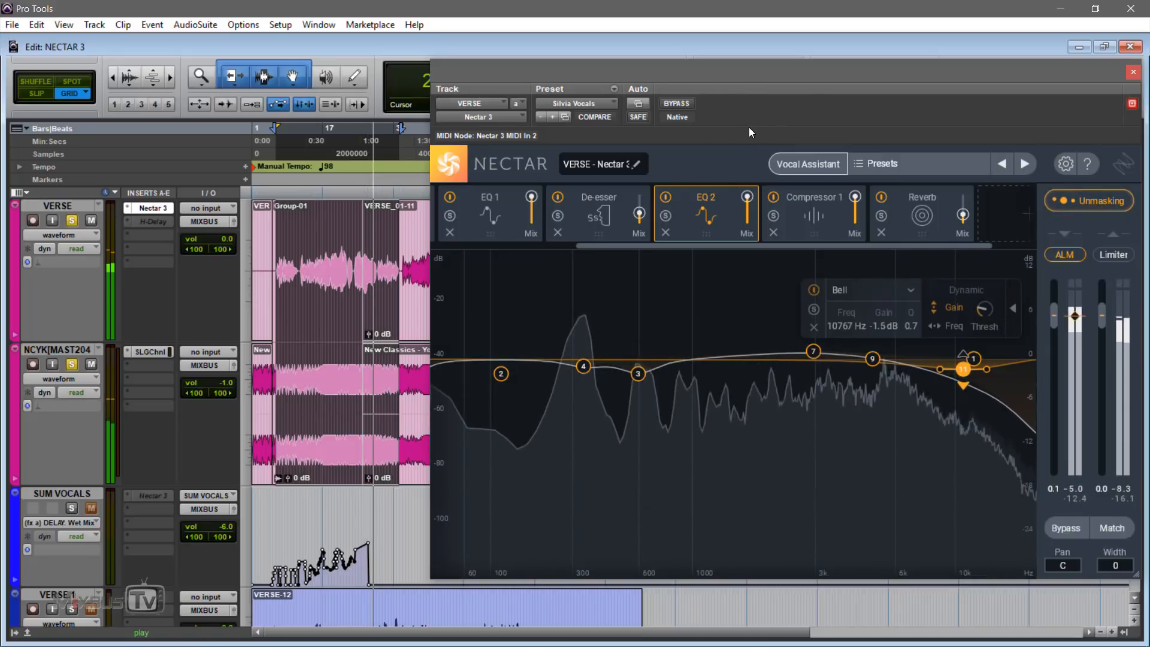
{"action": "key", "text": "space"}
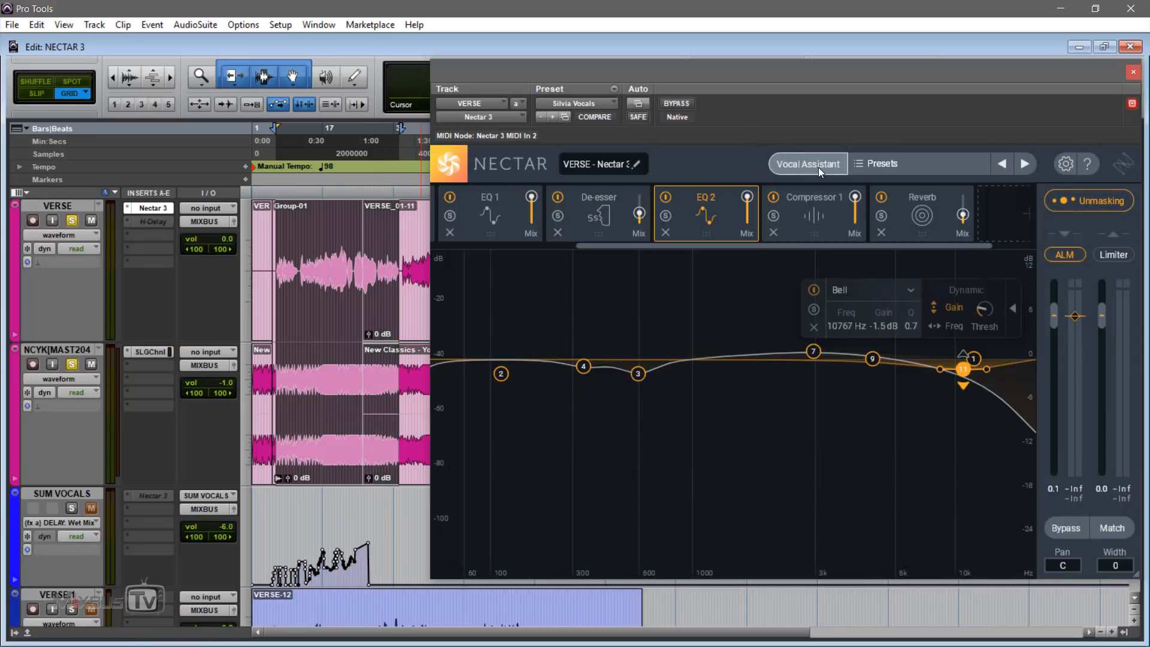
Reset Nectar 3 on the VERSE track to its factory default preset
{"action": "left_click_drag", "start_coordinate": [626, 246], "coordinate": [482, 247]}
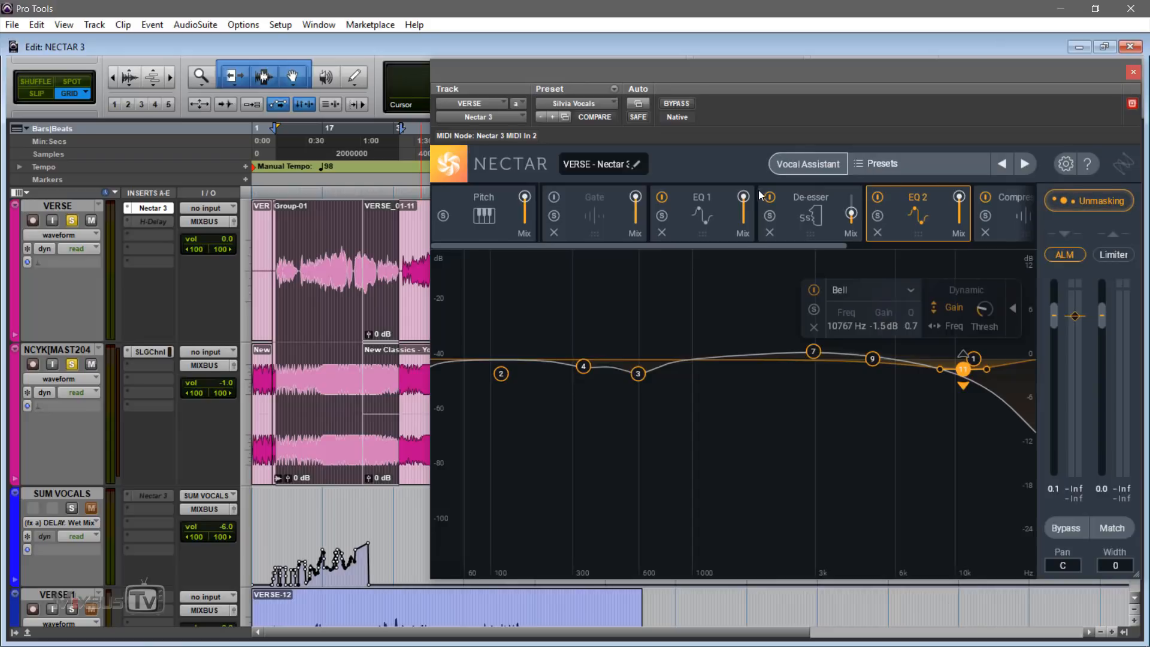
{"action": "left_click", "coordinate": [595, 106]}
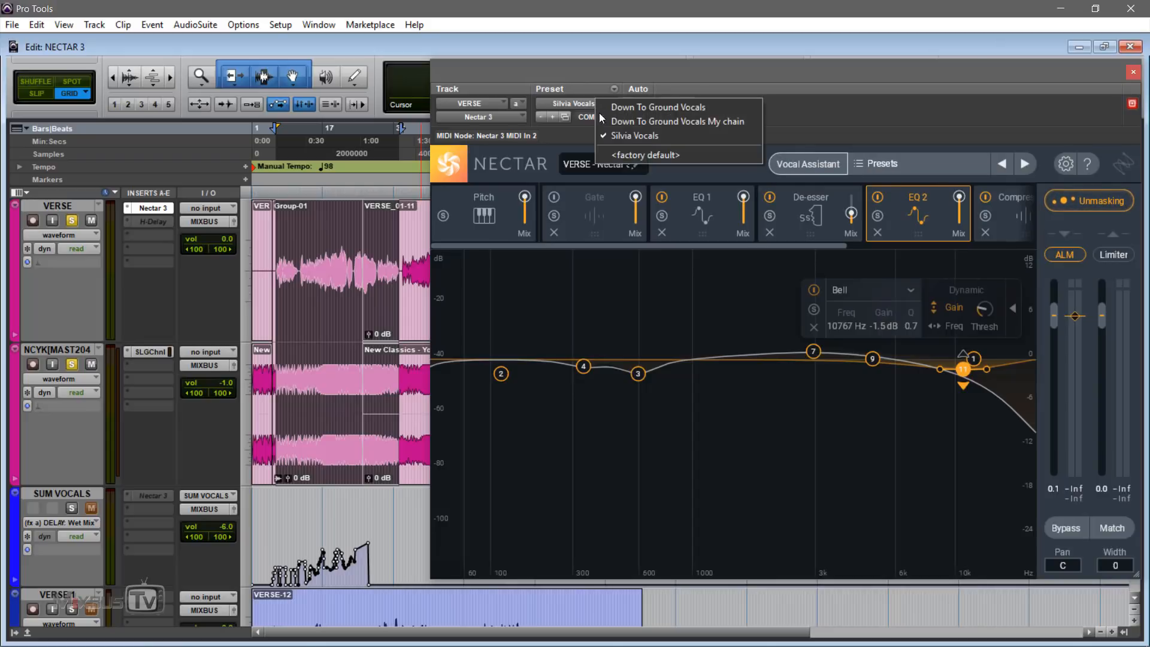
{"action": "left_click", "coordinate": [645, 154]}
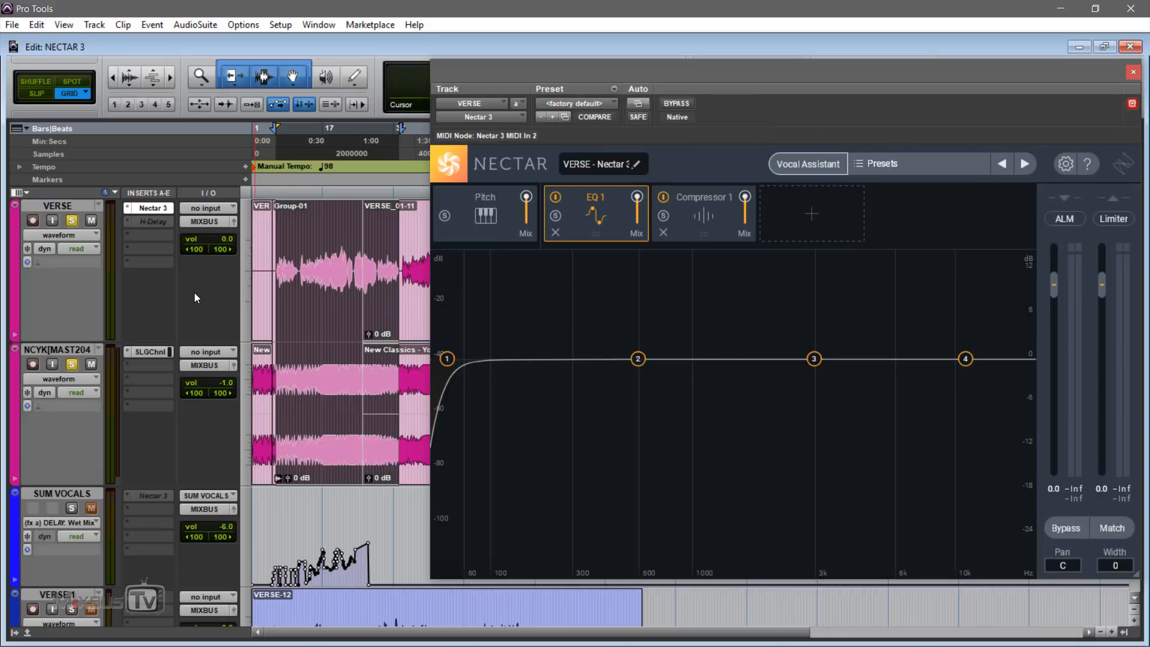
Select a shorter passage within the Group-01 vocal clip on the VERSE track and audition it
{"action": "left_click_drag", "start_coordinate": [299, 244], "coordinate": [353, 252]}
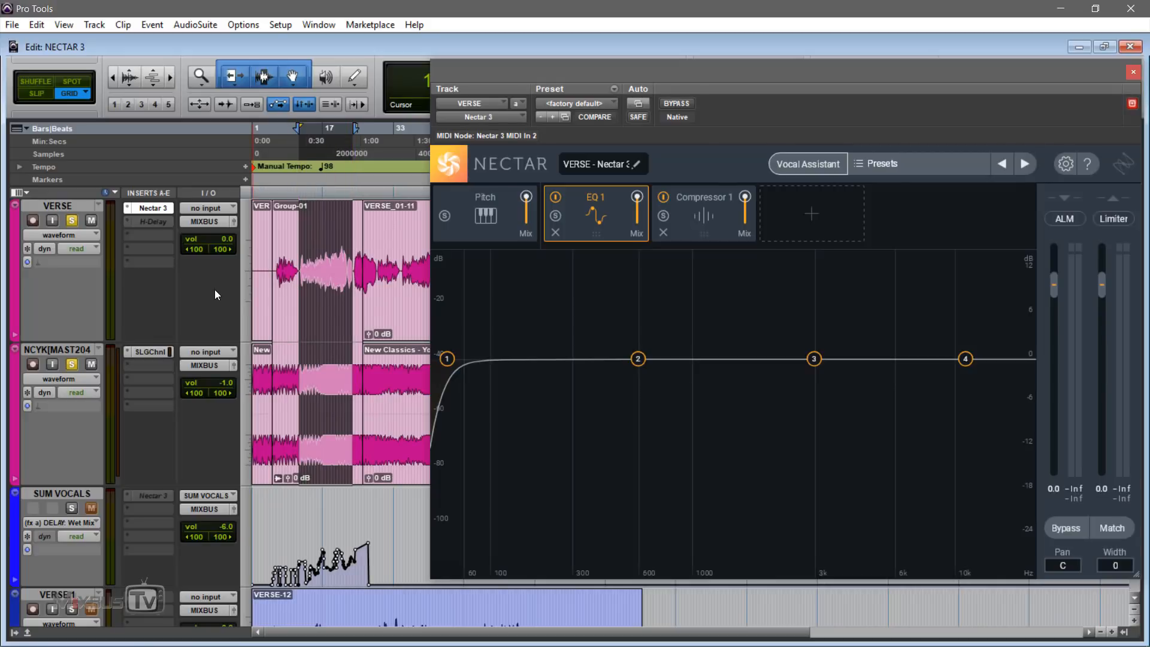
{"action": "key", "text": "ctrl+]"}
{"action": "key", "text": "ctrl+["}
{"action": "key", "text": "space"}
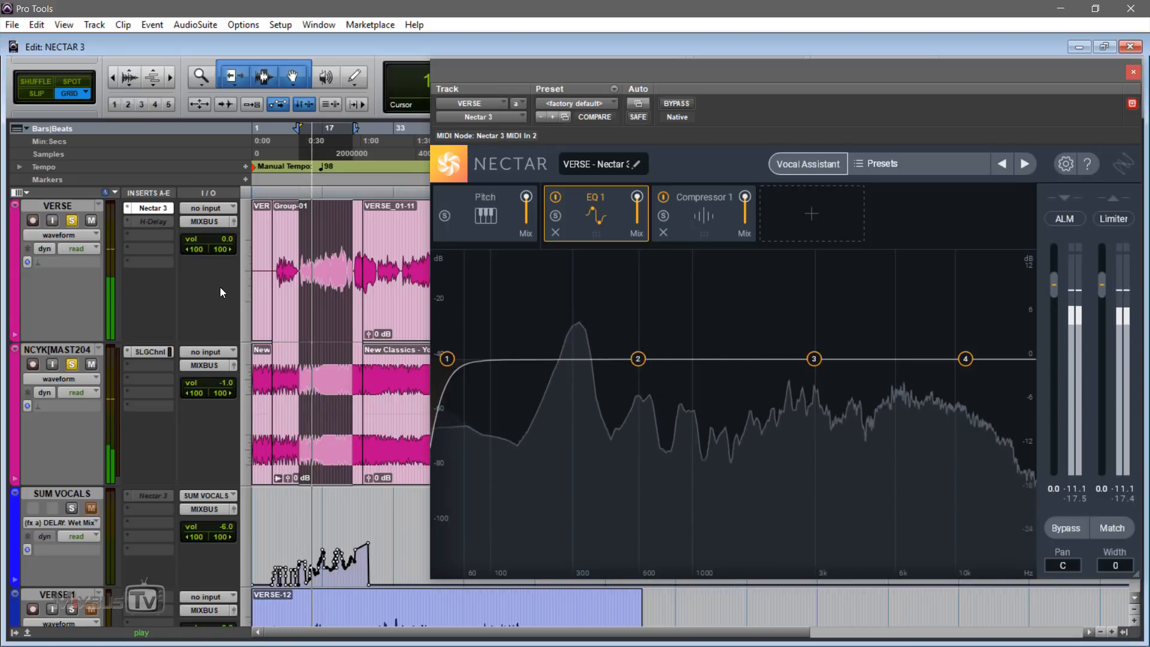
{"action": "key", "text": "space"}
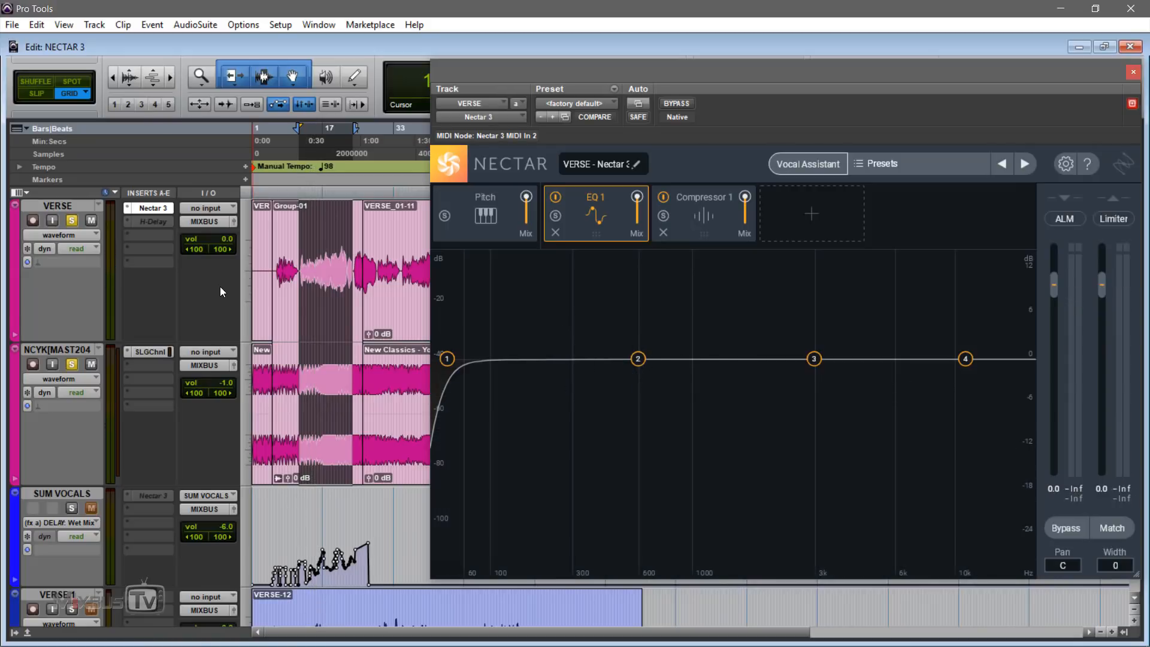
{"action": "left_click", "coordinate": [321, 266]}
{"action": "key", "text": "Return"}
Start the Vocal Assistant in Assist mode with Modern vibe and Moderate intensity
{"action": "left_click", "coordinate": [816, 165]}
{"action": "left_click", "coordinate": [681, 456]}
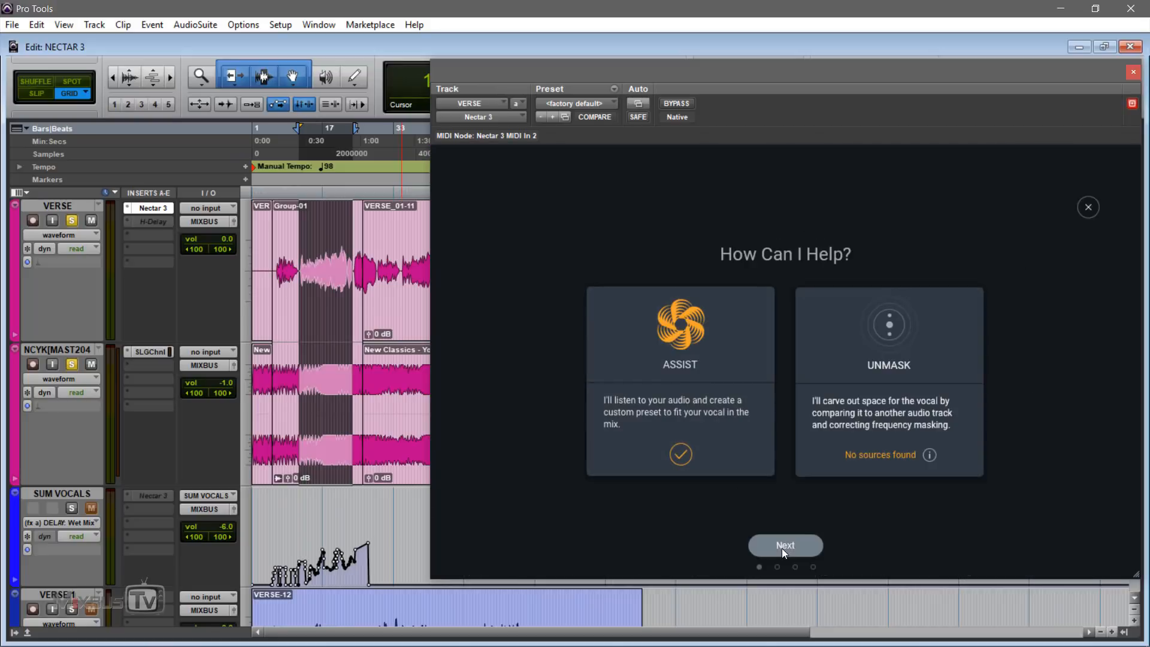
{"action": "left_click", "coordinate": [782, 547]}
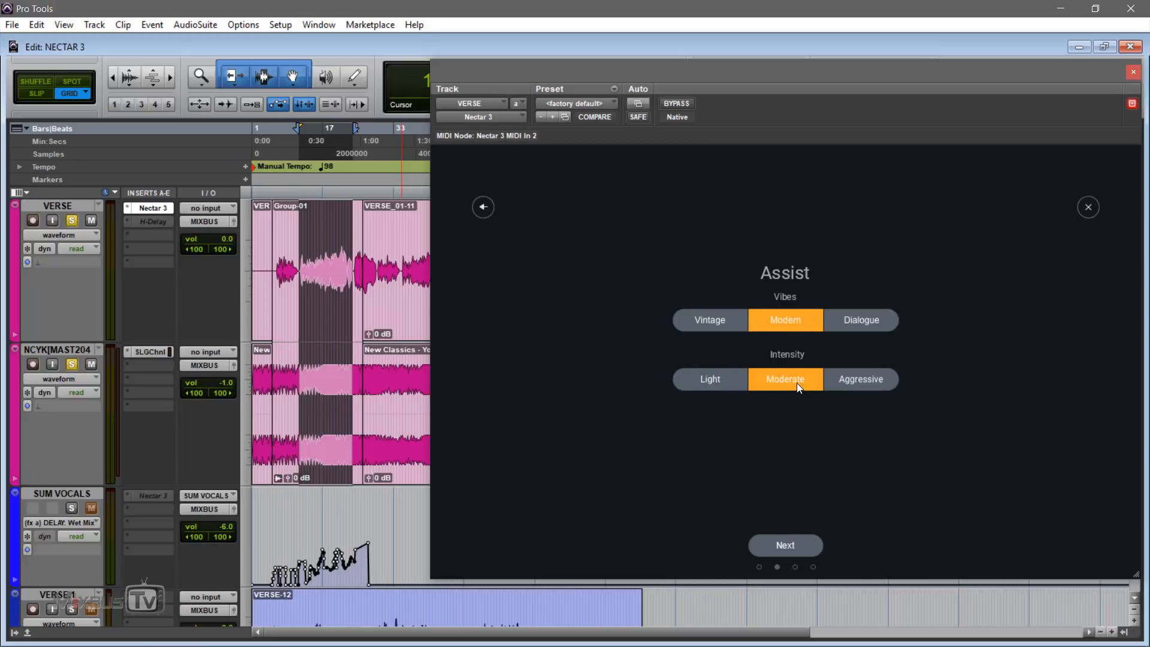
{"action": "left_click", "coordinate": [803, 549]}
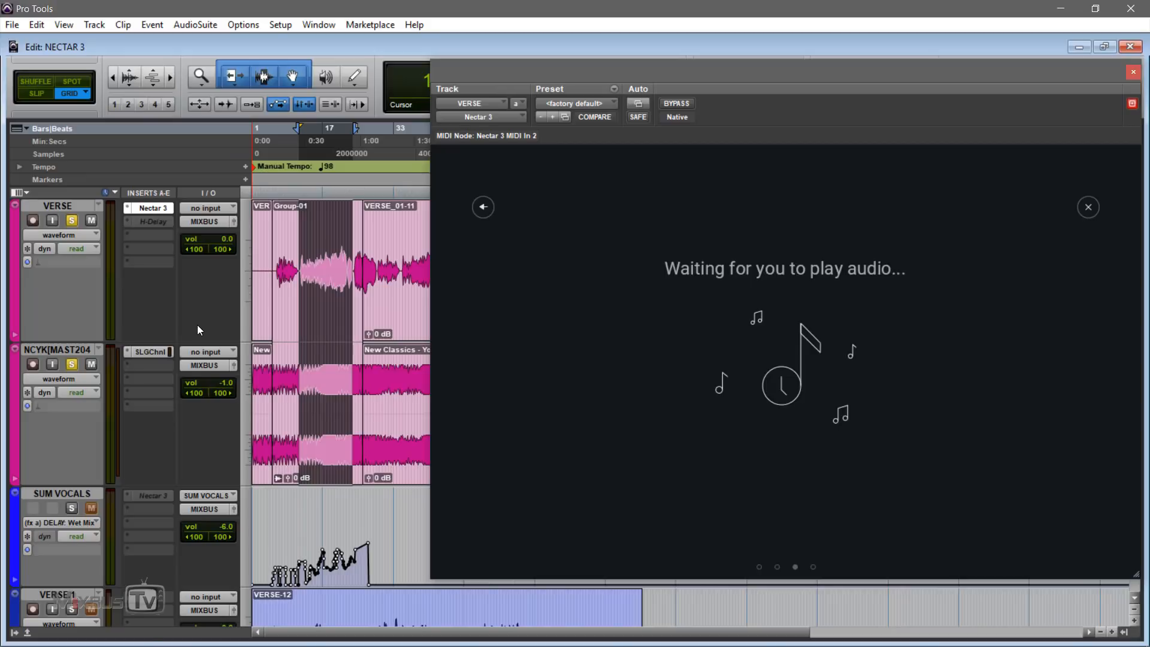
Play the selected vocal passage for the assistant to analyse, stop playback and accept its suggested settings
{"action": "key", "text": "space"}
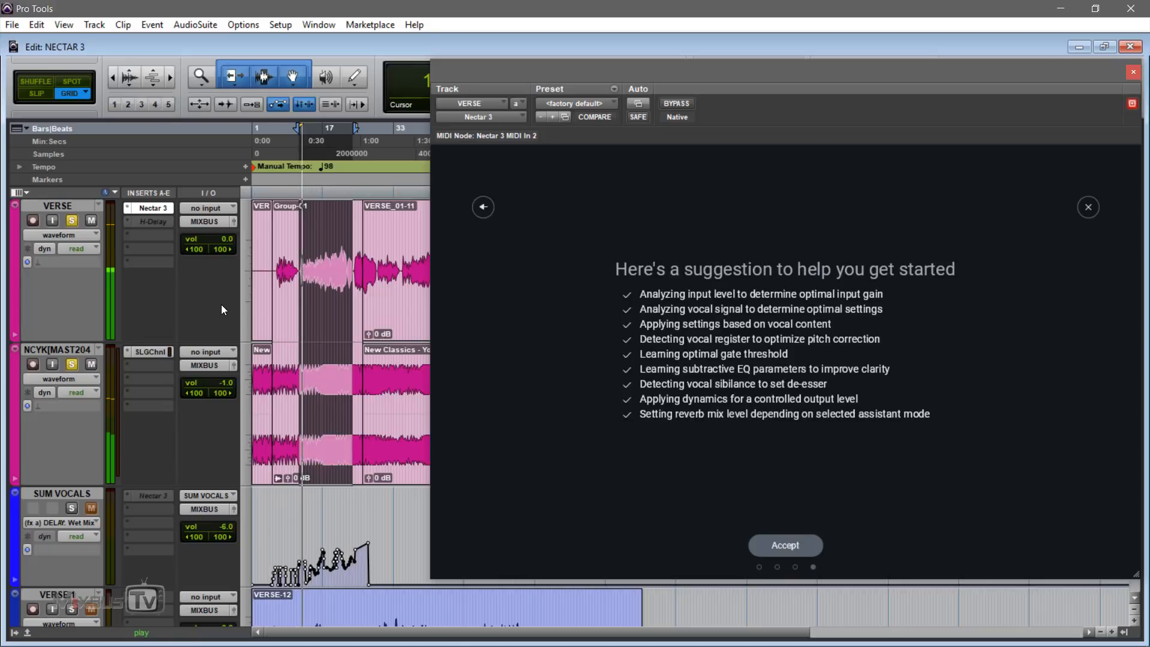
{"action": "key", "text": "space"}
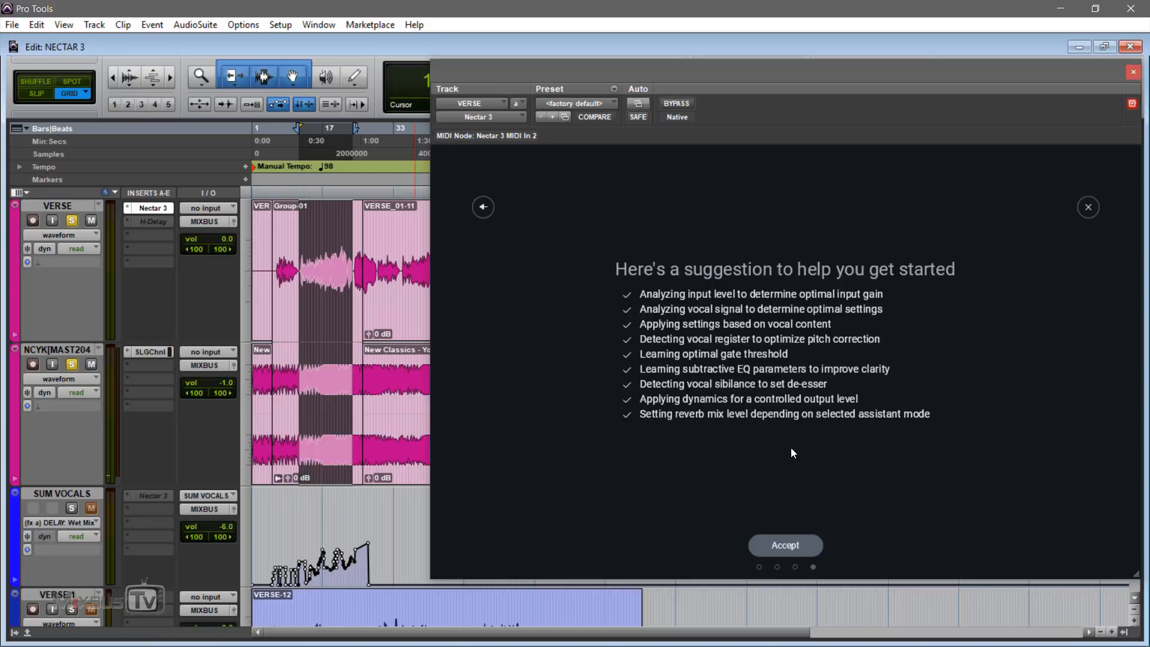
{"action": "left_click", "coordinate": [796, 544]}
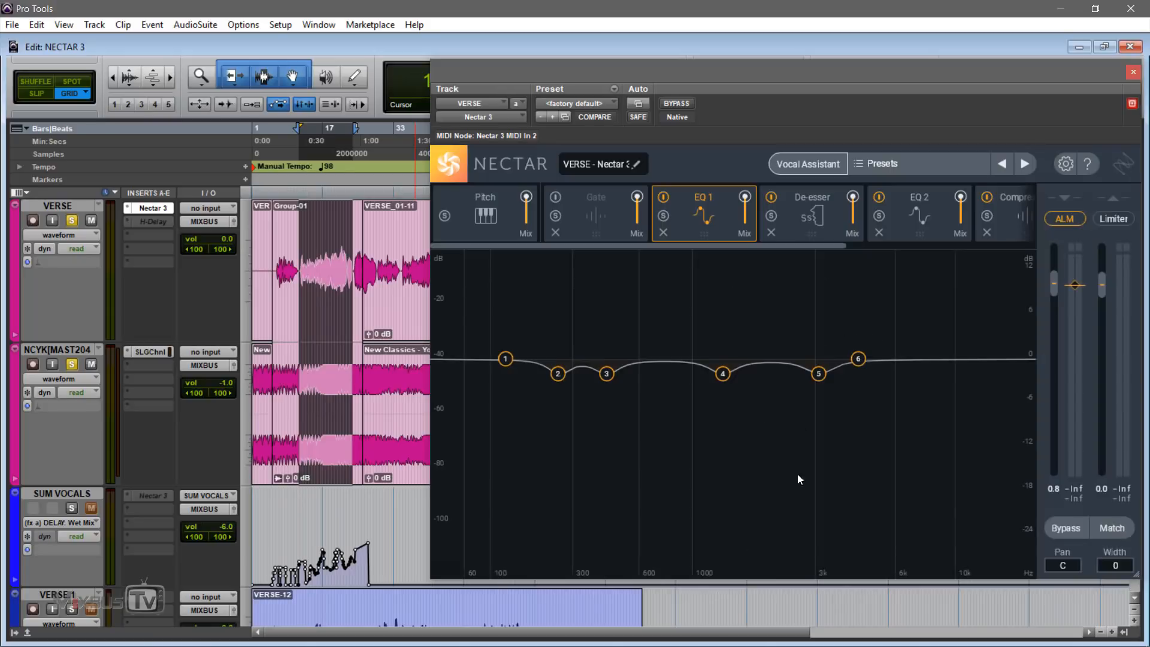
Enable Correction and Formant in the Pitch module
{"action": "left_click", "coordinate": [500, 240]}
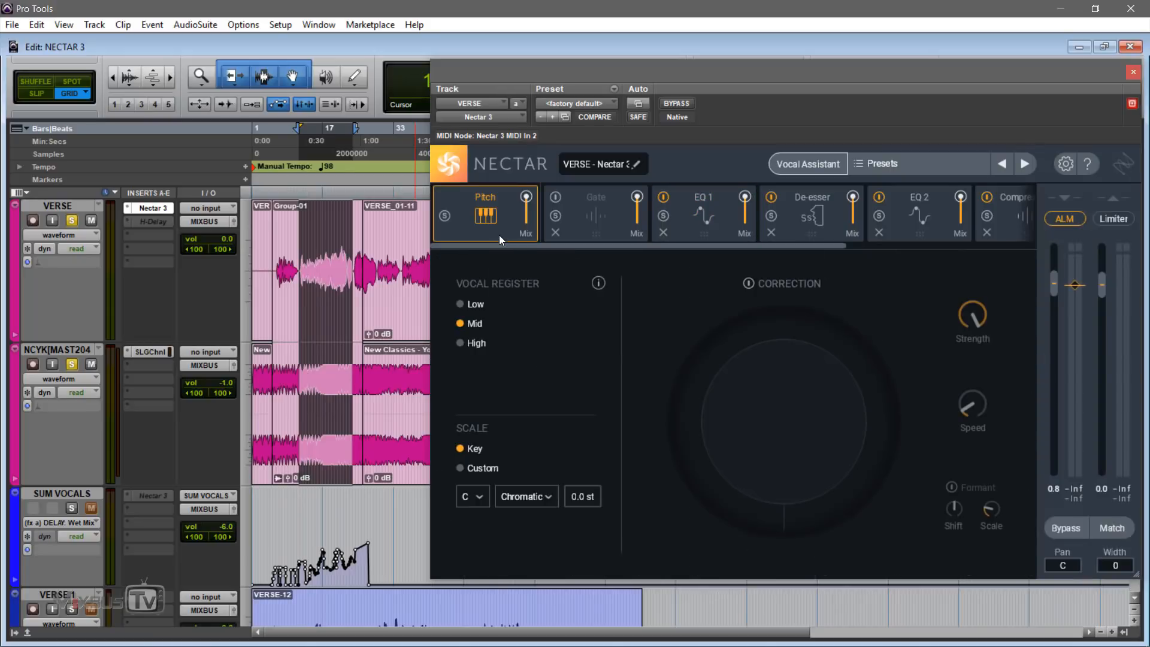
{"action": "left_click", "coordinate": [748, 283]}
{"action": "left_click", "coordinate": [952, 487]}
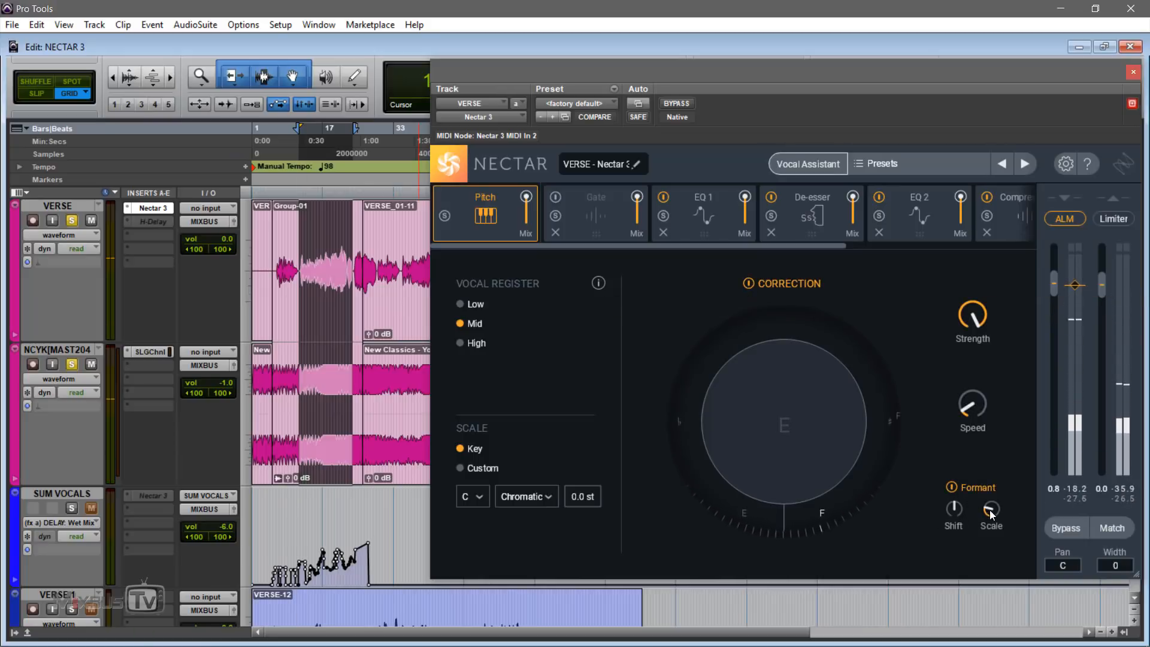
Lower the formant Shift, raise the formant Scale to about 29.20 while auditioning the vocal, and switch Correction off
{"action": "left_click_drag", "start_coordinate": [990, 509], "coordinate": [983, 471]}
{"action": "key", "text": "space"}
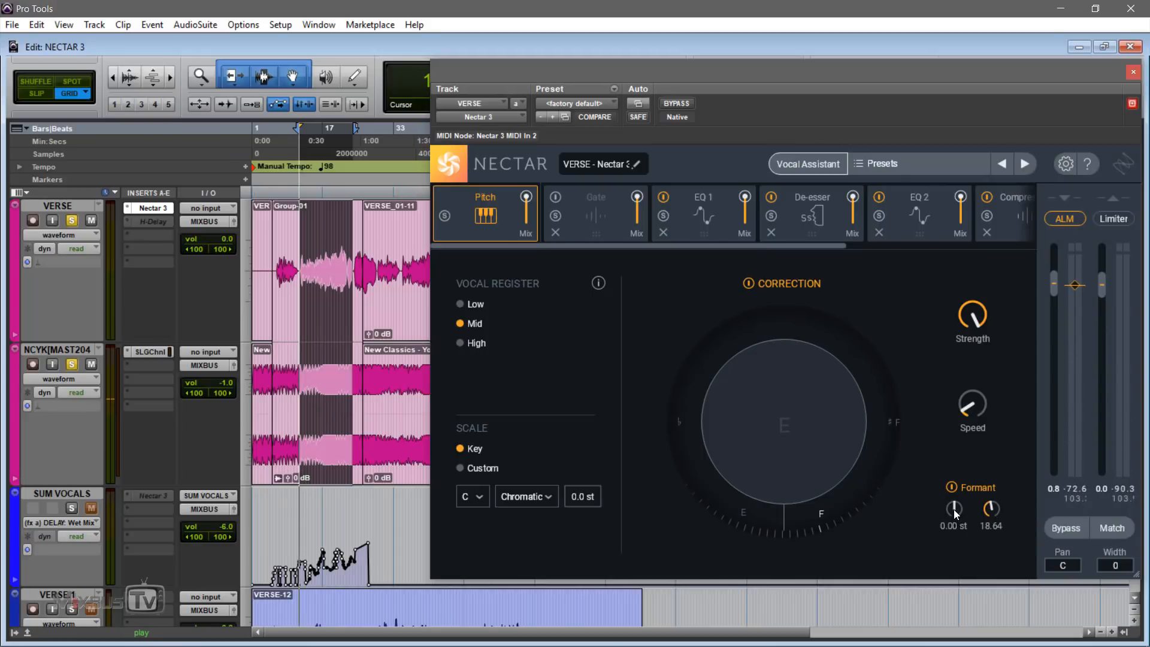
{"action": "left_click_drag", "start_coordinate": [954, 509], "coordinate": [951, 565]}
{"action": "left_click_drag", "start_coordinate": [992, 510], "coordinate": [991, 461]}
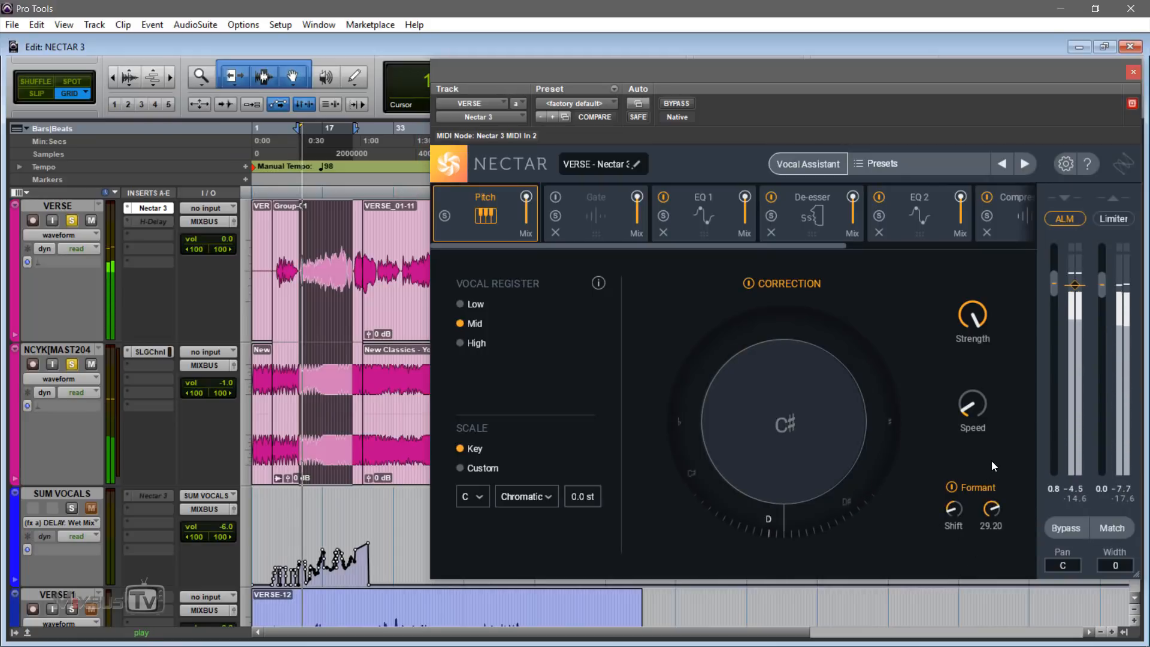
{"action": "mouse_move", "coordinate": [961, 510]}
{"action": "left_mouse_down"}
{"action": "mouse_move", "coordinate": [958, 443]}
{"action": "mouse_move", "coordinate": [952, 530]}
{"action": "mouse_move", "coordinate": [952, 511]}
{"action": "left_mouse_up"}
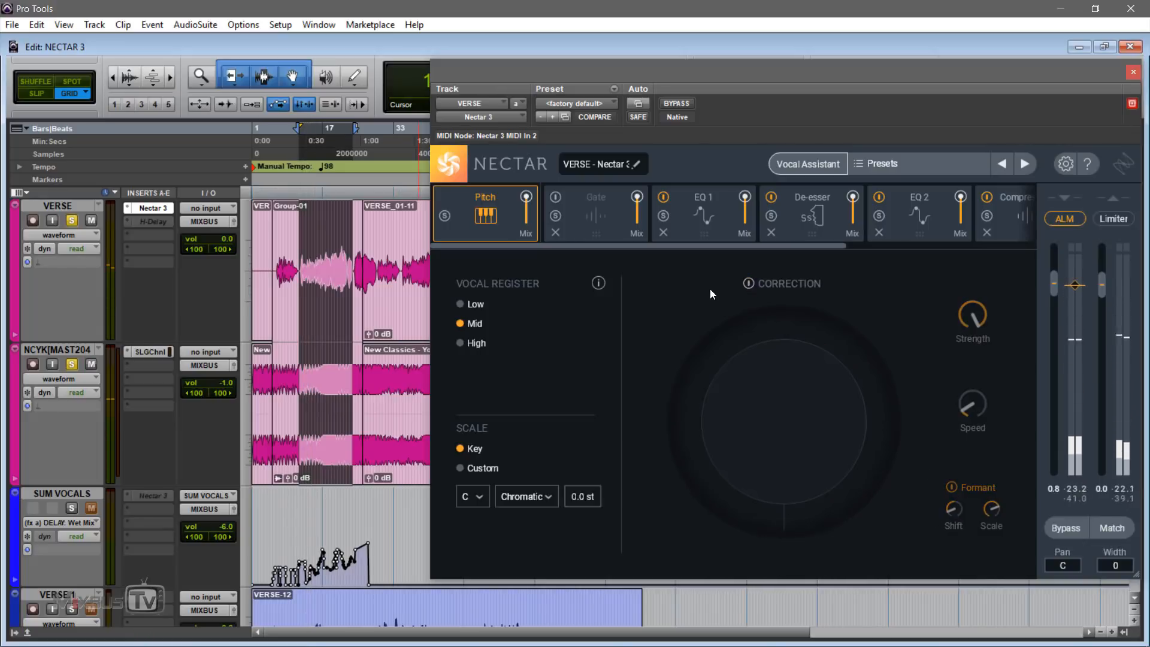
Inspect the Gate module's settings by switching it on and back off, and open the EQ 1 module
{"action": "left_click", "coordinate": [595, 225]}
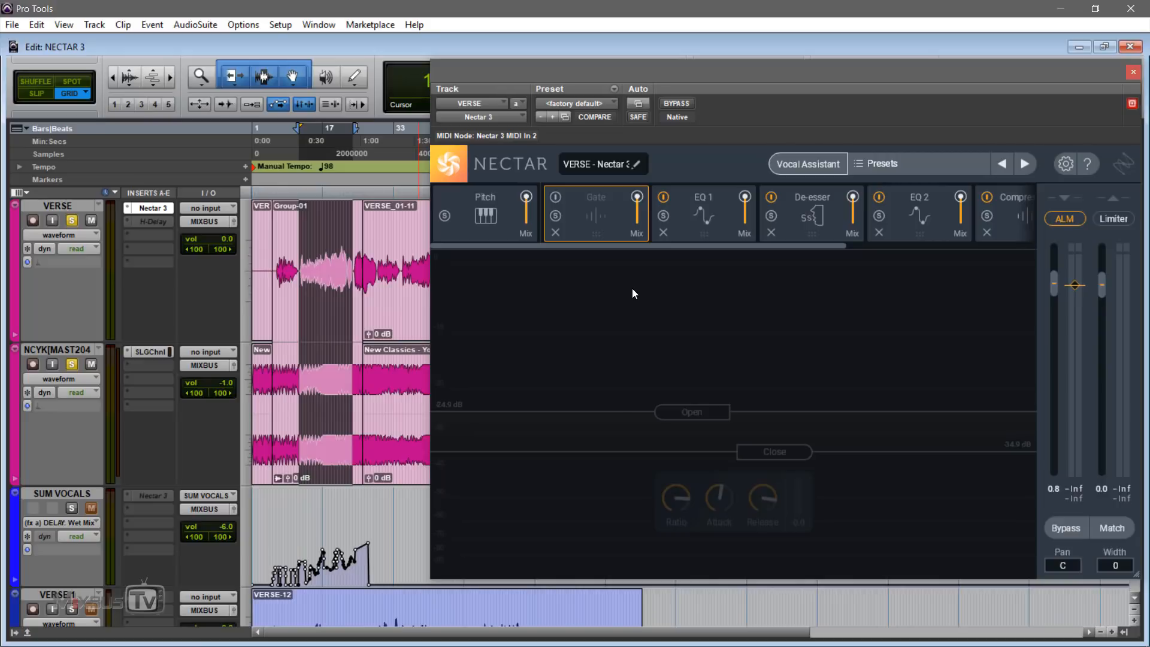
{"action": "left_click", "coordinate": [556, 198]}
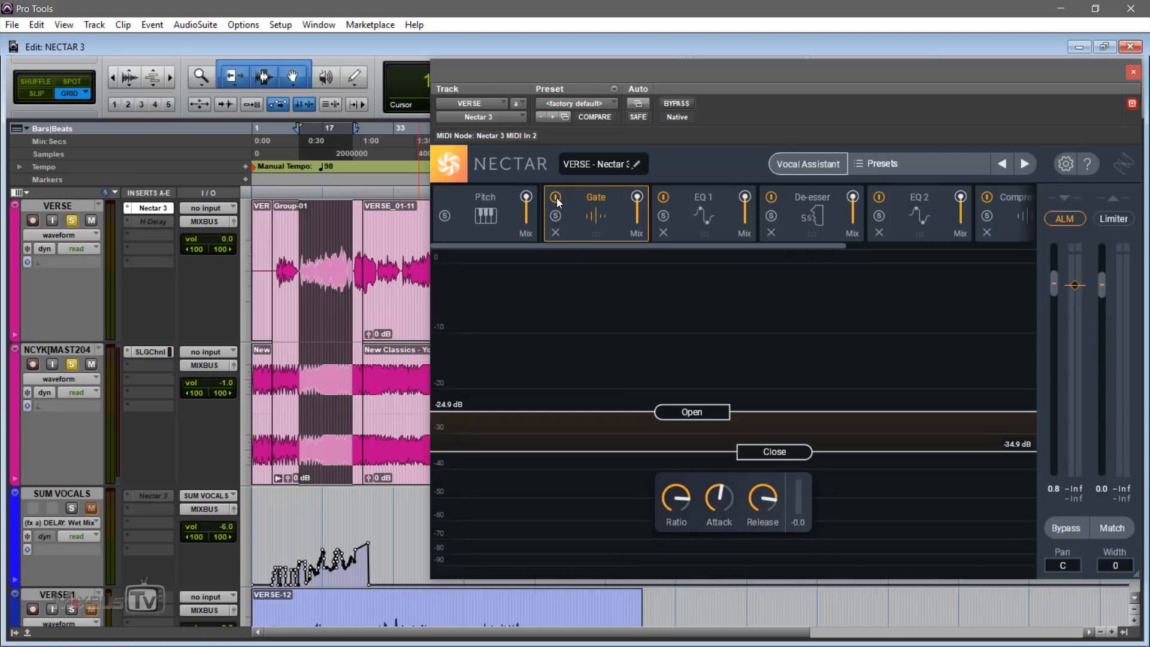
{"action": "left_click", "coordinate": [556, 198]}
{"action": "left_click", "coordinate": [683, 202]}
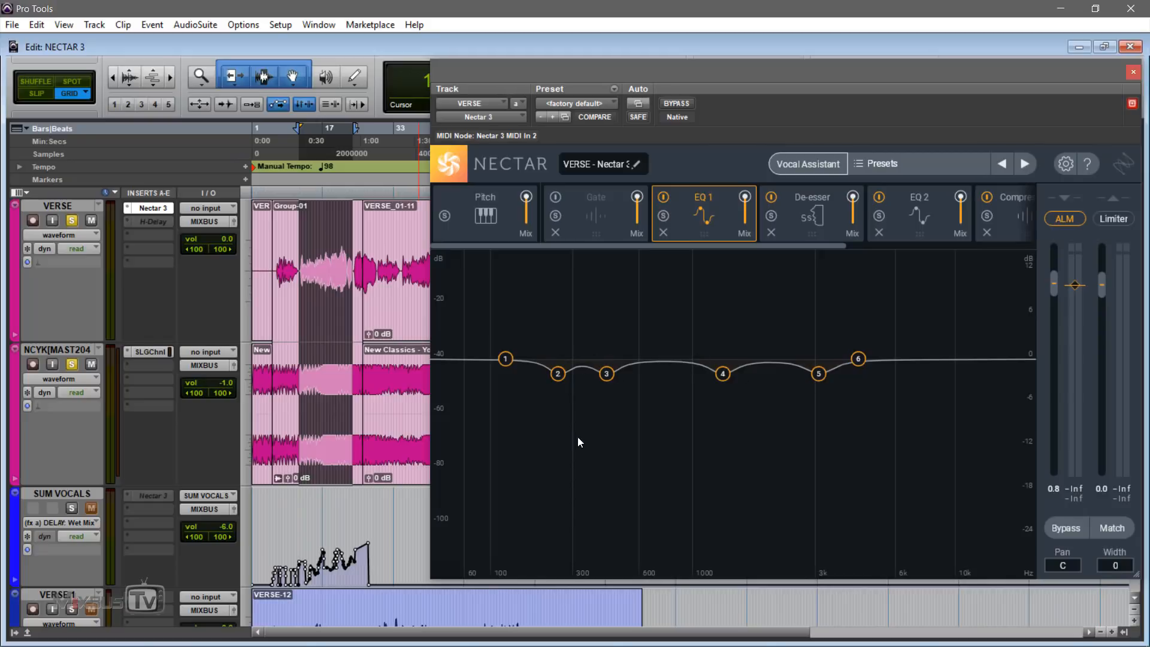
Audition the vocal through EQ 1 and inspect the settings of its bands 2 and 3
{"action": "key", "text": "space"}
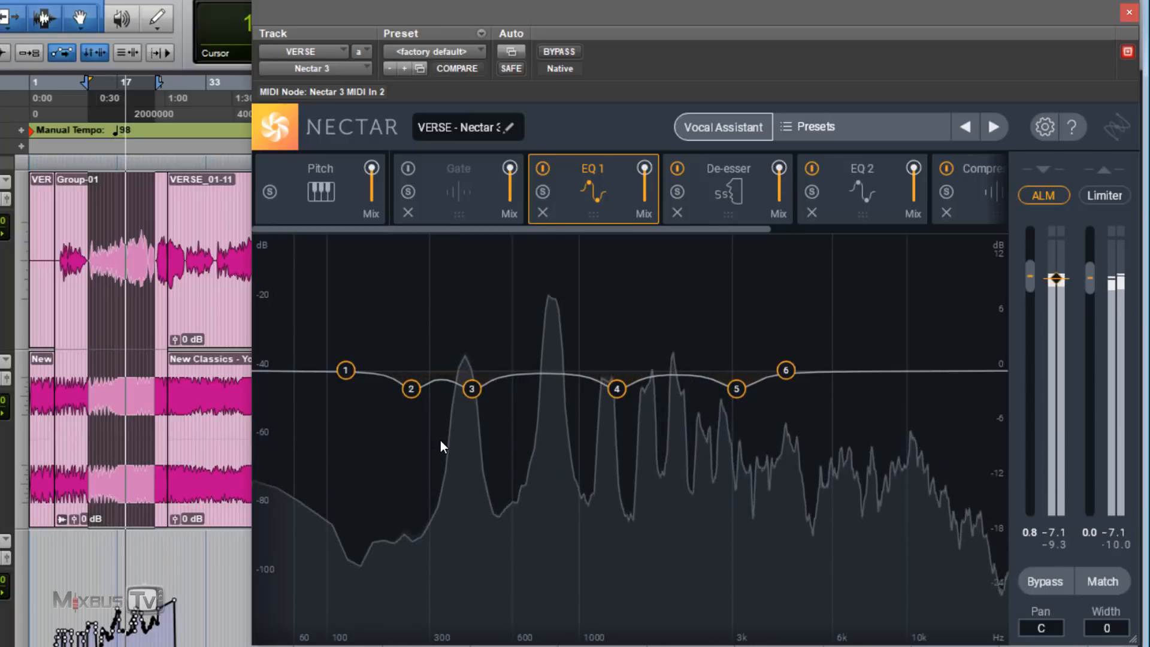
{"action": "key", "text": "space"}
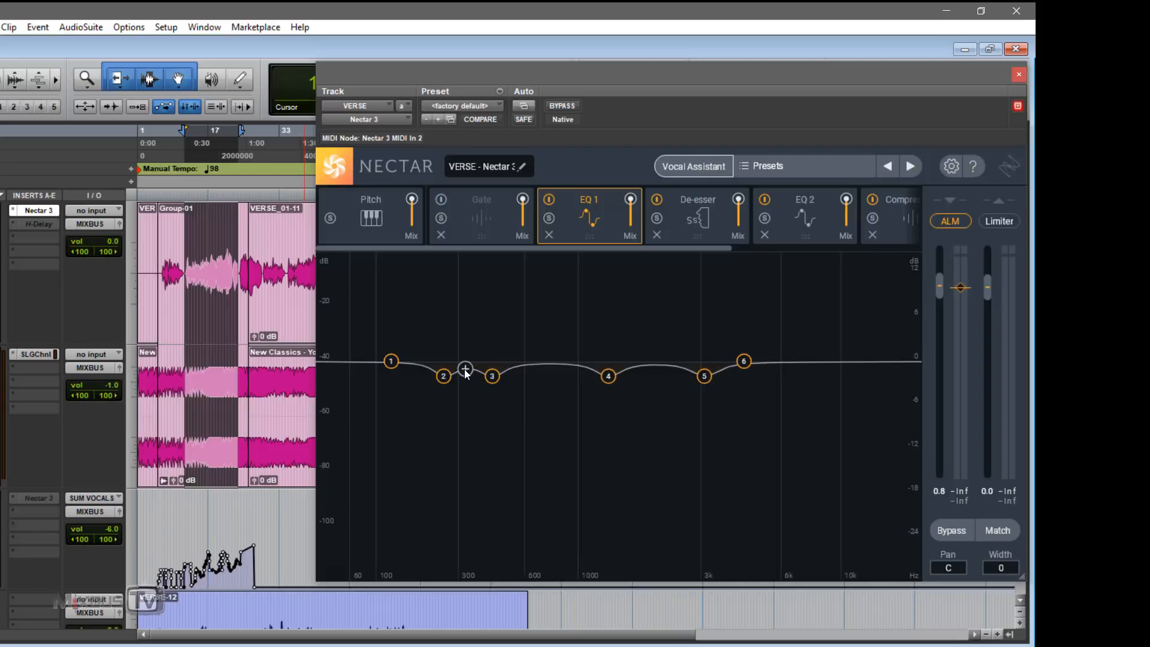
{"action": "left_click", "coordinate": [444, 377]}
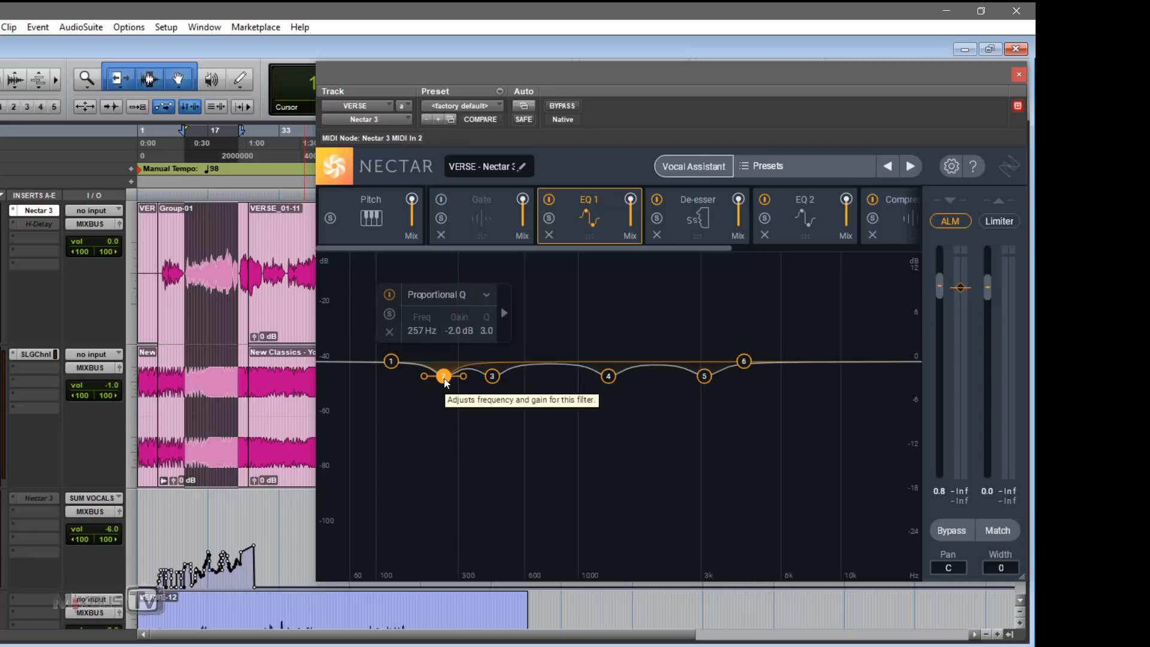
{"action": "left_click", "coordinate": [494, 379]}
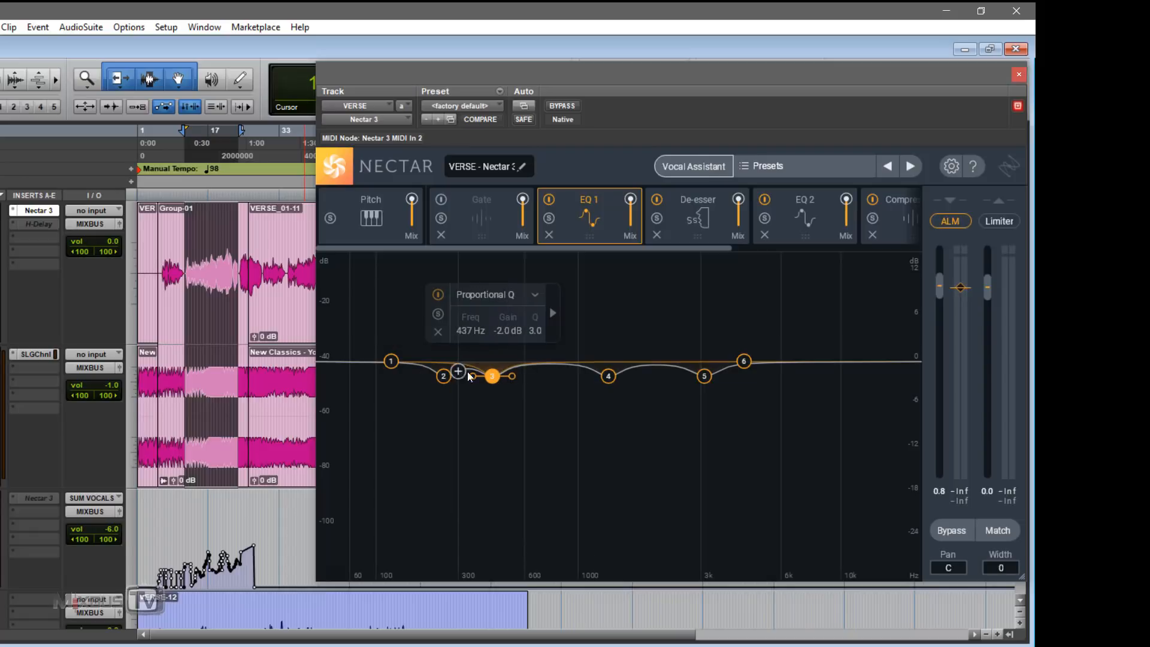
{"action": "left_click", "coordinate": [462, 414]}
{"action": "key", "text": "space"}
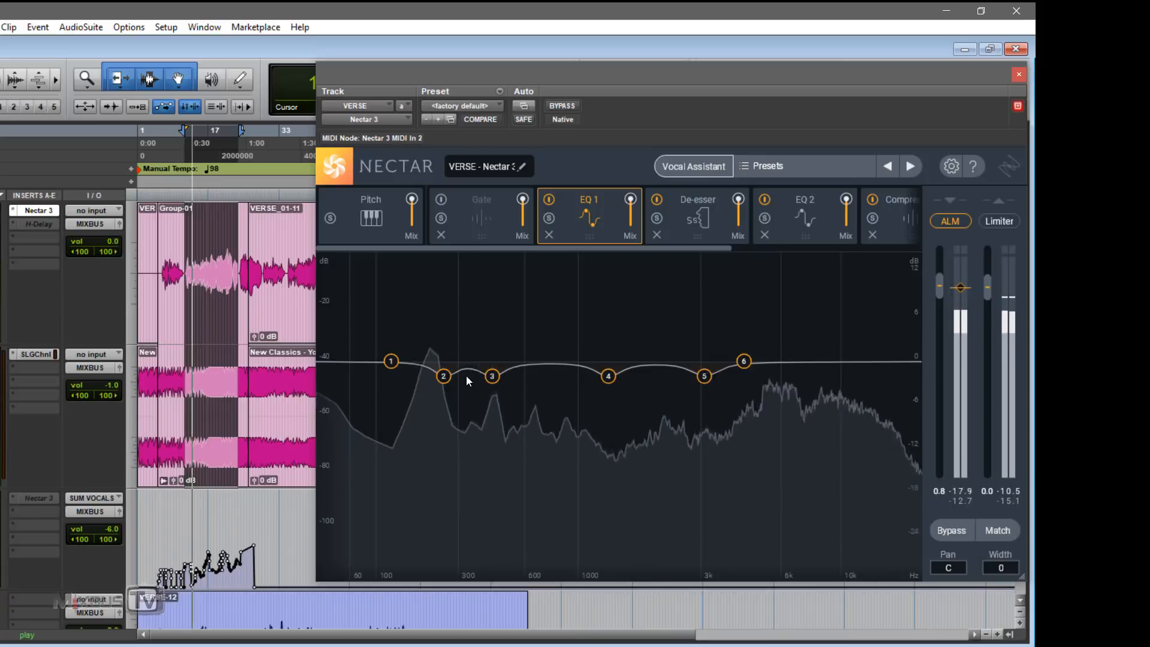
{"action": "key", "text": "space"}
Add a Bell band to EQ 1 at about 343 Hz with a 12 dB boost and audition it
{"action": "left_click_drag", "start_coordinate": [466, 367], "coordinate": [470, 279]}
{"action": "key", "text": "space"}
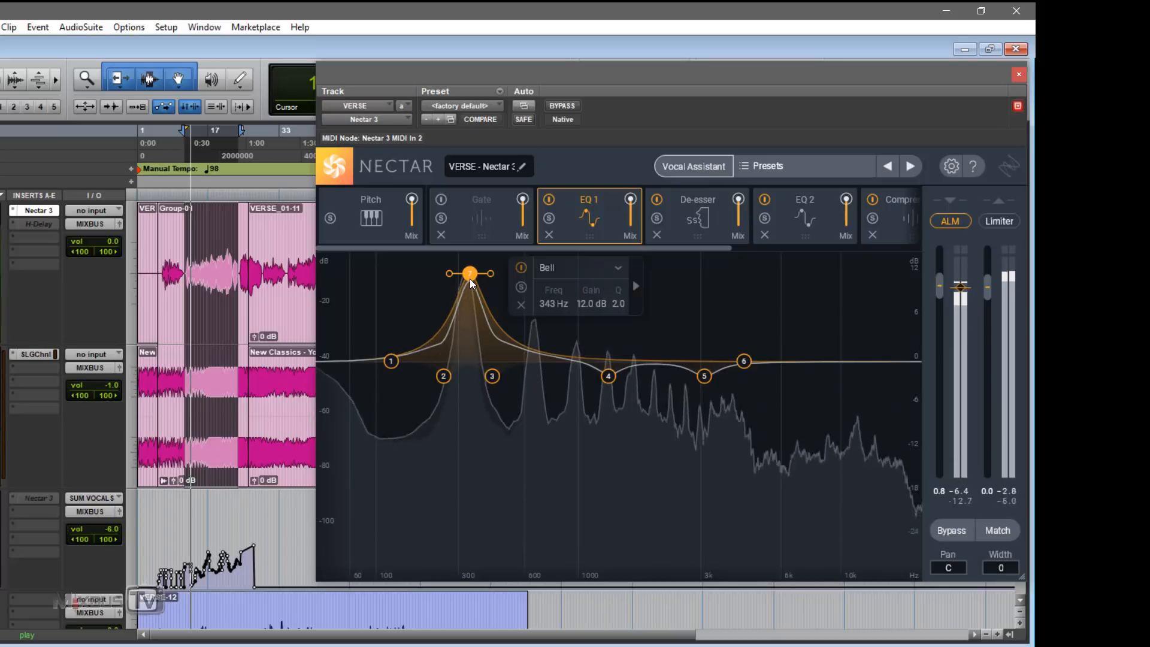
{"action": "key", "text": "space"}
Move the added Bell band to about 357 Hz and -8.8 dB, audition the cut and delete the band
{"action": "left_click_drag", "start_coordinate": [470, 275], "coordinate": [474, 425]}
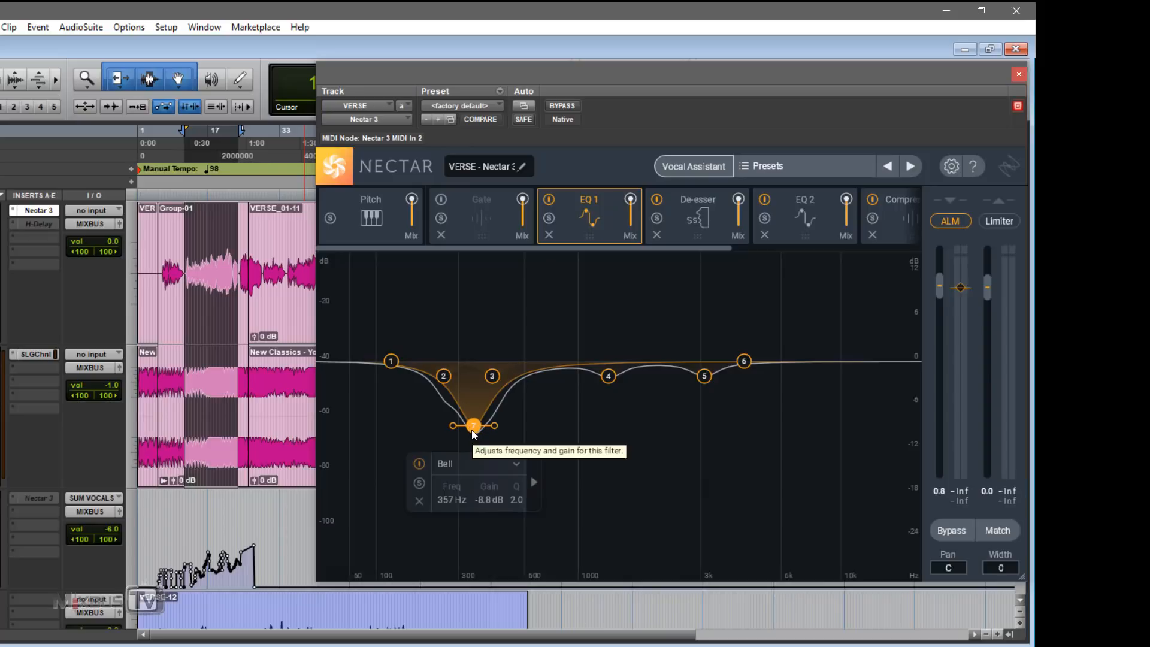
{"action": "key", "text": "space"}
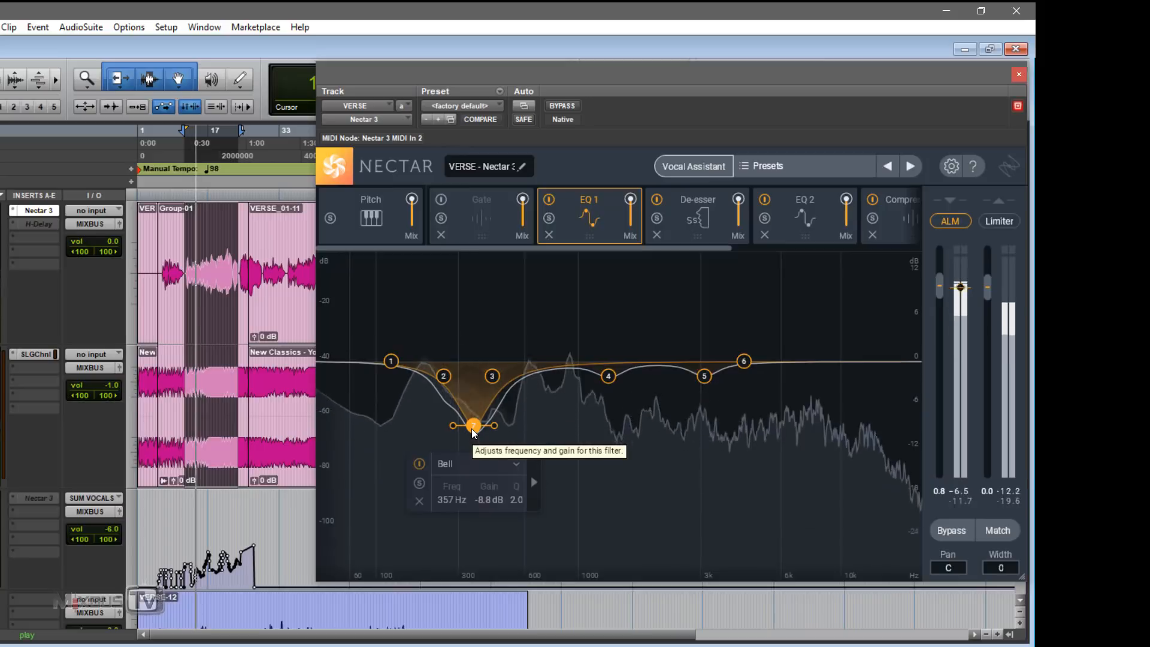
{"action": "key", "text": "space"}
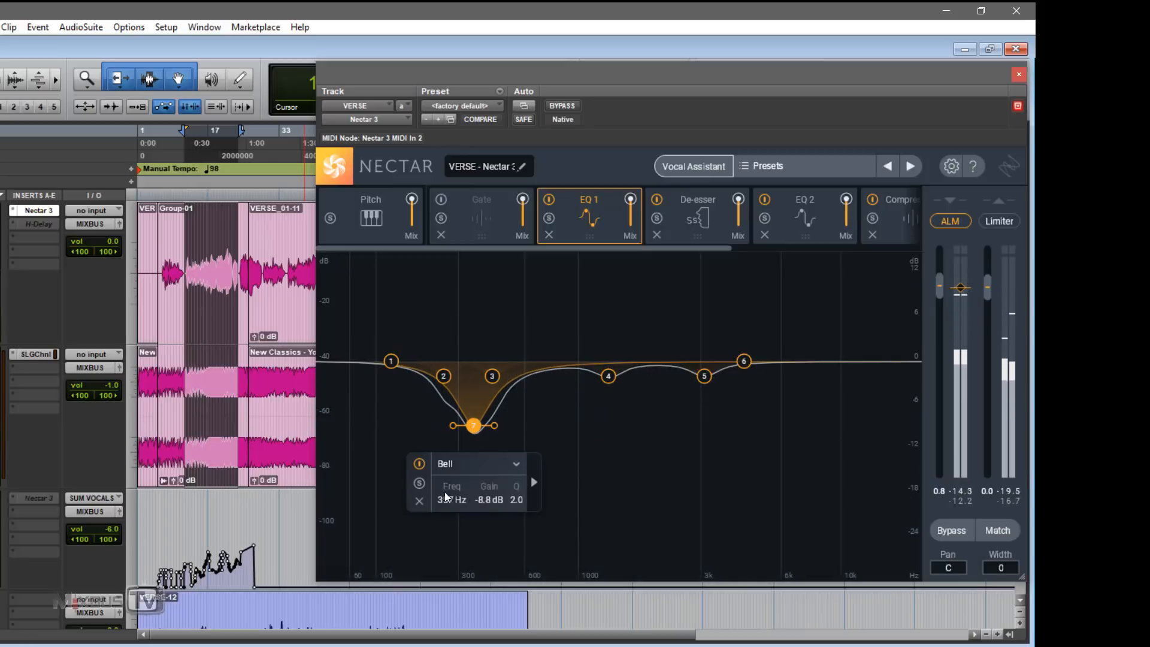
{"action": "left_click", "coordinate": [419, 501]}
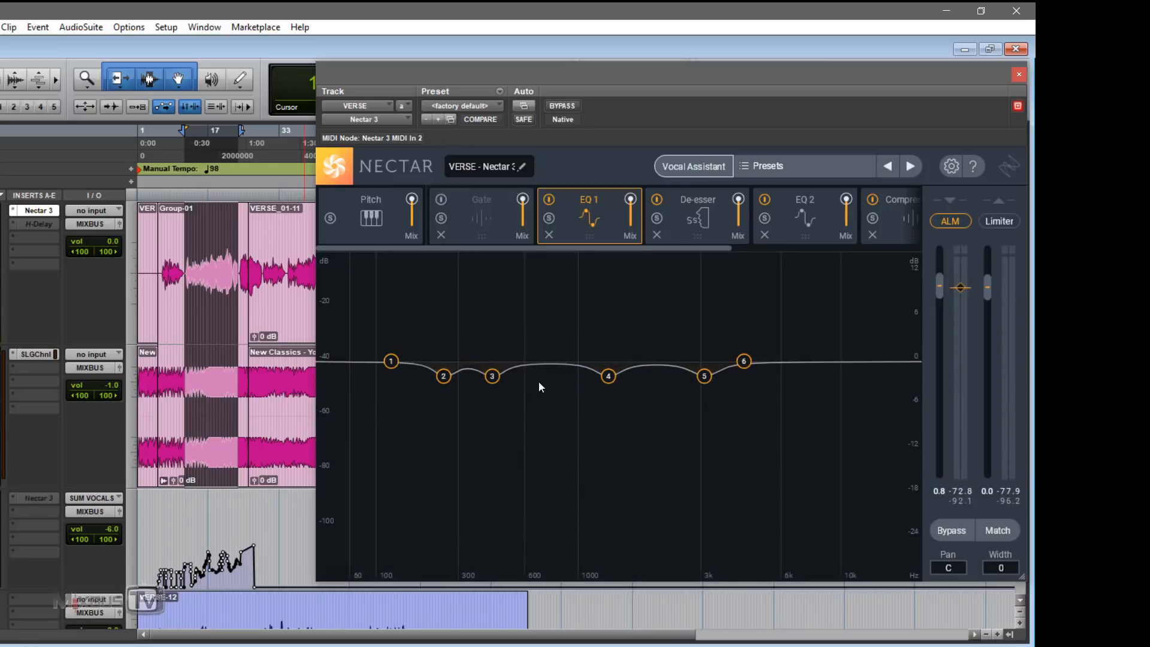
Audition the vocal briefly and inspect the settings of EQ 1's bands 5, 4 and 6
{"action": "key", "text": "space"}
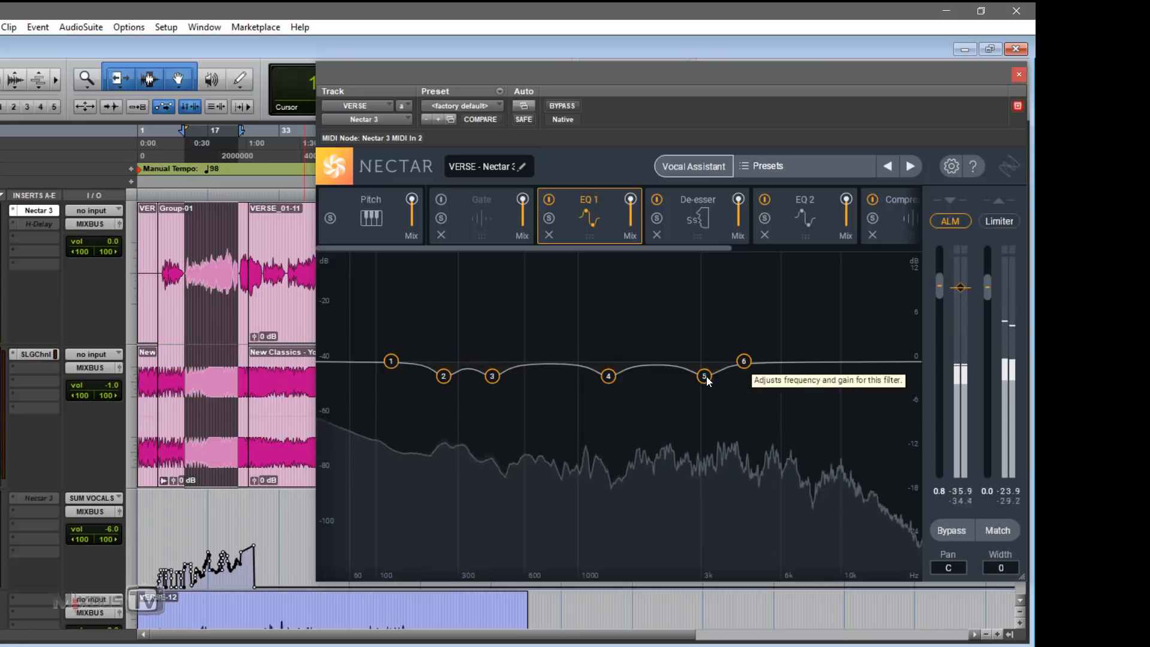
{"action": "left_click", "coordinate": [705, 376]}
{"action": "key", "text": "space"}
{"action": "left_click", "coordinate": [610, 379]}
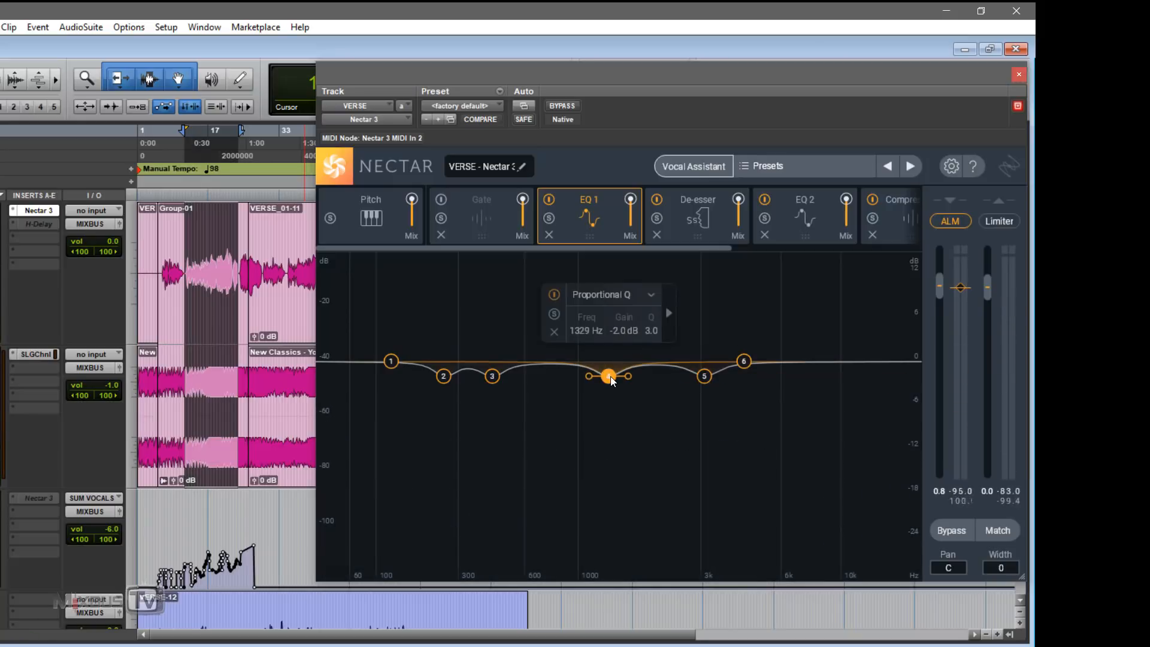
{"action": "left_click", "coordinate": [745, 360]}
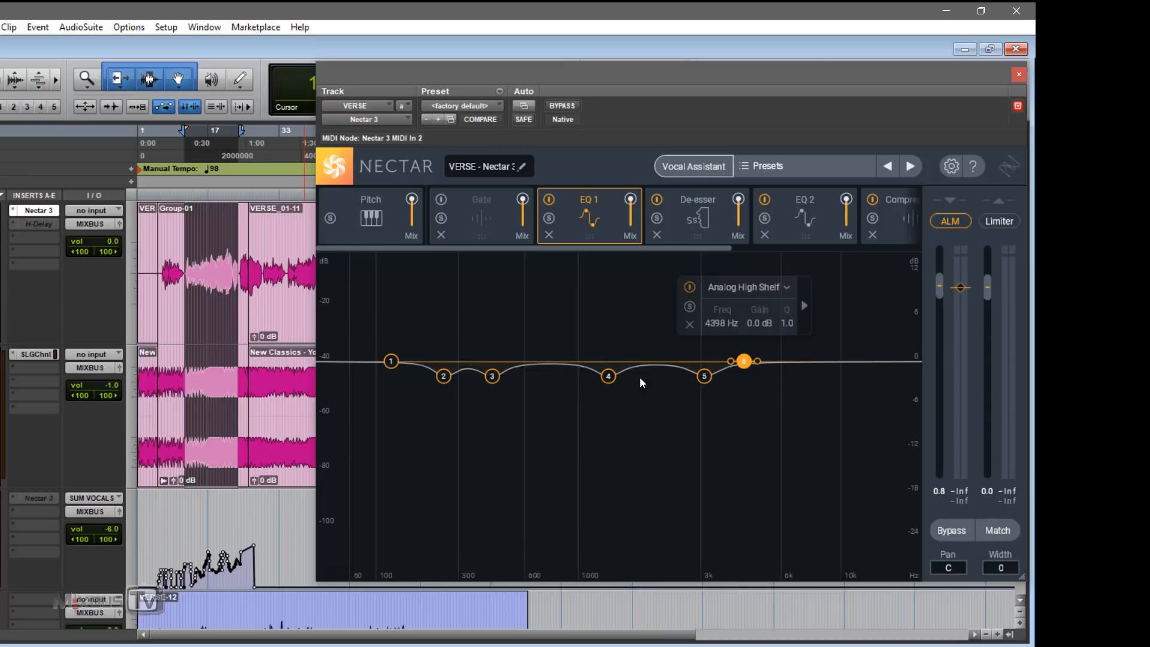
{"action": "left_click", "coordinate": [588, 413]}
Open the De-esser module and compare the vocal playback with it enabled, bypassed and enabled again
{"action": "left_click", "coordinate": [677, 239]}
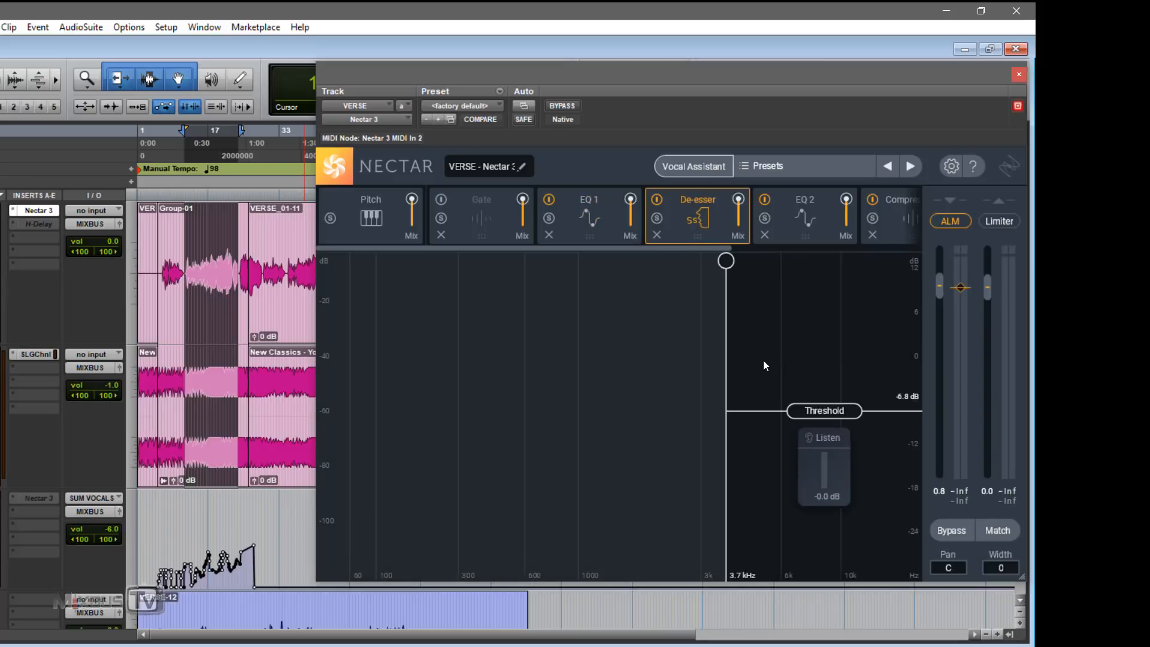
{"action": "key", "text": "space"}
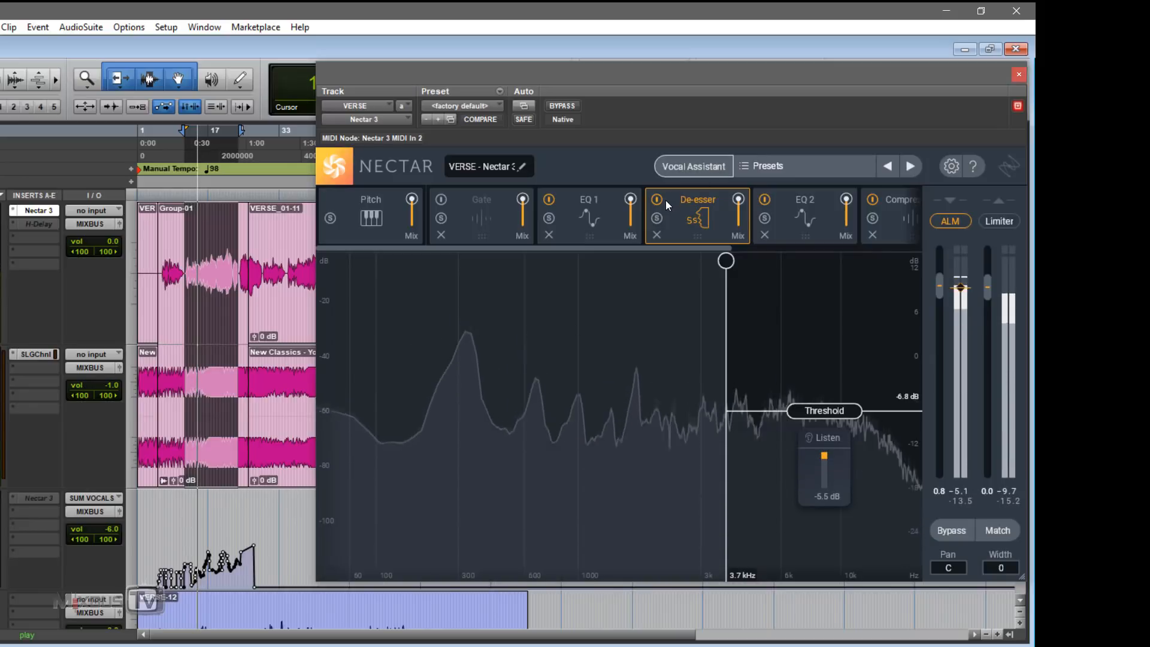
{"action": "key", "text": "space"}
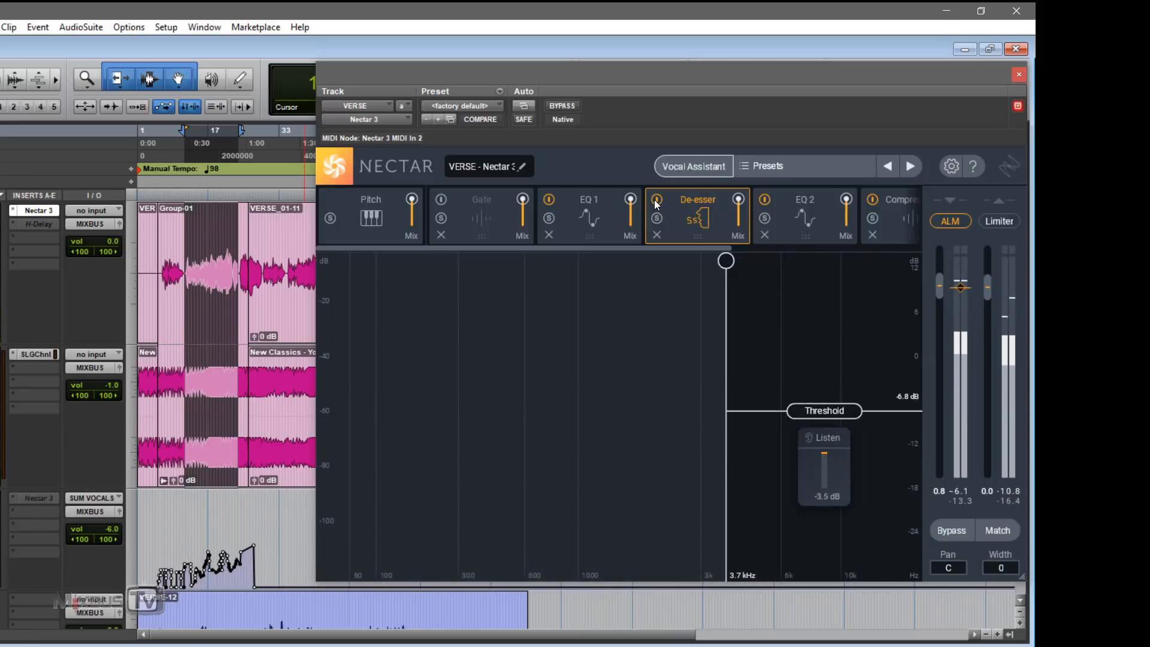
{"action": "left_click", "coordinate": [657, 200]}
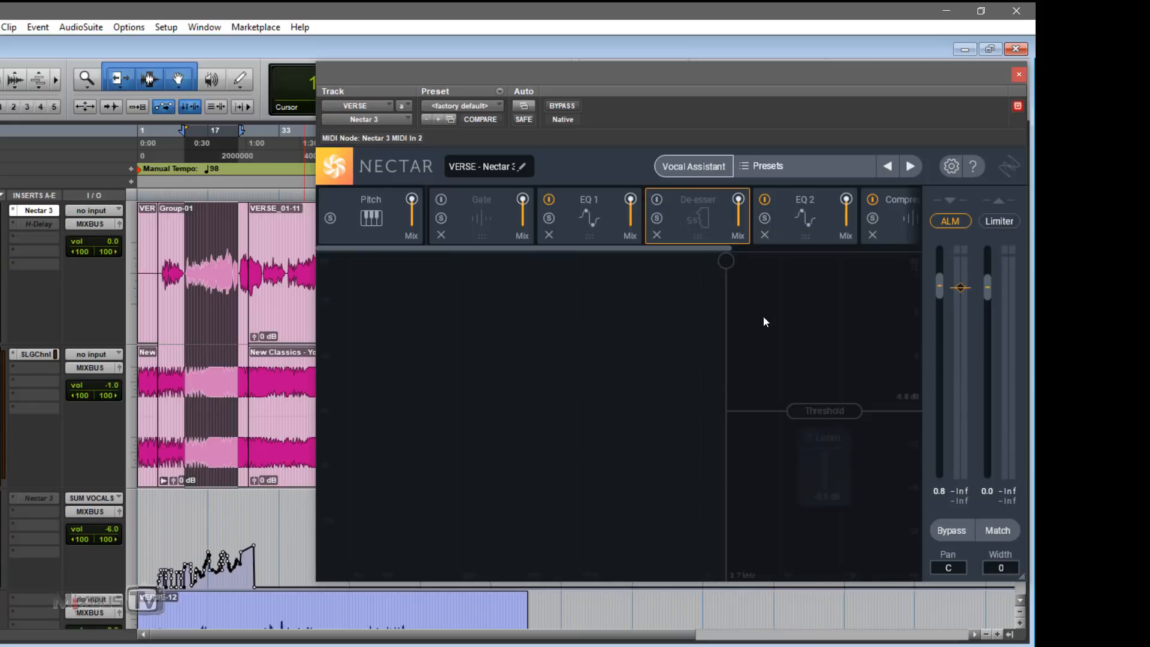
{"action": "key", "text": "space"}
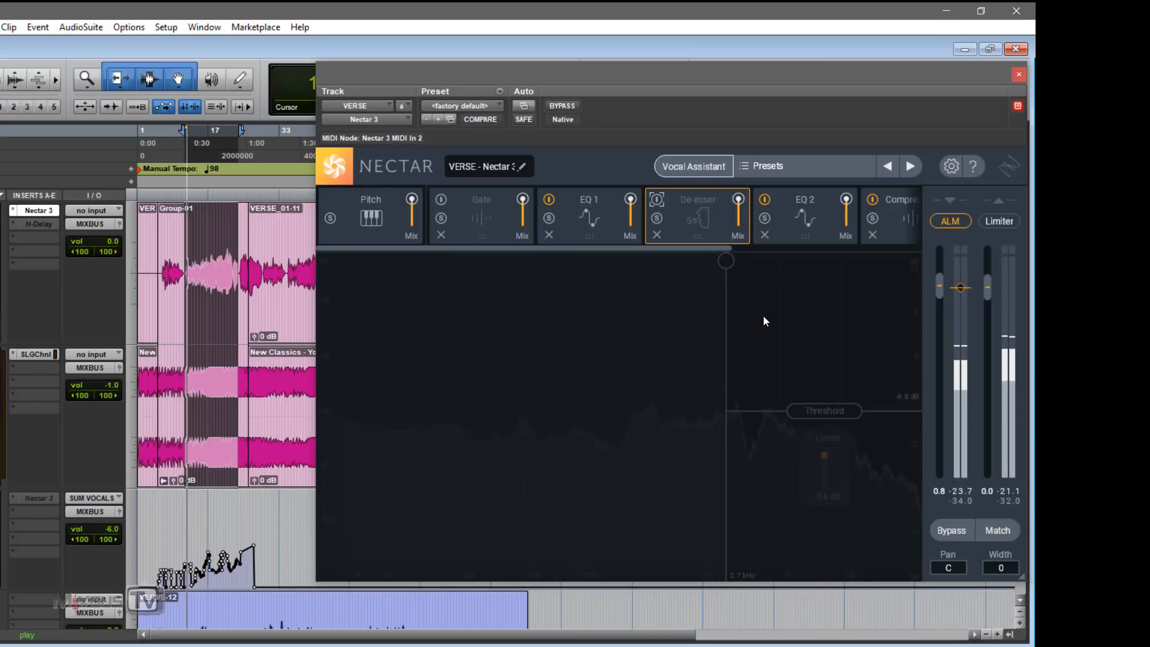
{"action": "left_click", "coordinate": [657, 201]}
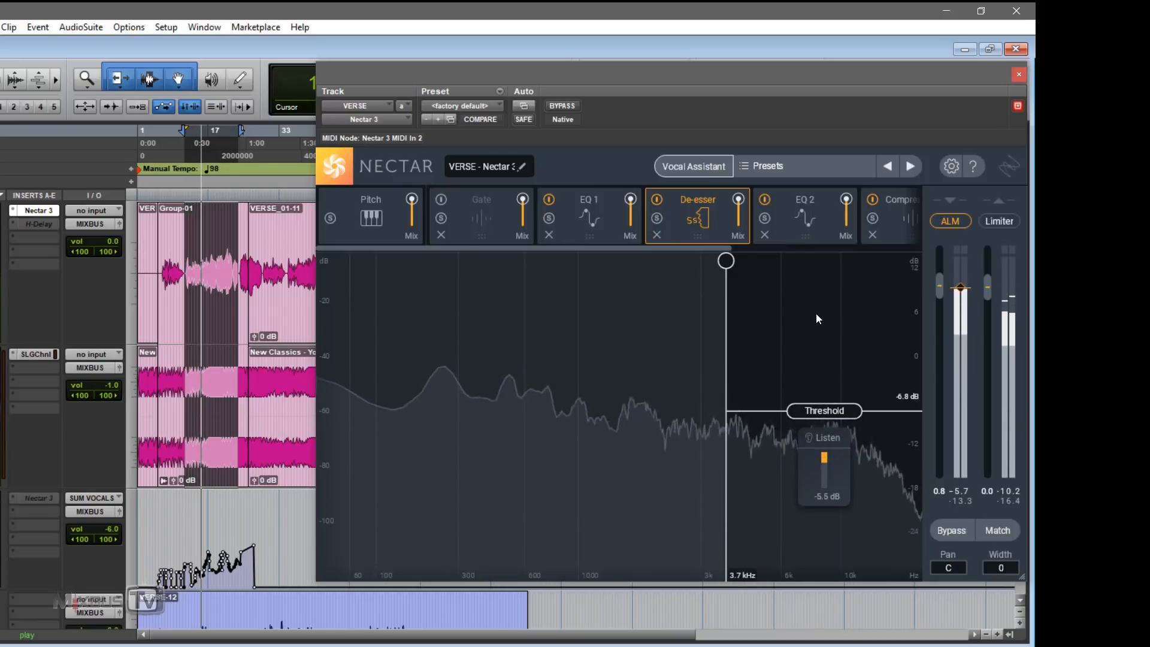
{"action": "key", "text": "space"}
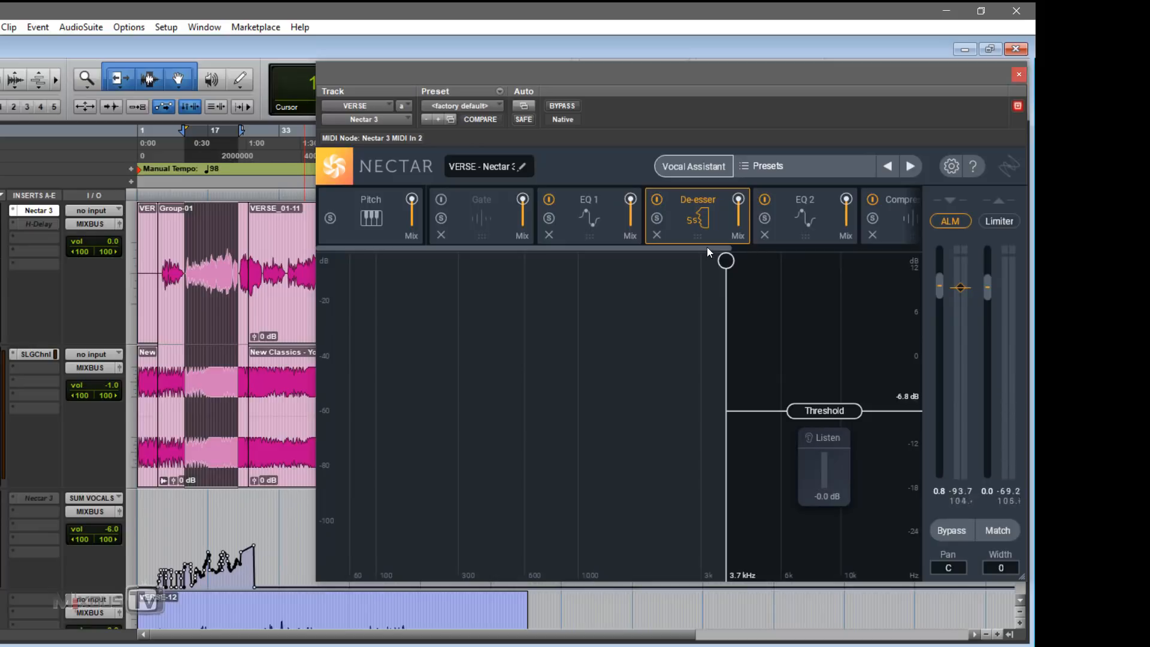
Open the EQ 2 module and slightly lower bands 7 and 9 while auditioning the vocal
{"action": "left_click_drag", "start_coordinate": [707, 247], "coordinate": [866, 257]}
{"action": "left_click", "coordinate": [618, 235]}
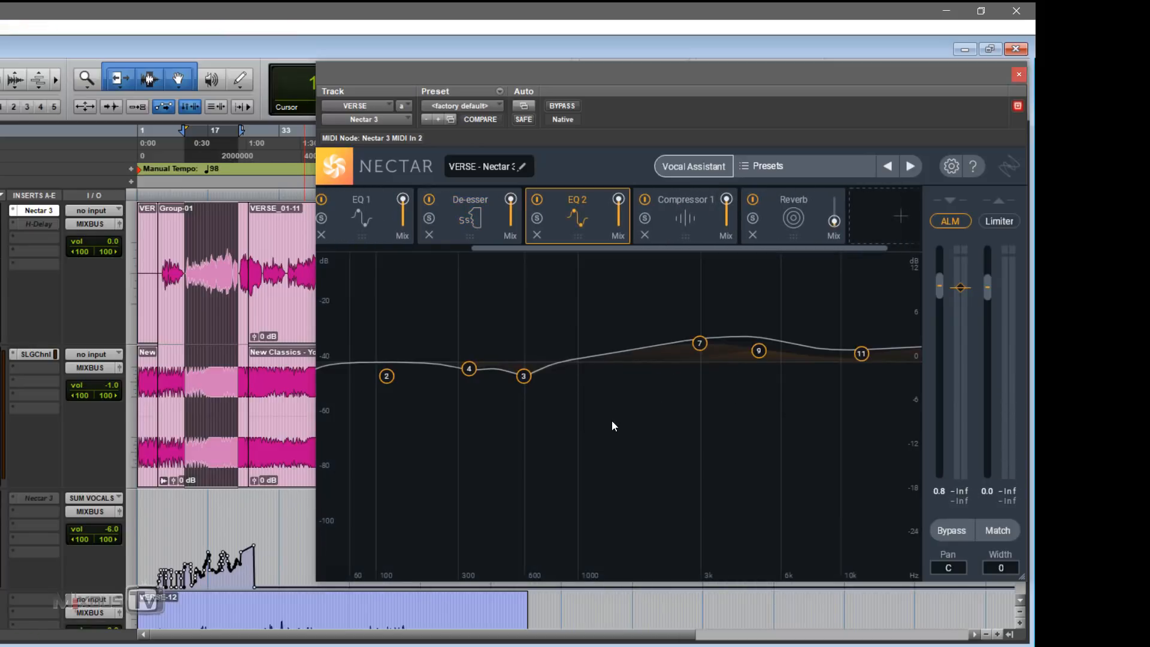
{"action": "key", "text": "space"}
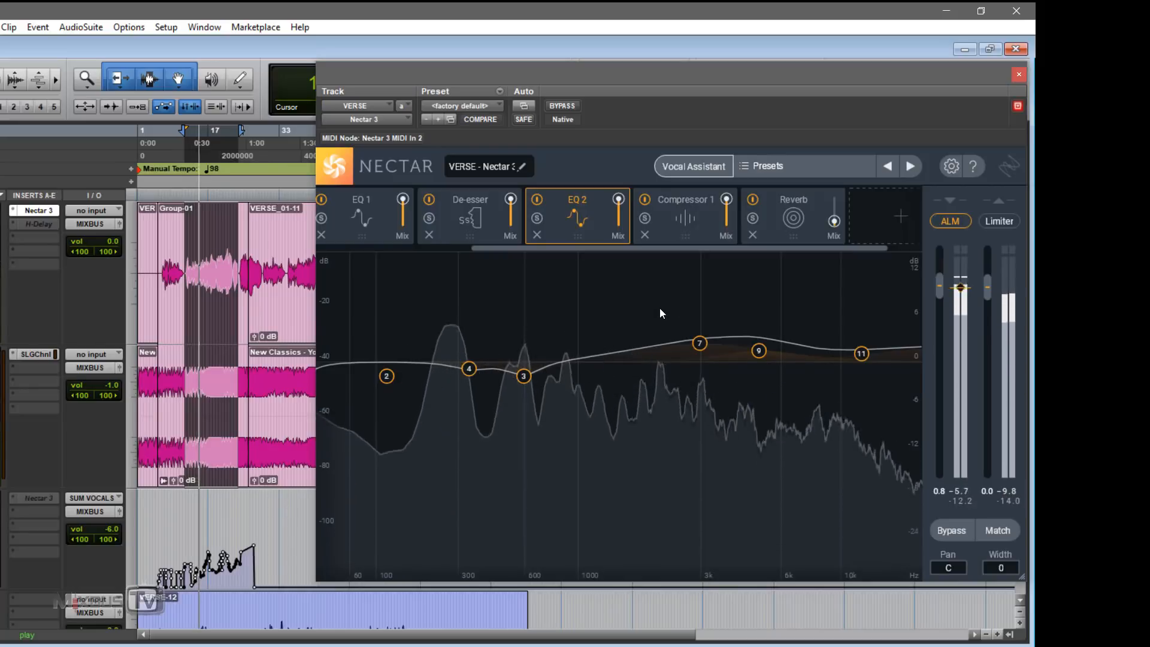
{"action": "left_click", "coordinate": [699, 344]}
{"action": "left_click_drag", "start_coordinate": [777, 368], "coordinate": [783, 371]}
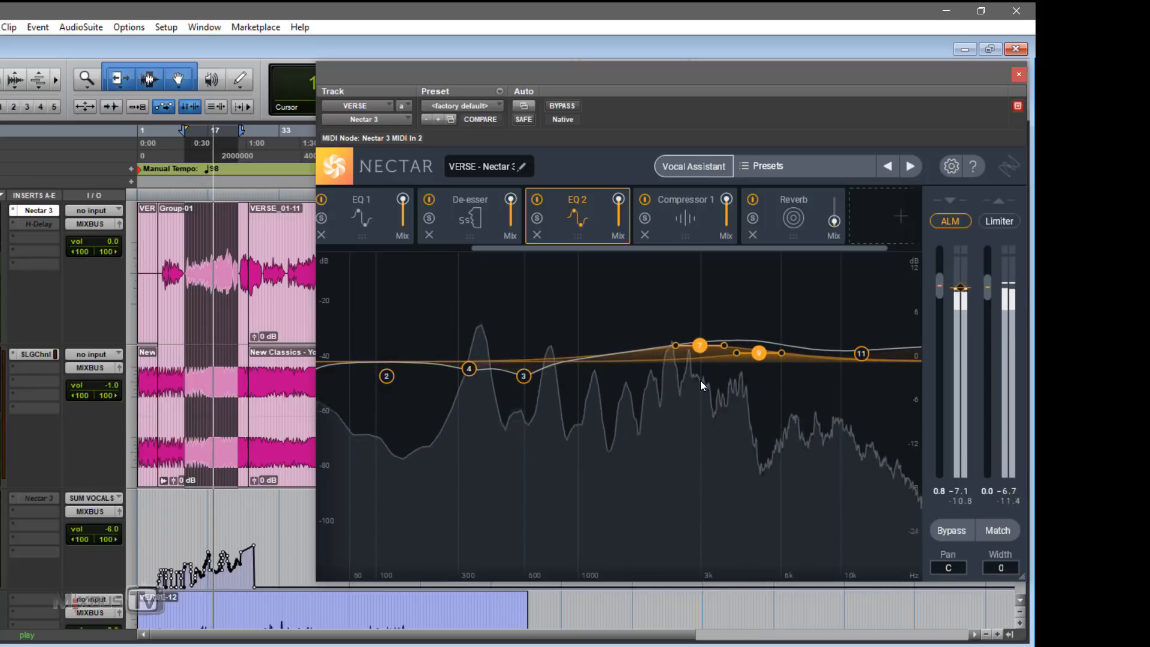
{"action": "key", "text": "space"}
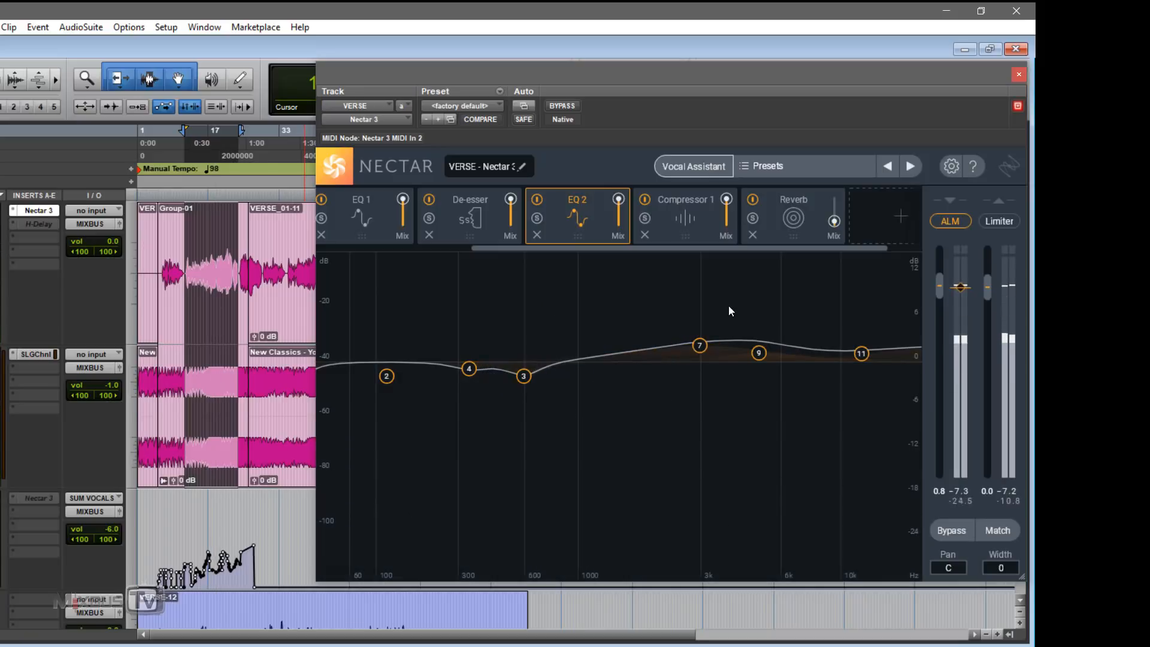
{"action": "left_click_drag", "start_coordinate": [768, 357], "coordinate": [771, 361]}
{"action": "left_click", "coordinate": [636, 299]}
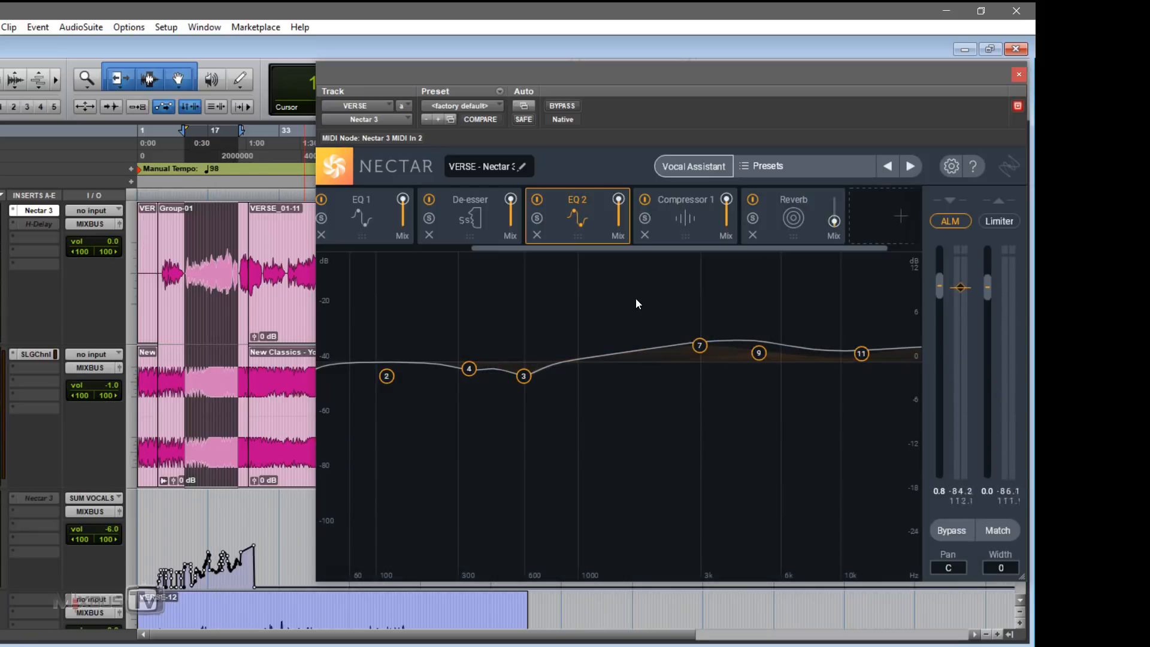
Expand the dynamic options of EQ 2's Flat Highpass band, set its frequency to 68 Hz and audition the vocal
{"action": "left_click", "coordinate": [348, 363]}
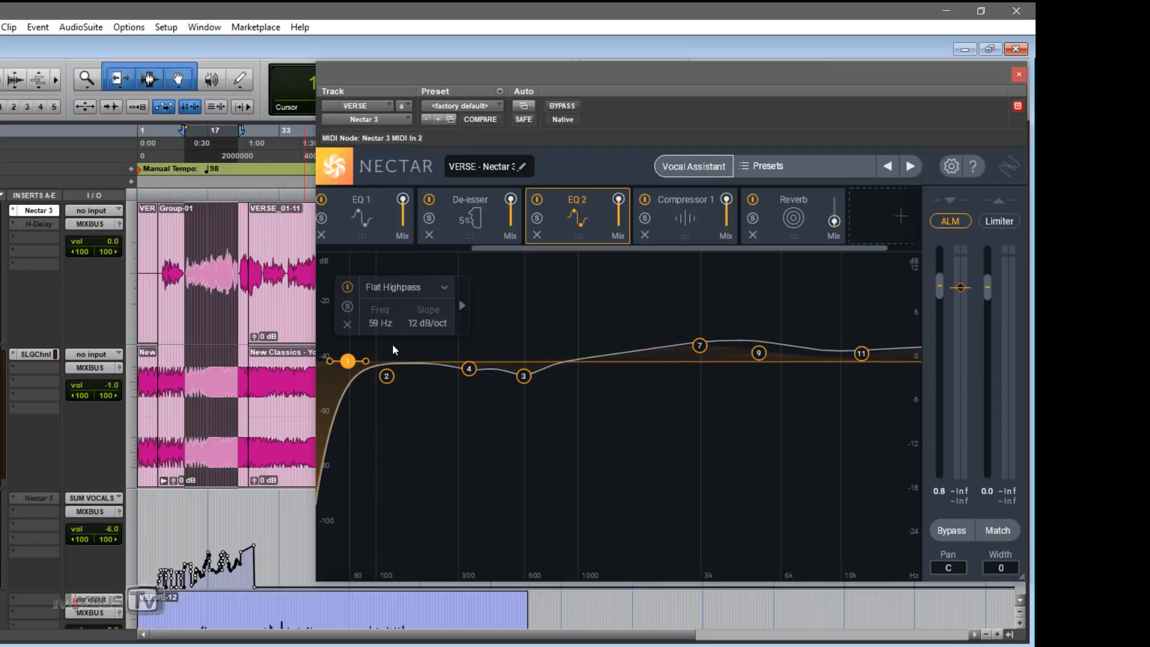
{"action": "left_click", "coordinate": [463, 307]}
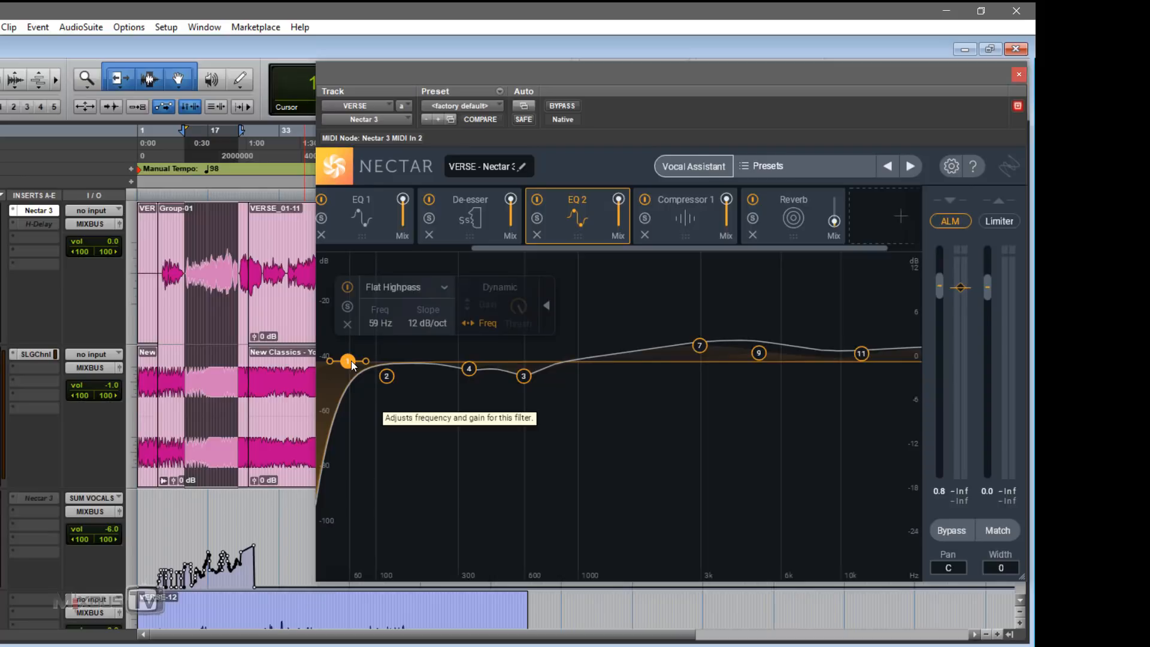
{"action": "double_click", "coordinate": [378, 324]}
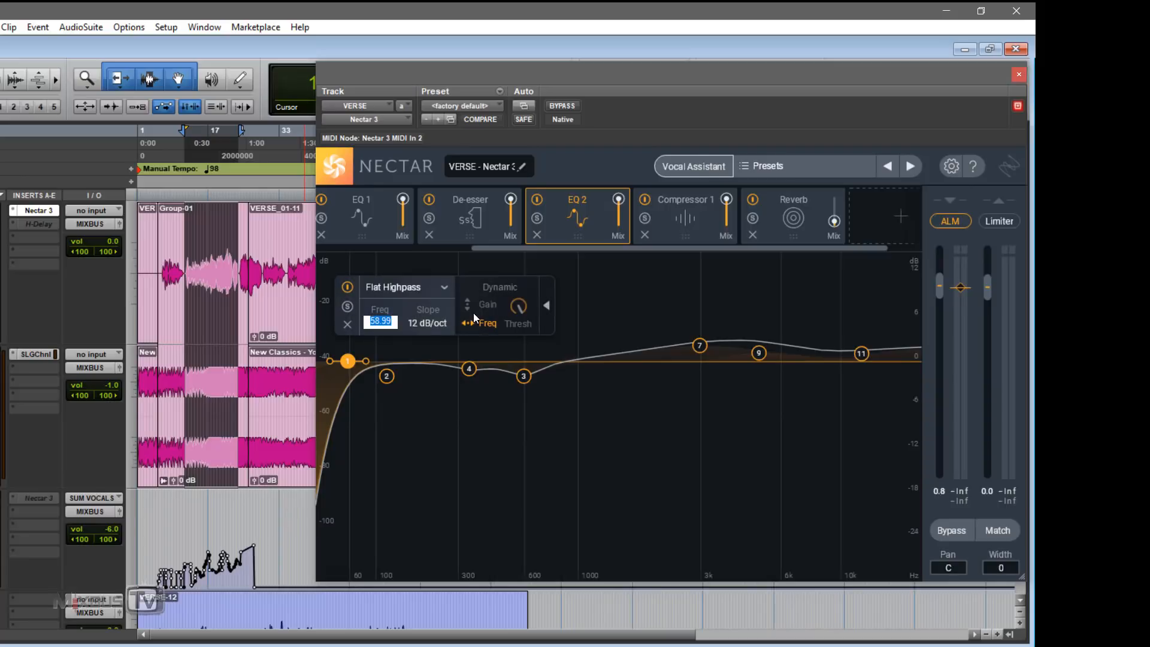
{"action": "type", "text": "68"}
{"action": "key", "text": "Return"}
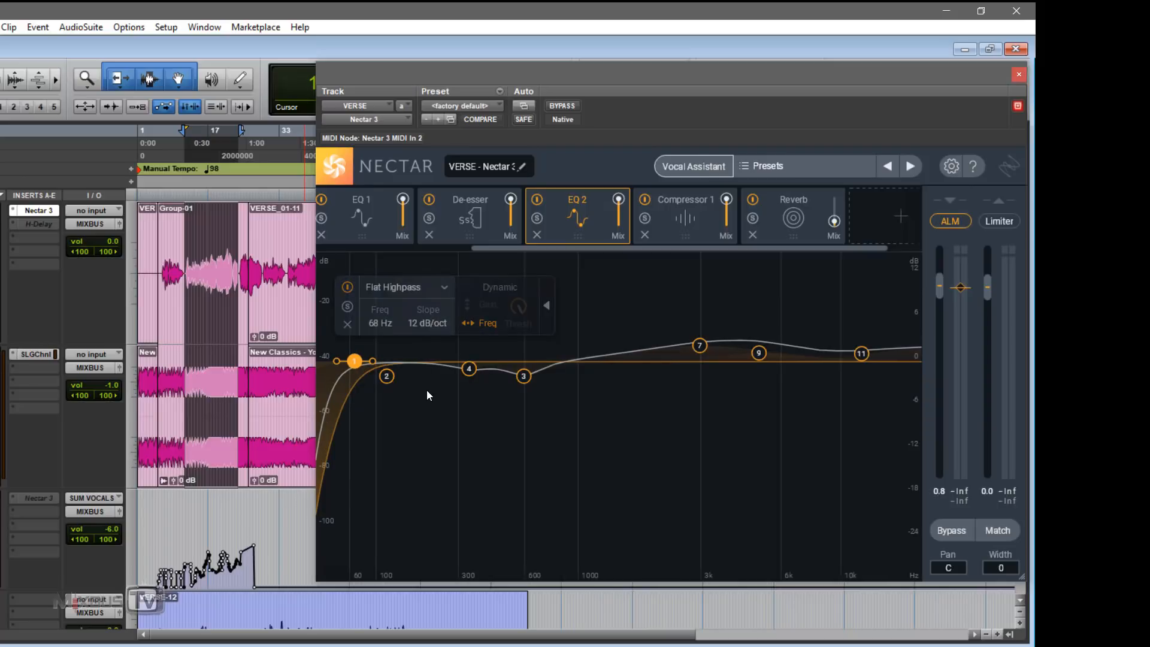
{"action": "key", "text": "space"}
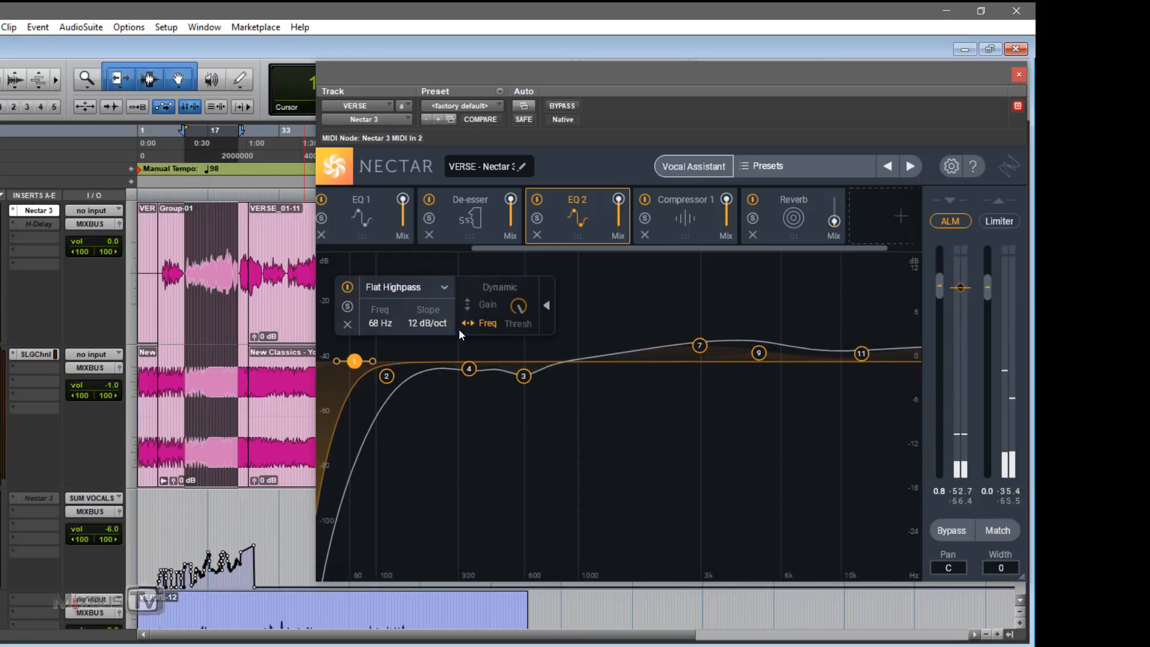
Set the Flat Highpass band's slope to 6 dB/oct and its frequency to 50 Hz
{"action": "left_click", "coordinate": [428, 322]}
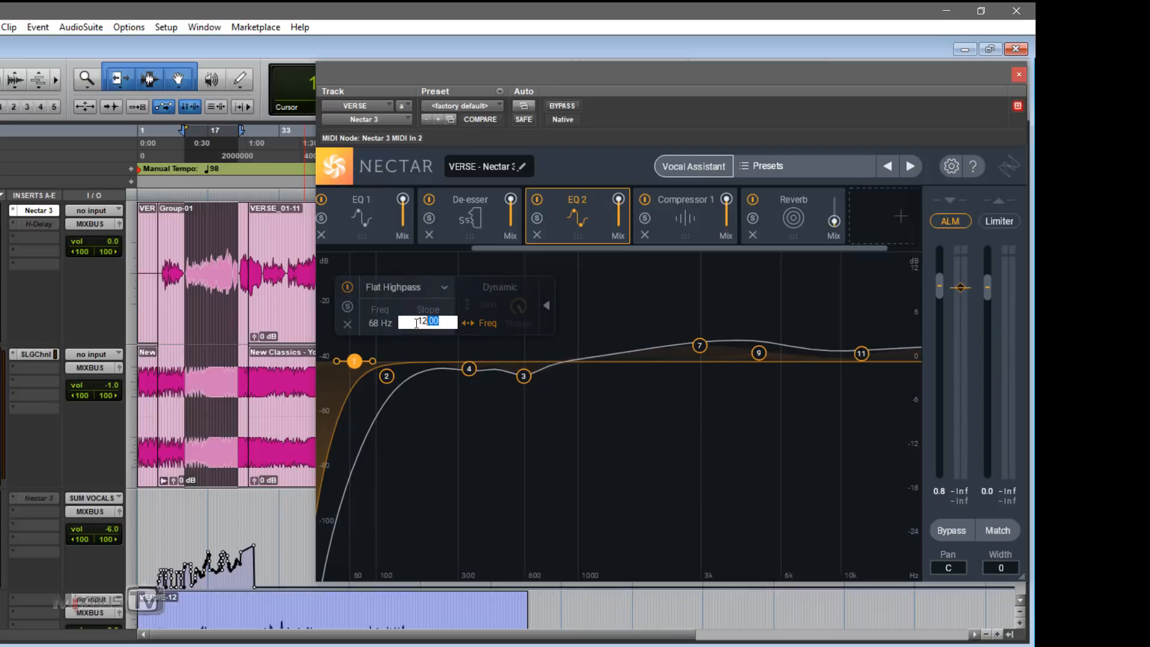
{"action": "type", "text": "6"}
{"action": "key", "text": "Return"}
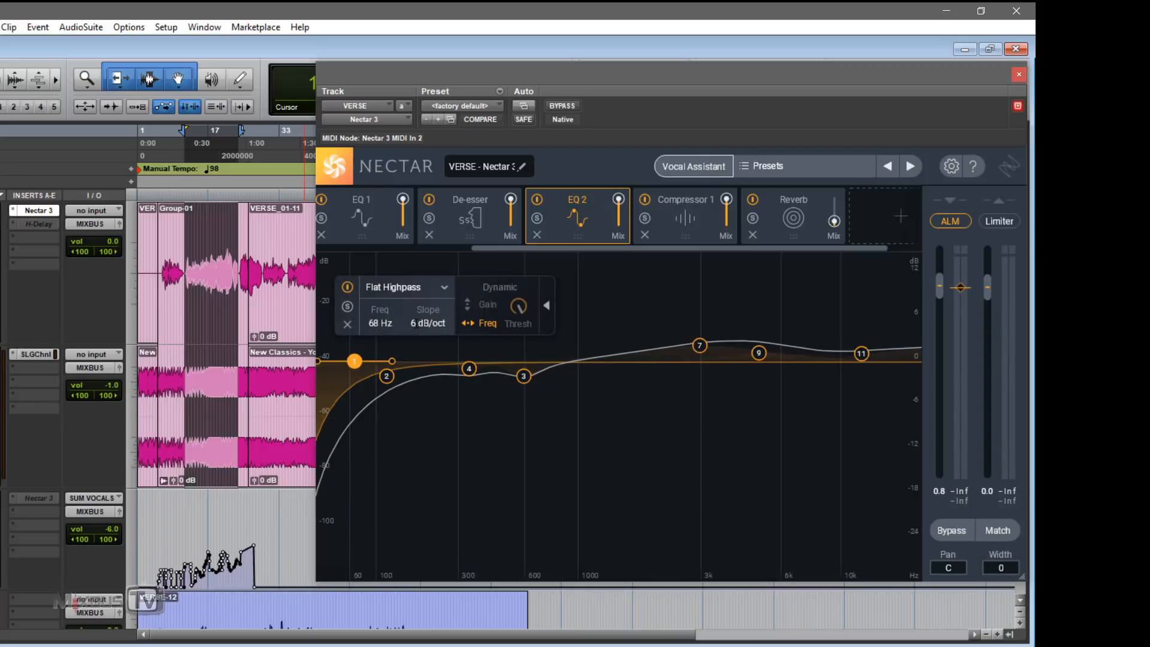
{"action": "left_click", "coordinate": [370, 324]}
{"action": "type", "text": "50"}
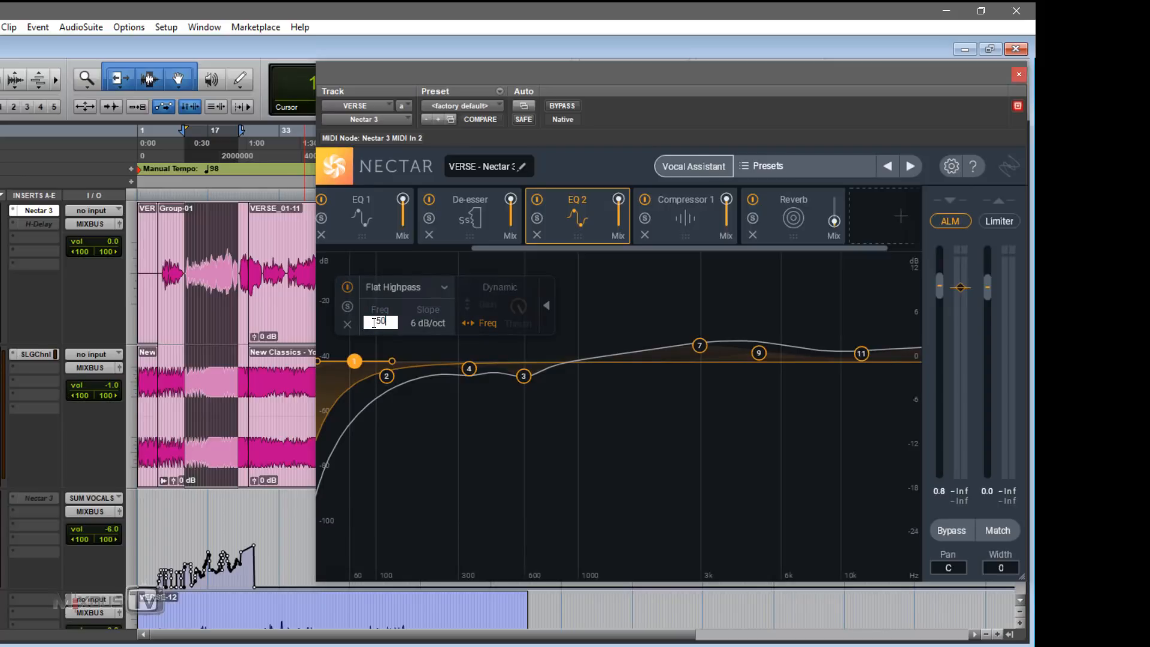
{"action": "key", "text": "Return"}
Deselect the highpass band, audition the vocal through EQ 2 and open the Compressor 1 module
{"action": "left_click", "coordinate": [422, 409]}
{"action": "key", "text": "space"}
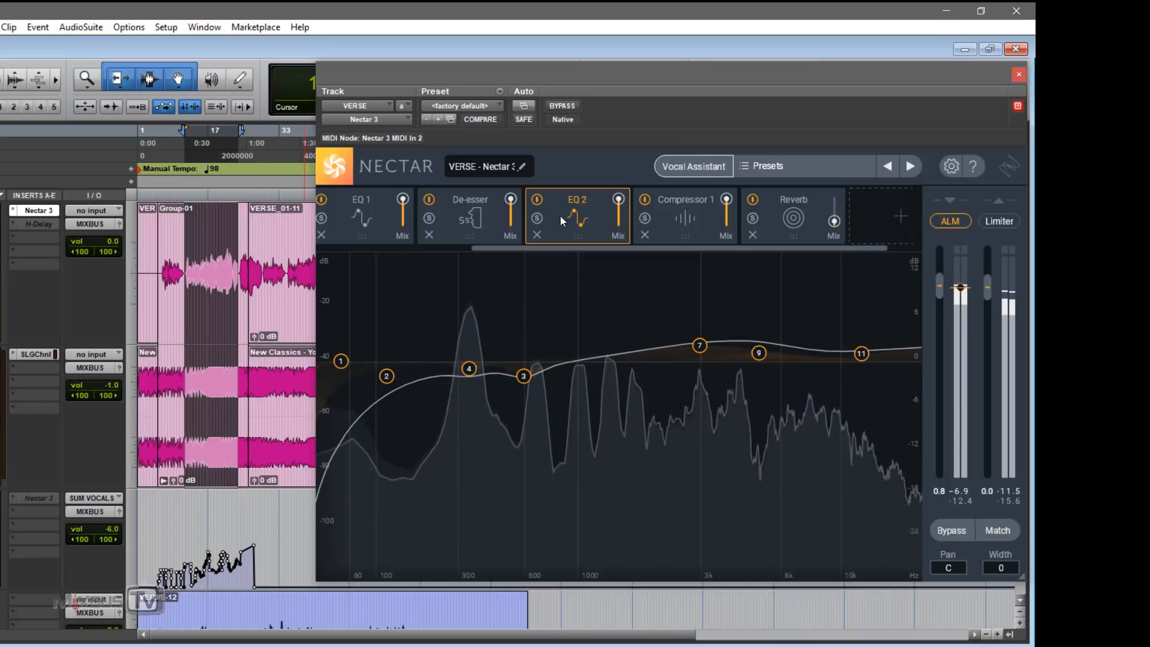
{"action": "left_click", "coordinate": [678, 226]}
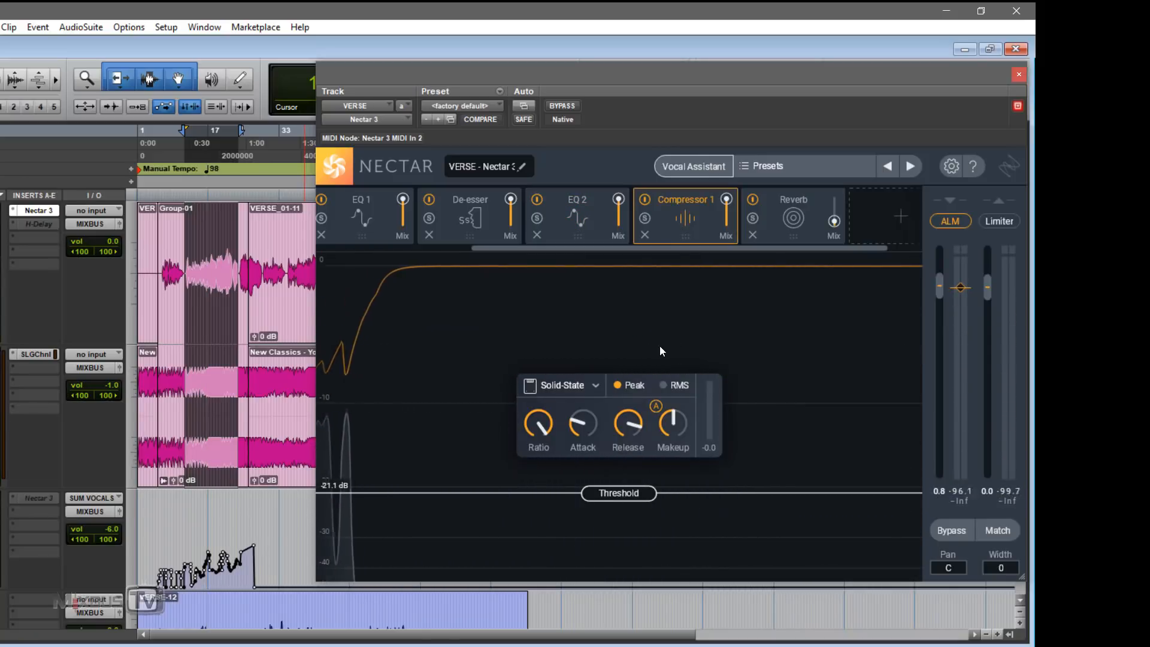
Play the vocal and compare it with Compressor 1 bypassed and re-enabled
{"action": "key", "text": "space"}
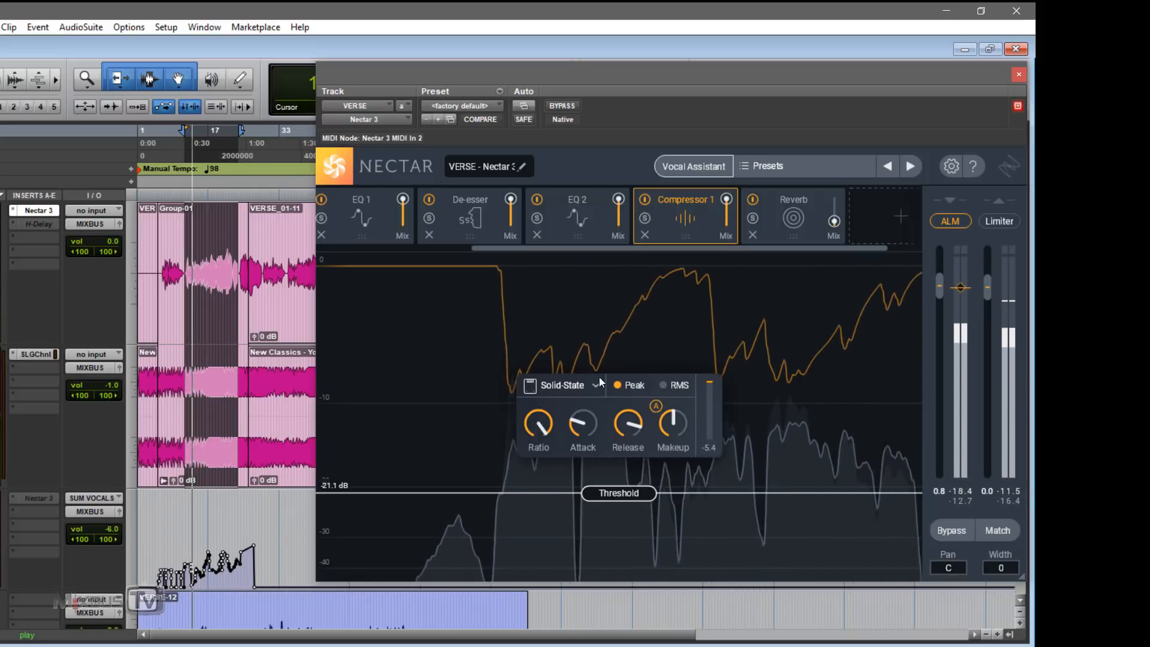
{"action": "left_click", "coordinate": [644, 199]}
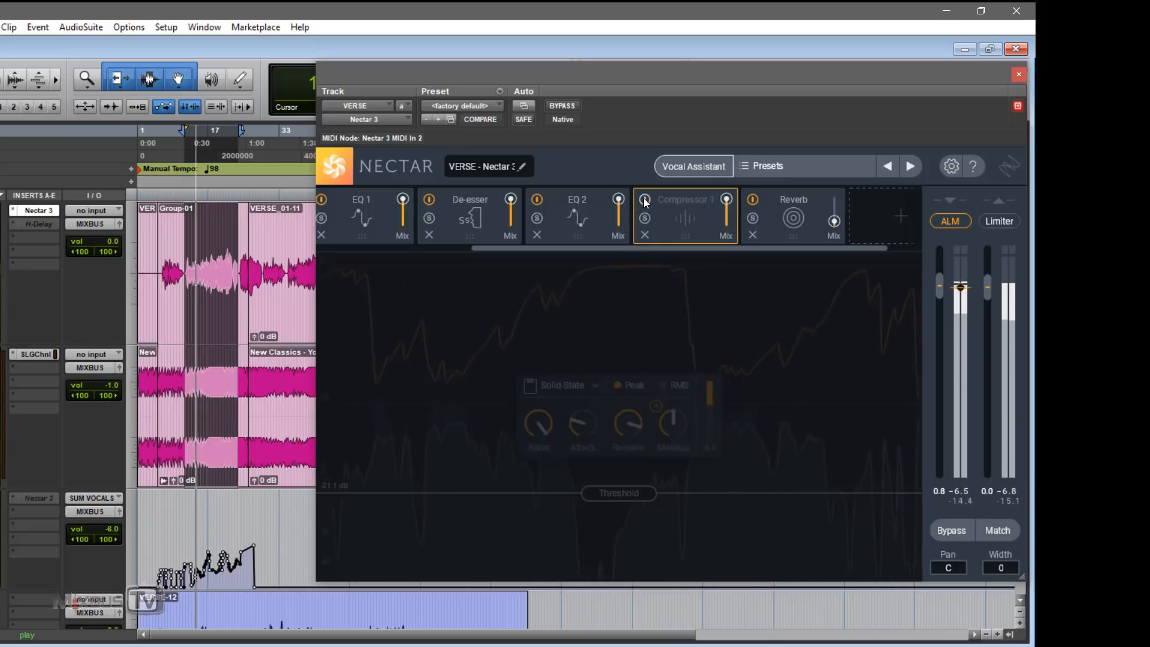
{"action": "left_click", "coordinate": [645, 199]}
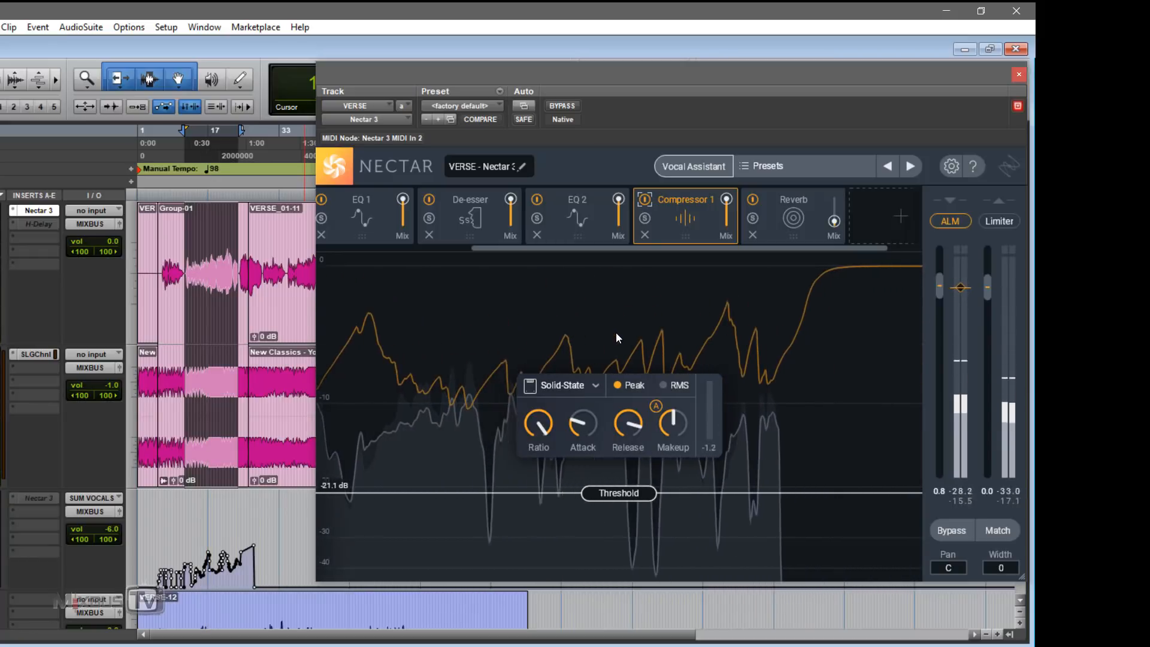
Switch Compressor 1 from Solid-State to Vintage mode and audition the vocal
{"action": "mouse_move", "coordinate": [541, 427]}
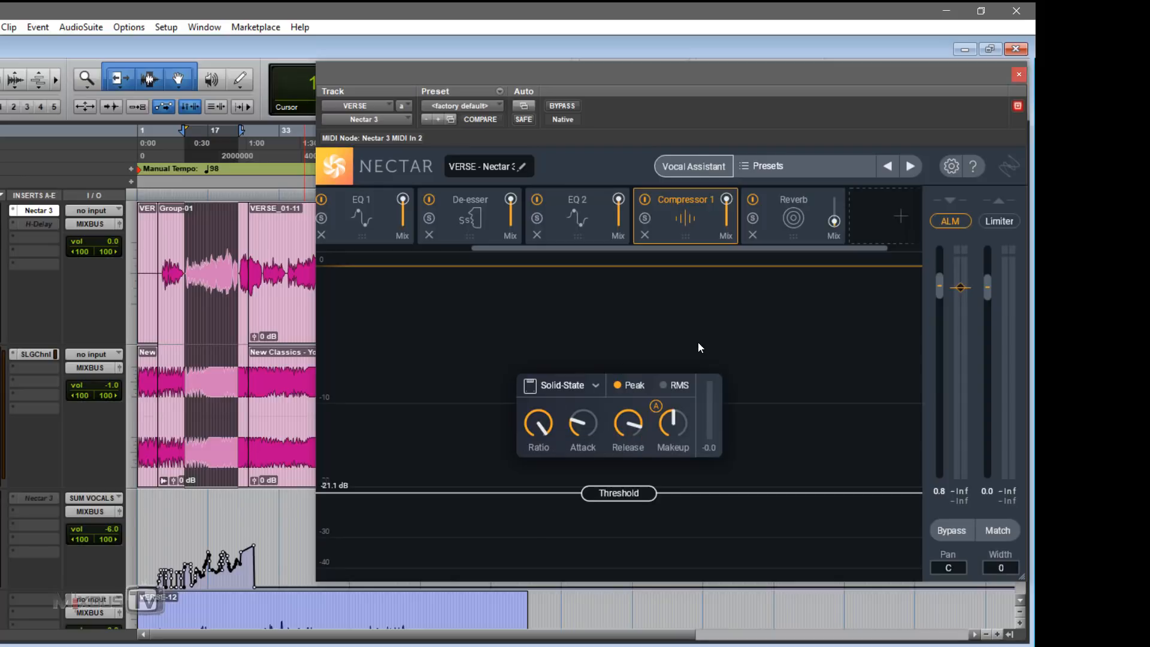
{"action": "left_click_drag", "start_coordinate": [541, 426], "coordinate": [538, 461]}
{"action": "left_click", "coordinate": [591, 388]}
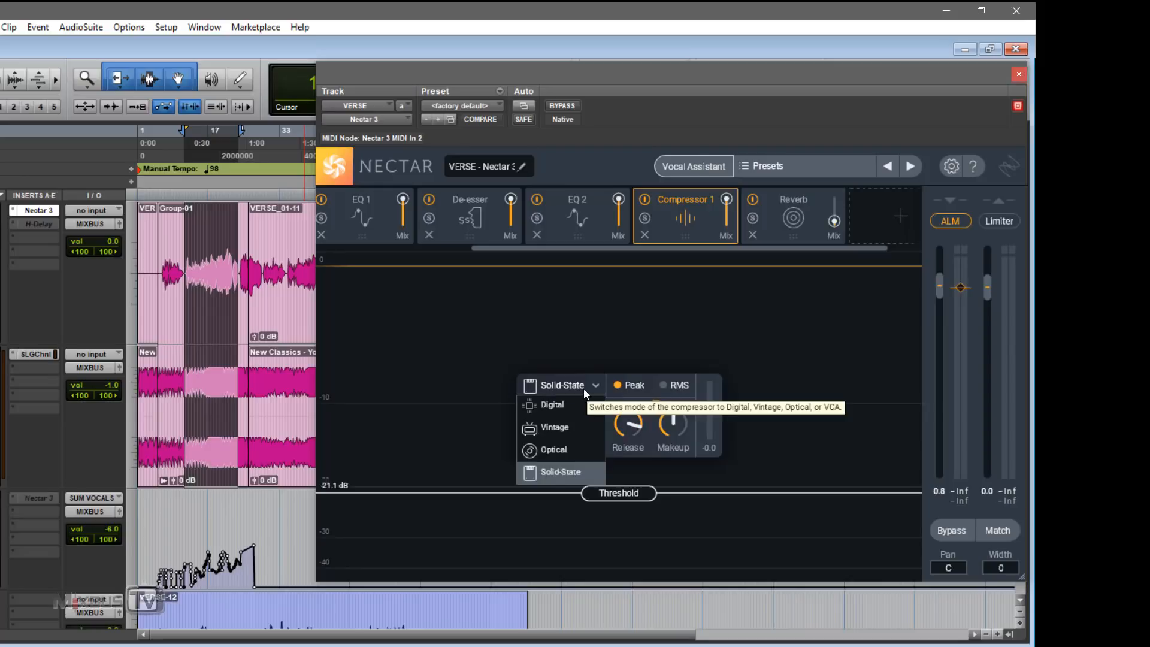
{"action": "left_click", "coordinate": [561, 427]}
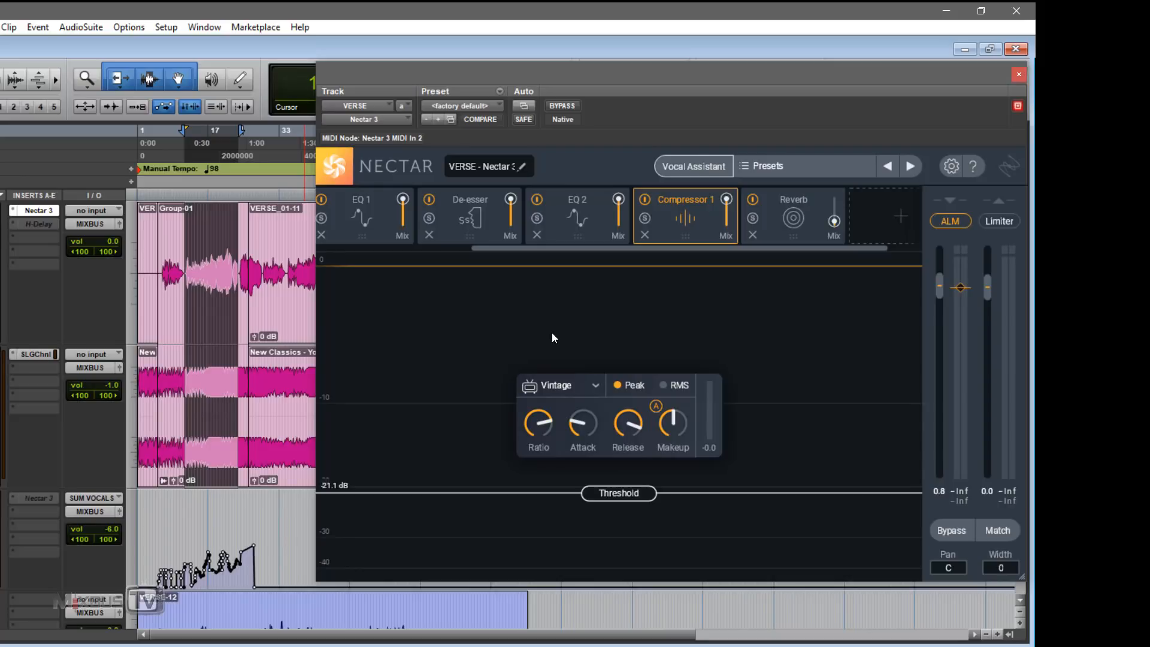
{"action": "key", "text": "space"}
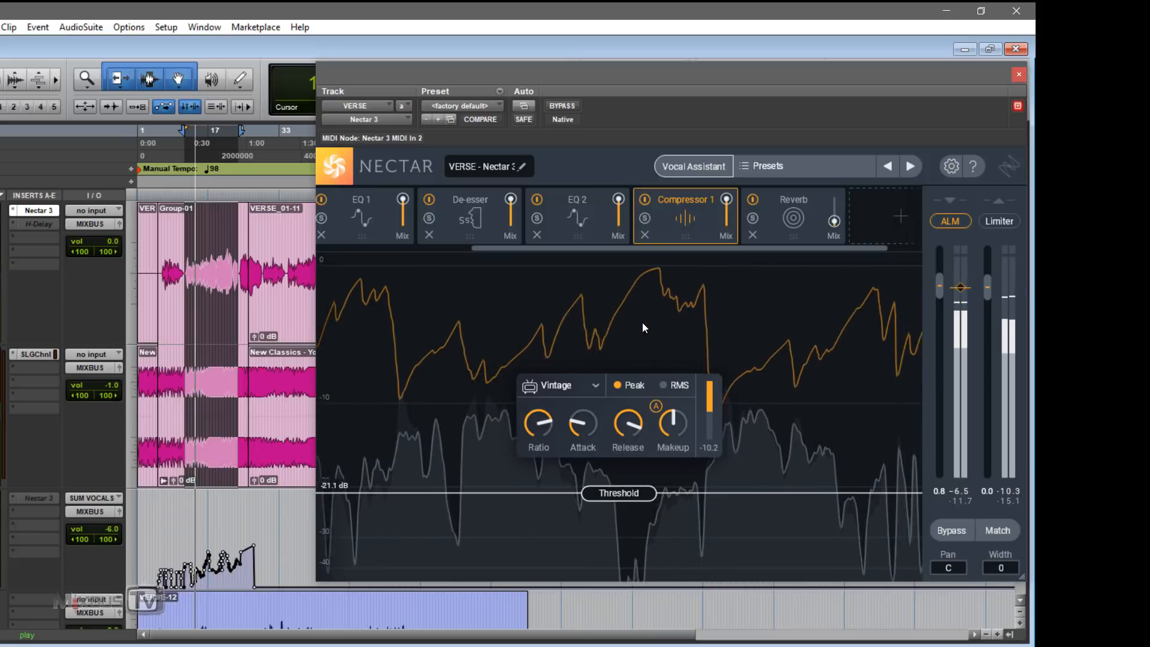
Compare Compressor 1's Solid-State mode with Vintage during playback, returning to Vintage
{"action": "left_click", "coordinate": [558, 387]}
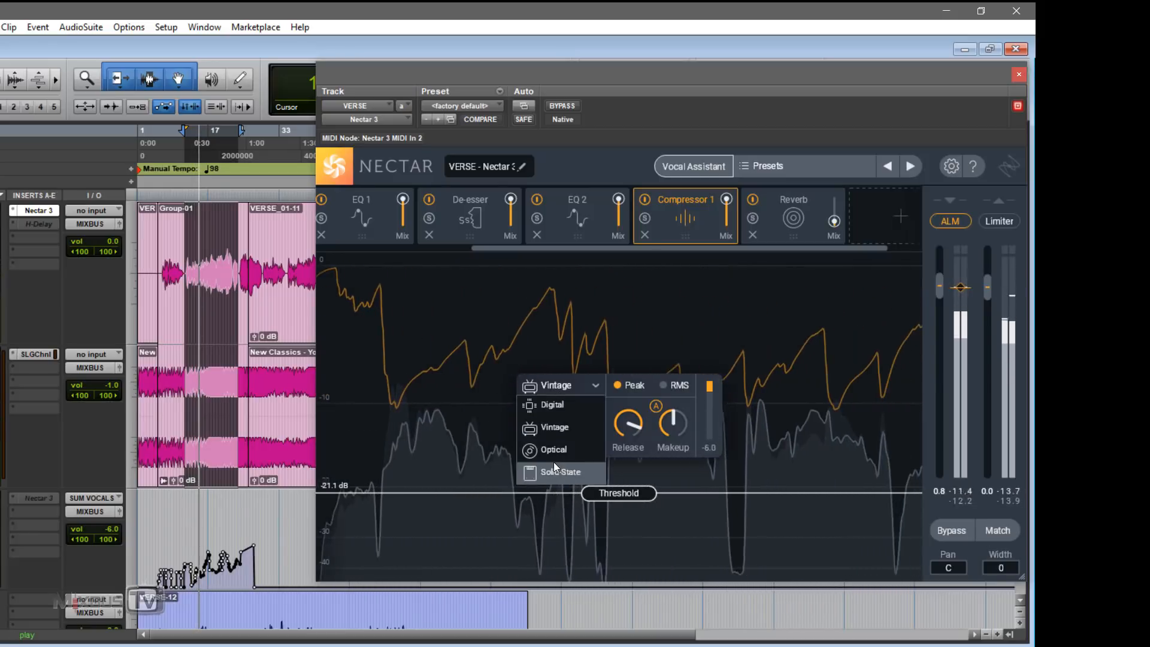
{"action": "left_click", "coordinate": [554, 463]}
{"action": "left_click", "coordinate": [559, 386]}
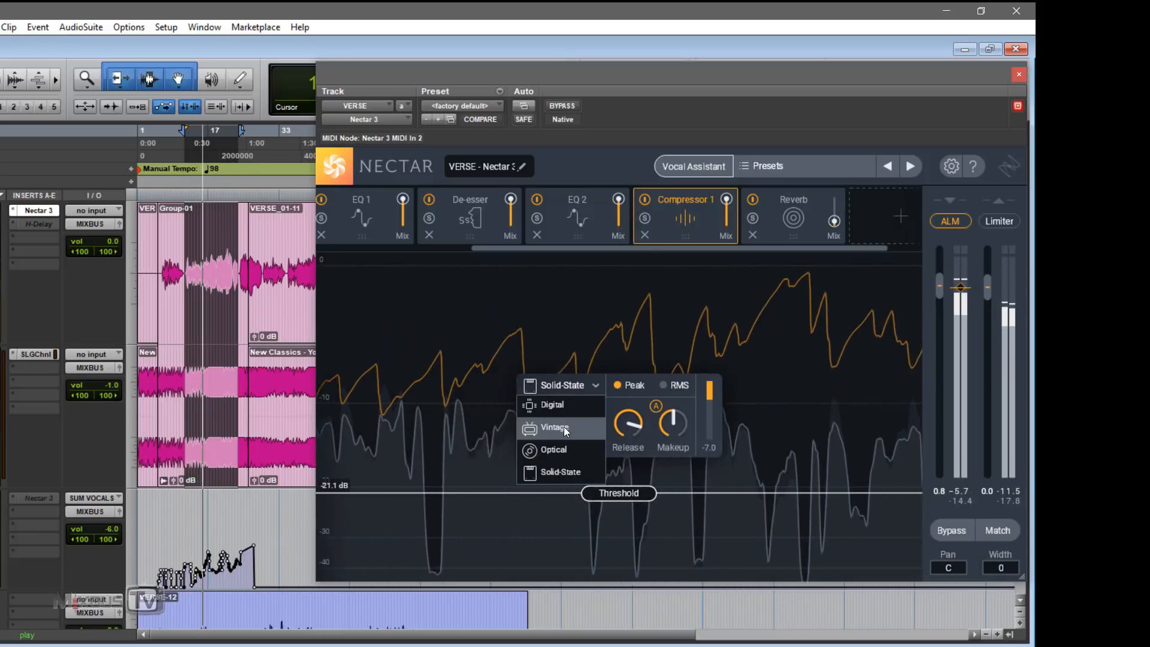
{"action": "left_click", "coordinate": [563, 427]}
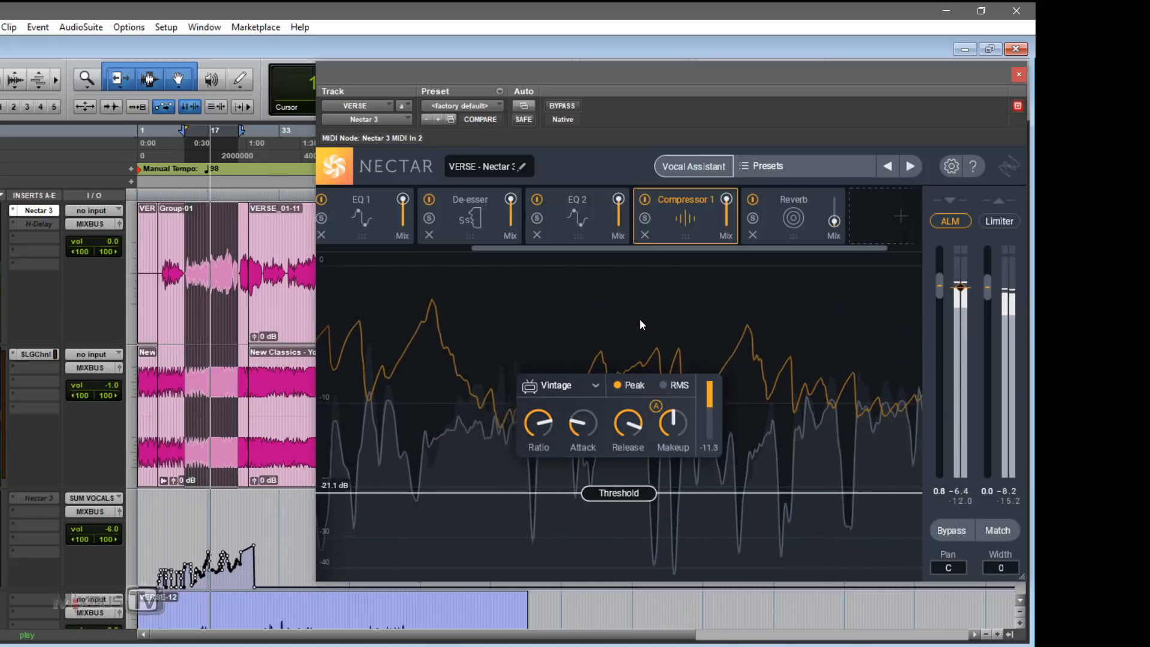
Try Compressor 1's Optical mode on the vocal, stop playback and switch back to Vintage
{"action": "mouse_move", "coordinate": [627, 420]}
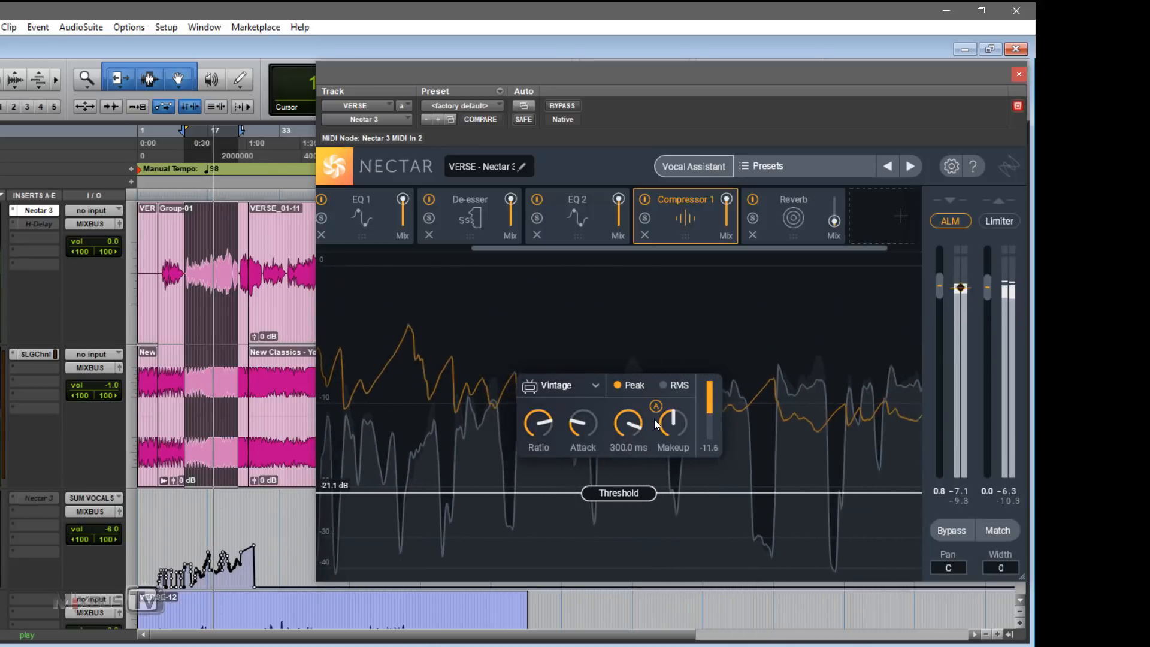
{"action": "mouse_move", "coordinate": [541, 425]}
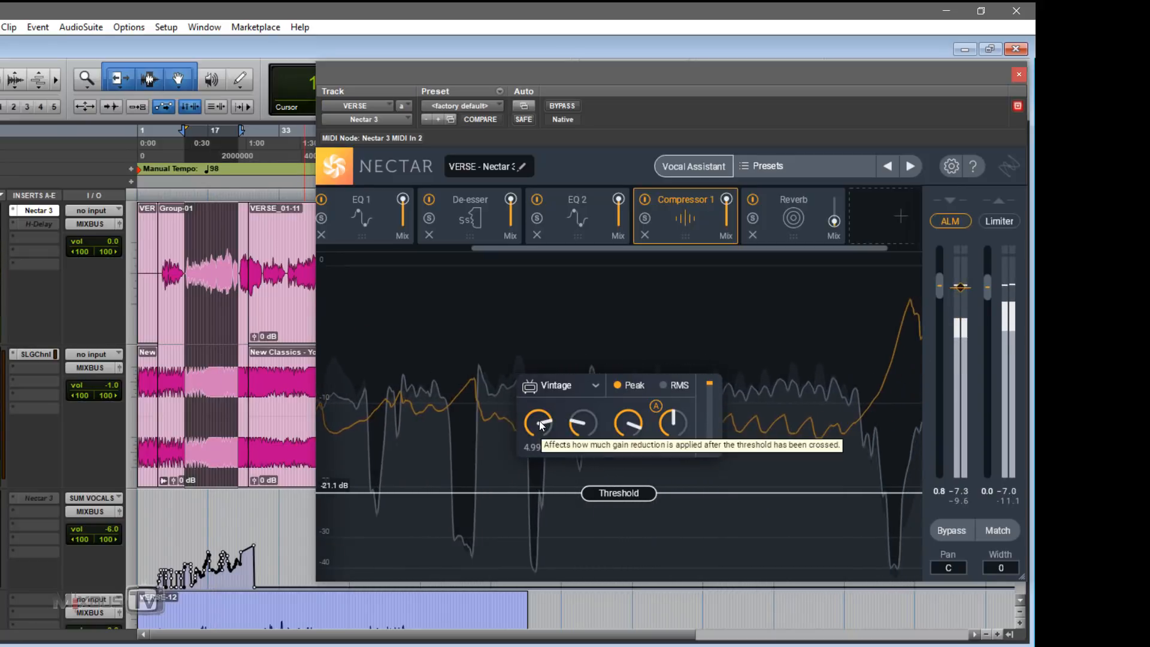
{"action": "left_click", "coordinate": [560, 385]}
{"action": "left_click", "coordinate": [558, 451]}
{"action": "key", "text": "space"}
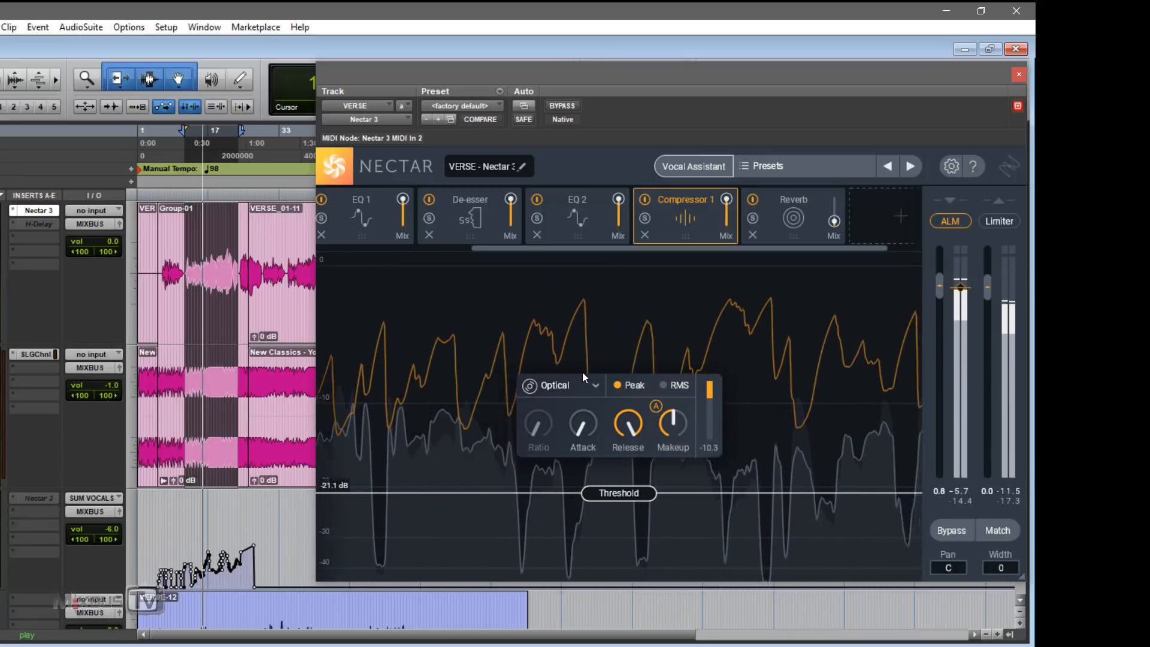
{"action": "key", "text": "space"}
{"action": "left_click", "coordinate": [562, 386]}
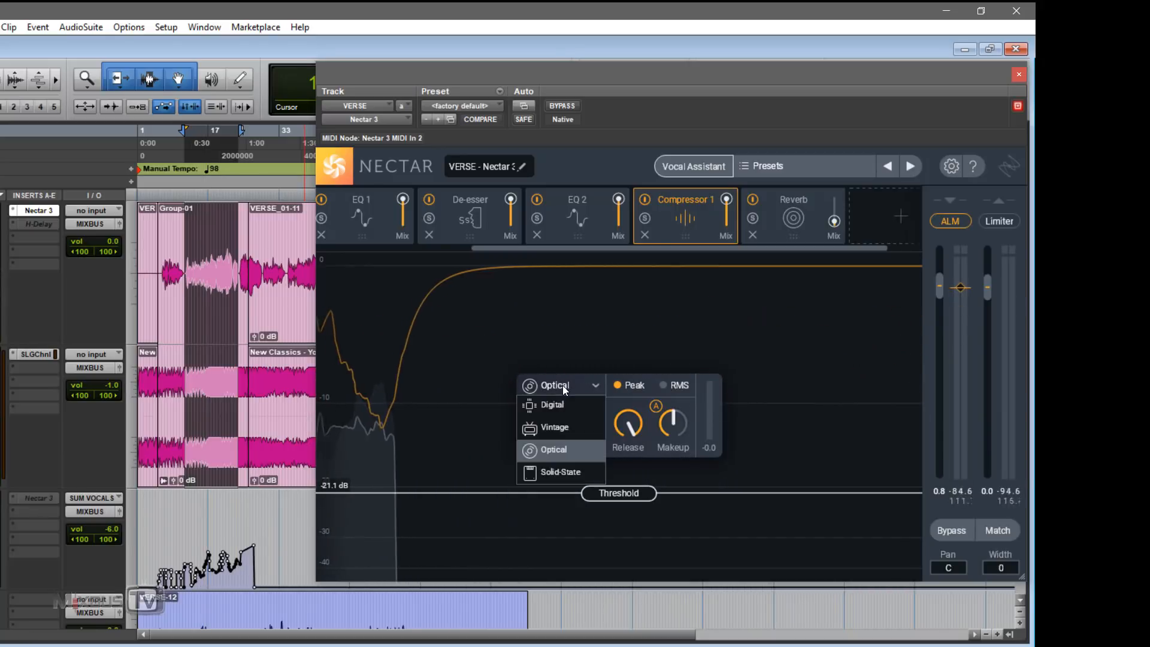
{"action": "left_click", "coordinate": [551, 426]}
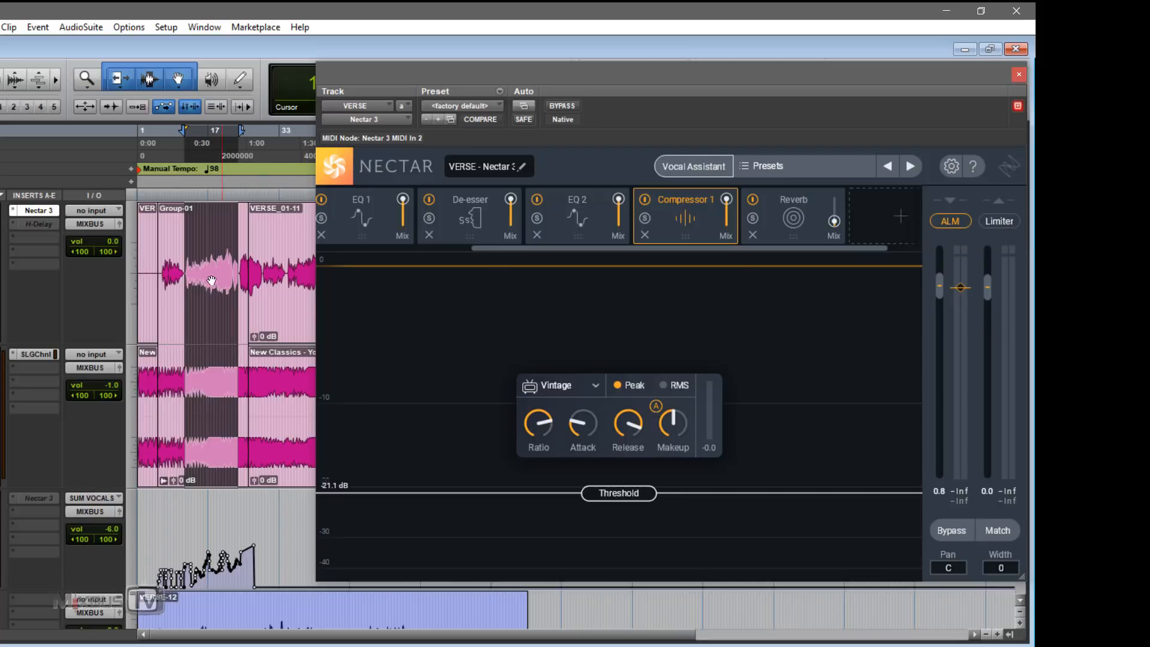
{"action": "left_click", "coordinate": [196, 264]}
{"action": "left_click", "coordinate": [206, 257]}
{"action": "left_click", "coordinate": [196, 258]}
{"action": "left_click", "coordinate": [212, 255]}
Turn off the ALM automatic level mode, comparing the vocal with it on and off during playback
{"action": "left_click", "coordinate": [950, 220]}
{"action": "key", "text": "space"}
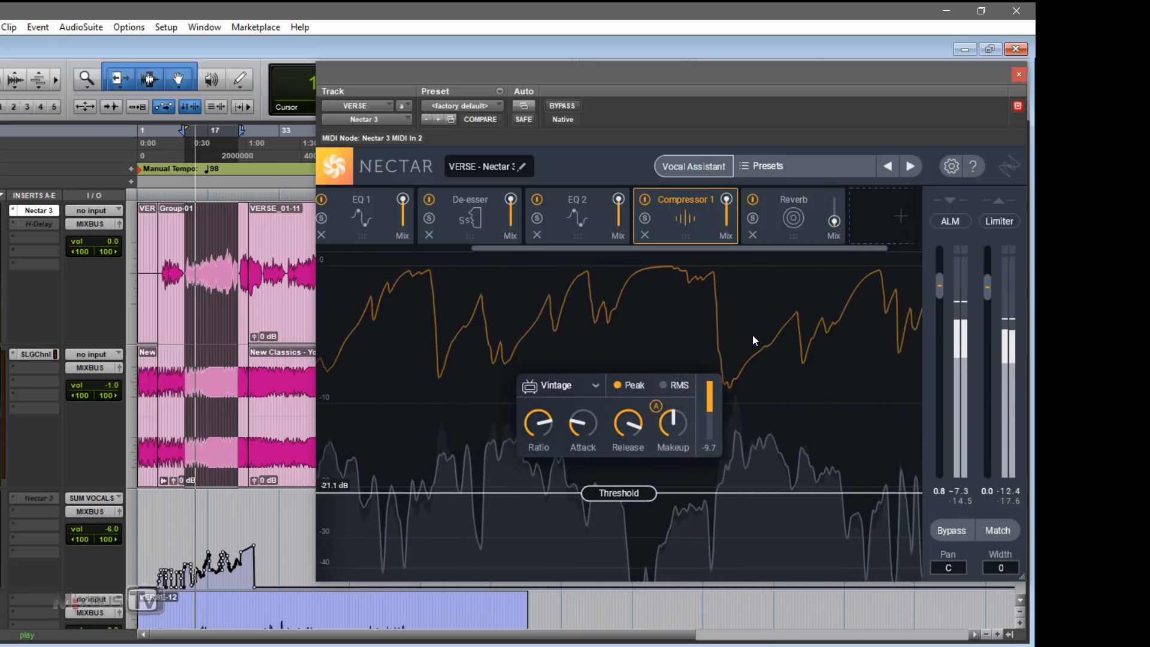
{"action": "left_click", "coordinate": [961, 224]}
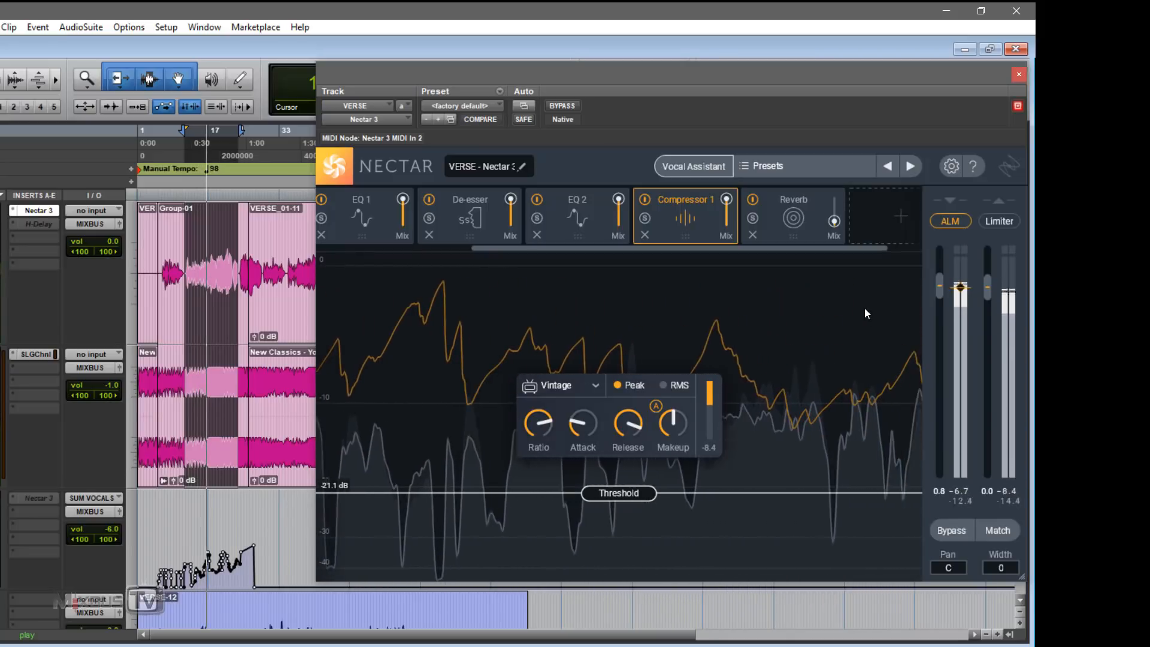
{"action": "left_click", "coordinate": [950, 221]}
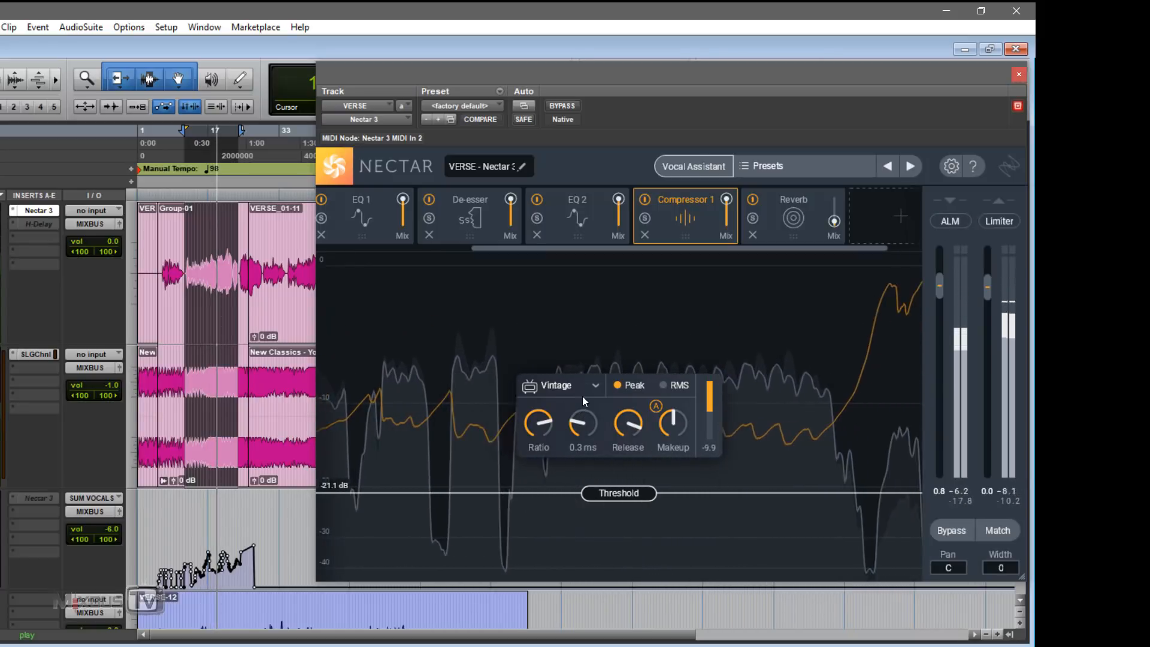
Stop playback and raise Compressor 1's ratio to 7.20:1
{"action": "mouse_move", "coordinate": [541, 431]}
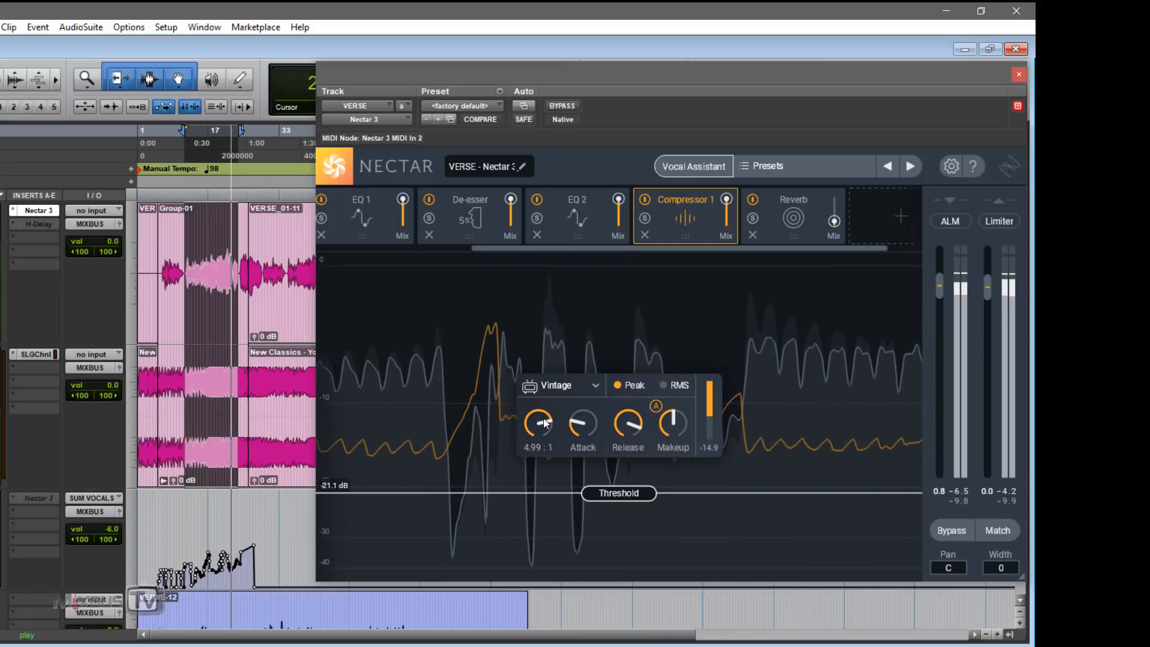
{"action": "key", "text": "space"}
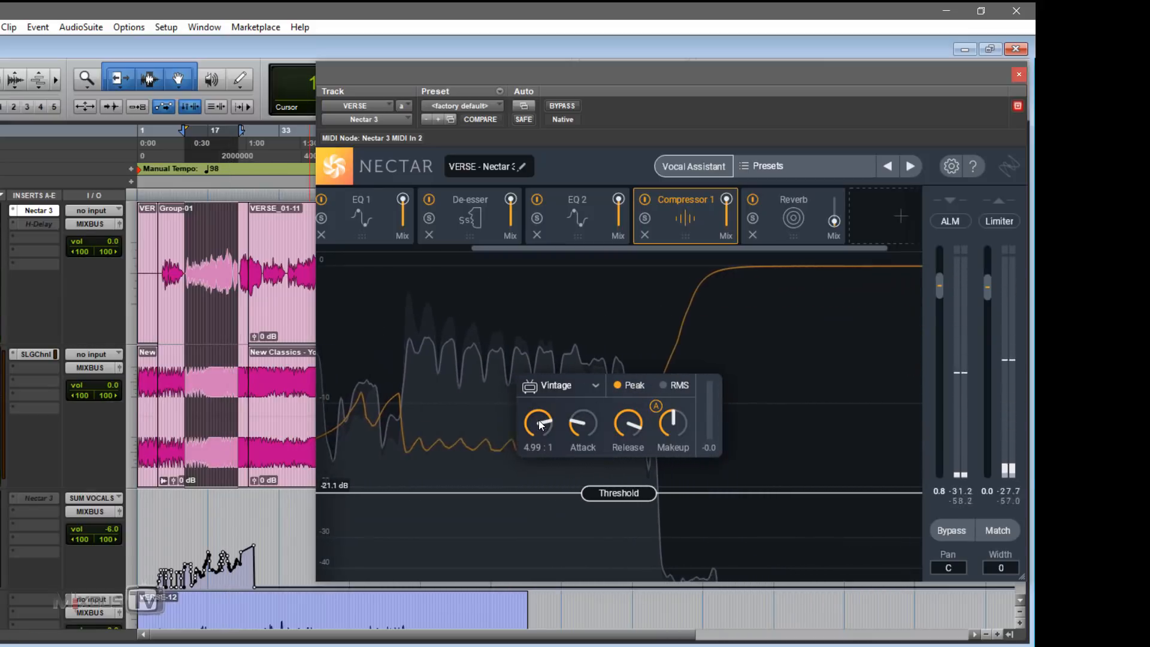
{"action": "scroll", "coordinate": [540, 423], "scroll_direction": "up", "scroll_amount": 3}
{"action": "scroll", "coordinate": [539, 420], "scroll_direction": "down", "scroll_amount": 1}
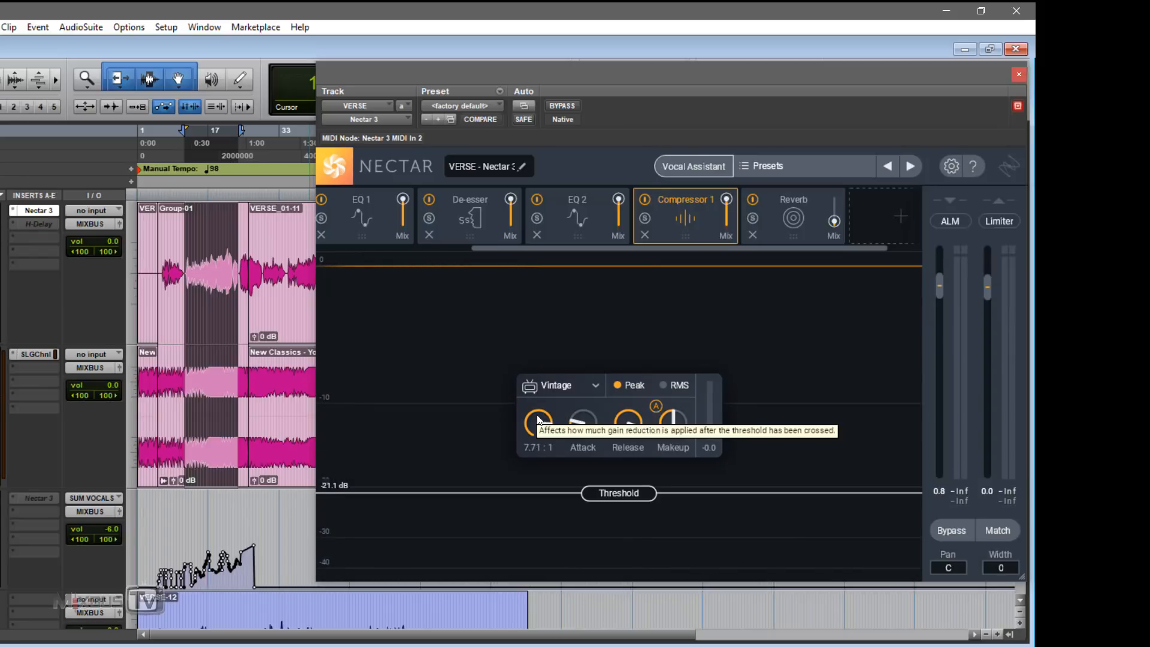
{"action": "scroll", "coordinate": [538, 419], "scroll_direction": "down", "scroll_amount": 1}
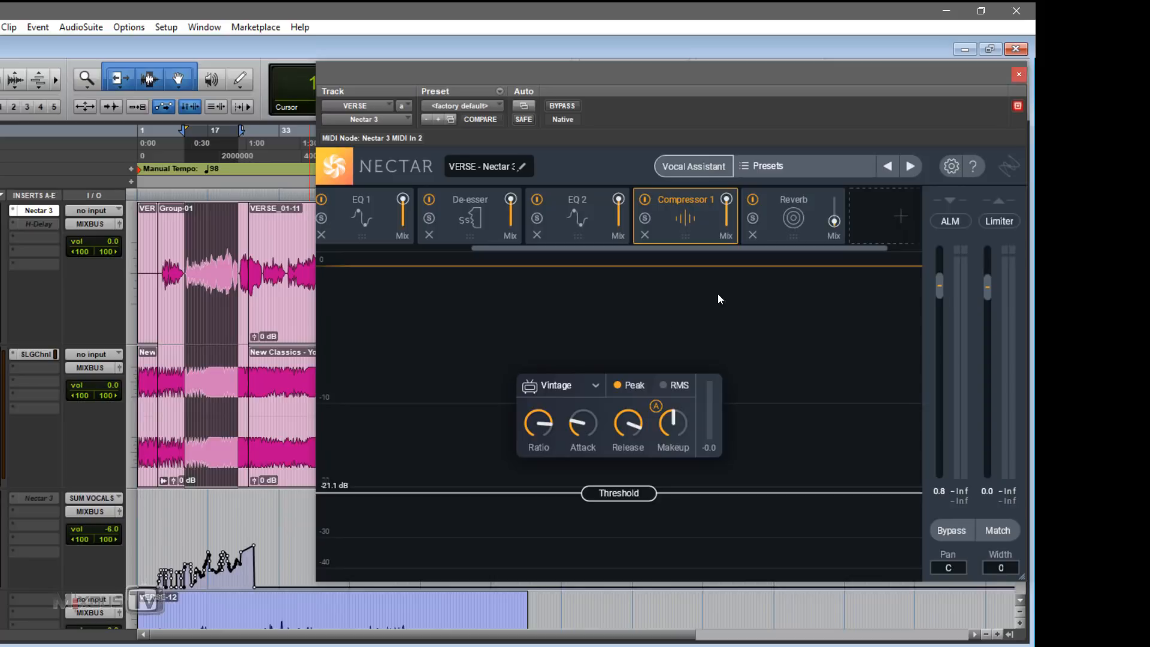
{"action": "scroll", "coordinate": [777, 249], "scroll_direction": "right", "scroll_amount": 2}
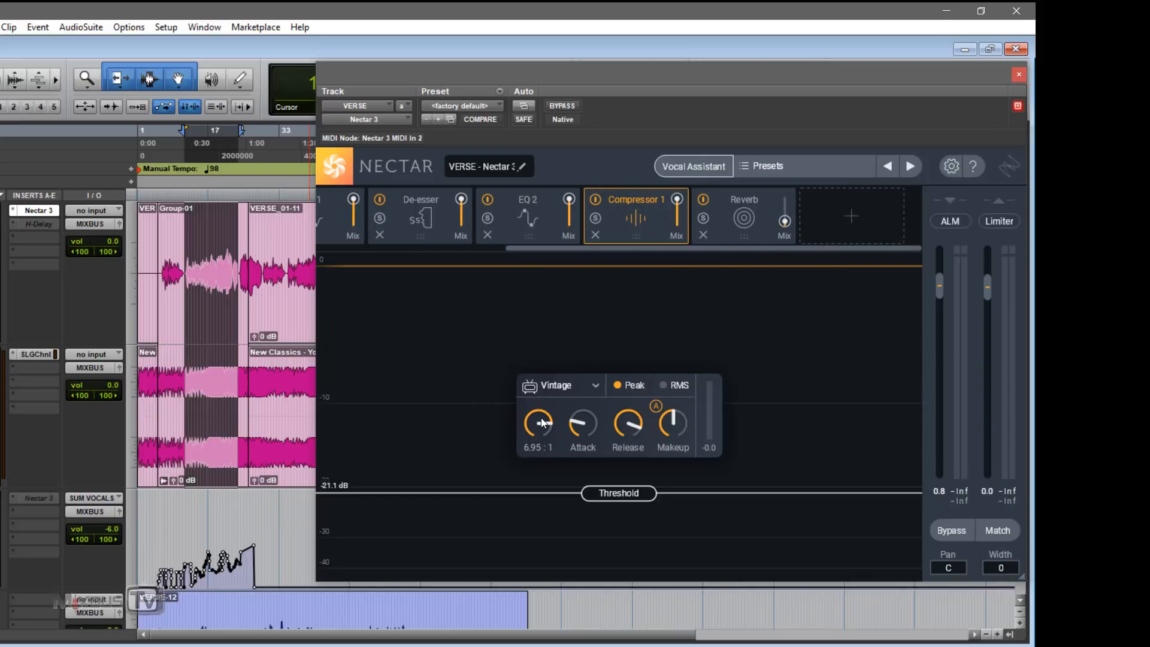
{"action": "scroll", "coordinate": [541, 422], "scroll_direction": "up", "scroll_amount": 1}
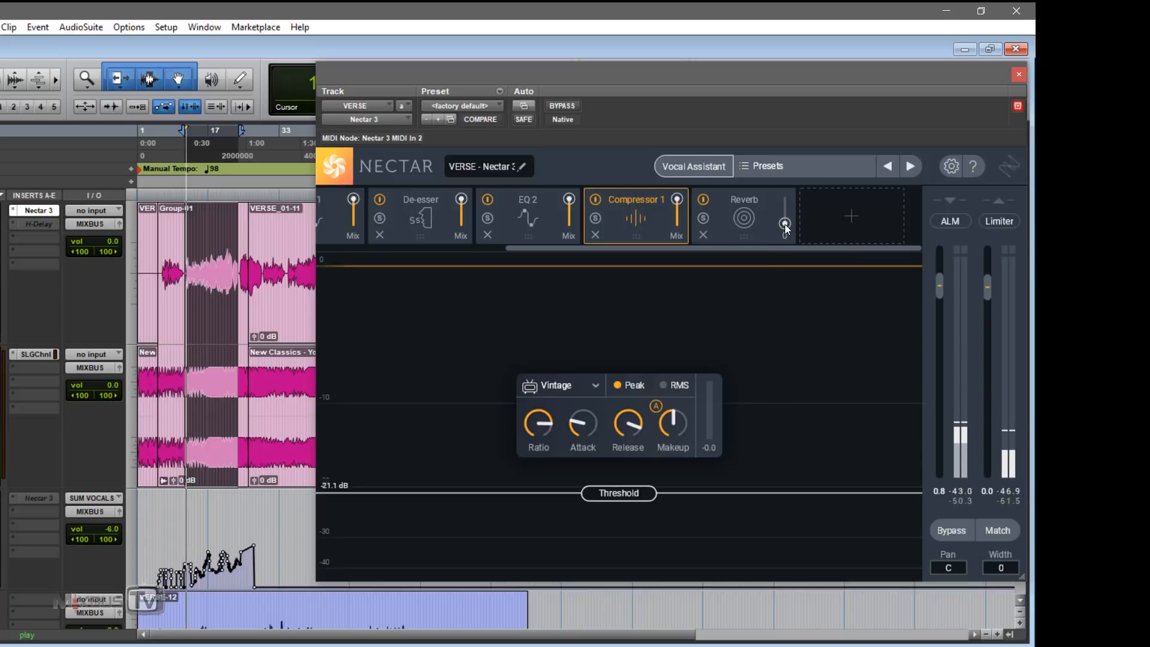
Raise the Reverb module's mix to maximum during playback and open its settings
{"action": "left_click_drag", "start_coordinate": [786, 225], "coordinate": [786, 195]}
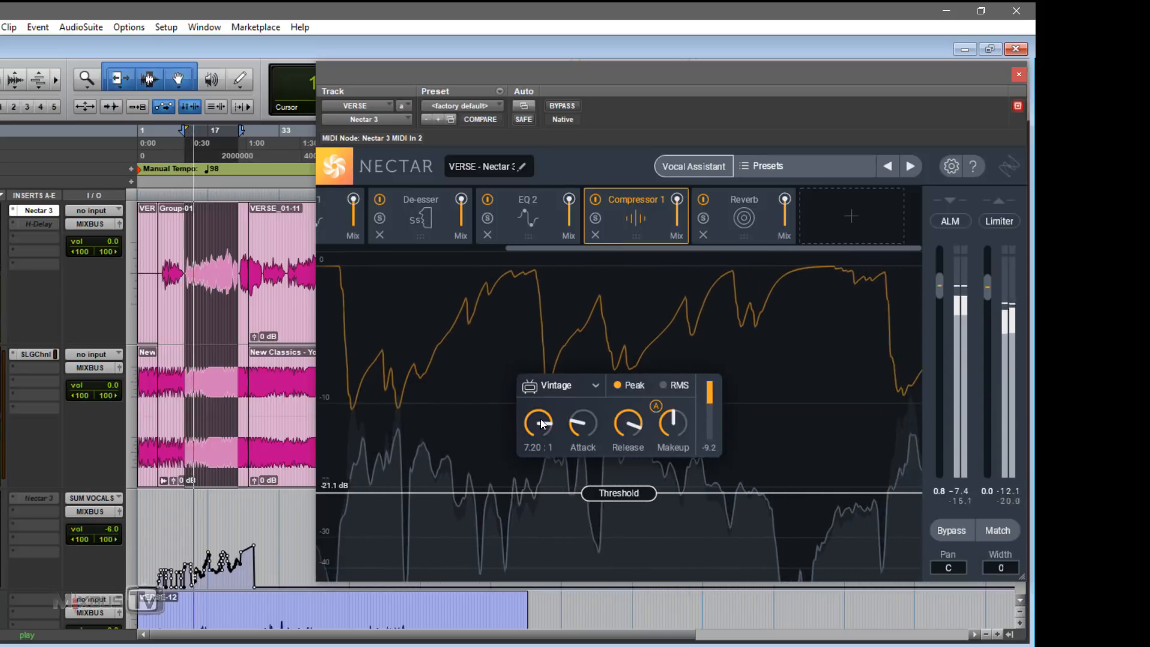
{"action": "left_click", "coordinate": [714, 233]}
{"action": "mouse_move", "coordinate": [653, 300]}
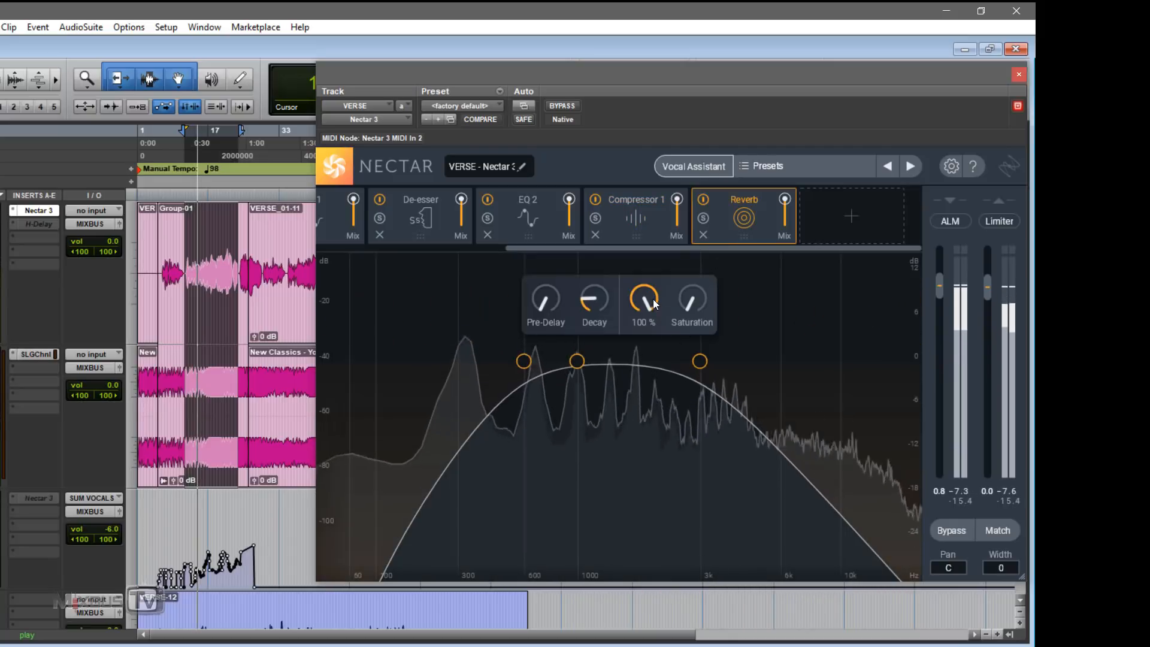
{"action": "mouse_move", "coordinate": [549, 303]}
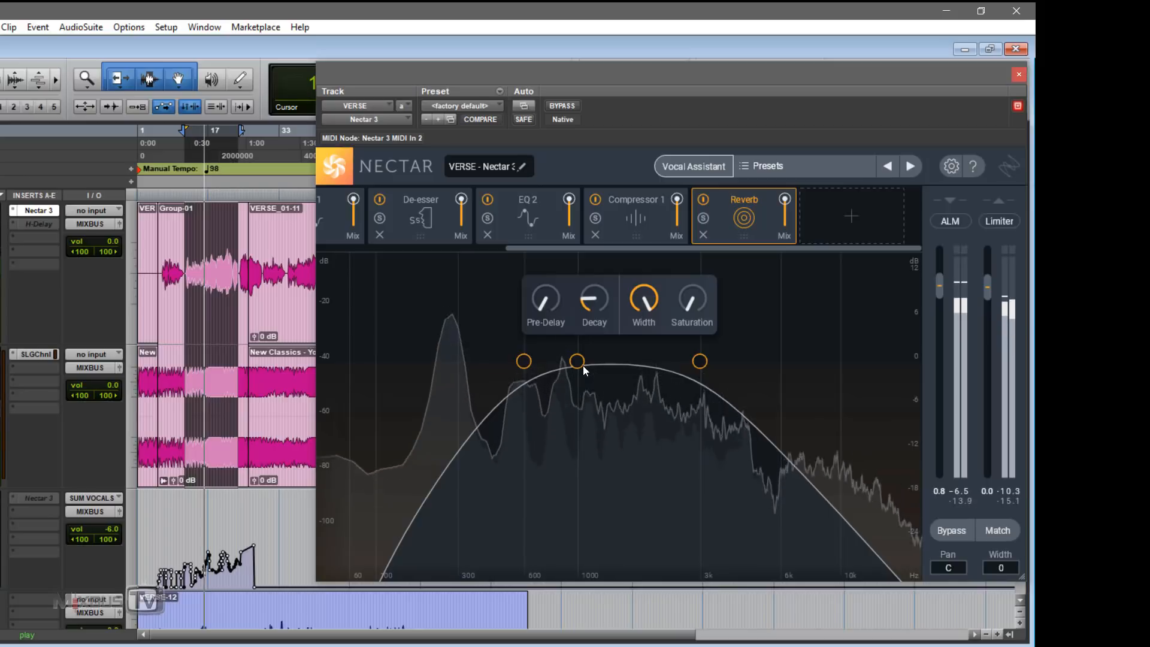
Shape the reverb's filter with the low cut at 529 Hz, high cut at 3.3 kHz and a -6.14 dB dip at 3.8 kHz
{"action": "left_click_drag", "start_coordinate": [523, 361], "coordinate": [510, 361]}
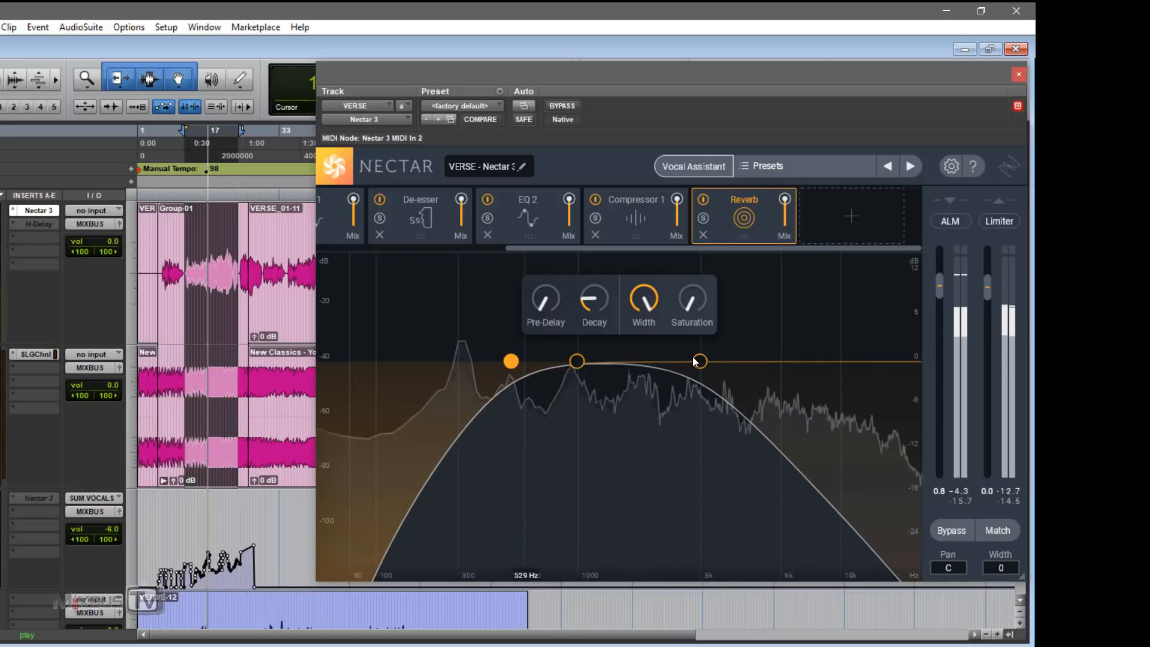
{"action": "left_click_drag", "start_coordinate": [696, 361], "coordinate": [725, 406]}
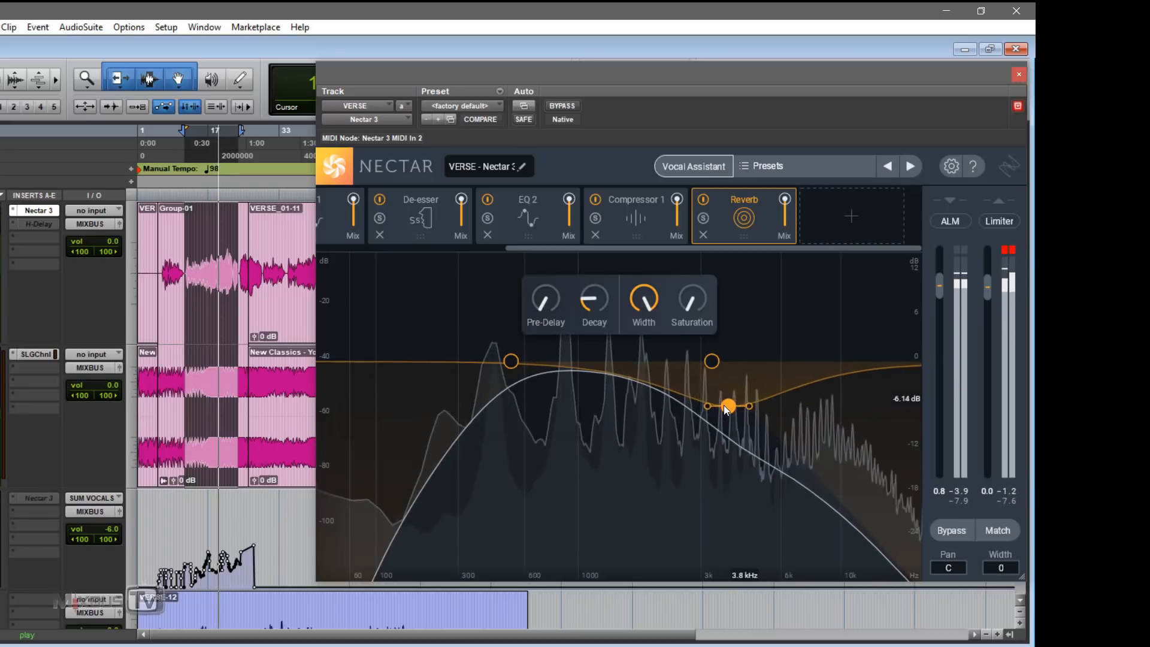
Lower the Reverb mix to 30 and slightly raise its saturation
{"action": "left_click_drag", "start_coordinate": [785, 200], "coordinate": [790, 221]}
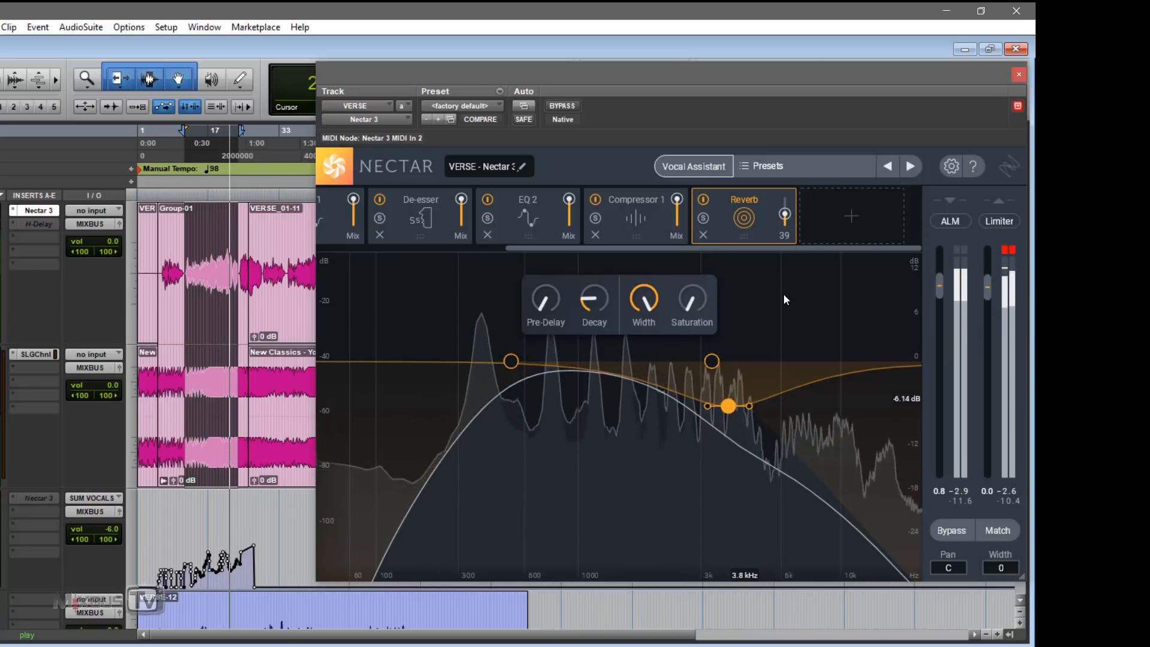
{"action": "left_click_drag", "start_coordinate": [686, 299], "coordinate": [688, 286]}
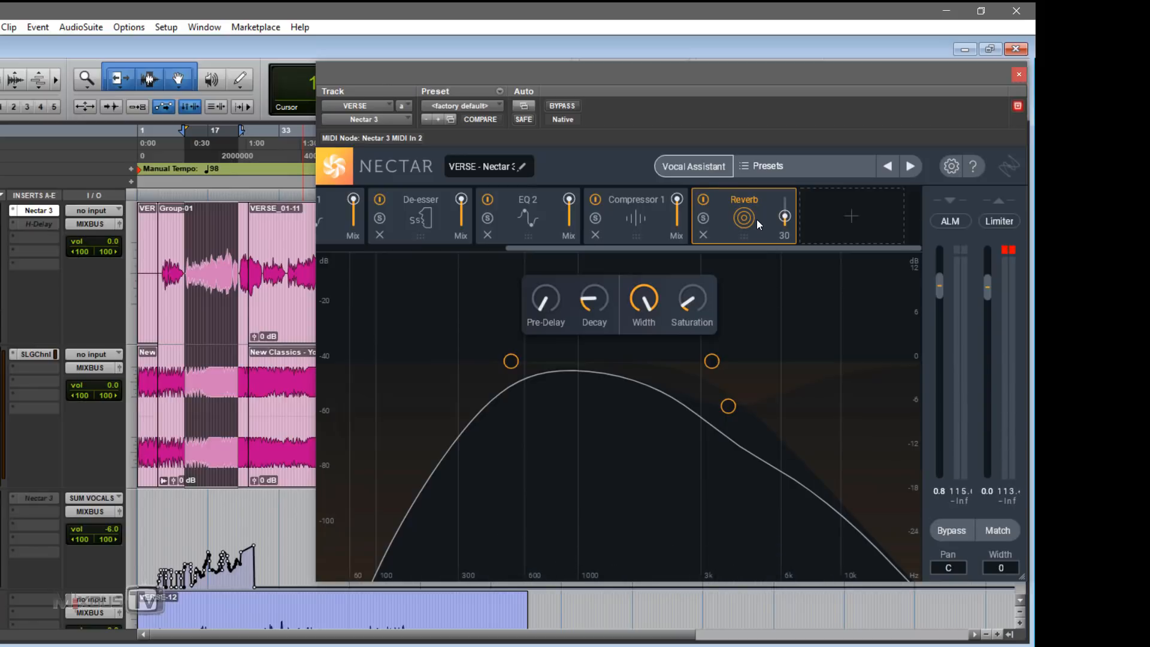
Review the reverb's low-cut, mid-dip and high-cut filter bands one by one, leaving none selected
{"action": "left_click", "coordinate": [512, 362]}
{"action": "left_click", "coordinate": [728, 407]}
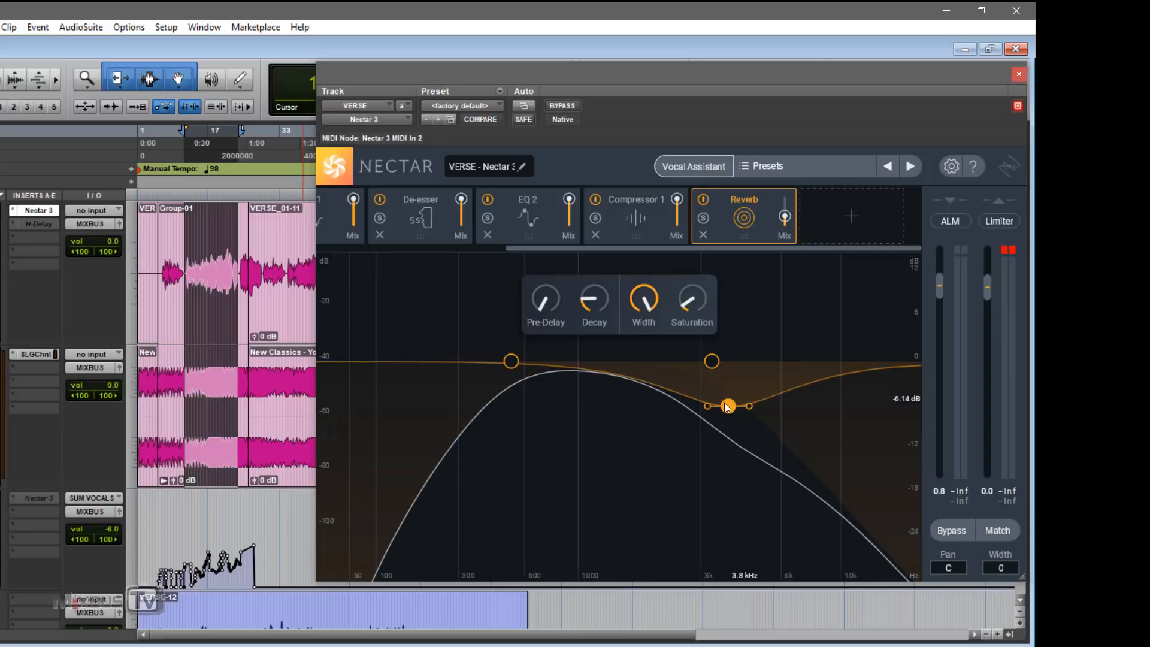
{"action": "left_click", "coordinate": [712, 361]}
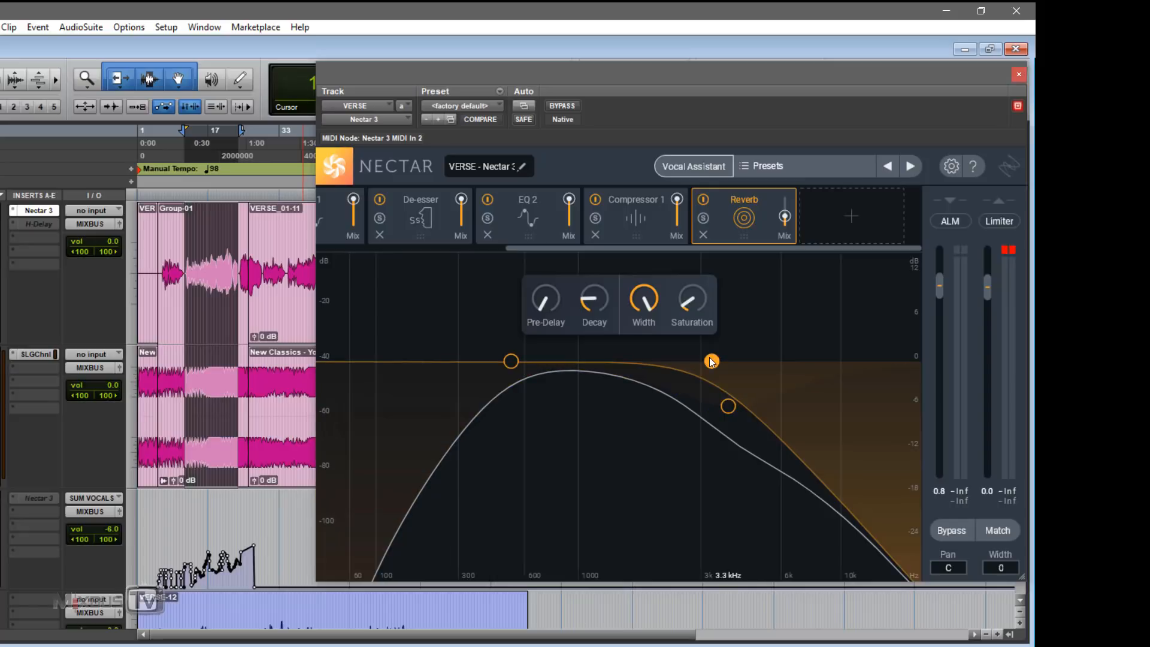
{"action": "left_click", "coordinate": [728, 407]}
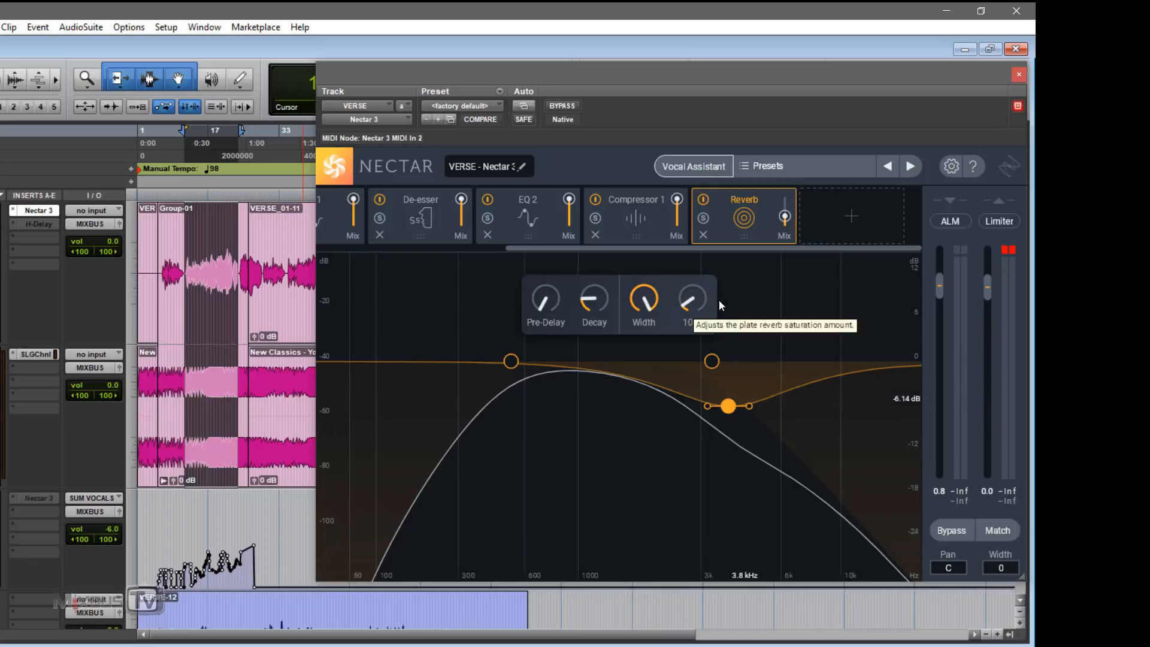
{"action": "left_click", "coordinate": [743, 308]}
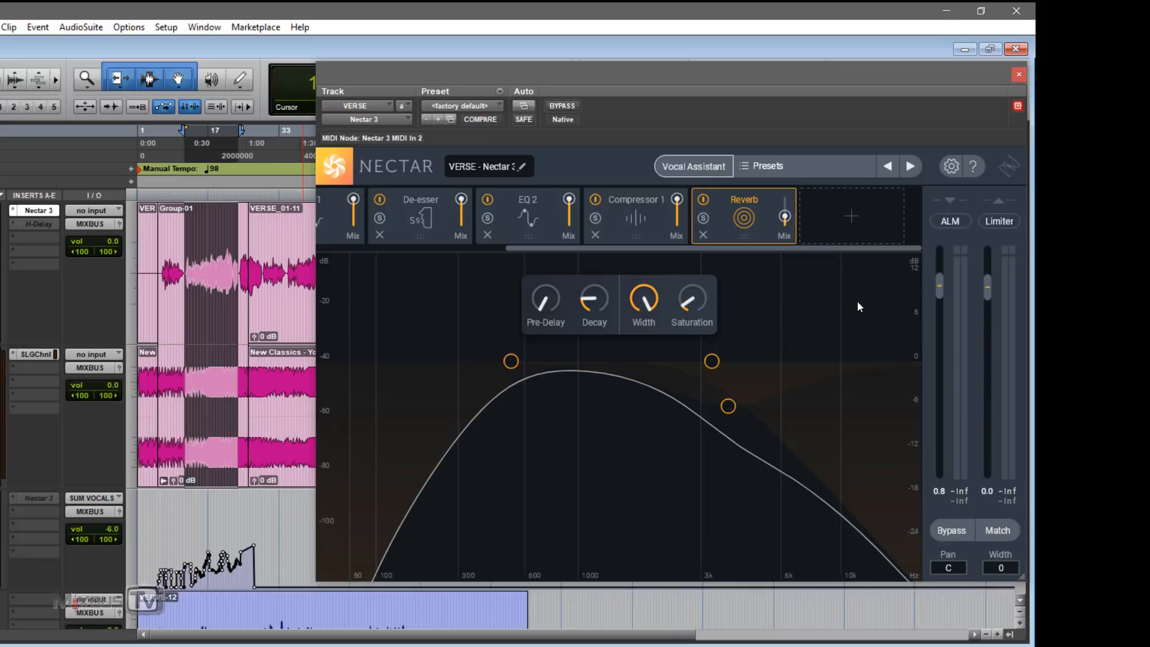
Add a Dimension module to the effects chain and raise its mix to maximum during playback
{"action": "left_click", "coordinate": [846, 218]}
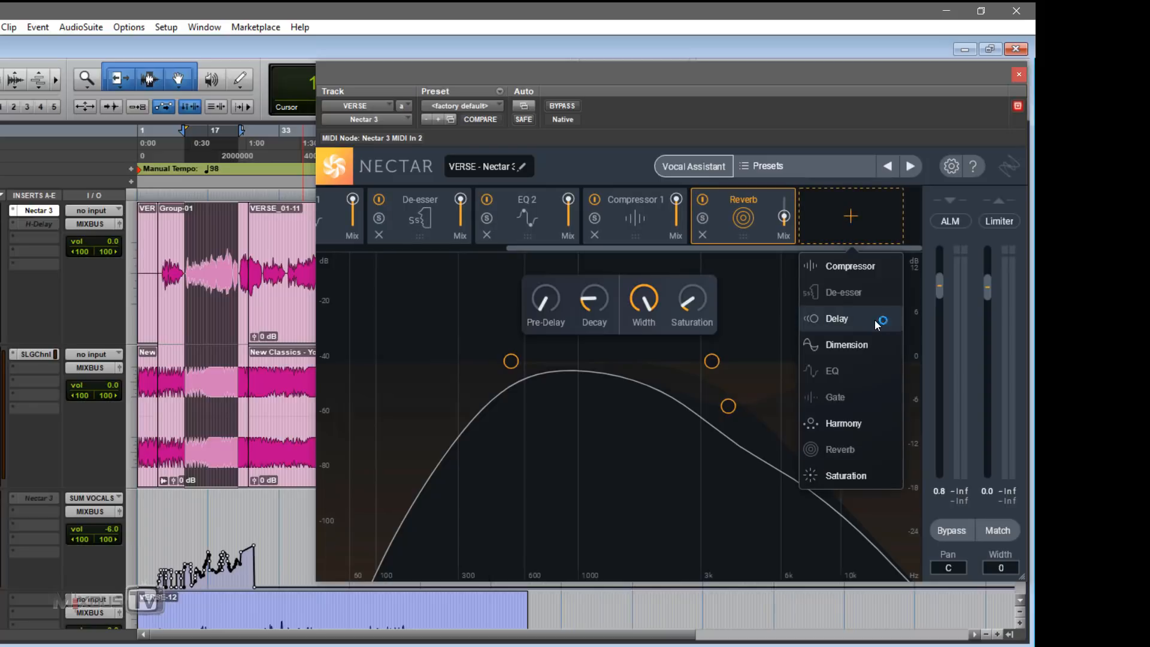
{"action": "left_click", "coordinate": [781, 302]}
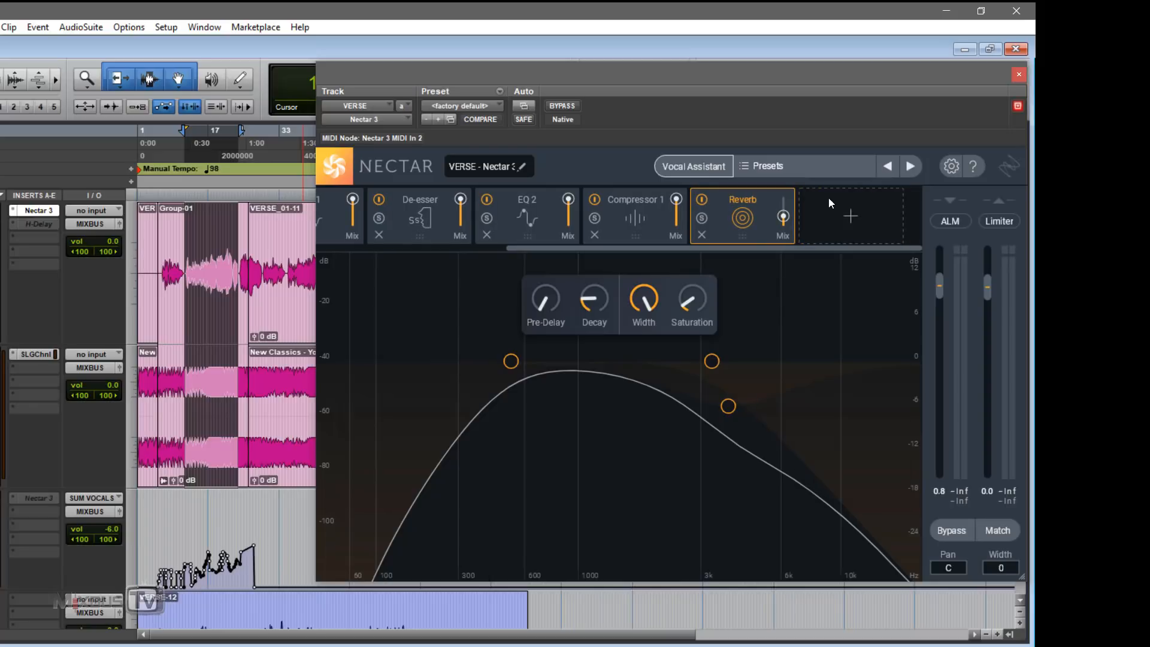
{"action": "left_click", "coordinate": [837, 213]}
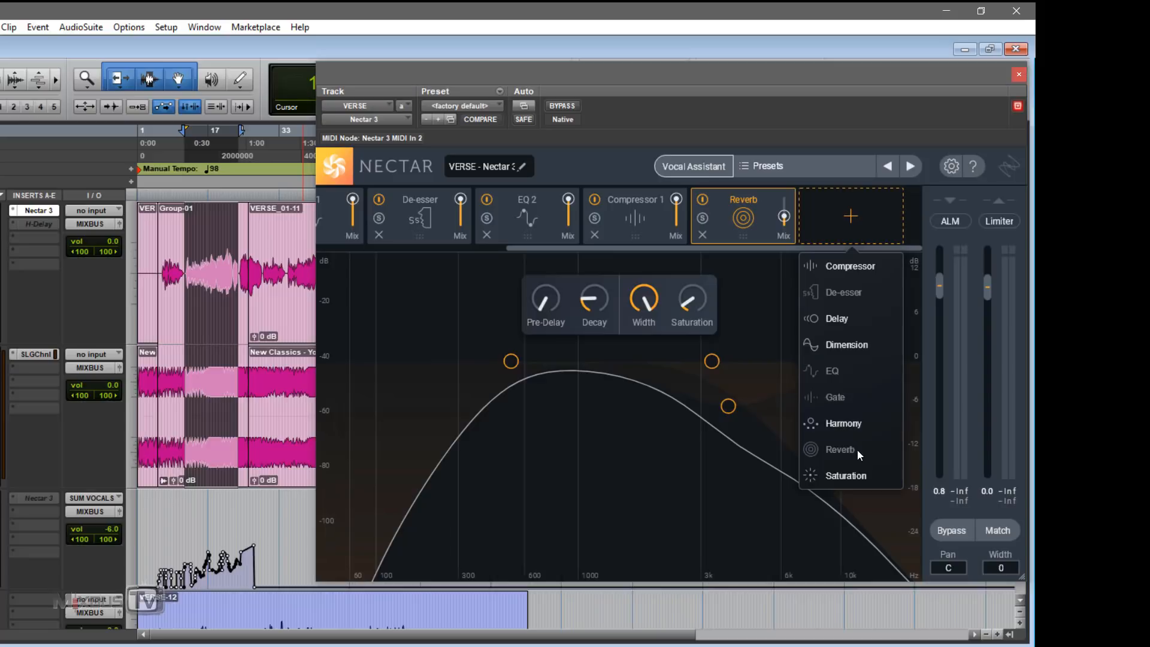
{"action": "left_click", "coordinate": [840, 348]}
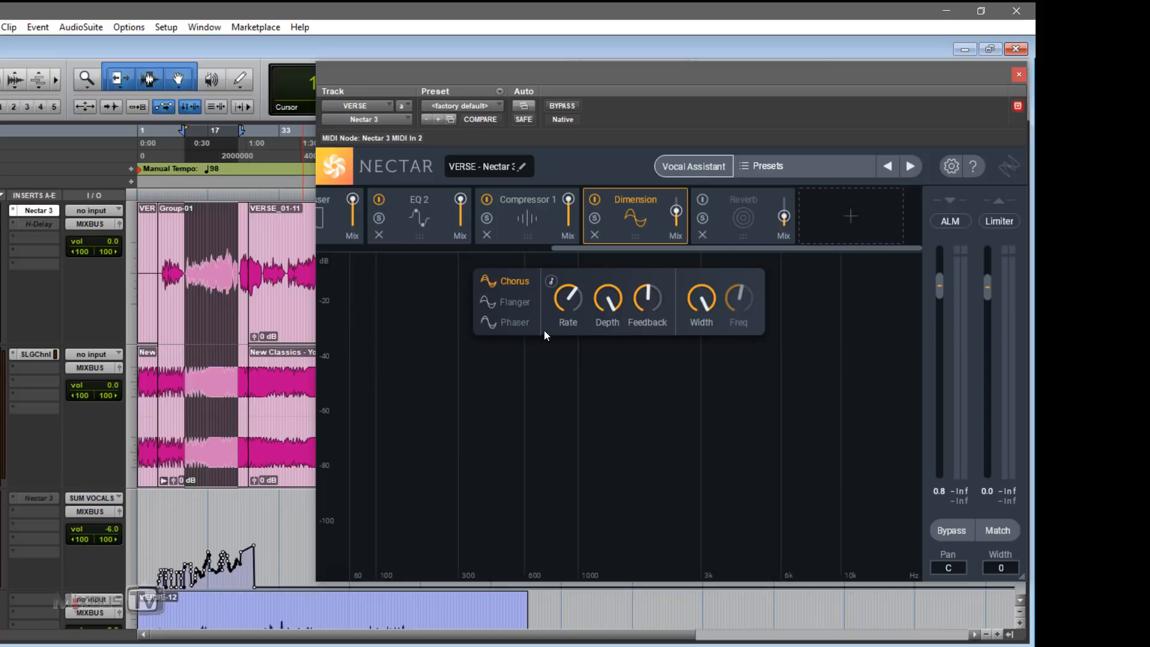
{"action": "key", "text": "space"}
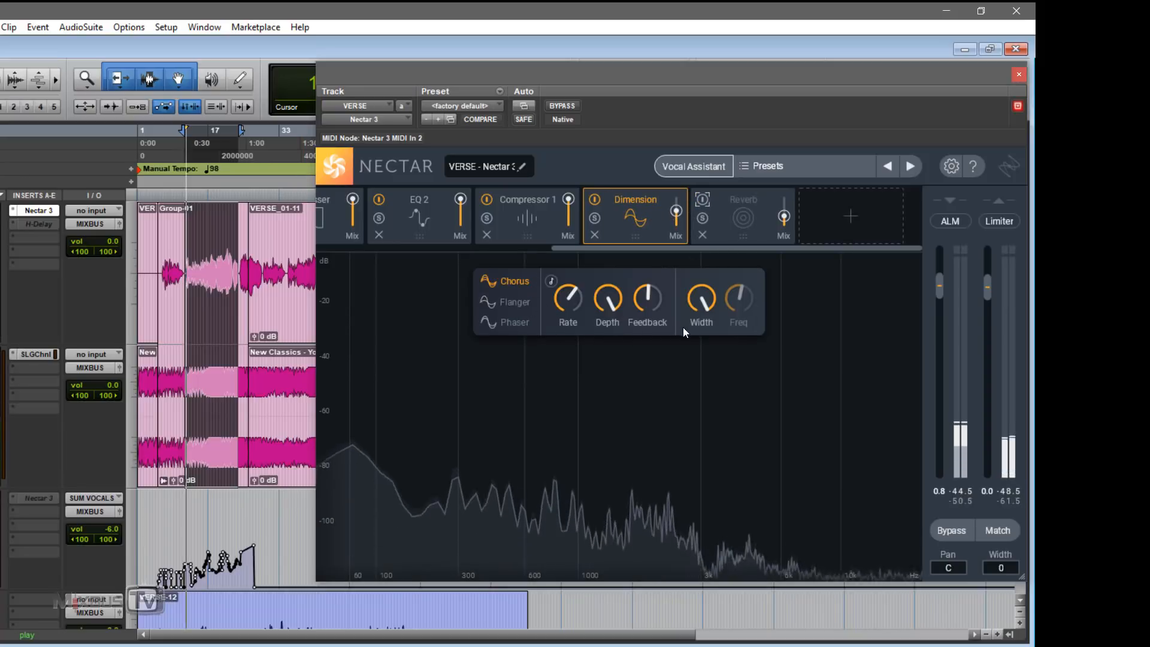
{"action": "left_click_drag", "start_coordinate": [676, 212], "coordinate": [677, 196]}
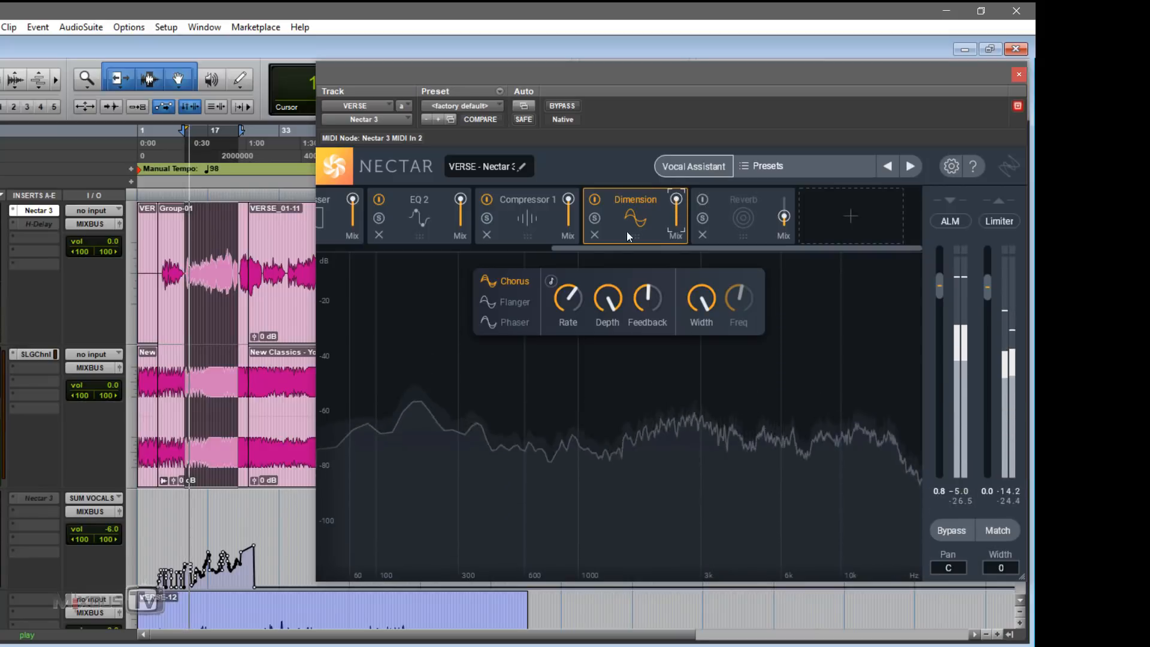
Audition Dimension's Flanger, Phaser and Chorus modes with the feedback raised to 66%, settling on Flanger
{"action": "left_click", "coordinate": [525, 301]}
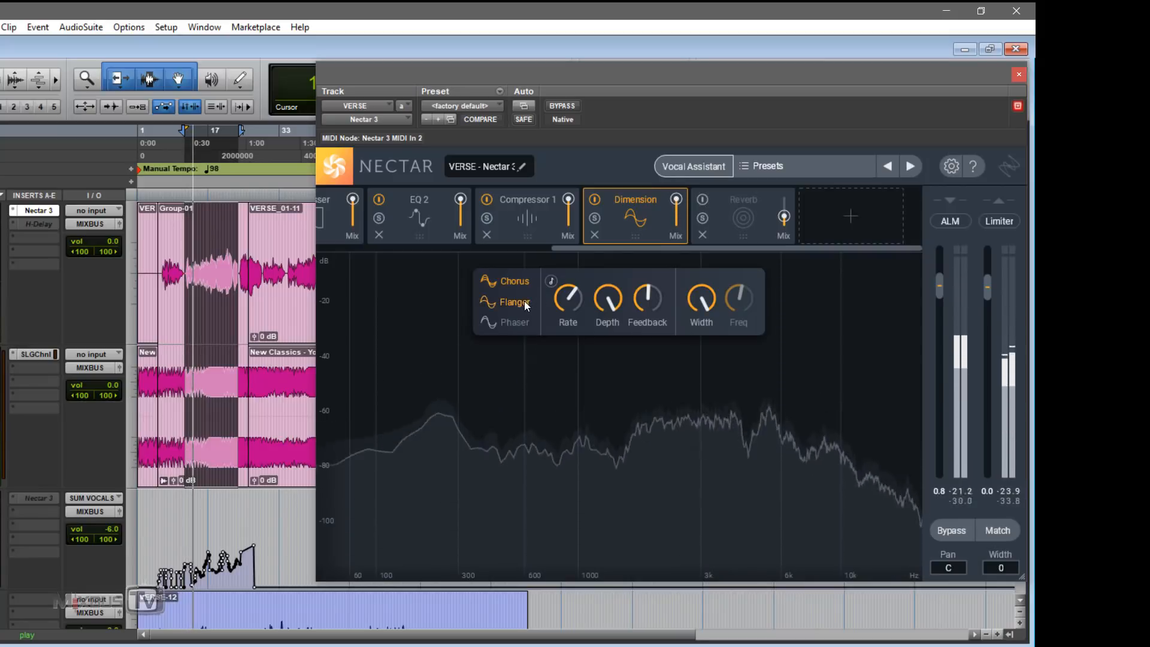
{"action": "left_click_drag", "start_coordinate": [647, 298], "coordinate": [647, 273]}
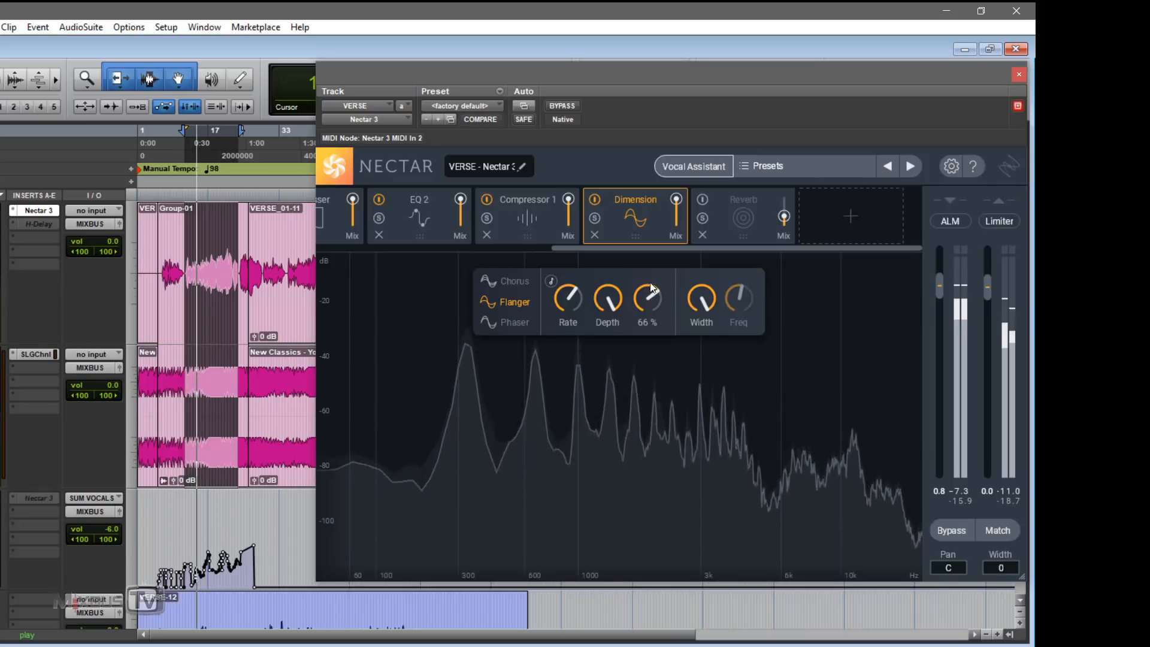
{"action": "left_click", "coordinate": [507, 327]}
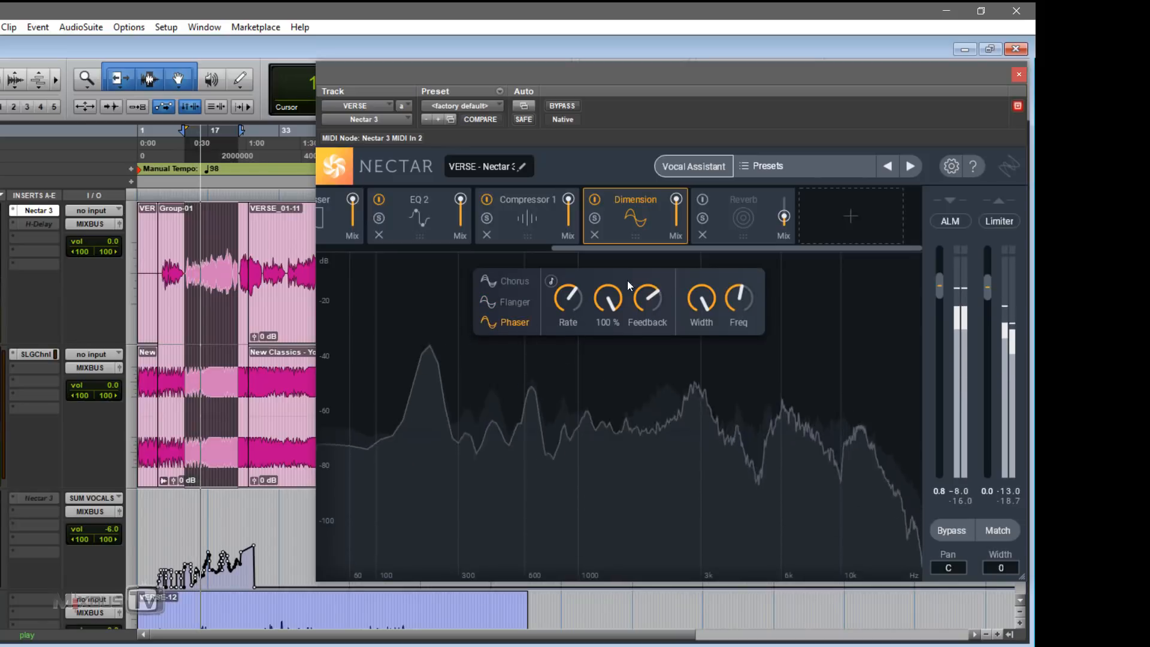
{"action": "left_click", "coordinate": [518, 300]}
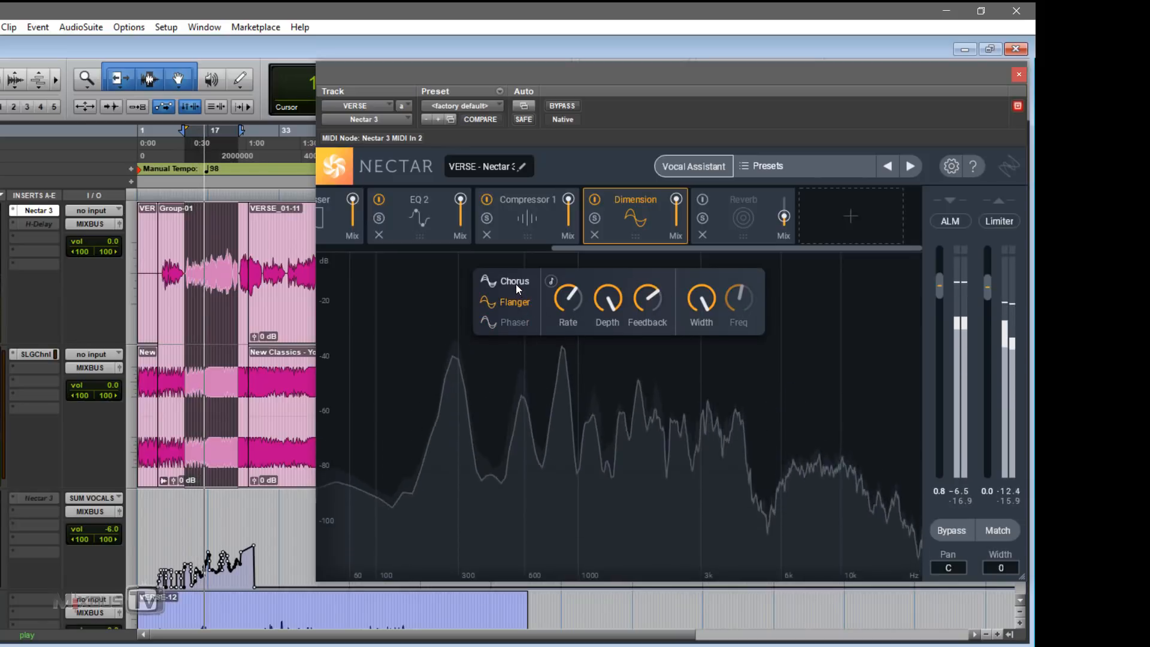
{"action": "left_click", "coordinate": [516, 282]}
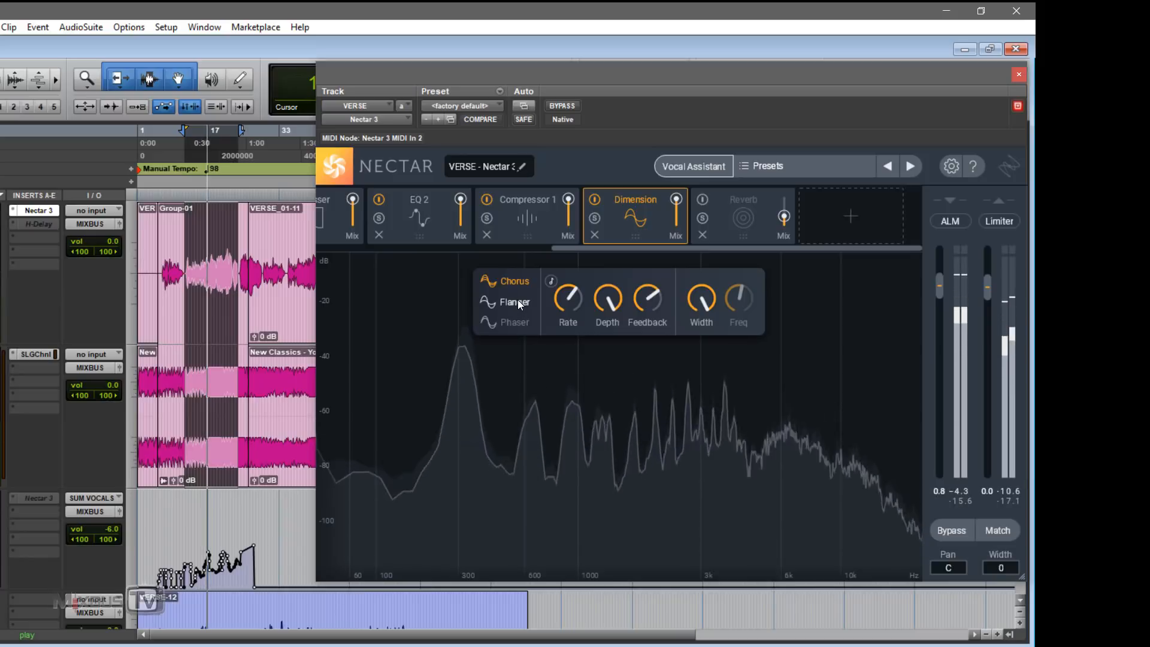
{"action": "left_click", "coordinate": [520, 301]}
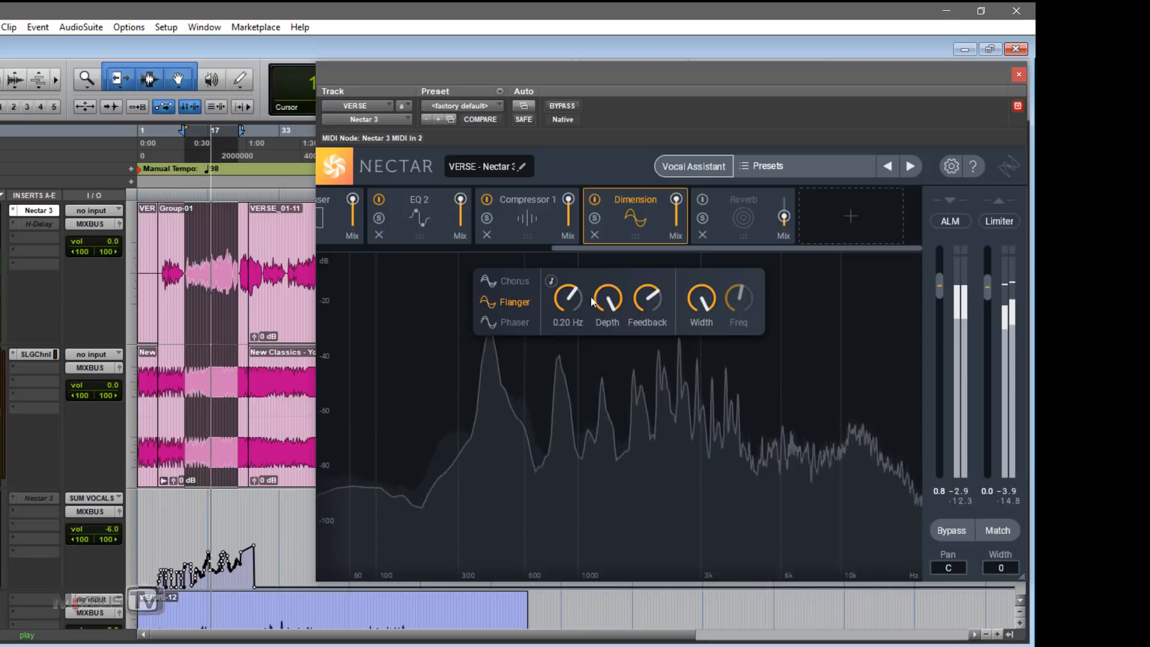
Sync the flanger's rate to the project tempo and lower its depth to below 50%
{"action": "left_click_drag", "start_coordinate": [611, 300], "coordinate": [607, 383]}
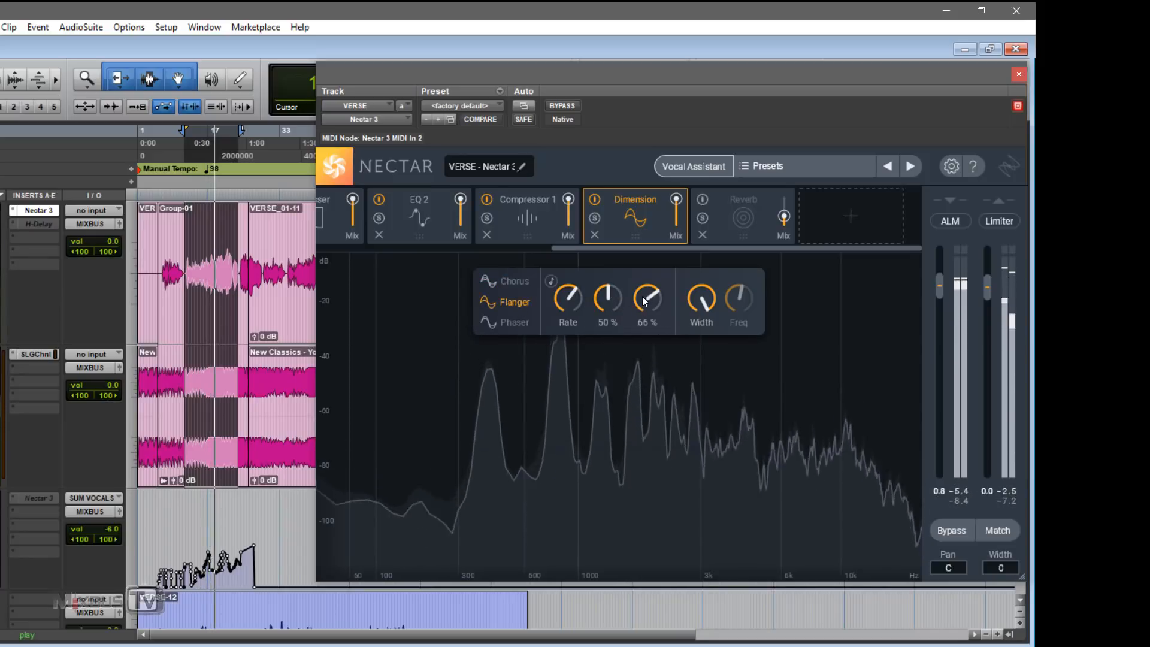
{"action": "left_click", "coordinate": [551, 281]}
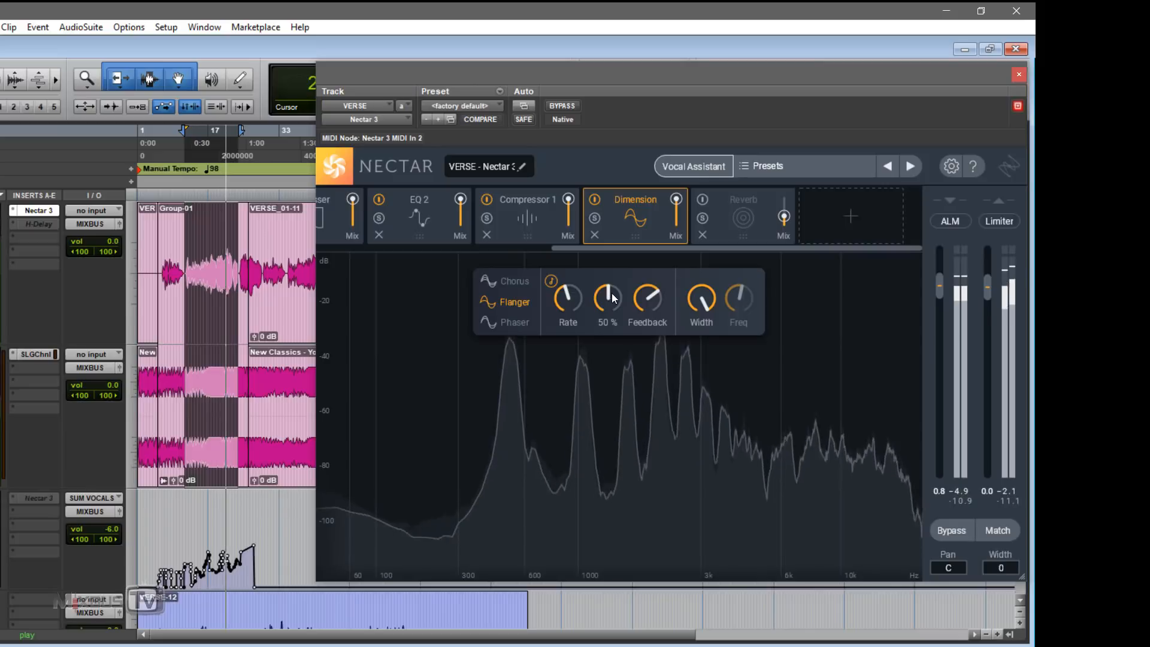
{"action": "left_click_drag", "start_coordinate": [609, 294], "coordinate": [610, 335]}
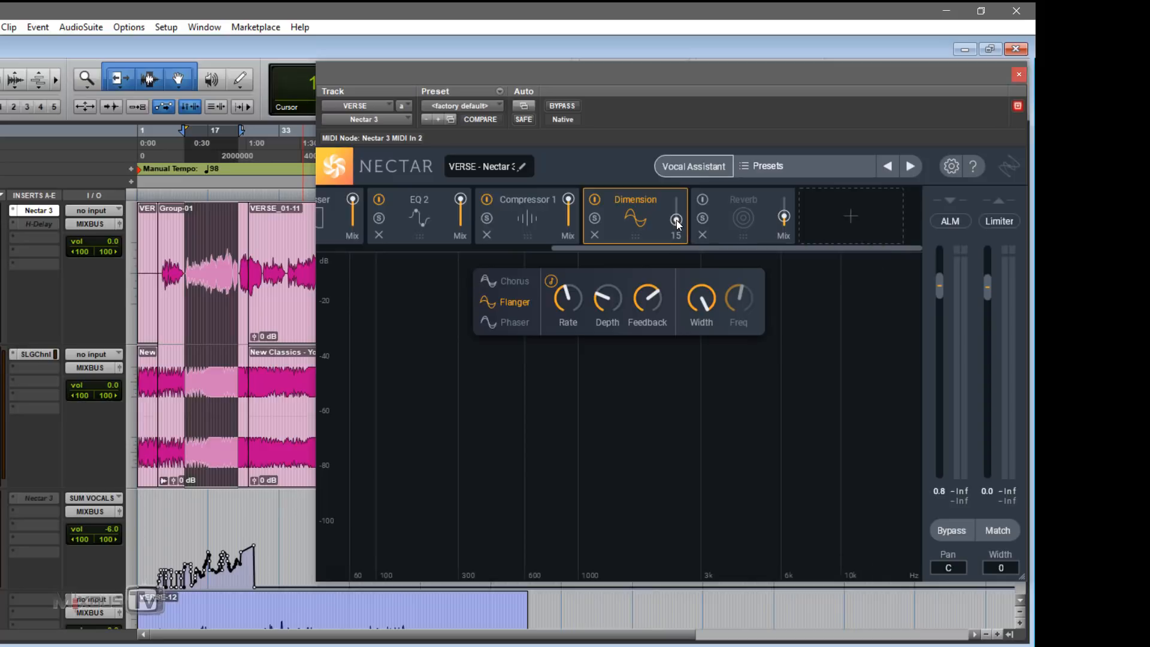
Fine-tune the Dimension mix by ear during playback and turn on automatic level matching (ALM)
{"action": "key", "text": "space"}
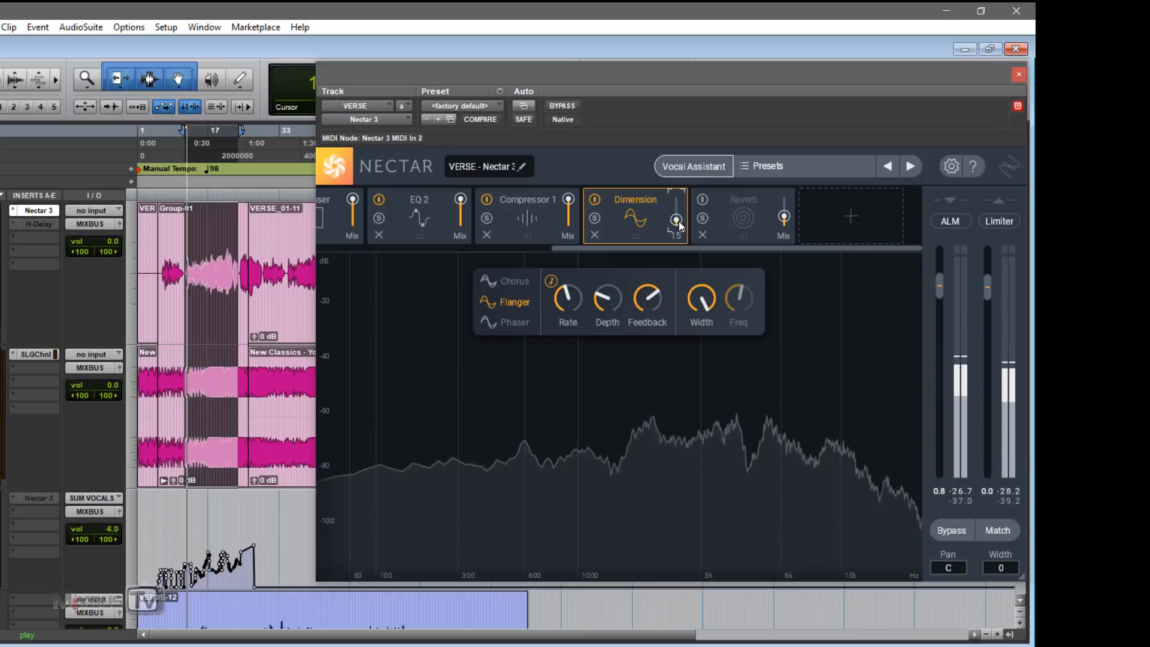
{"action": "mouse_move", "coordinate": [679, 222]}
{"action": "left_mouse_down"}
{"action": "mouse_move", "coordinate": [677, 231]}
{"action": "mouse_move", "coordinate": [677, 218]}
{"action": "left_mouse_up"}
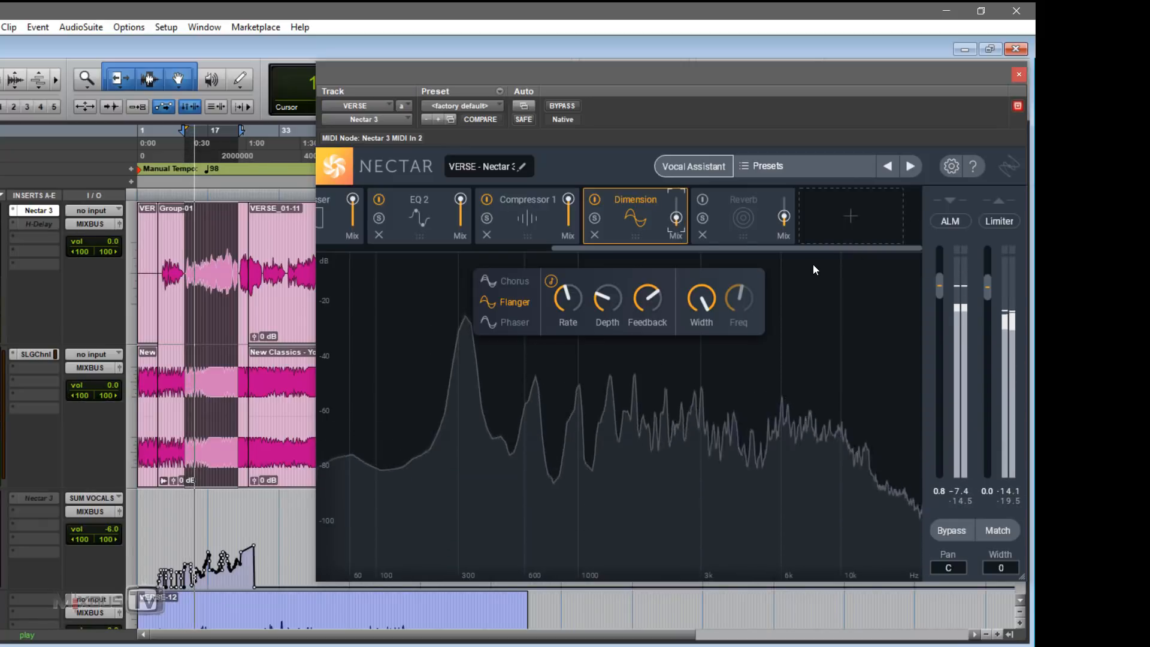
{"action": "key", "text": "space"}
{"action": "left_click", "coordinate": [955, 221]}
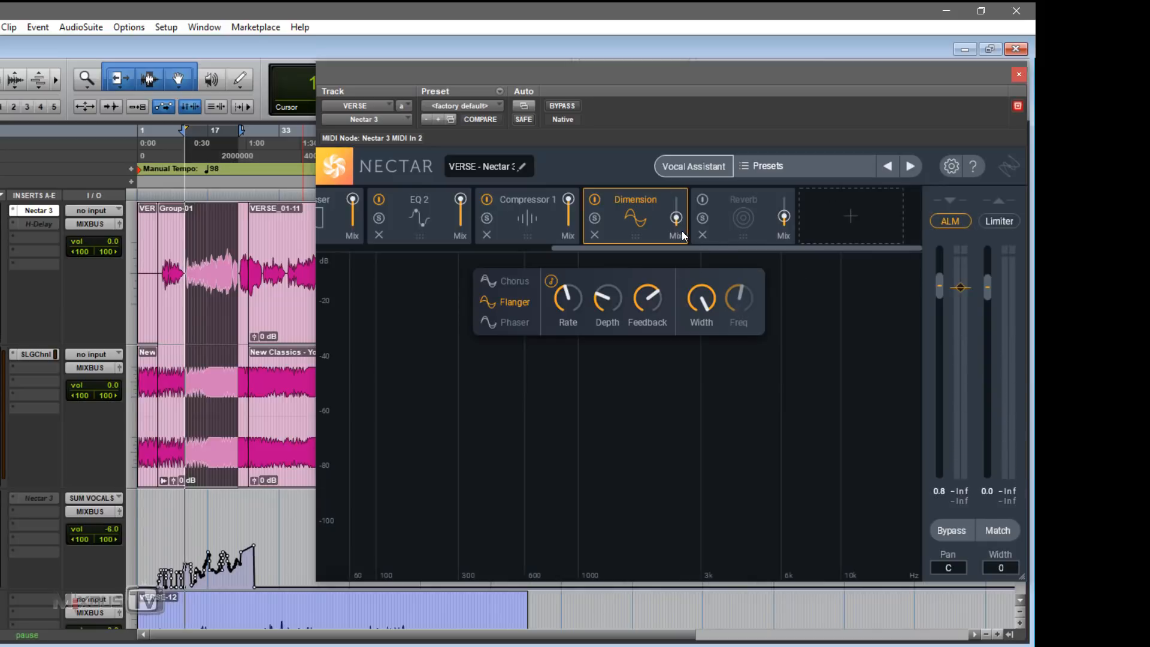
{"action": "key", "text": "space"}
{"action": "mouse_move", "coordinate": [677, 221]}
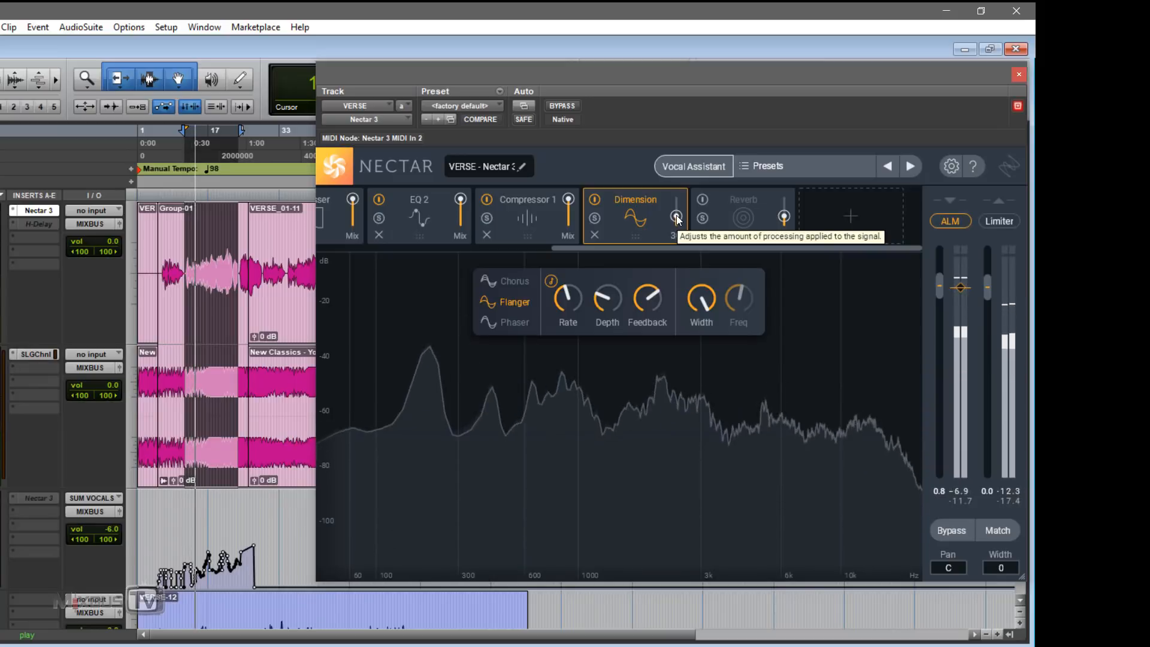
Turn the Reverb module back on during playback and disable the Dimension module
{"action": "left_click", "coordinate": [702, 215]}
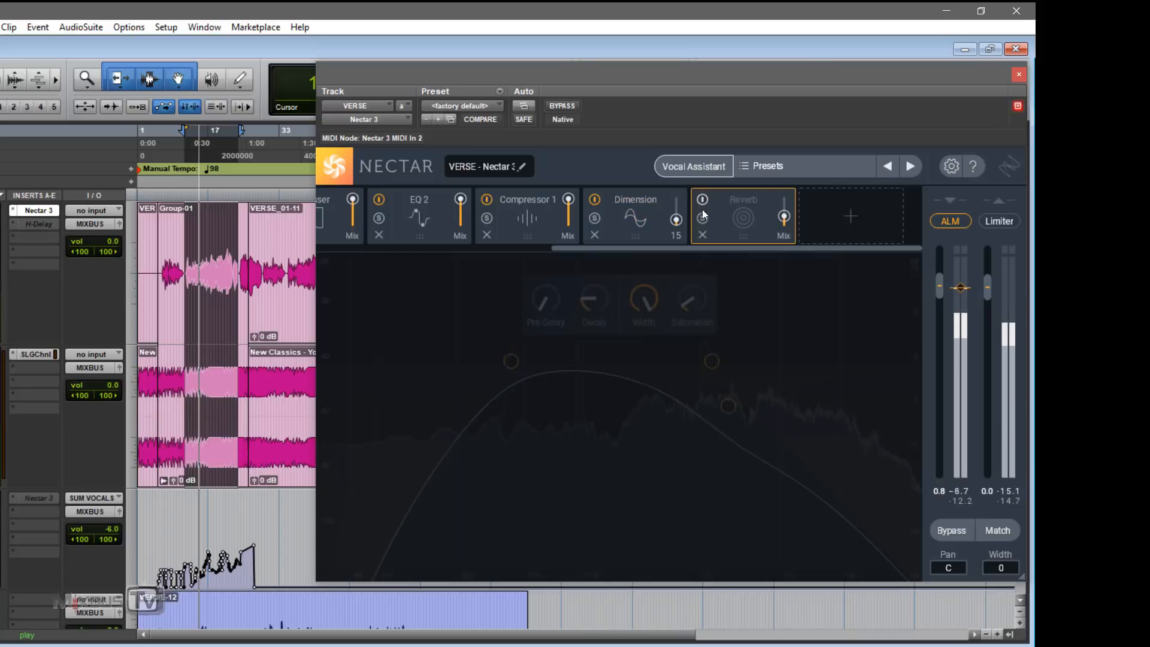
{"action": "left_click", "coordinate": [703, 200]}
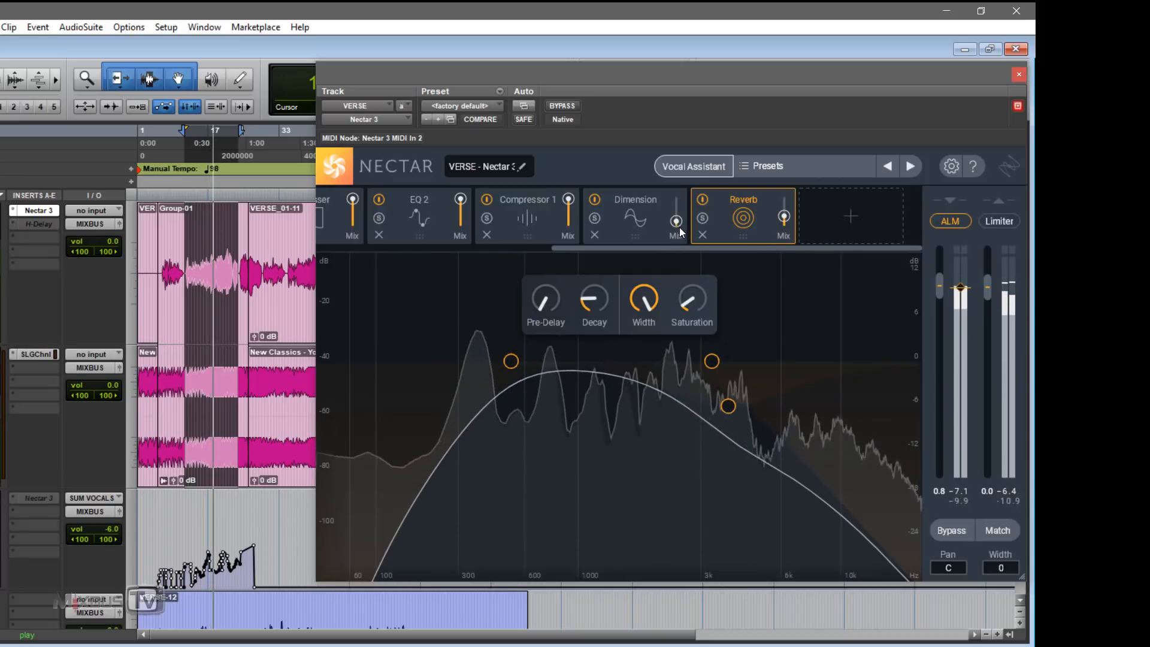
{"action": "left_click", "coordinate": [595, 200]}
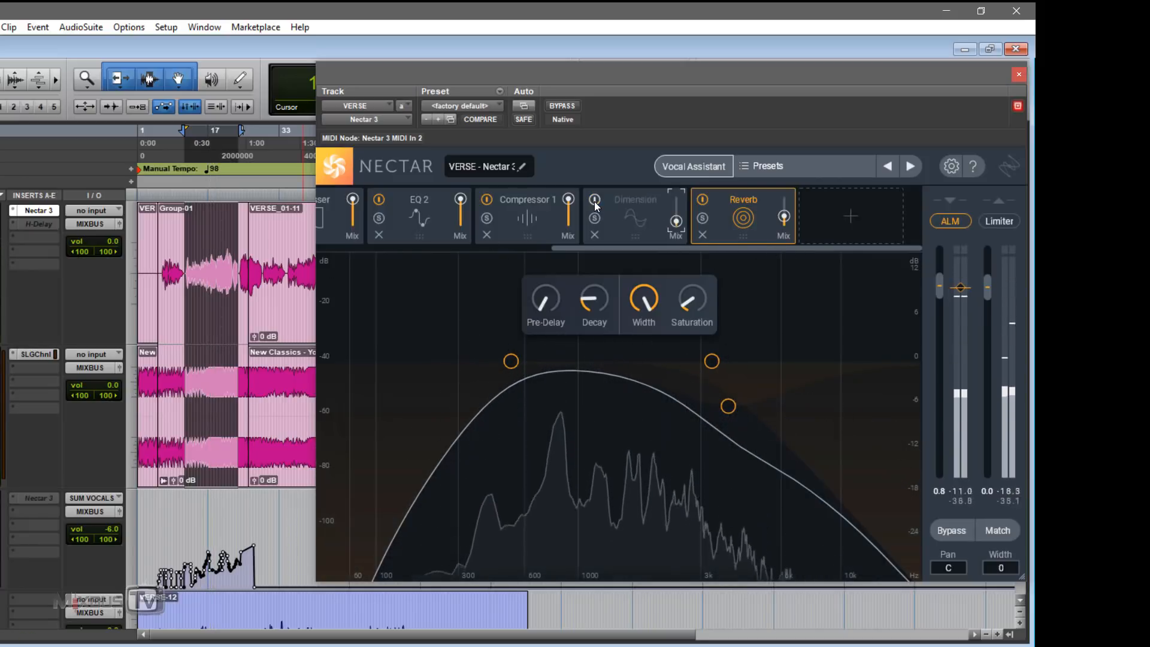
Add a Harmony module to the chain, check its scale settings and return to the voice layout
{"action": "left_click", "coordinate": [845, 210]}
{"action": "left_click", "coordinate": [817, 235]}
{"action": "left_click", "coordinate": [825, 208]}
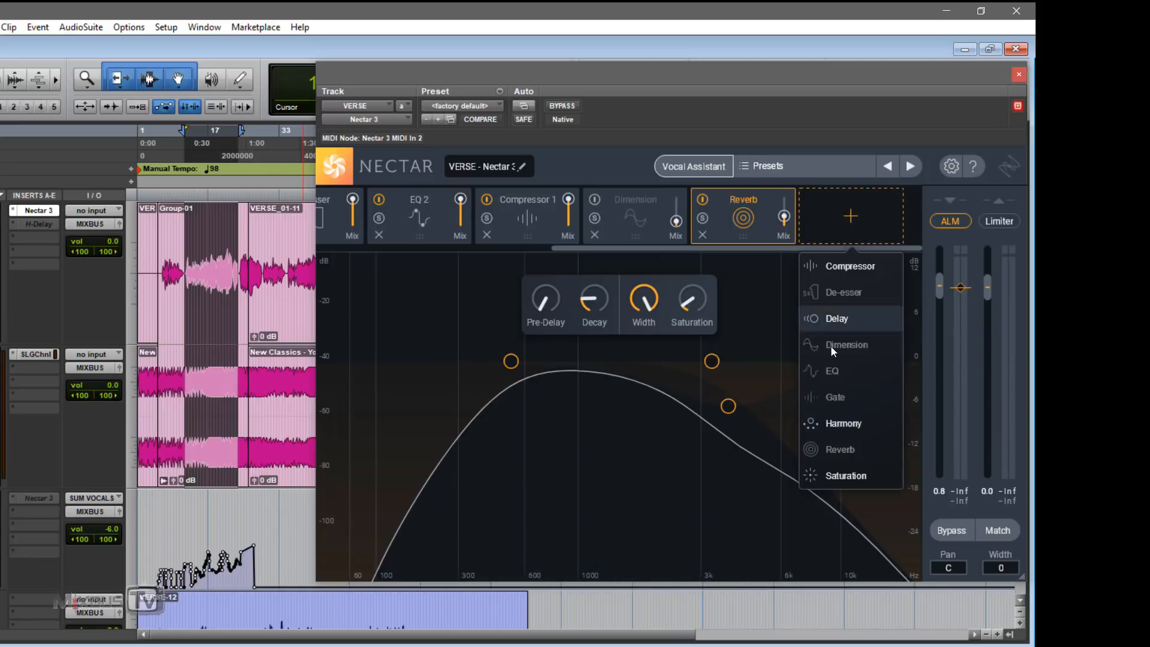
{"action": "left_click", "coordinate": [843, 429]}
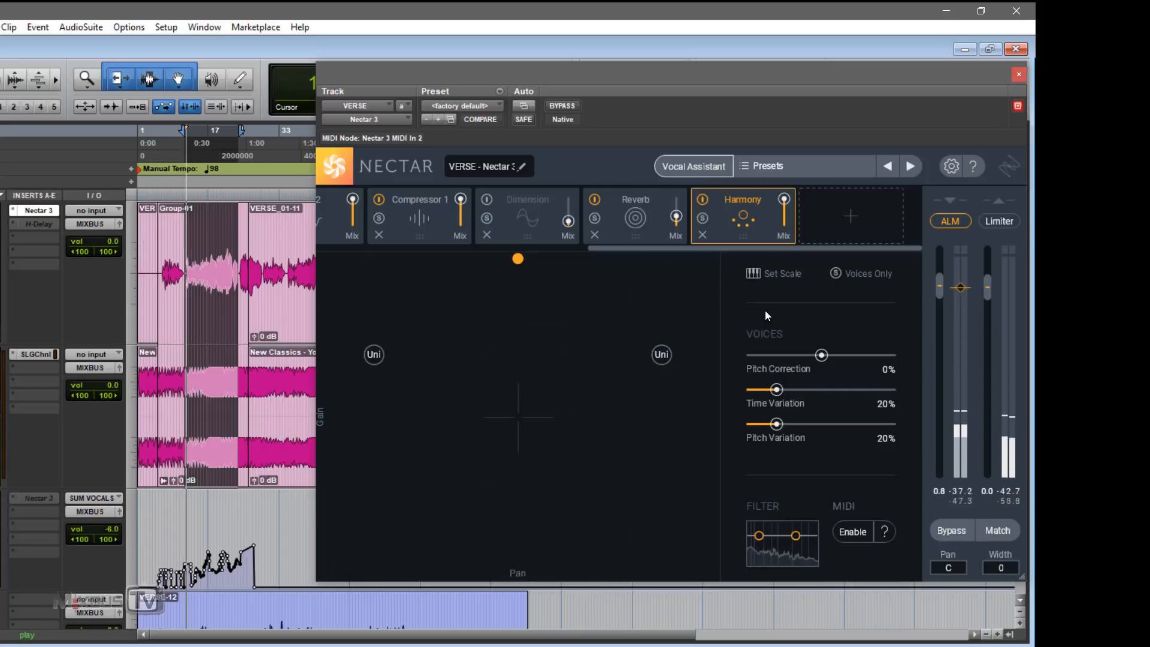
{"action": "left_click", "coordinate": [764, 275]}
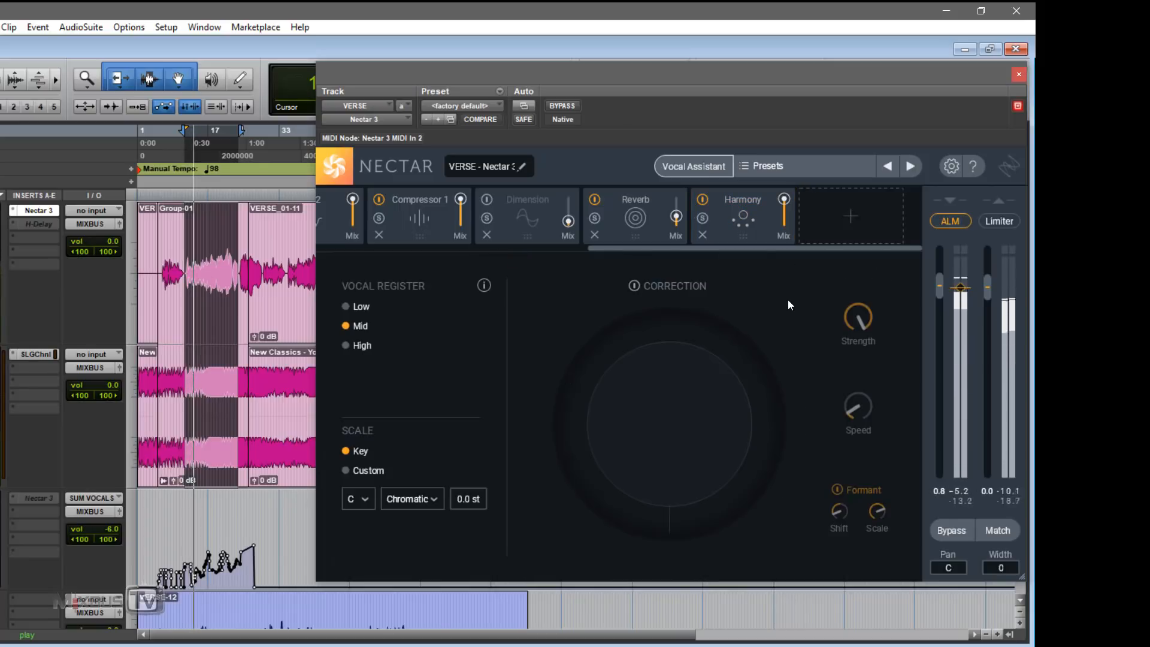
{"action": "left_click", "coordinate": [746, 221]}
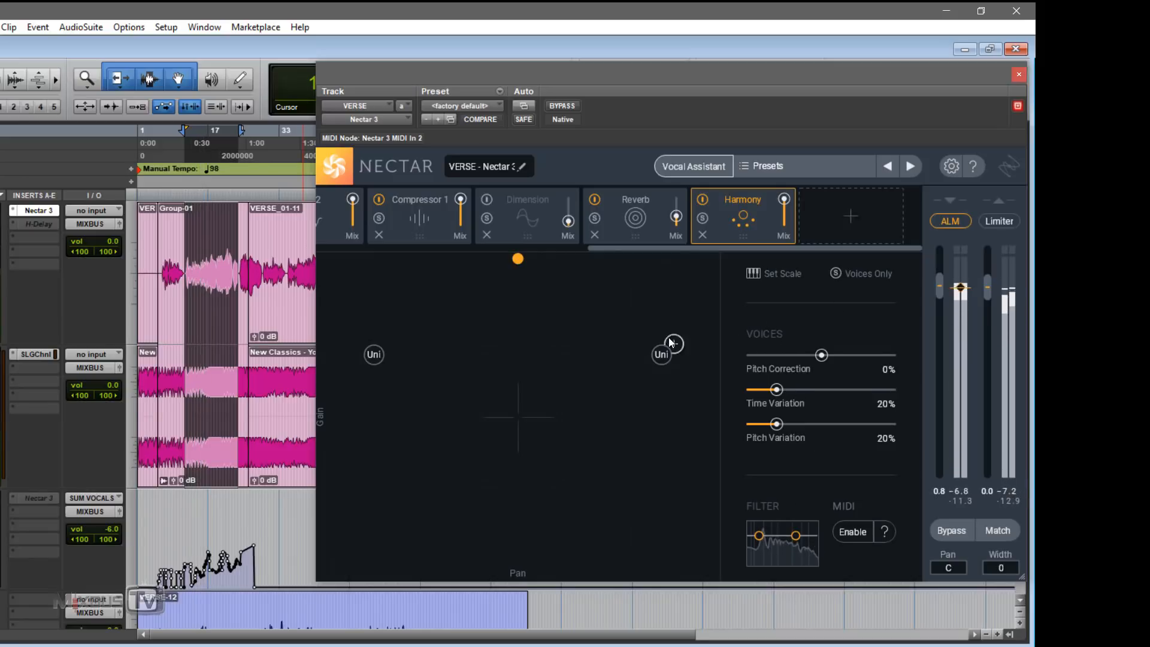
Try an extra Unison voice panned far right at high gain in the Harmony field, and remove it
{"action": "left_click", "coordinate": [694, 302]}
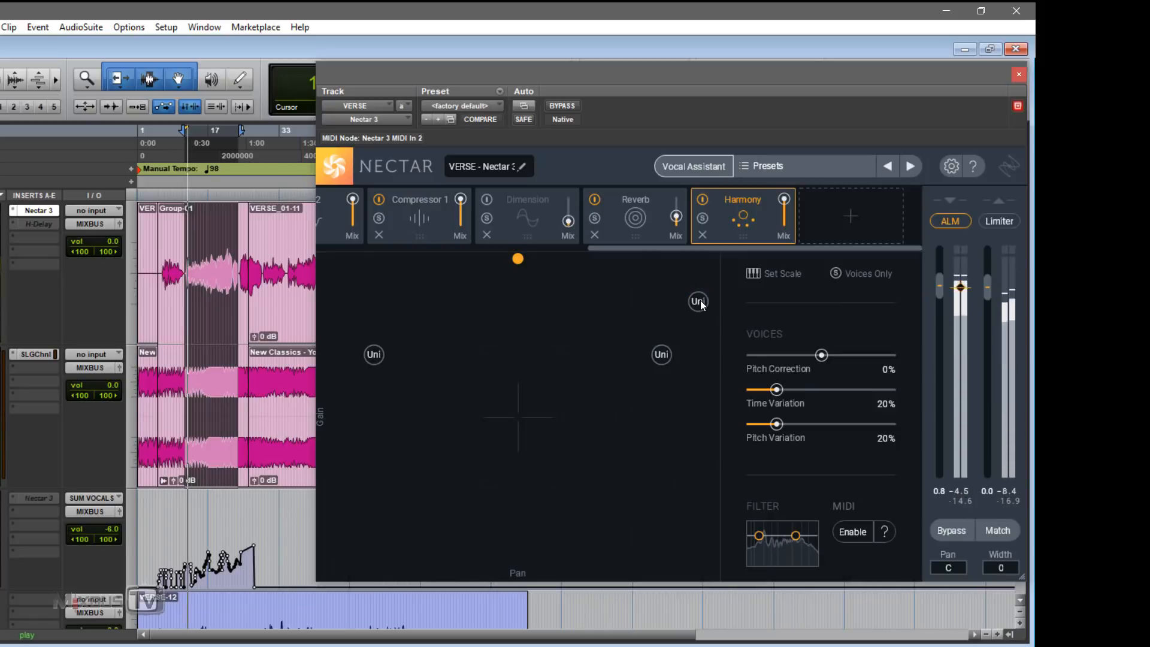
{"action": "left_click", "coordinate": [700, 301]}
{"action": "left_click", "coordinate": [602, 370]}
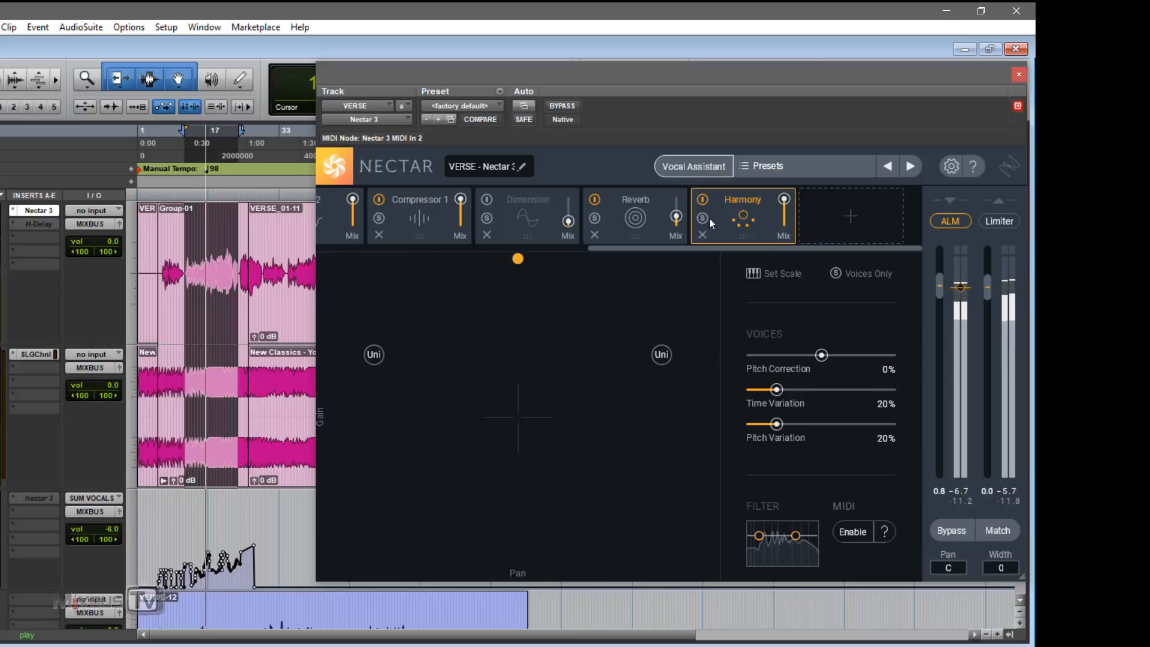
Stop playback and examine the gain, pan, fine and delay settings of the two existing Unison voices
{"action": "key", "text": "space"}
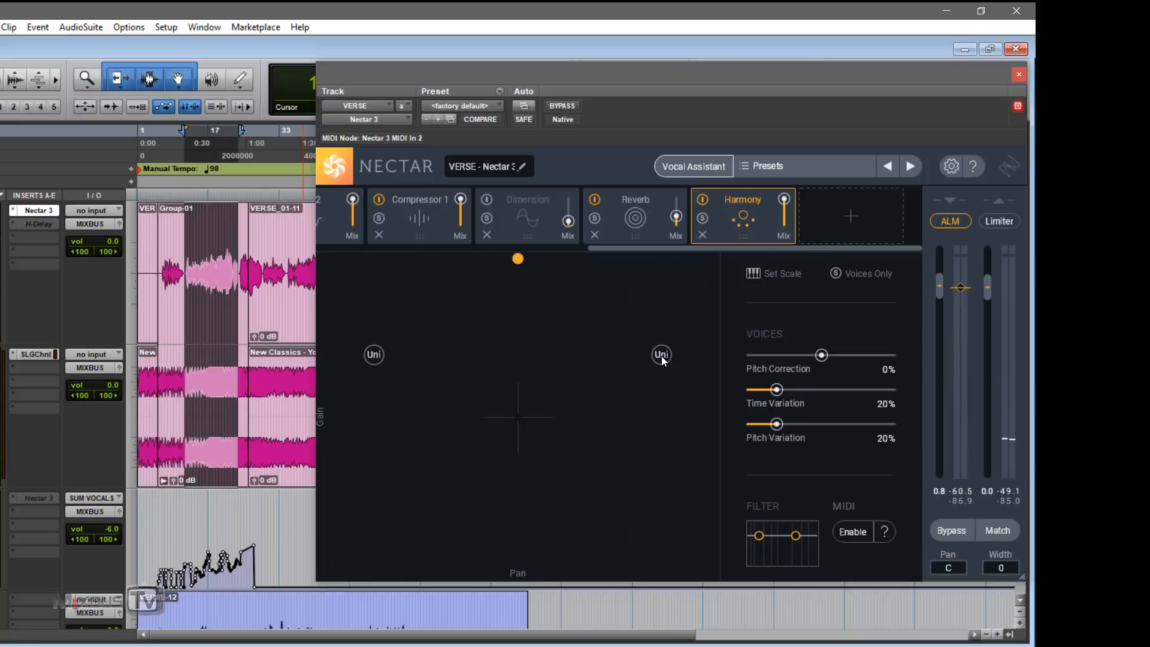
{"action": "left_click", "coordinate": [662, 355]}
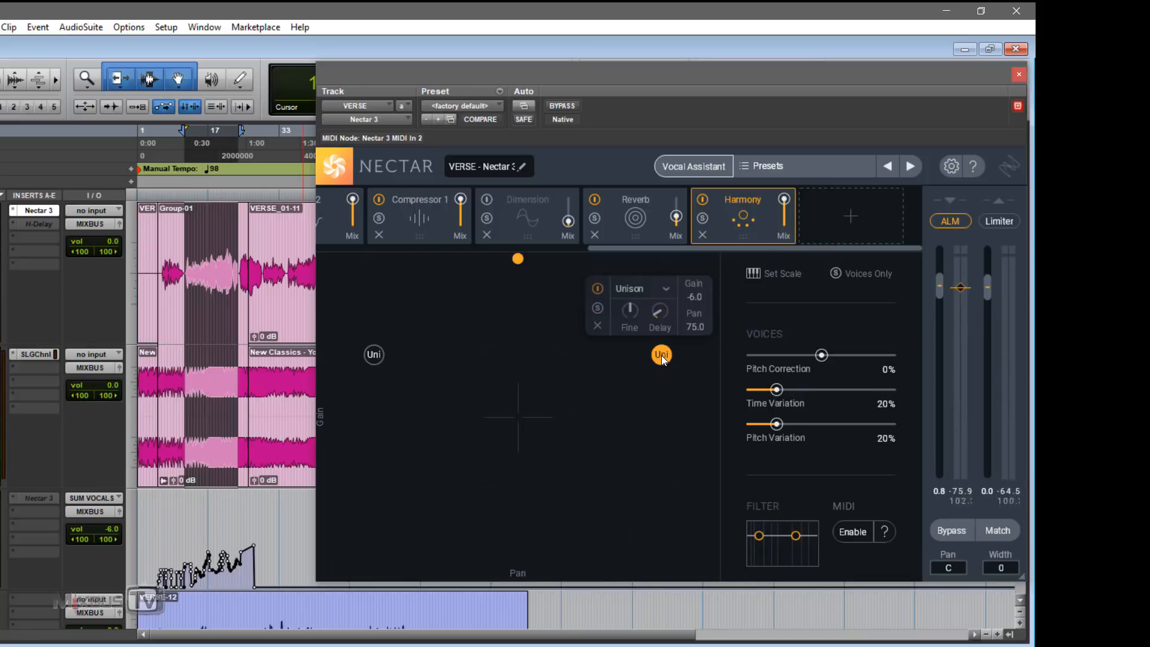
{"action": "left_click", "coordinate": [374, 354]}
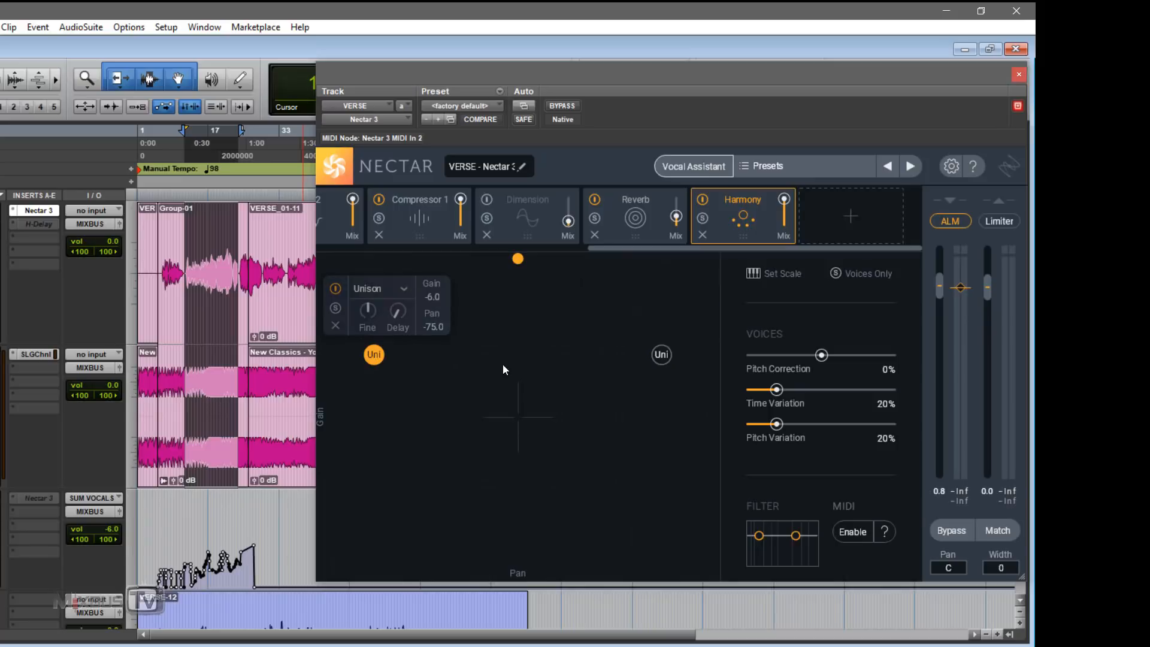
{"action": "left_click", "coordinate": [575, 368]}
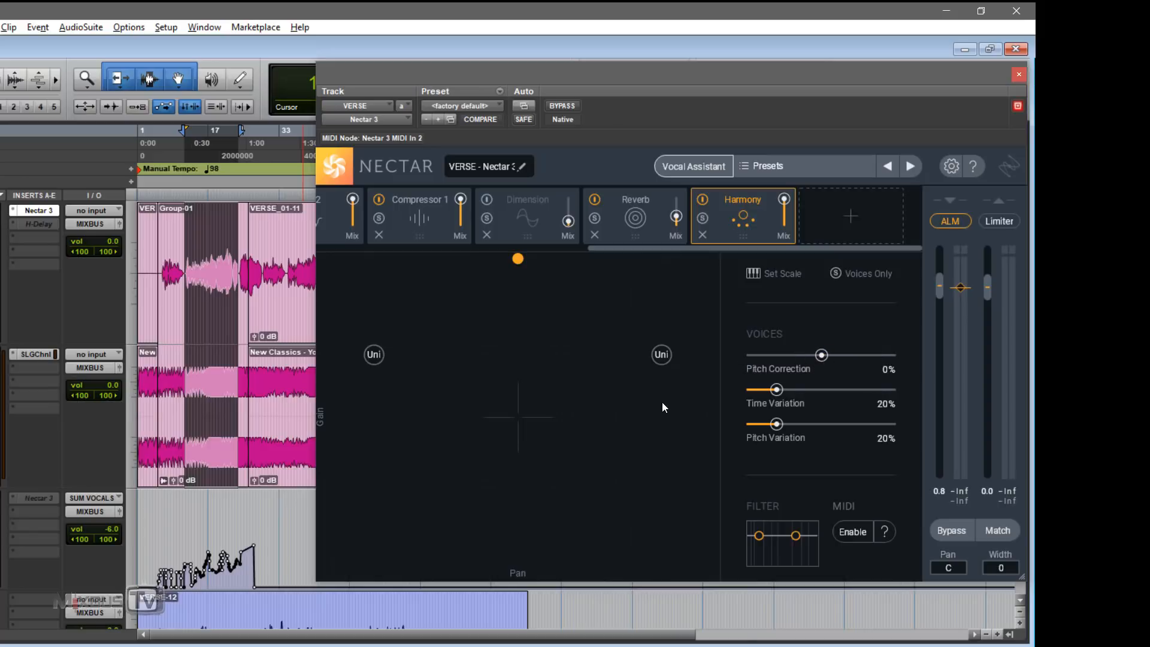
{"action": "left_click", "coordinate": [657, 418]}
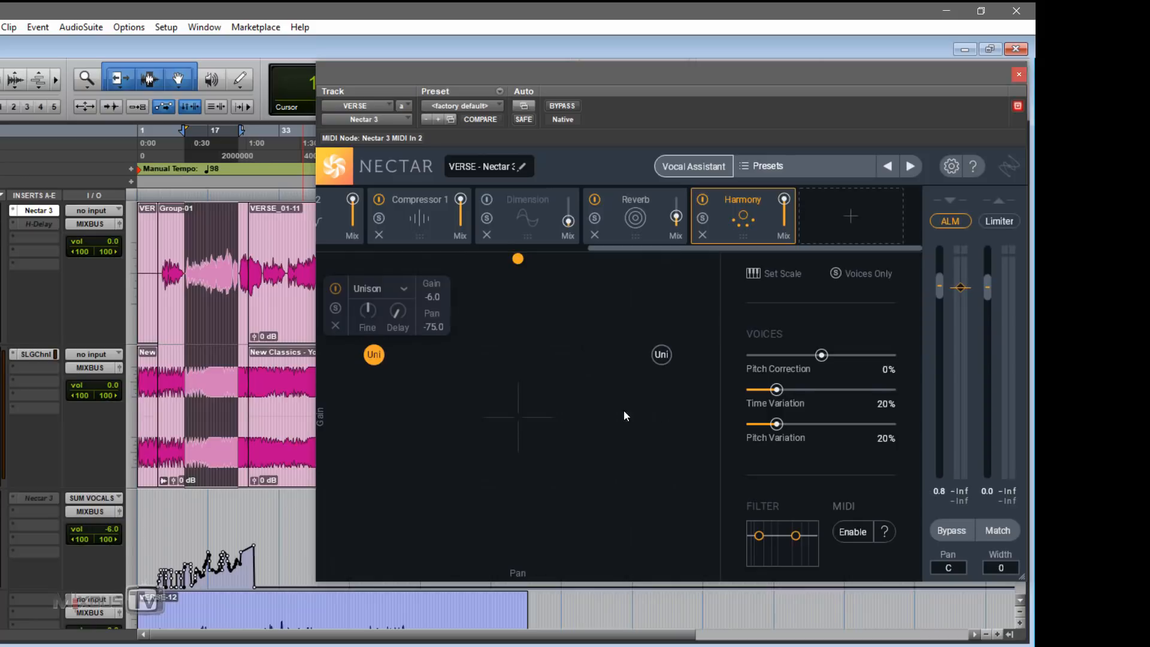
Add a third Unison voice and place it at about -0.6 gain and 55.9 pan during playback
{"action": "left_click_drag", "start_coordinate": [599, 403], "coordinate": [628, 289]}
{"action": "double_click", "coordinate": [672, 325]}
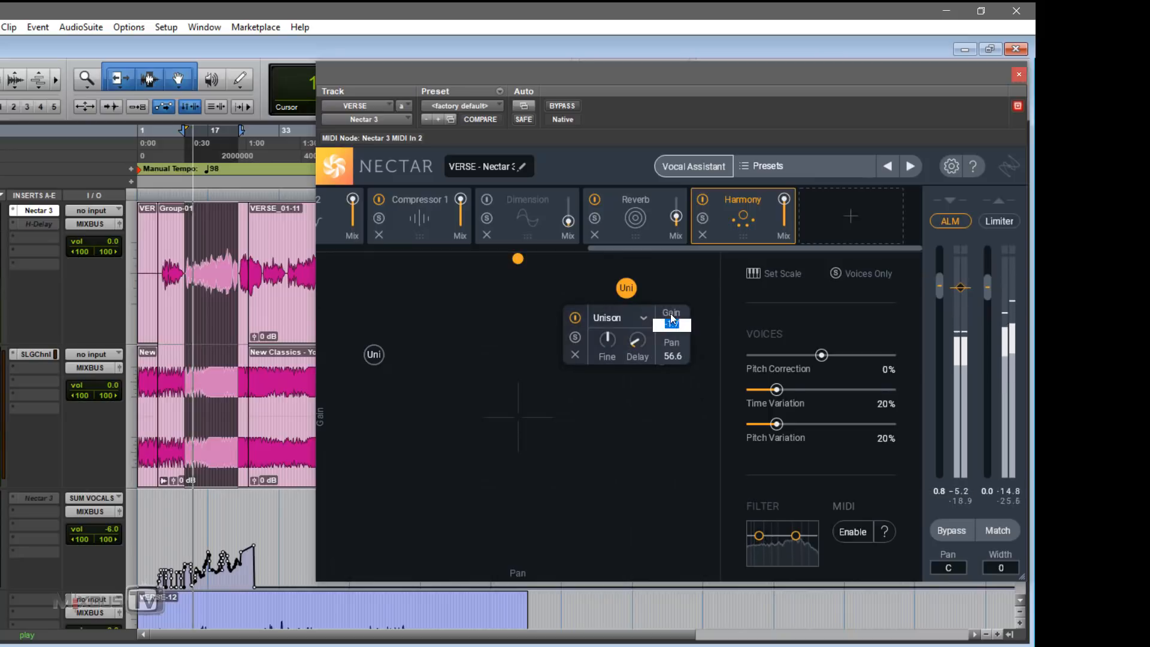
{"action": "mouse_move", "coordinate": [628, 294]}
{"action": "left_mouse_down"}
{"action": "mouse_move", "coordinate": [624, 264]}
{"action": "mouse_move", "coordinate": [652, 262]}
{"action": "mouse_move", "coordinate": [594, 365]}
{"action": "mouse_move", "coordinate": [653, 458]}
{"action": "mouse_move", "coordinate": [691, 491]}
{"action": "mouse_move", "coordinate": [622, 544]}
{"action": "mouse_move", "coordinate": [534, 468]}
{"action": "mouse_move", "coordinate": [535, 397]}
{"action": "mouse_move", "coordinate": [596, 330]}
{"action": "mouse_move", "coordinate": [591, 286]}
{"action": "mouse_move", "coordinate": [627, 277]}
{"action": "left_mouse_up"}
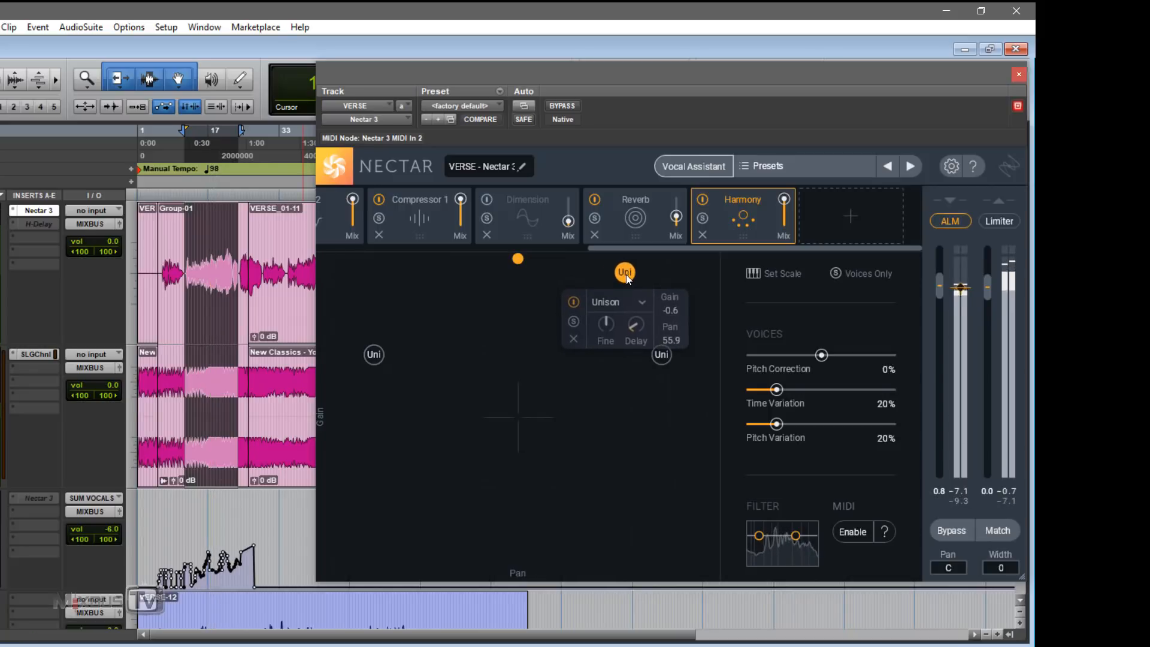
Add a fourth Unison voice at about -12.1 gain and -48.0 pan, and audition it while checking its pitch options
{"action": "left_click", "coordinate": [472, 359]}
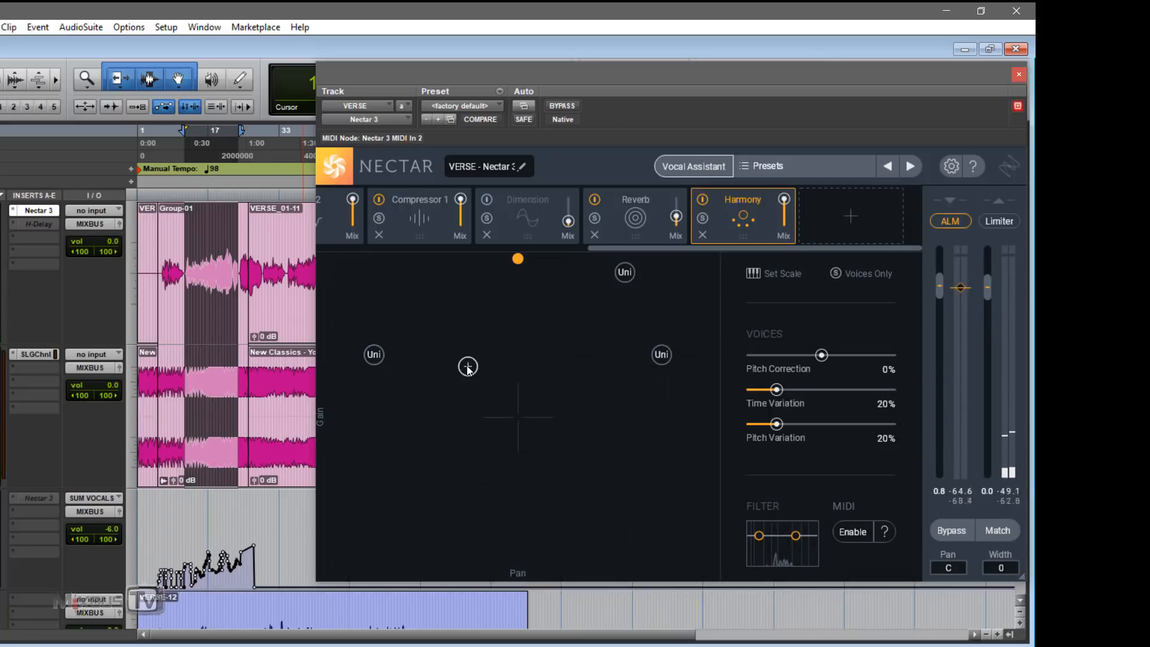
{"action": "left_click", "coordinate": [468, 366]}
{"action": "left_click_drag", "start_coordinate": [468, 366], "coordinate": [428, 453]}
{"action": "key", "text": "space"}
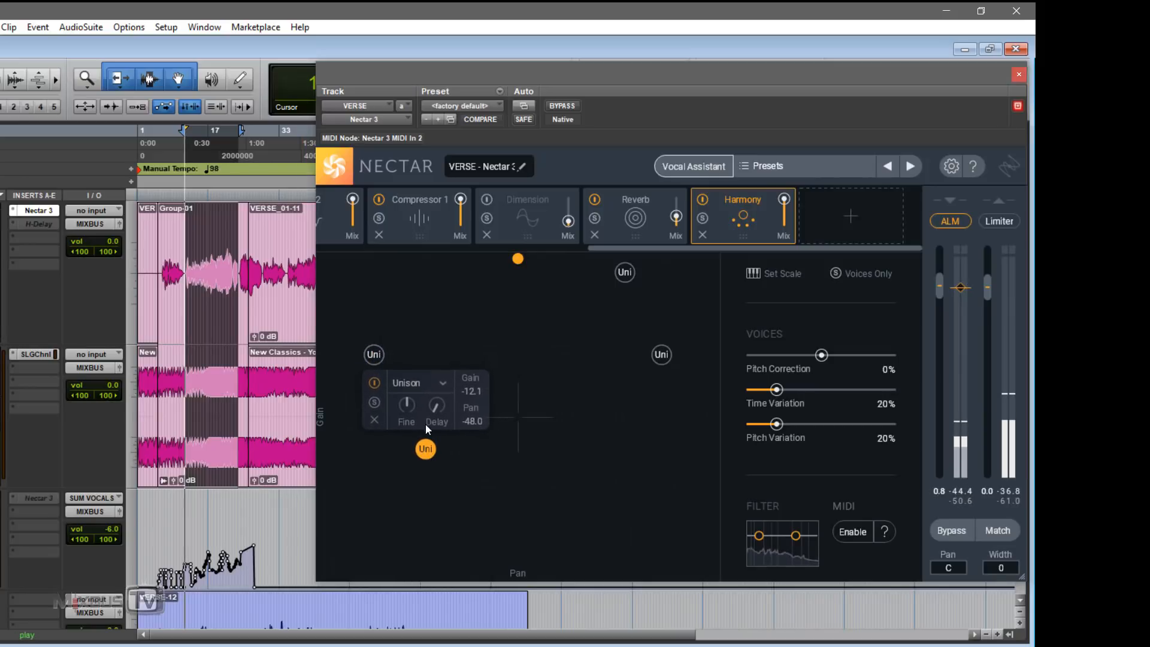
{"action": "left_click", "coordinate": [437, 383]}
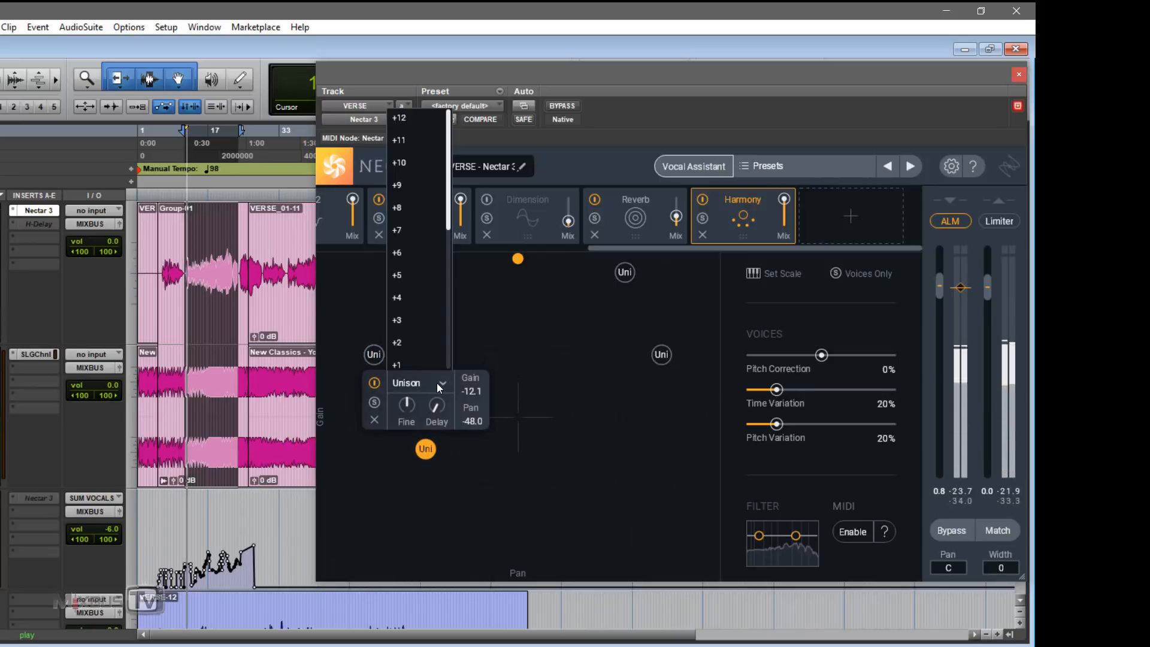
{"action": "left_click", "coordinate": [426, 452]}
{"action": "key", "text": "space"}
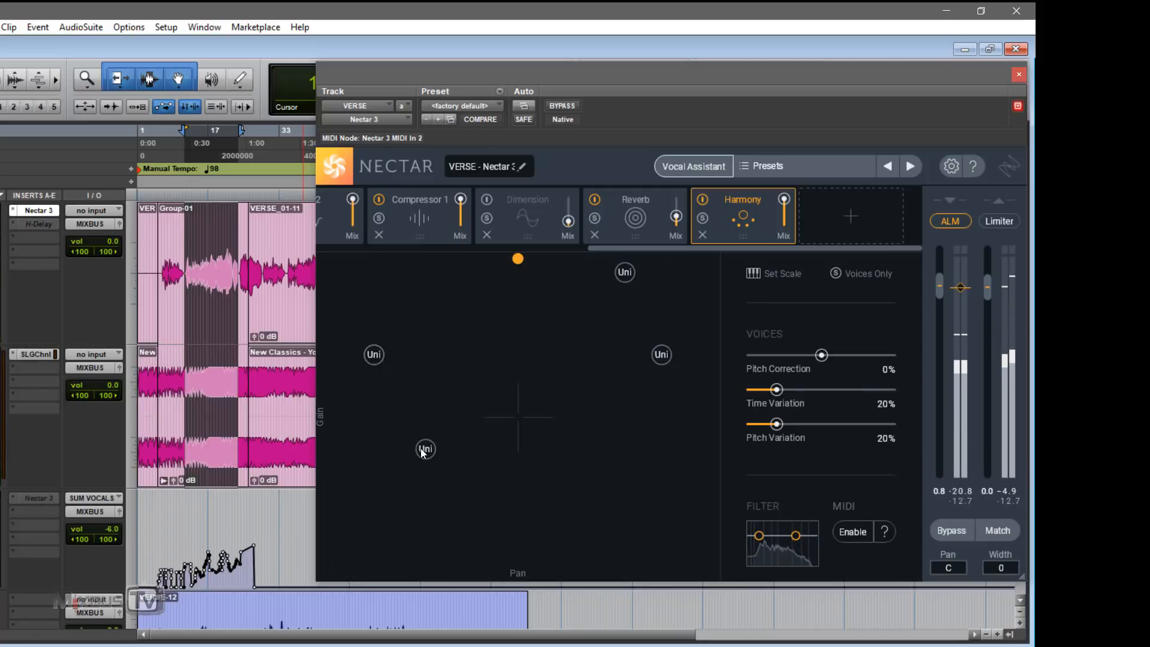
Spread the two newest Unison voices wide during playback, to about -2.8 gain at -98.8 pan and -2.7 gain at 100.0 pan
{"action": "left_click_drag", "start_coordinate": [423, 452], "coordinate": [414, 318]}
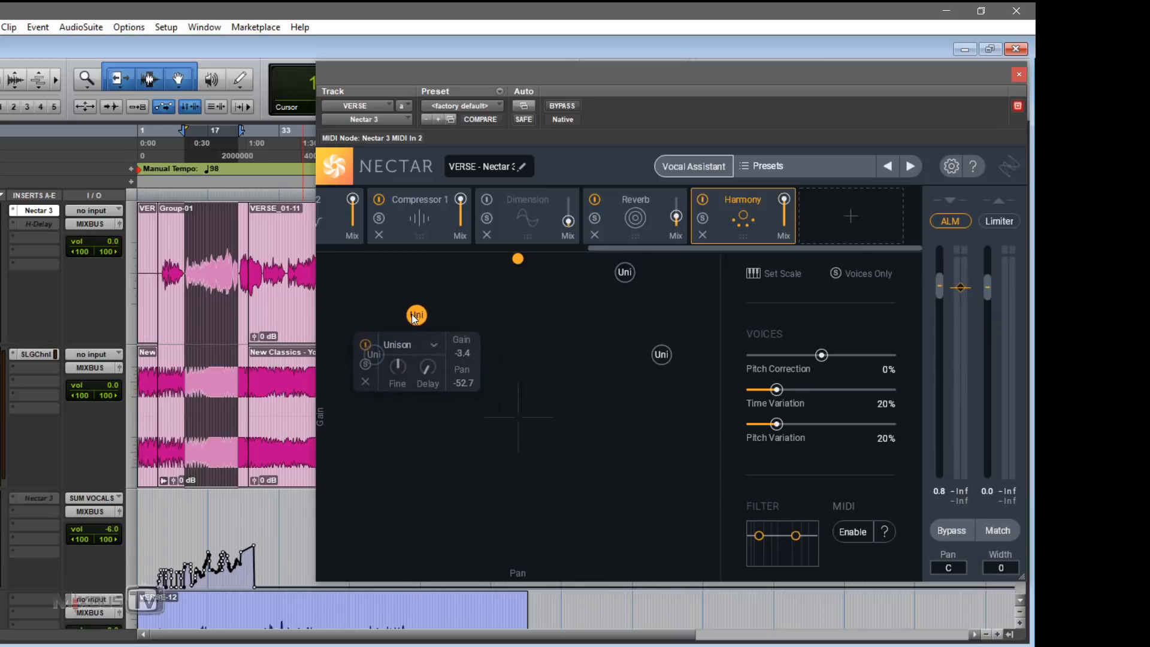
{"action": "left_click_drag", "start_coordinate": [625, 273], "coordinate": [727, 281]}
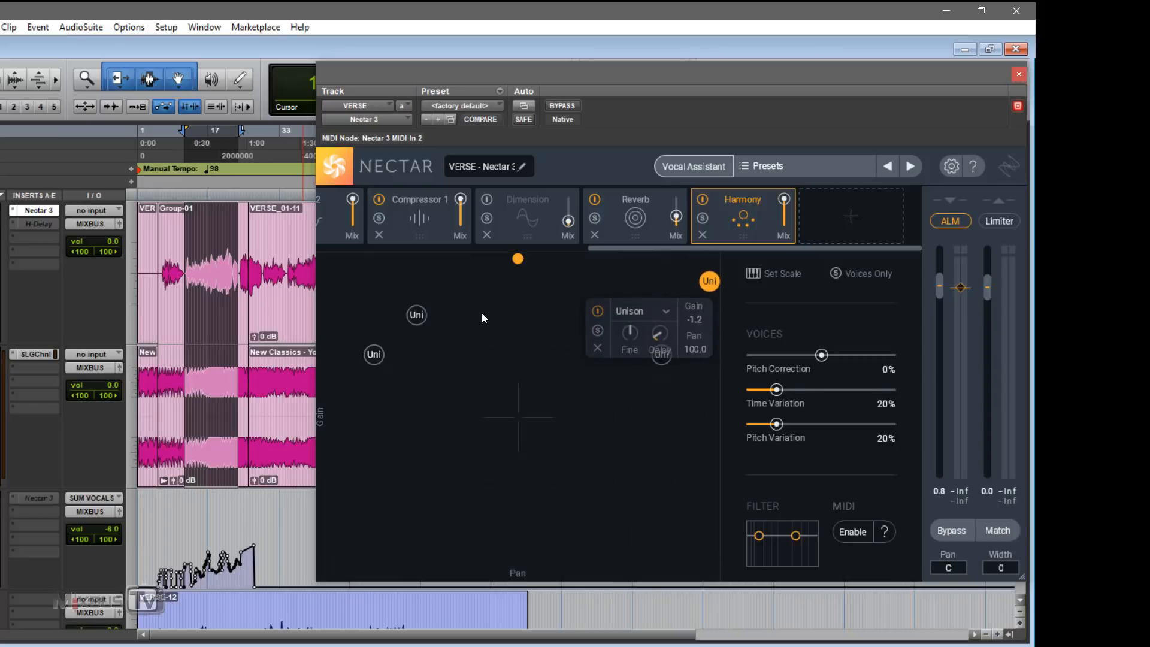
{"action": "left_click_drag", "start_coordinate": [417, 314], "coordinate": [317, 297]}
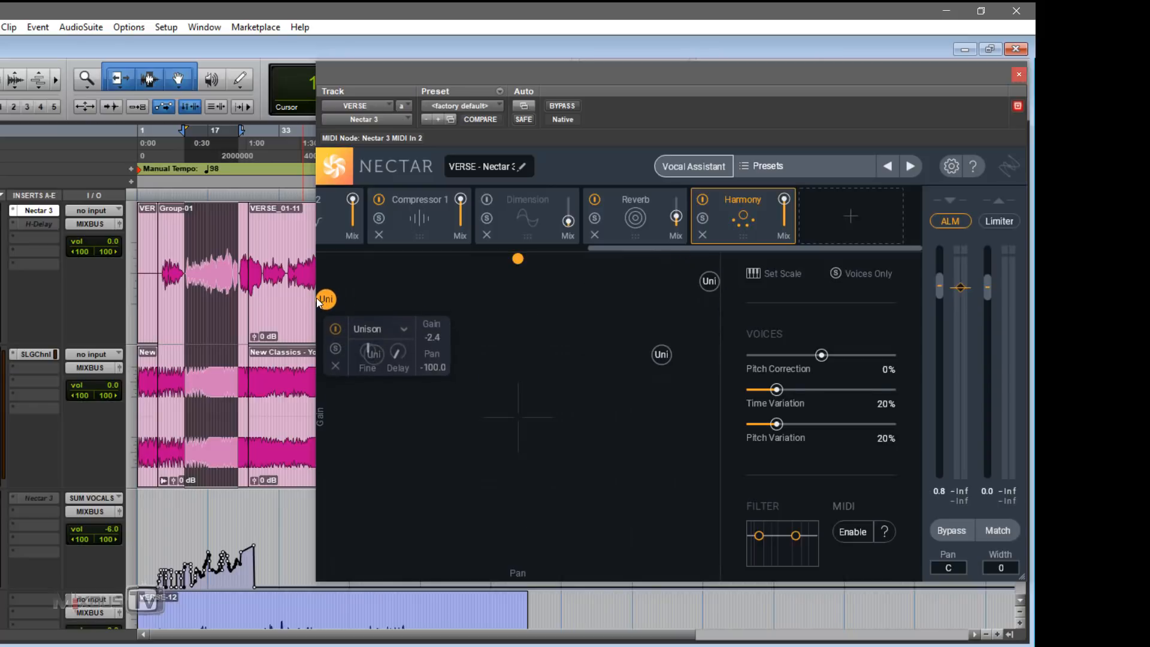
{"action": "key", "text": "space"}
{"action": "left_click_drag", "start_coordinate": [713, 282], "coordinate": [714, 292]}
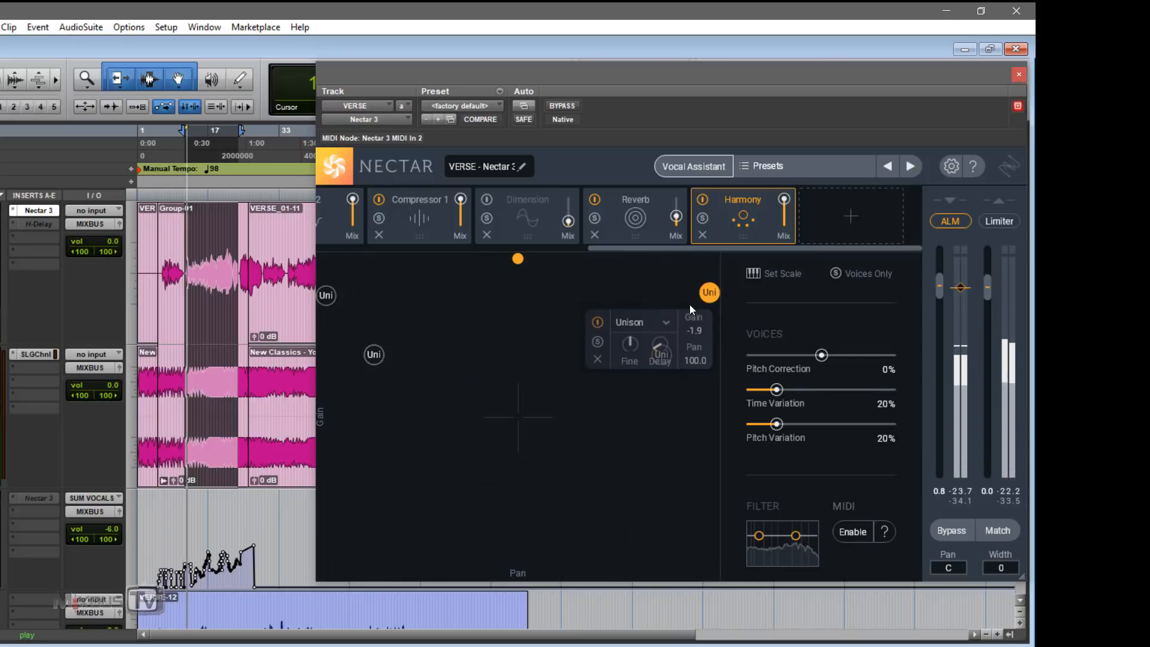
{"action": "left_click_drag", "start_coordinate": [329, 298], "coordinate": [332, 308]}
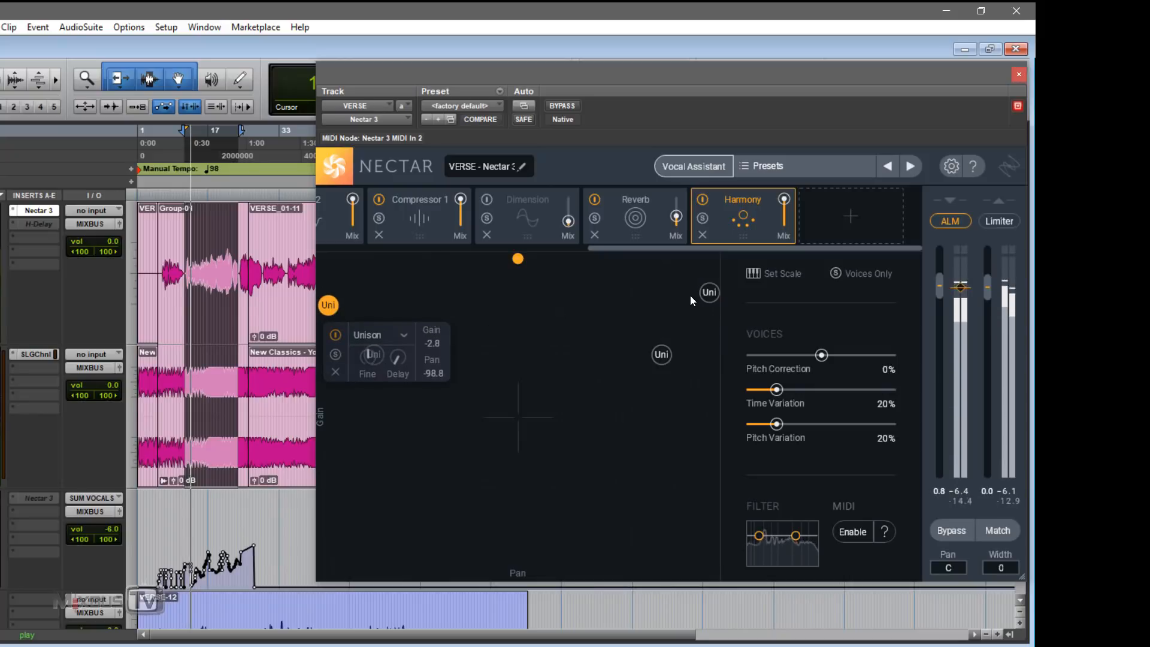
{"action": "left_click_drag", "start_coordinate": [713, 292], "coordinate": [714, 302]}
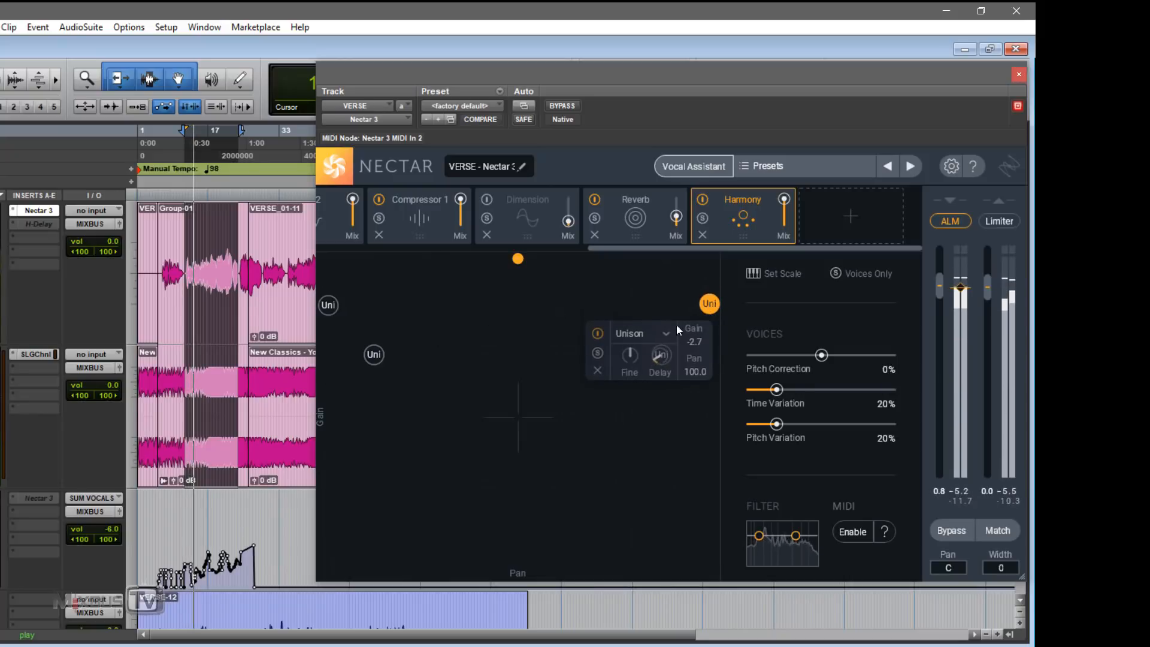
Try pitch intervals of -3 and -5 on the voice panned to 100.0, and return it to Unison
{"action": "left_click", "coordinate": [662, 334]}
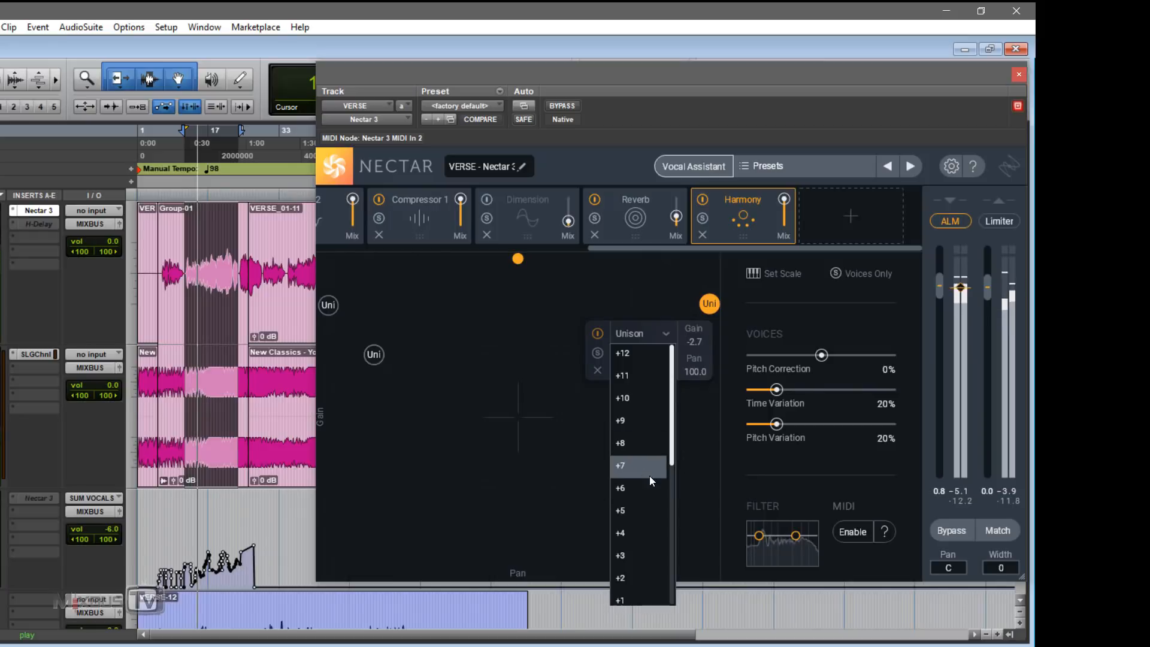
{"action": "scroll", "coordinate": [652, 501], "scroll_direction": "down", "scroll_amount": 5}
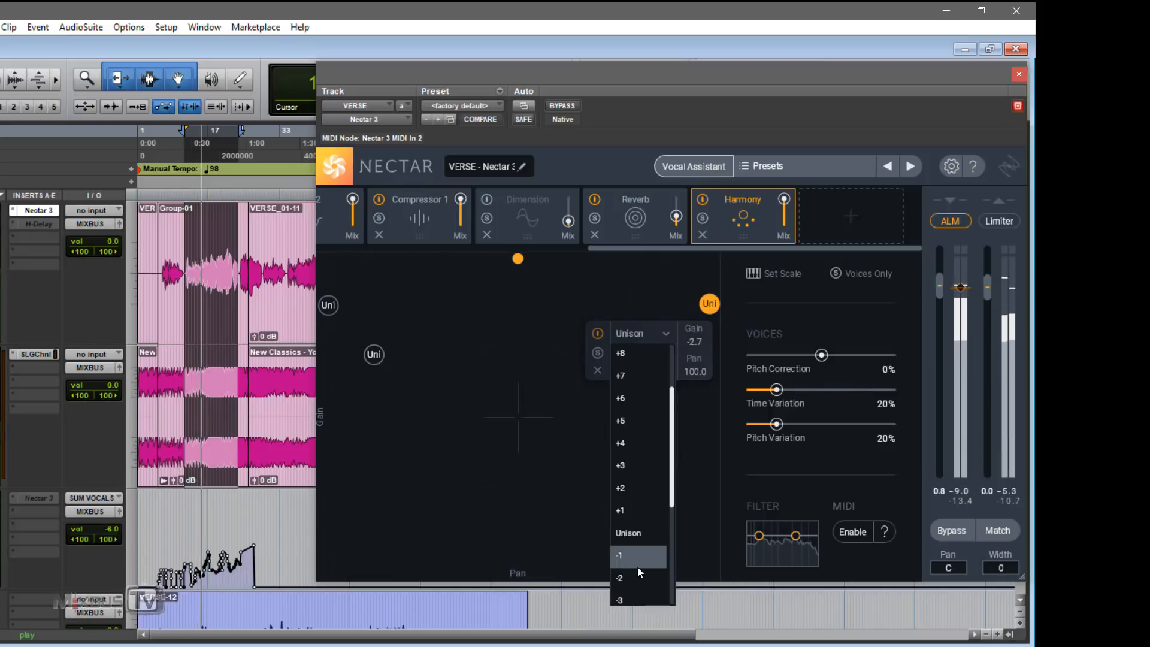
{"action": "left_click", "coordinate": [636, 579]}
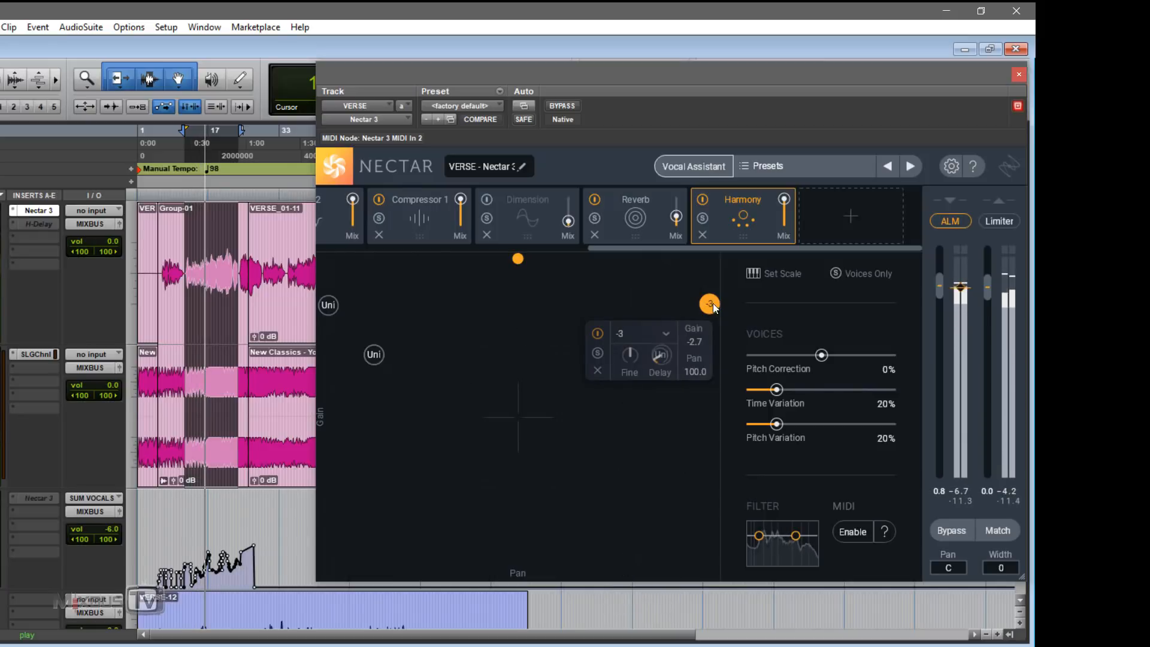
{"action": "left_click", "coordinate": [630, 334]}
{"action": "scroll", "coordinate": [629, 558], "scroll_direction": "down", "scroll_amount": 3}
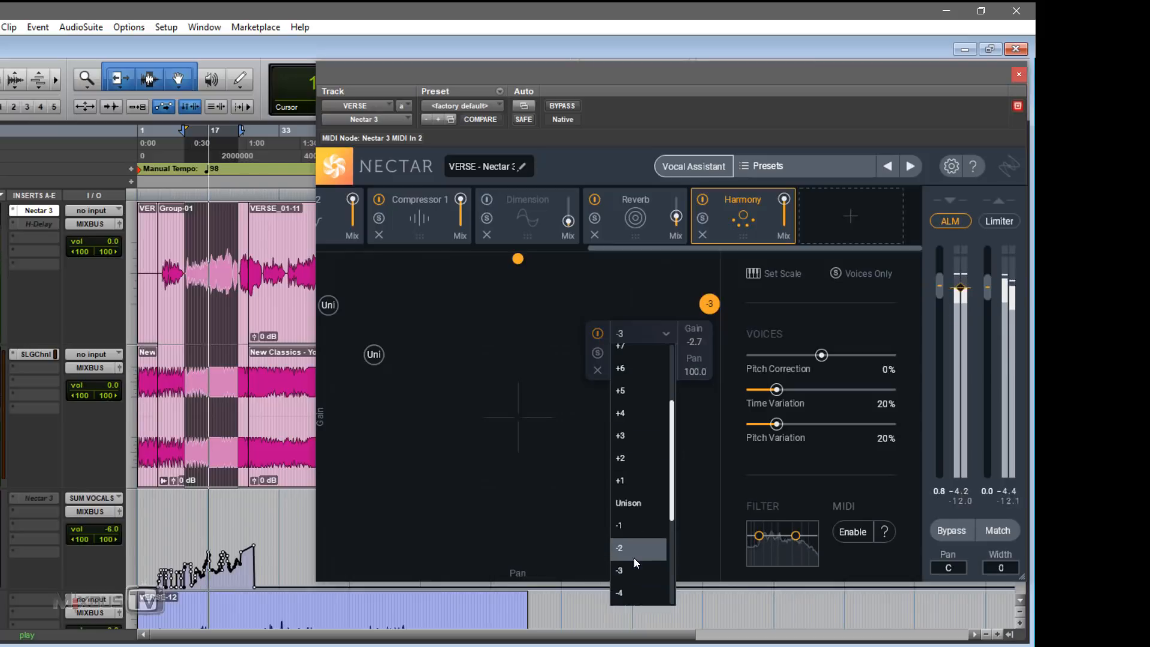
{"action": "left_click", "coordinate": [633, 585]}
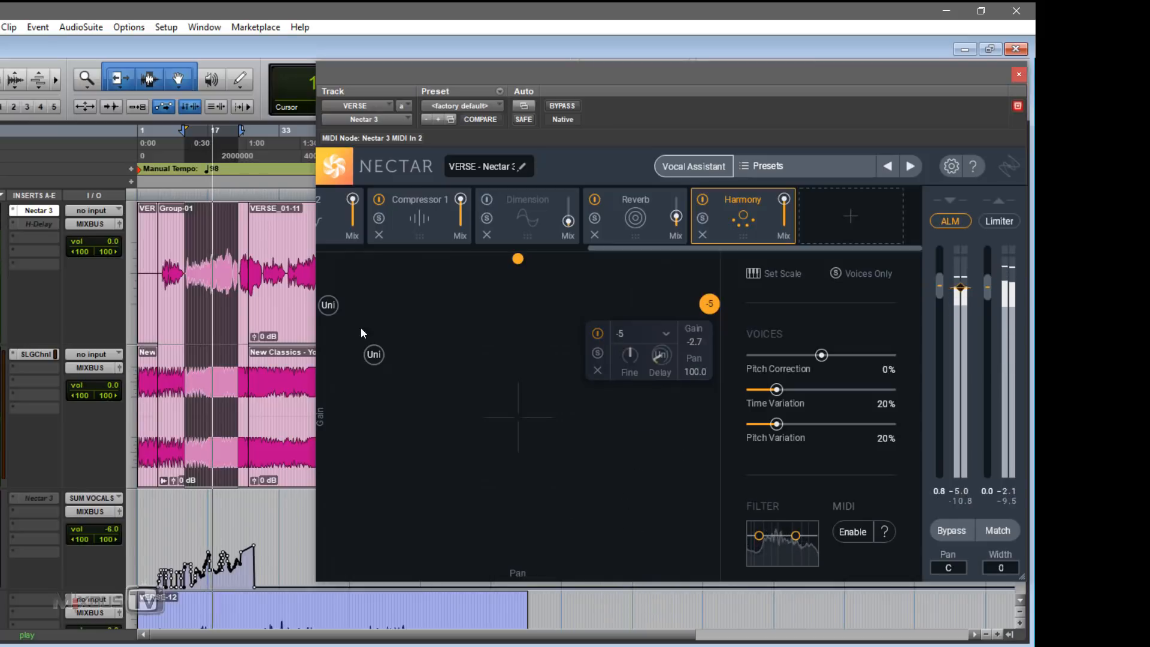
{"action": "left_click", "coordinate": [660, 334]}
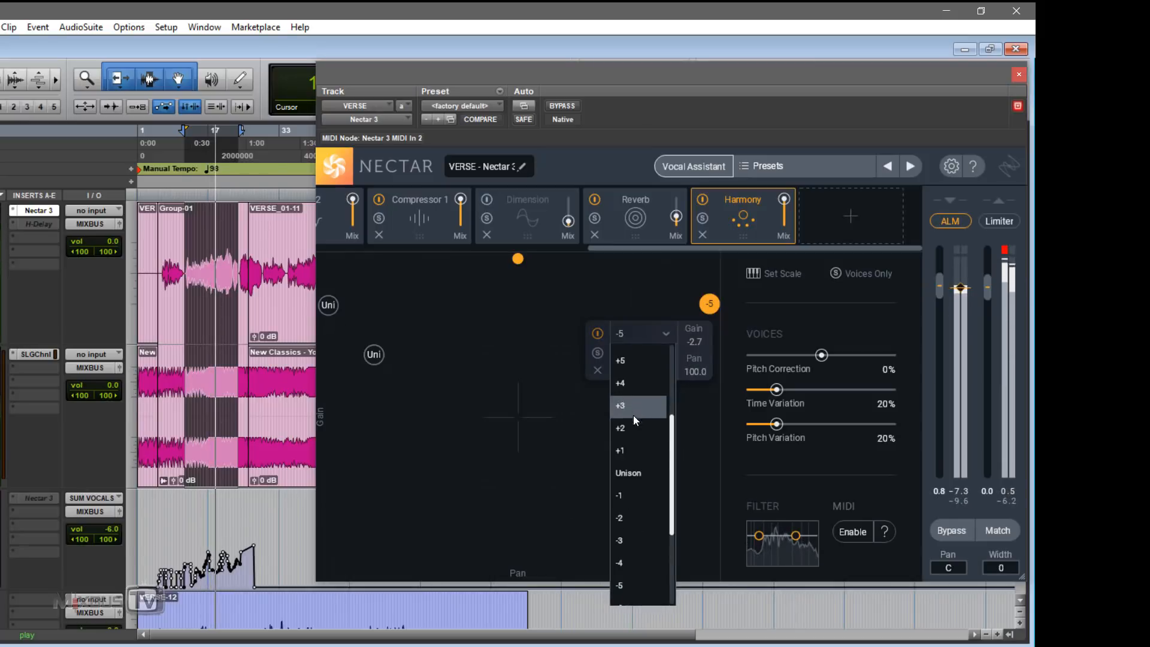
{"action": "left_click", "coordinate": [633, 473]}
Add another Unison voice at about -9.1 gain and 88.3 pan, and move Reverb after Harmony in the chain
{"action": "left_click", "coordinate": [662, 395]}
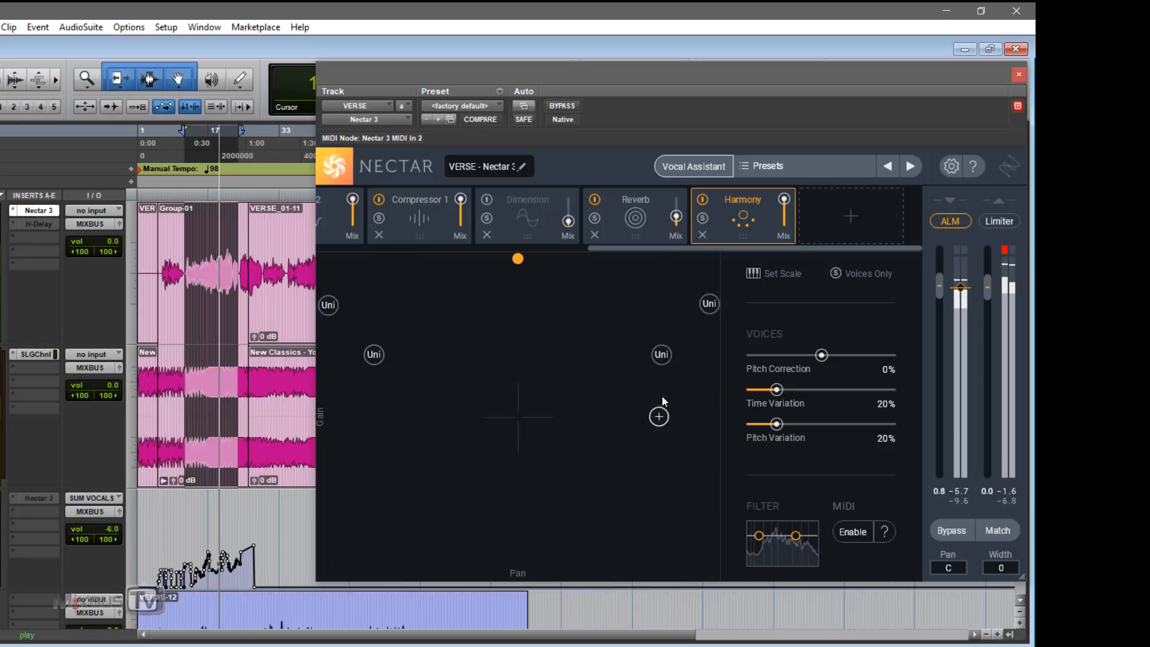
{"action": "left_click", "coordinate": [687, 403]}
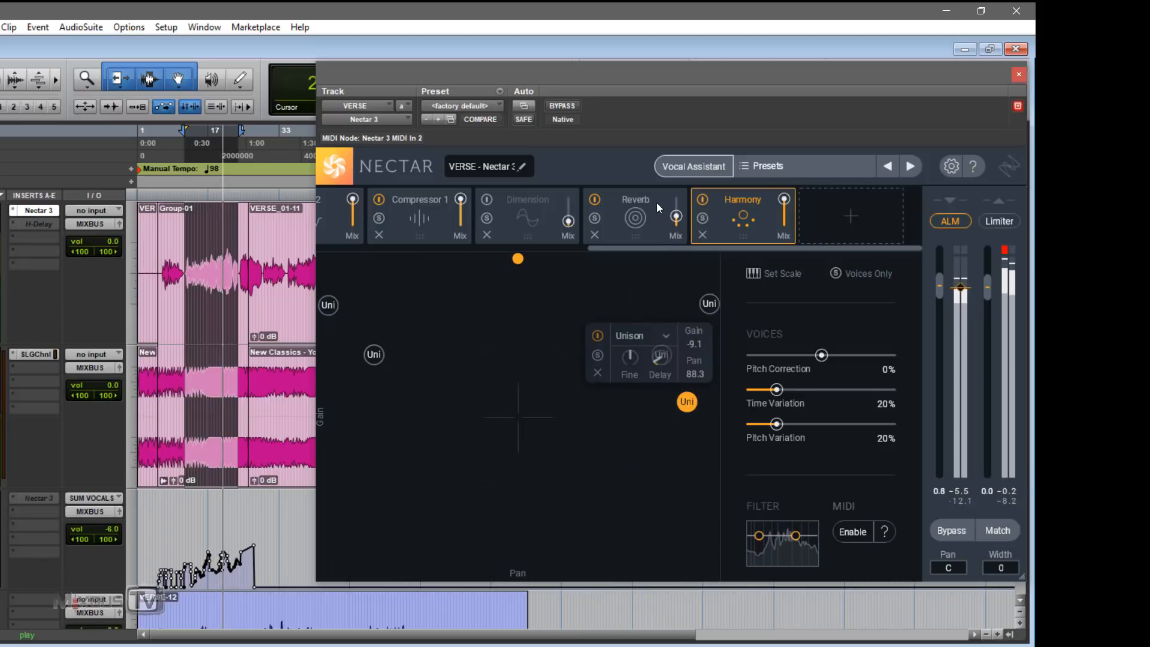
{"action": "left_click_drag", "start_coordinate": [657, 203], "coordinate": [771, 184]}
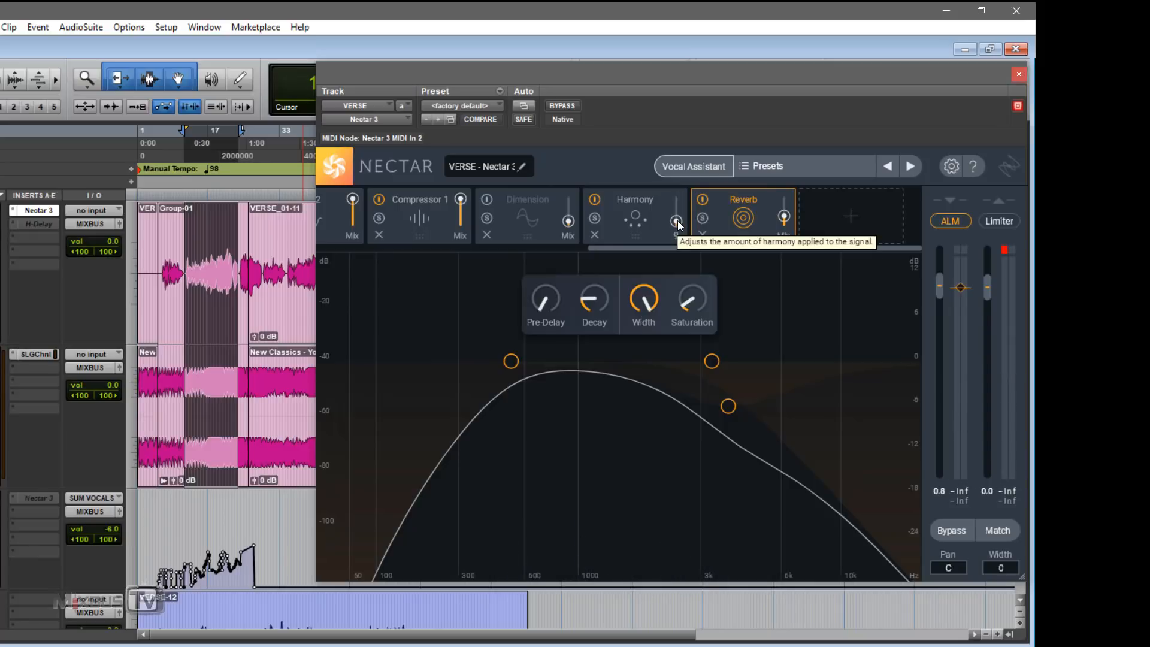
Play the vocal and compare it with the Nectar 3 plug-in bypassed and active
{"action": "key", "text": "space"}
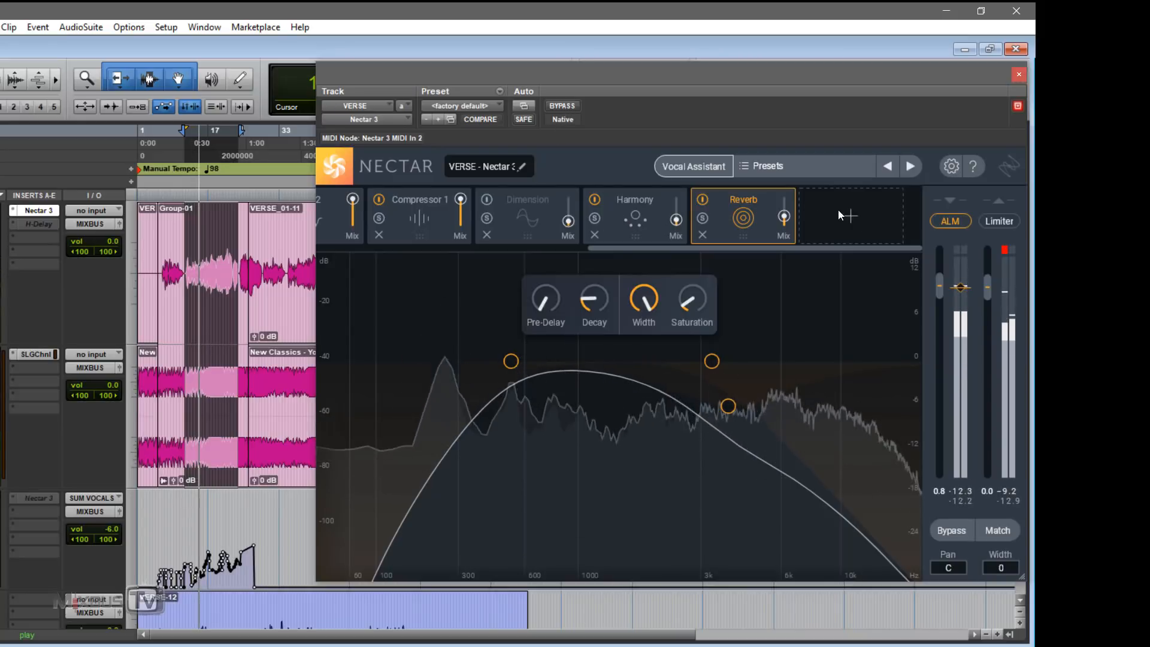
{"action": "left_click", "coordinate": [562, 106]}
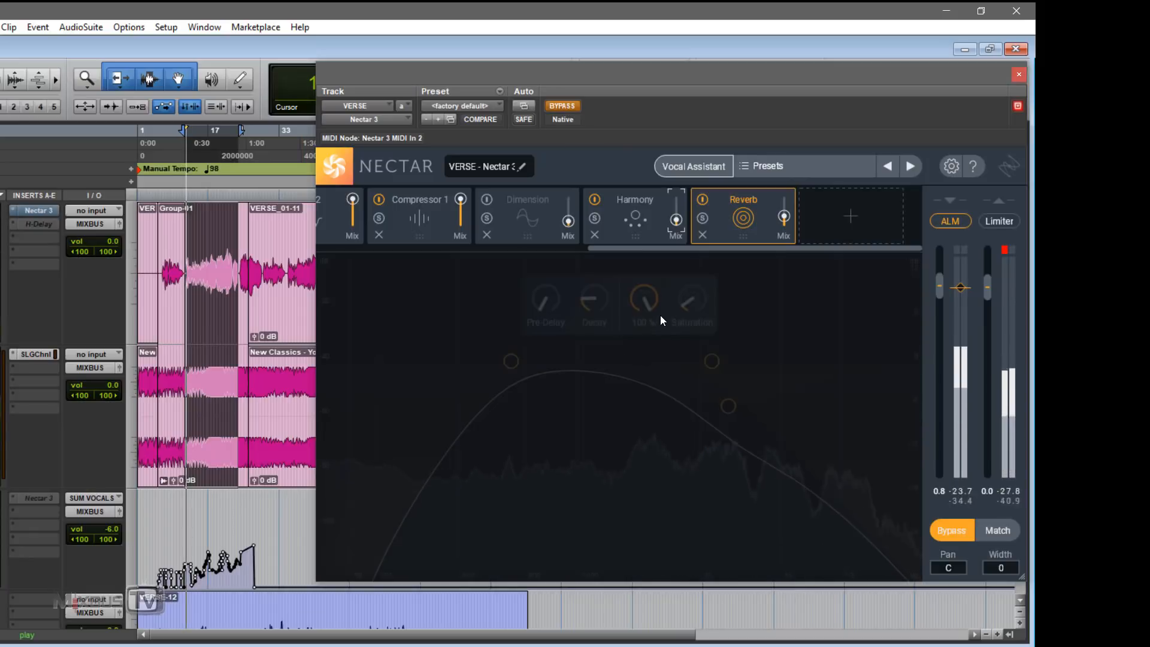
{"action": "left_click", "coordinate": [562, 106]}
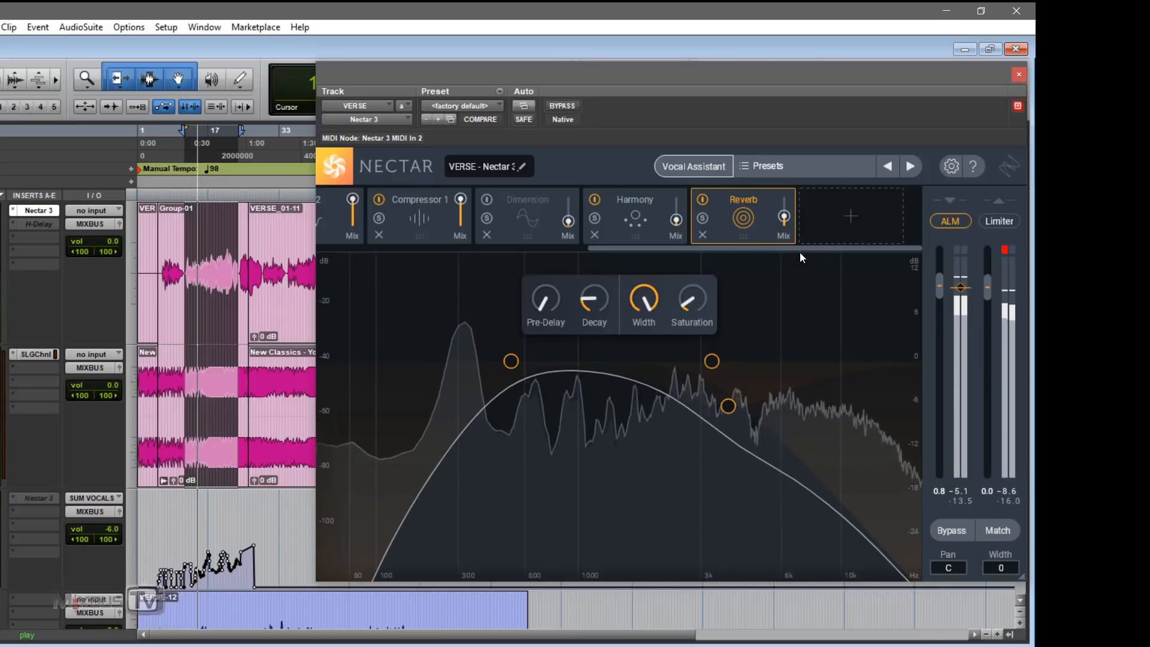
{"action": "key", "text": "space"}
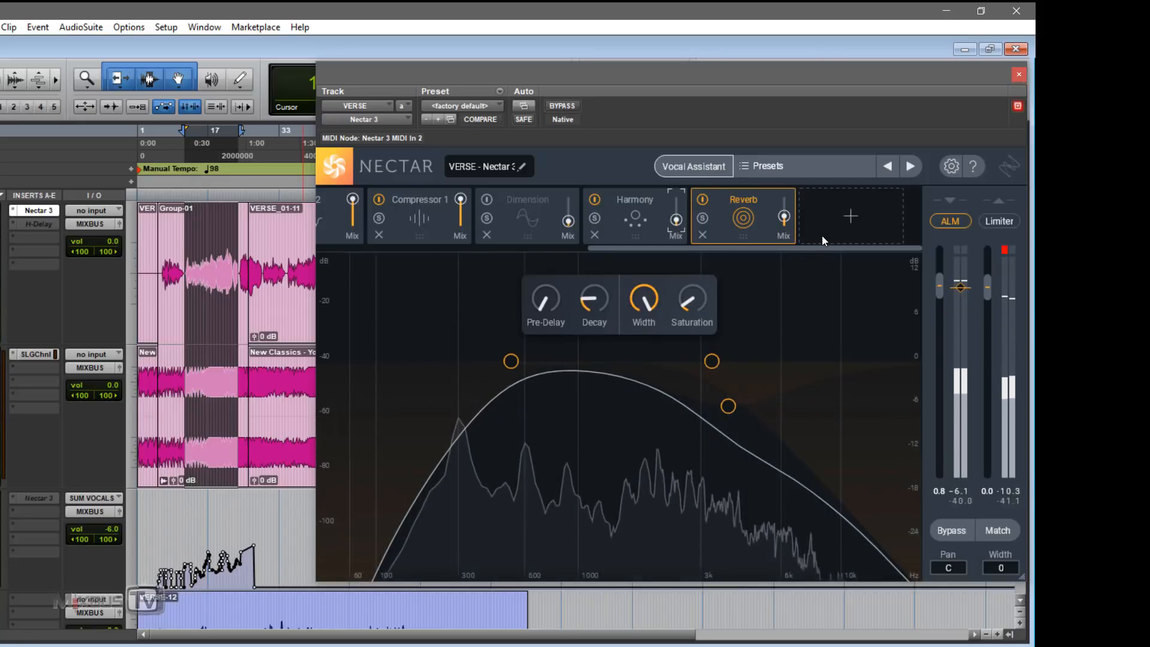
Add a Delay module at the end of the chain and raise its mix to maximum during playback
{"action": "left_click", "coordinate": [850, 223]}
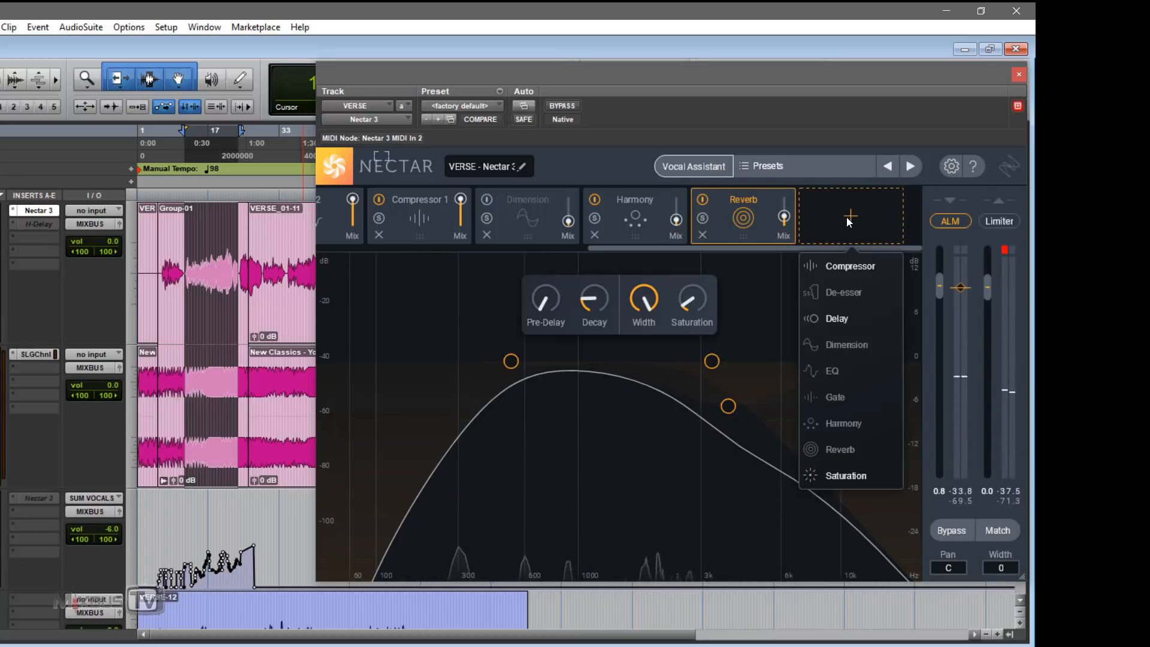
{"action": "left_click", "coordinate": [836, 318]}
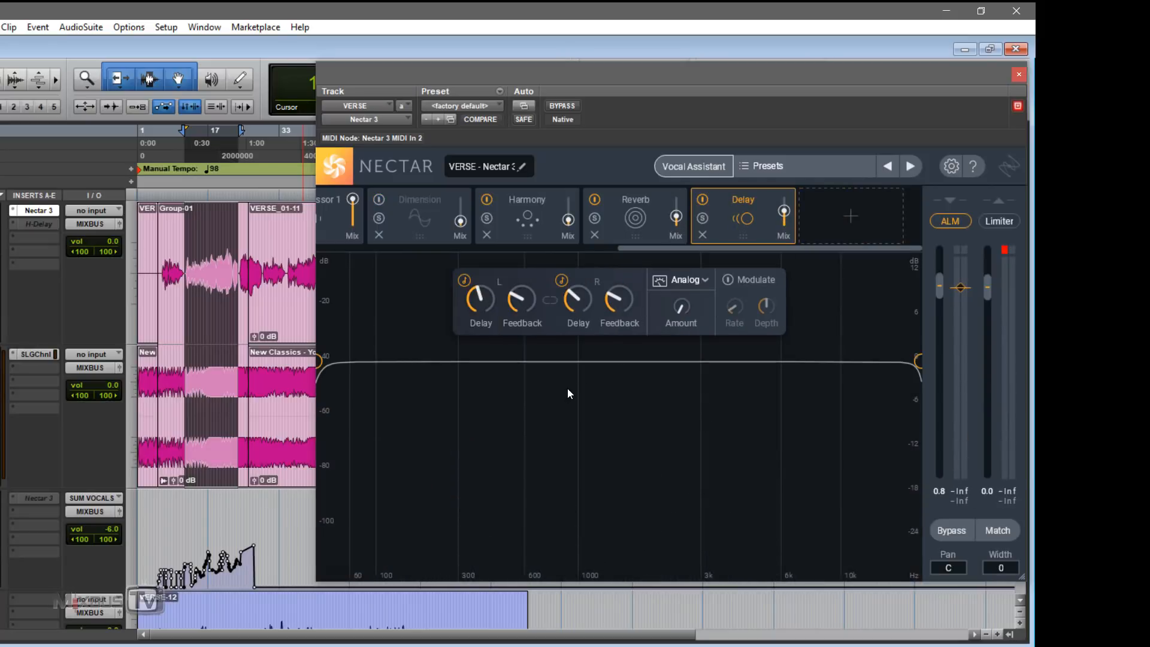
{"action": "key", "text": "space"}
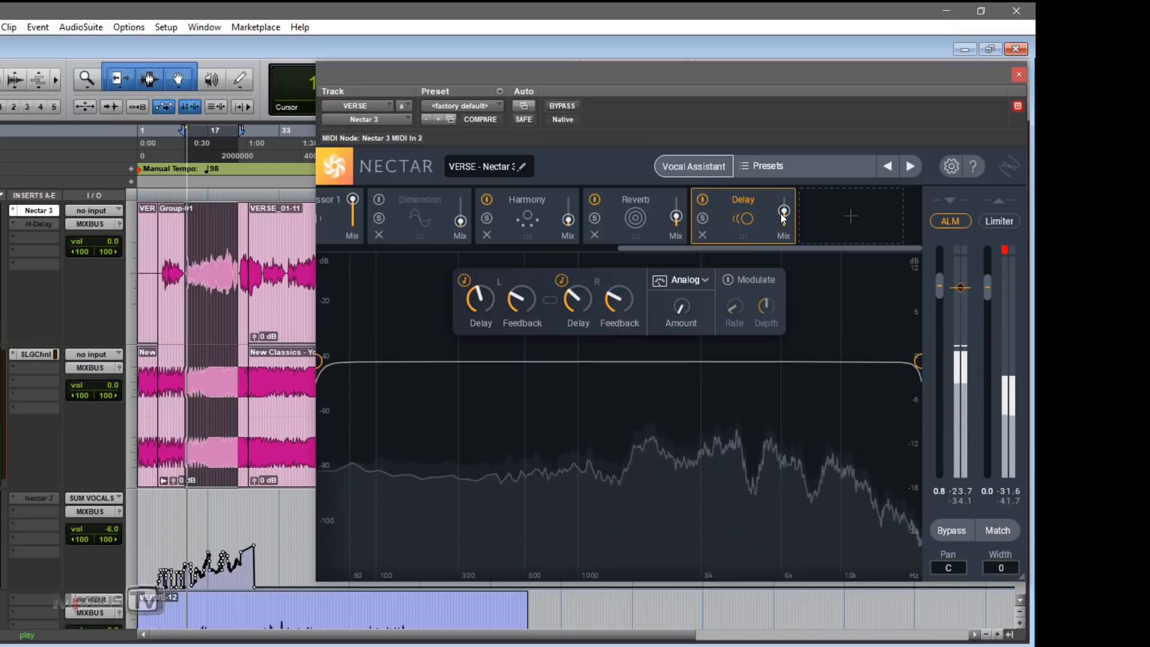
{"action": "left_click_drag", "start_coordinate": [782, 214], "coordinate": [779, 182]}
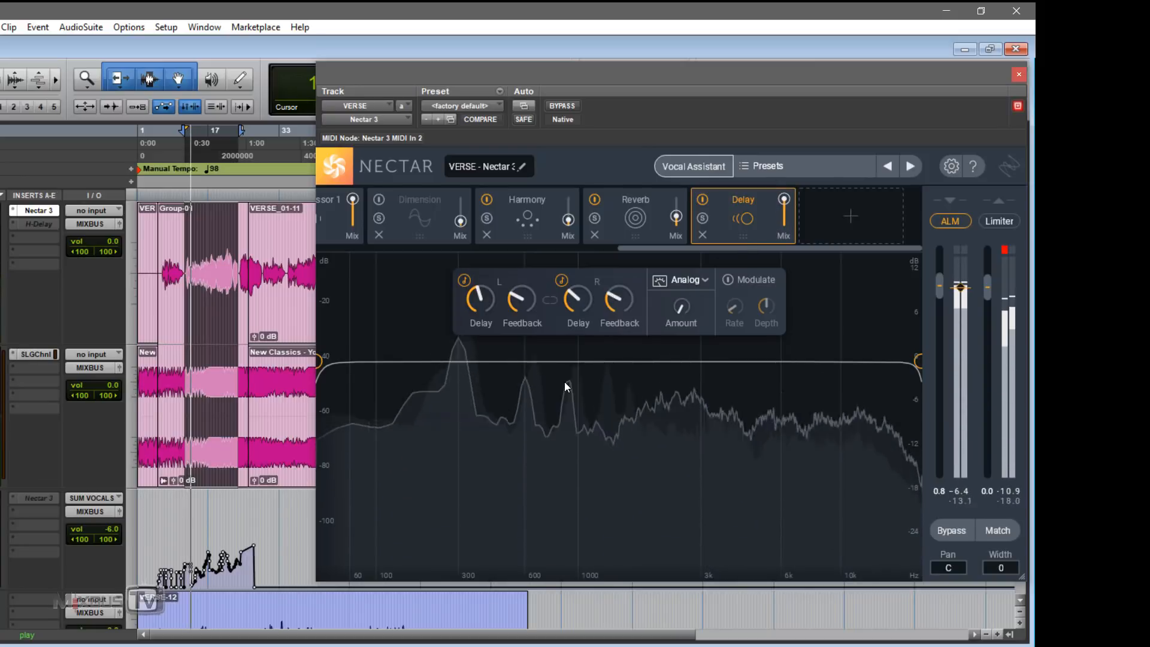
Show the transport controls and tap the session tempo in to 145 BPM along with playback
{"action": "key", "text": "space"}
{"action": "key", "text": "ctrl+KP_1"}
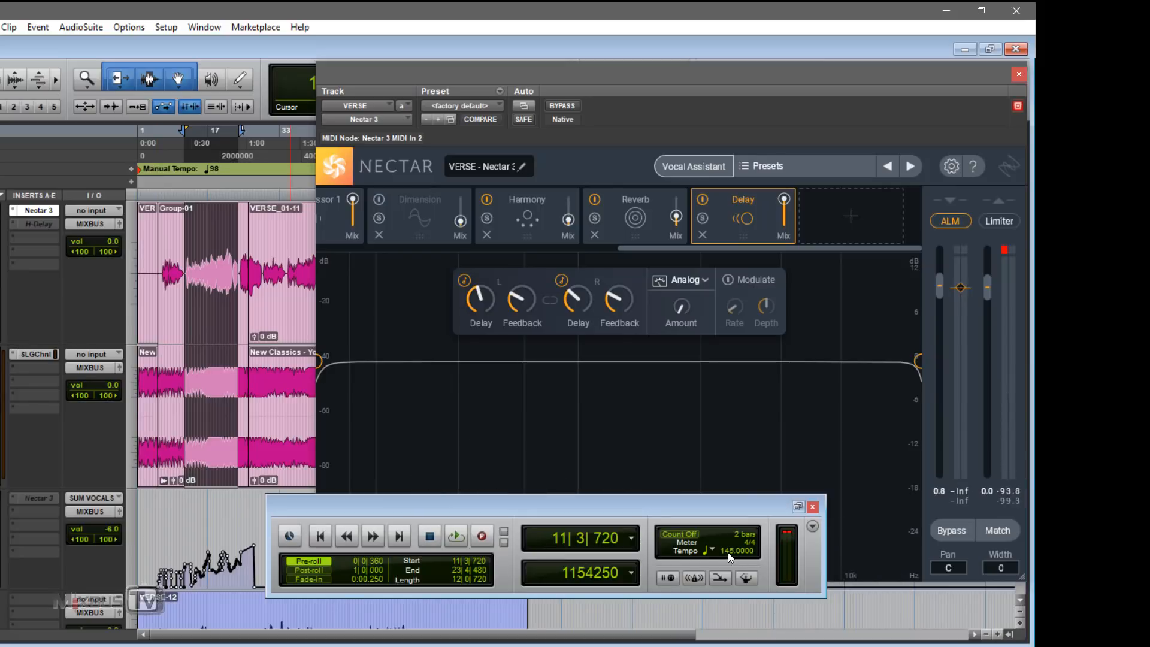
{"action": "key", "text": "space"}
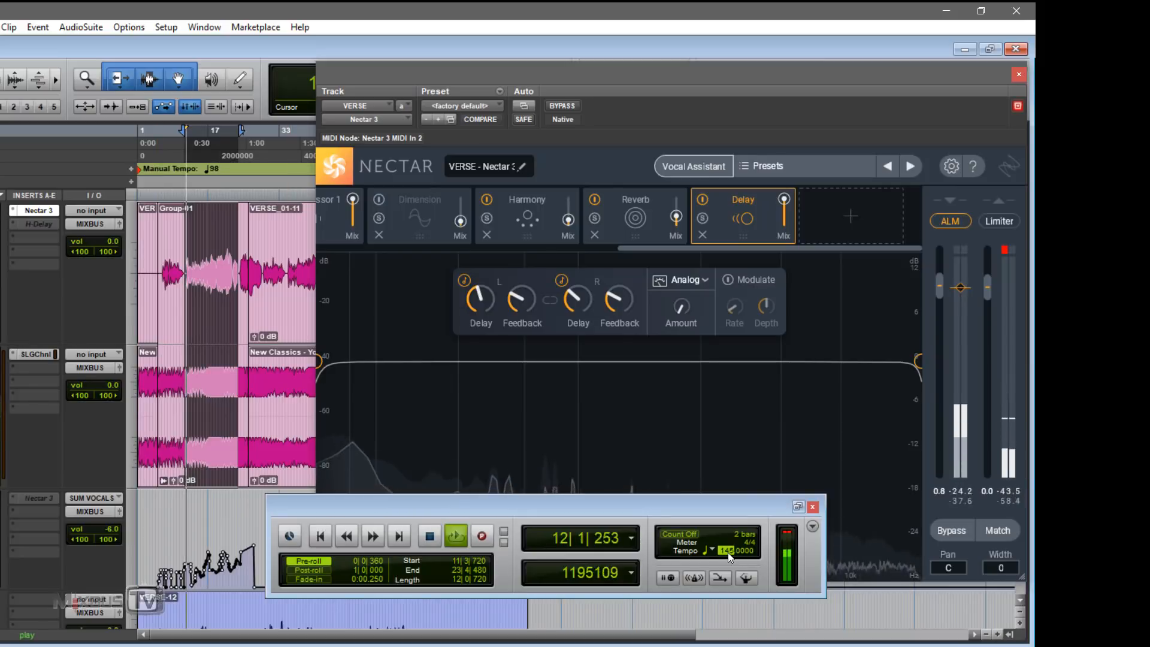
{"action": "key", "text": "t"}
{"action": "key", "text": "t"}
{"action": "key", "text": "t"}
{"action": "key", "text": "t"}
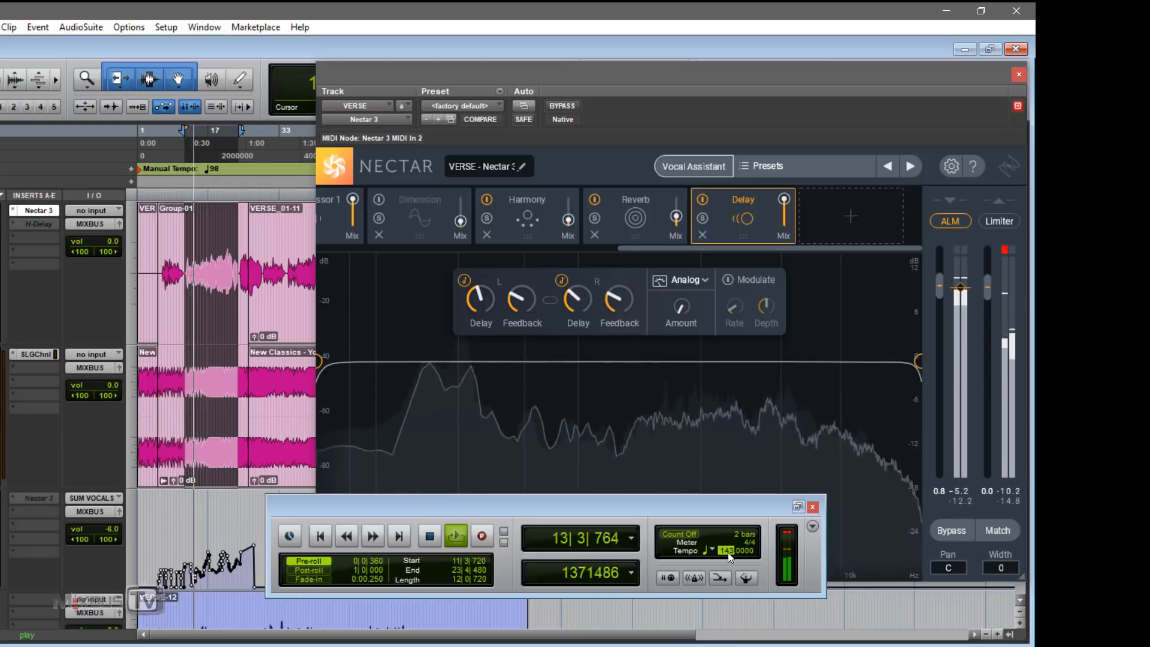
{"action": "key", "text": "t"}
{"action": "key", "text": "t"}
{"action": "key", "text": "t"}
{"action": "key", "text": "t"}
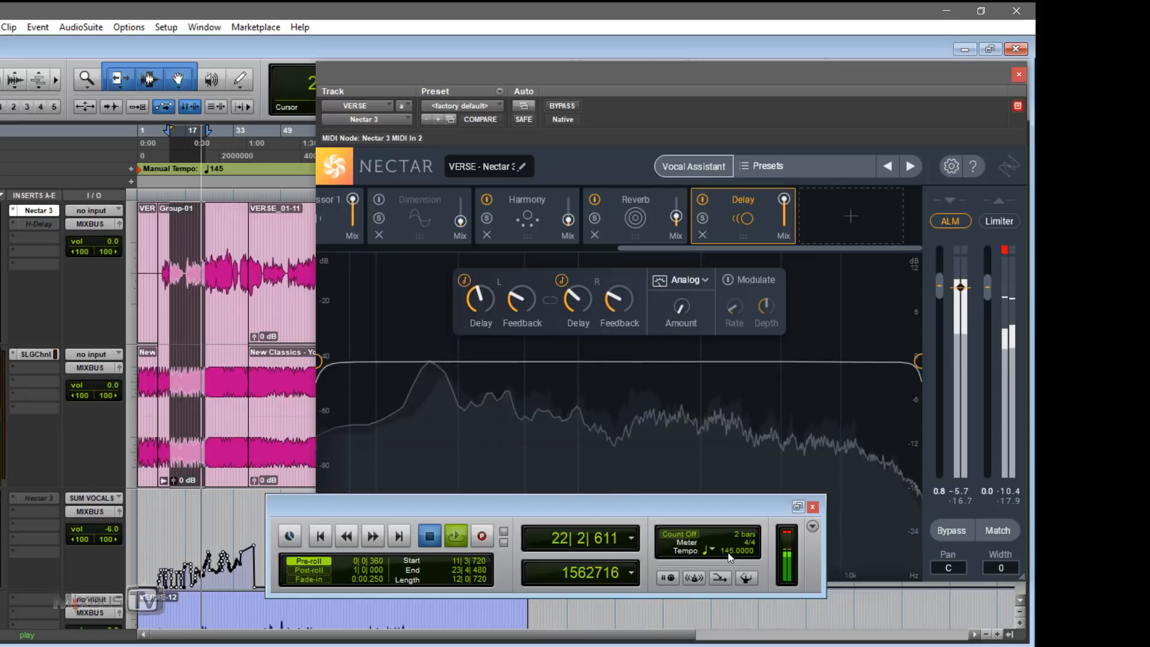
{"action": "key", "text": "space"}
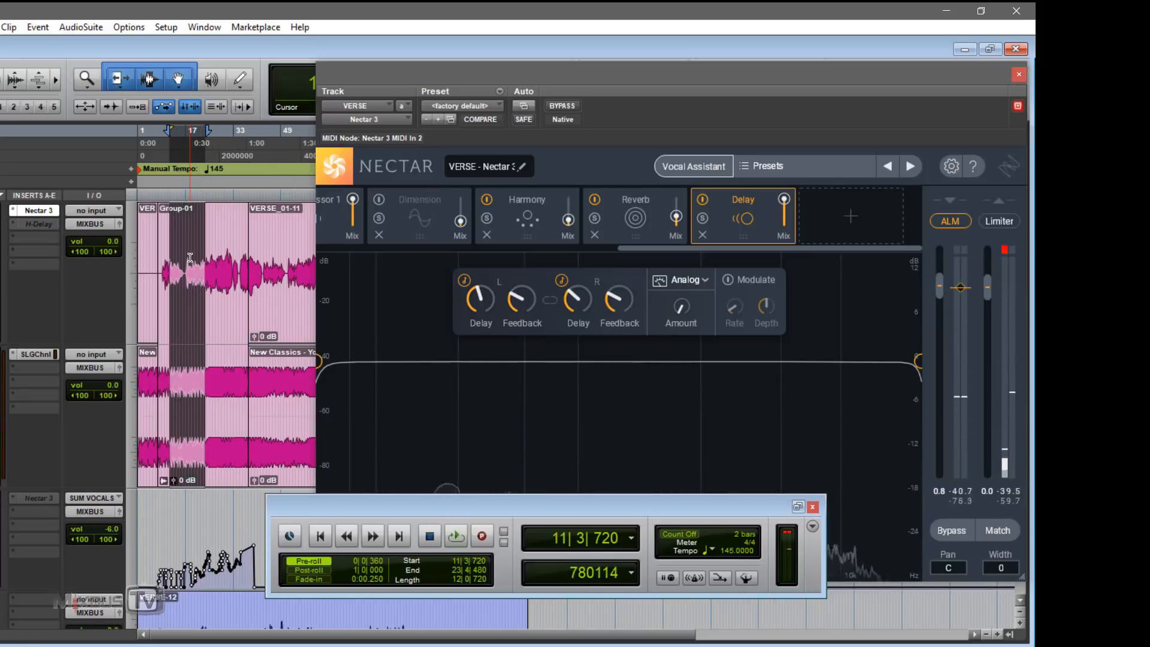
Select the VERSE track from 16|3|240 to 43|4|480, and try a lower Delay mix during playback before restoring it to maximum
{"action": "left_click_drag", "start_coordinate": [184, 255], "coordinate": [266, 256]}
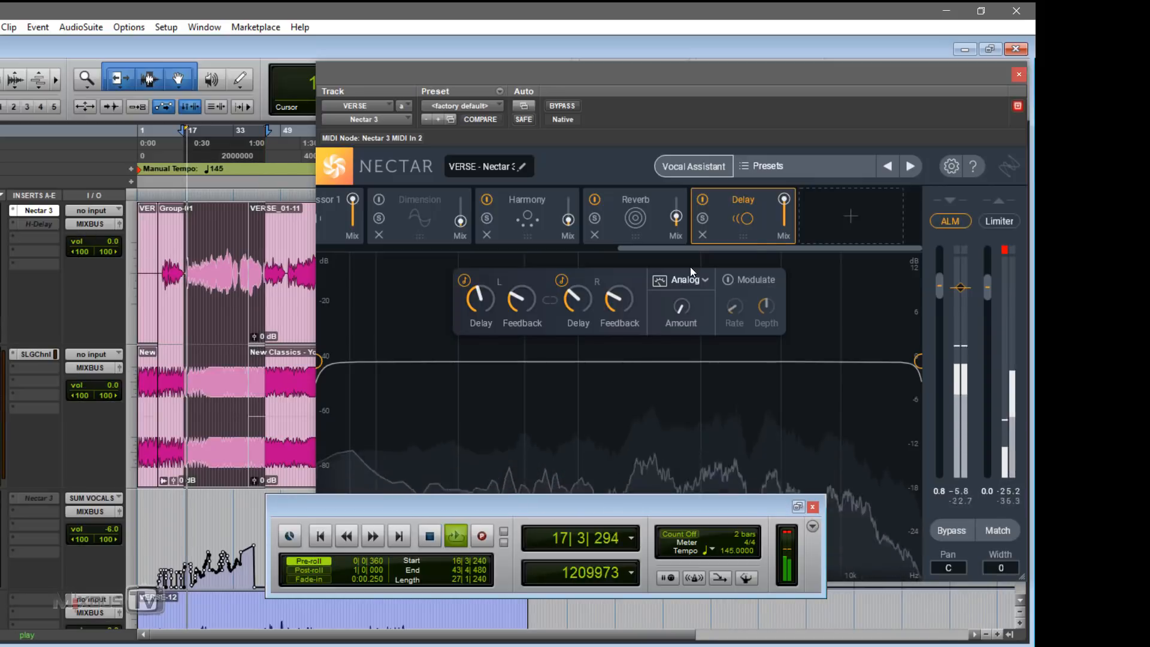
{"action": "left_click_drag", "start_coordinate": [789, 202], "coordinate": [787, 222]}
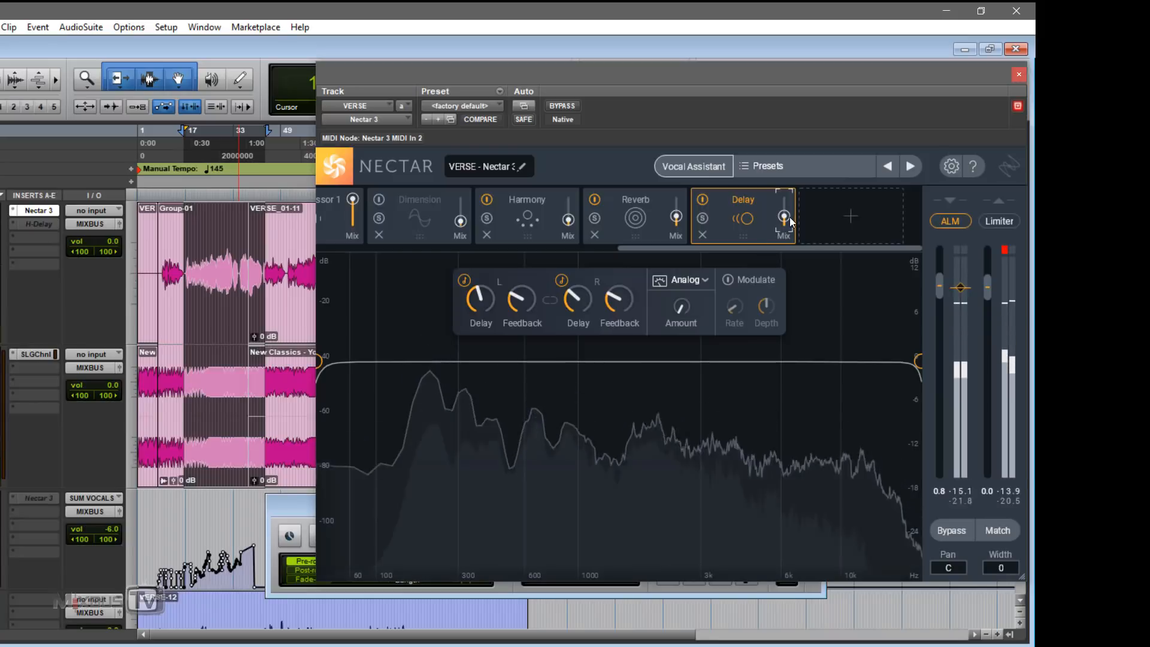
{"action": "left_click_drag", "start_coordinate": [783, 217], "coordinate": [786, 173]}
Try the Digital saturation mode in the Delay module with its amount raised to maximum, and start playback
{"action": "left_click", "coordinate": [689, 282]}
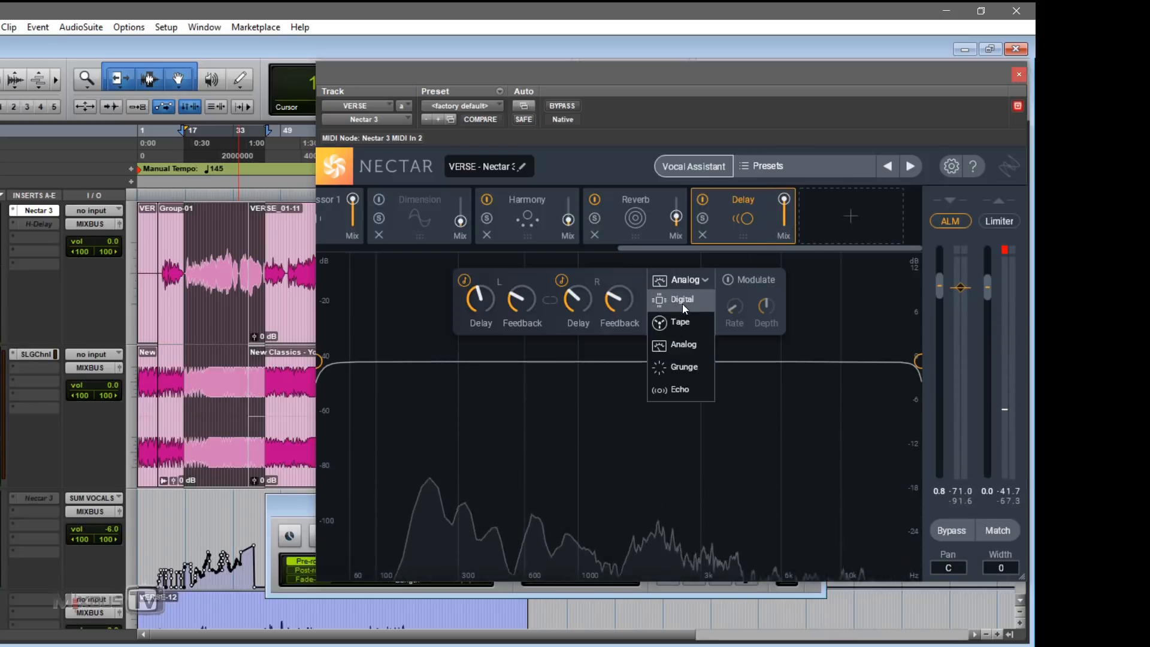
{"action": "left_click", "coordinate": [682, 303]}
{"action": "left_click_drag", "start_coordinate": [682, 304], "coordinate": [679, 224]}
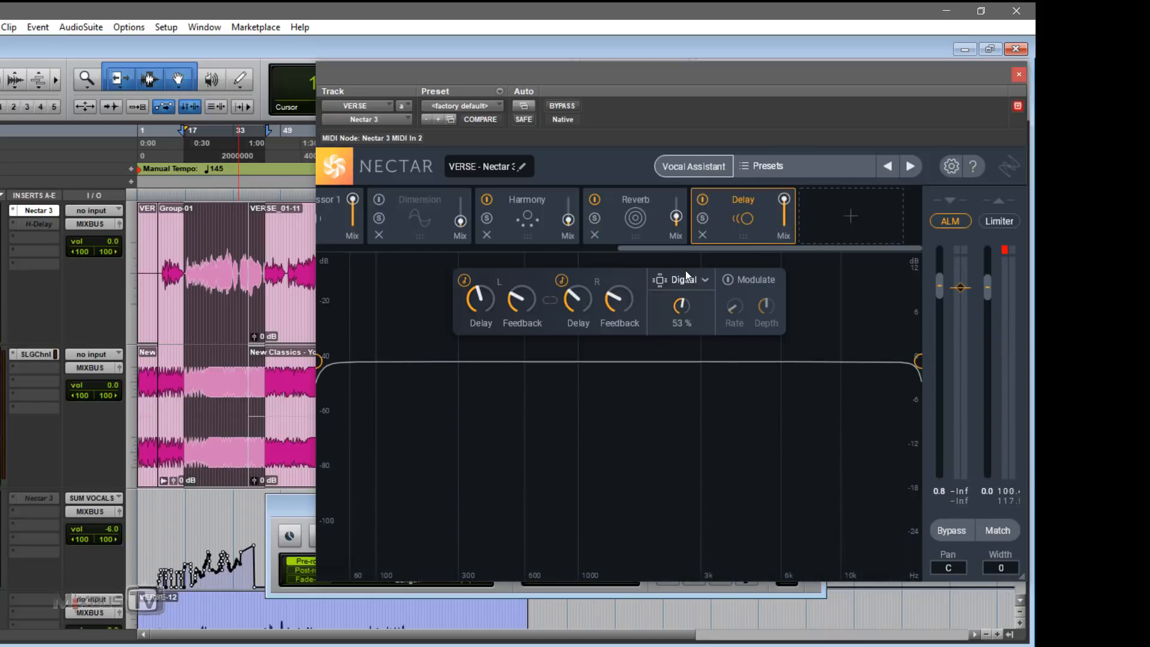
{"action": "left_click_drag", "start_coordinate": [682, 304], "coordinate": [685, 264]}
{"action": "key", "text": "space"}
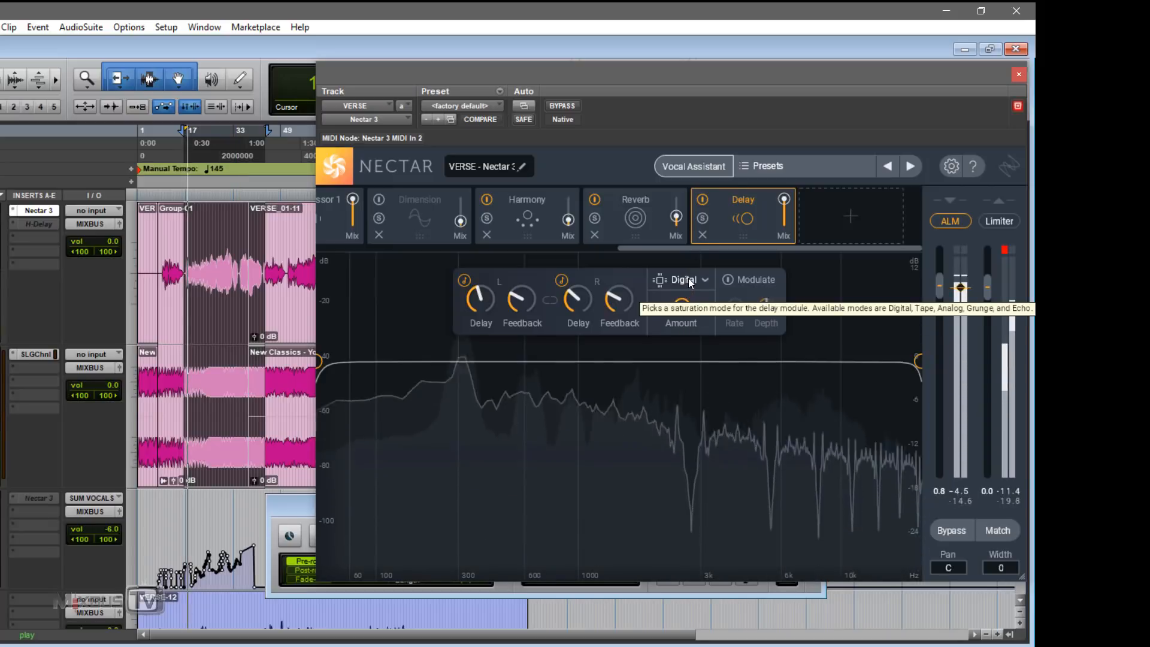
Try the Tape mode at an amount of about 77% and reduce the Delay mix slightly, replaying the vocal
{"action": "left_click", "coordinate": [689, 280]}
{"action": "left_click", "coordinate": [685, 306]}
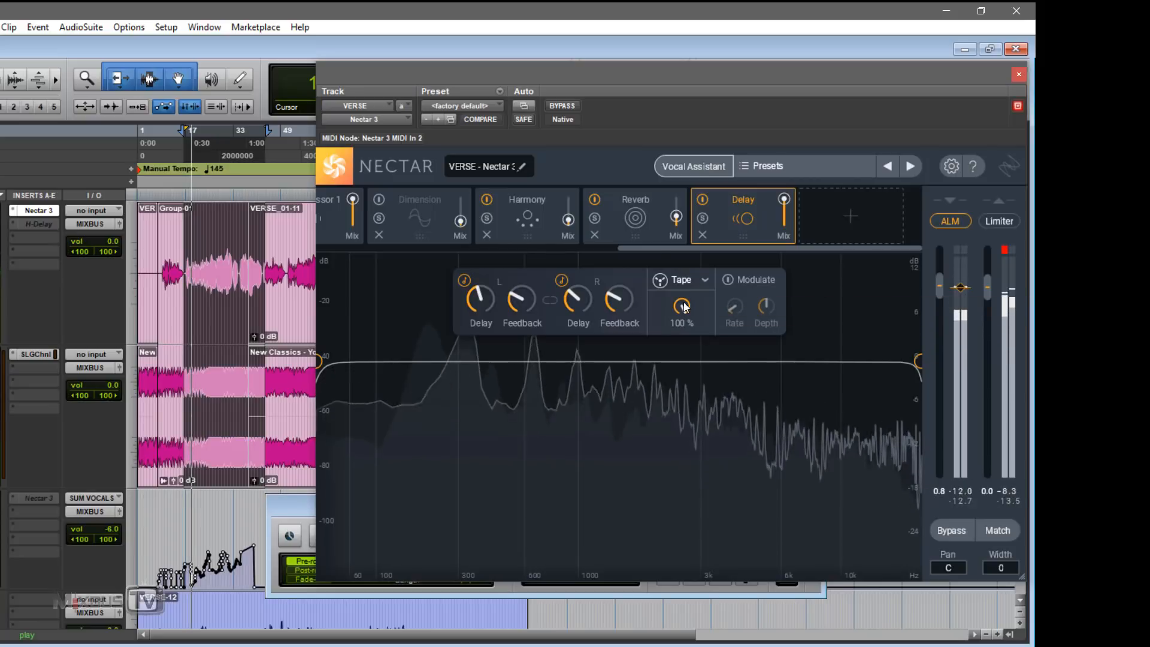
{"action": "left_click_drag", "start_coordinate": [684, 323], "coordinate": [681, 345]}
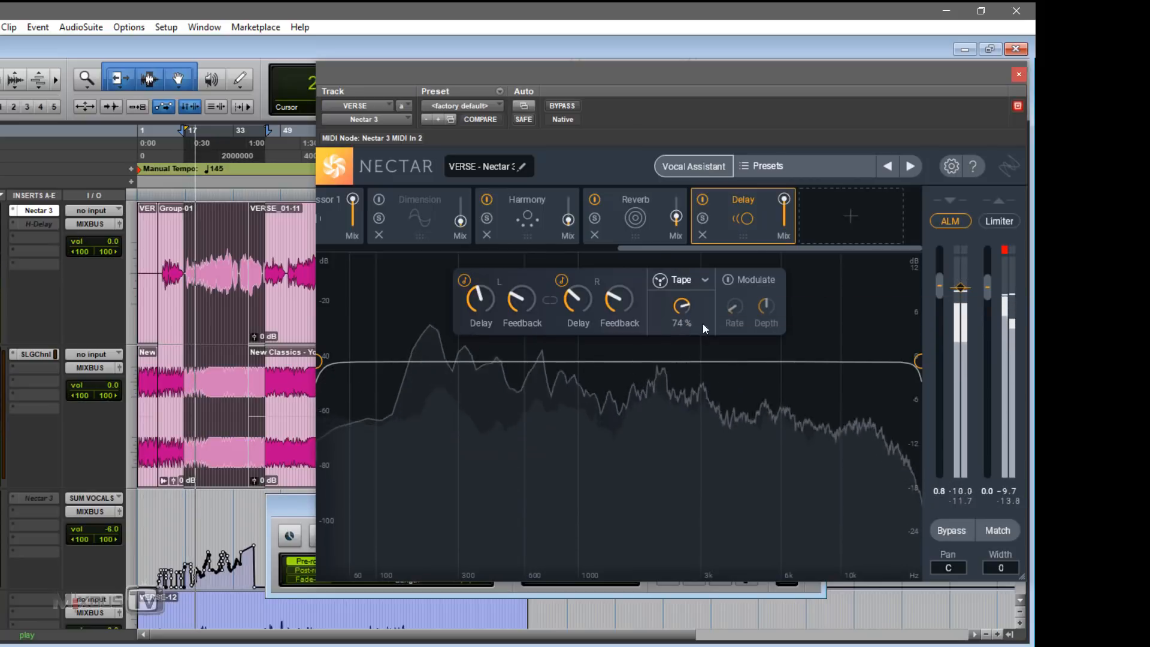
{"action": "left_click_drag", "start_coordinate": [783, 207], "coordinate": [786, 212]}
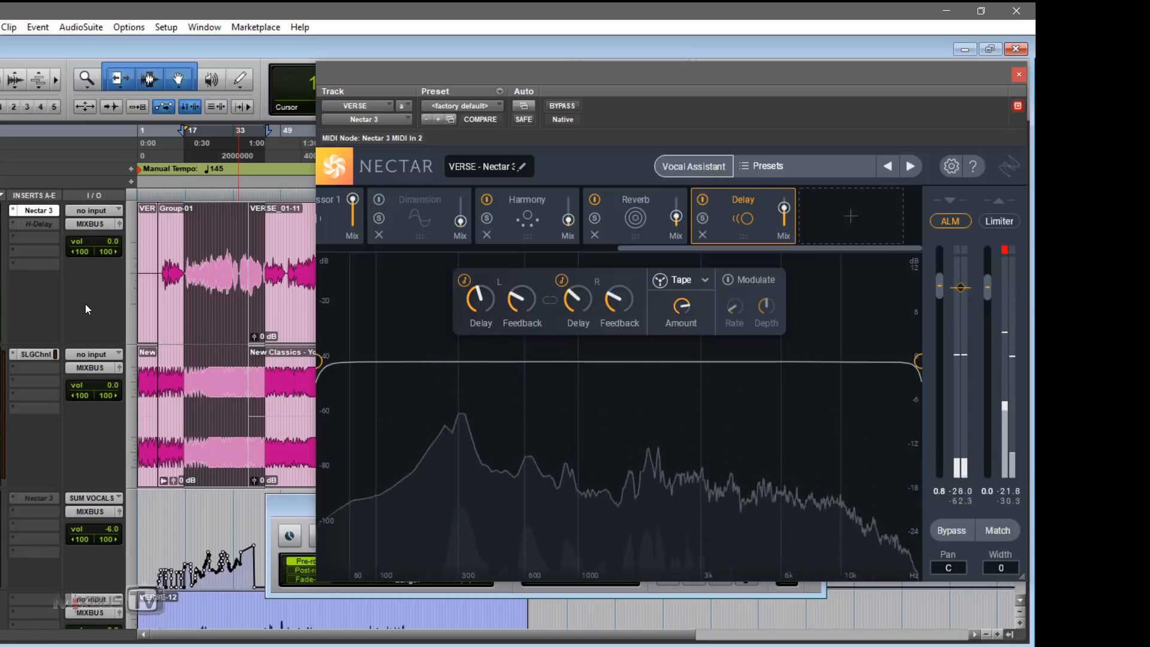
{"action": "key", "text": "space"}
{"action": "mouse_move", "coordinate": [682, 306]}
{"action": "key", "text": "space"}
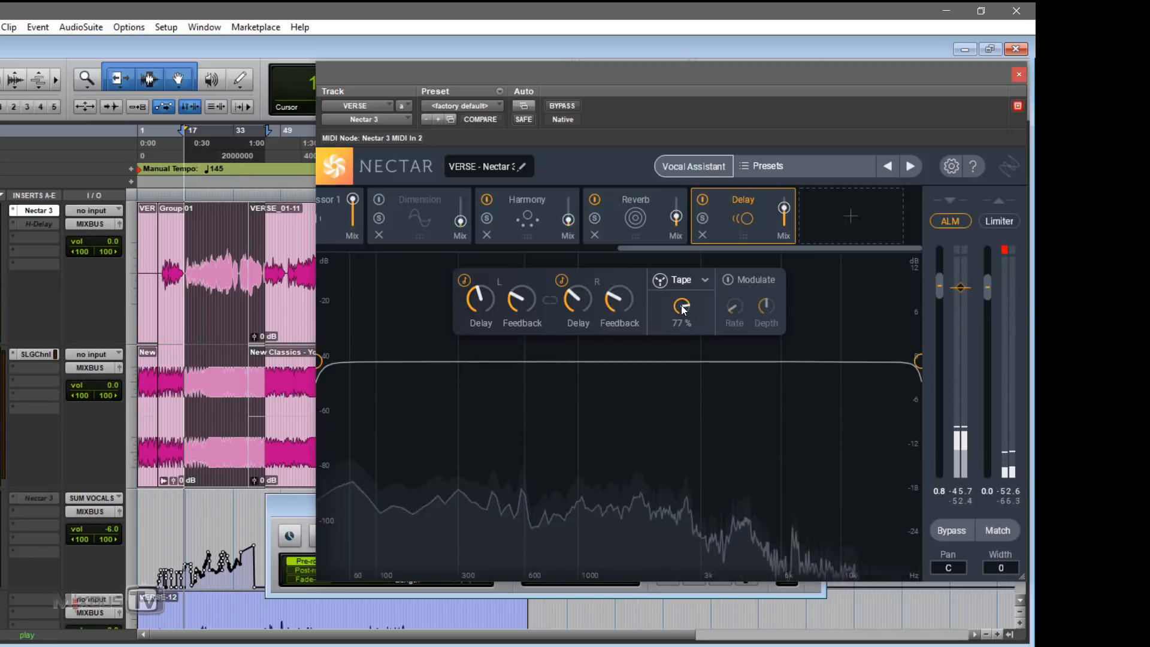
Raise the Delay saturation amount to 100% and audition the Tape, Analog, Grunge and Echo modes during playback, ending on Echo
{"action": "left_click_drag", "start_coordinate": [682, 307], "coordinate": [688, 263]}
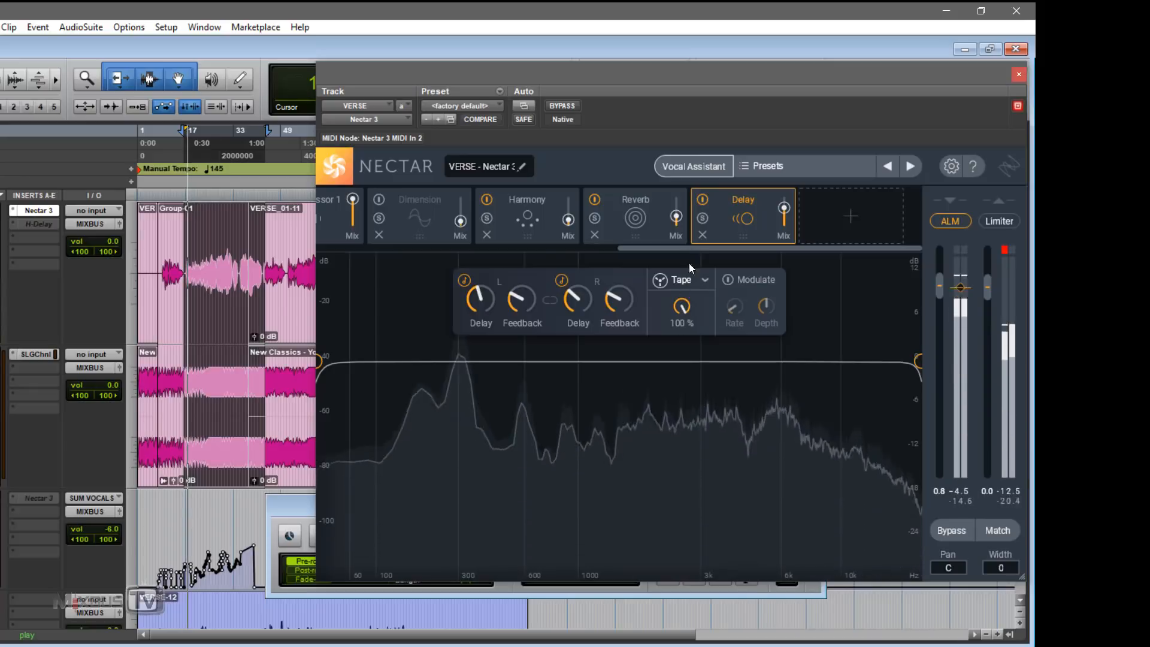
{"action": "left_click", "coordinate": [690, 281]}
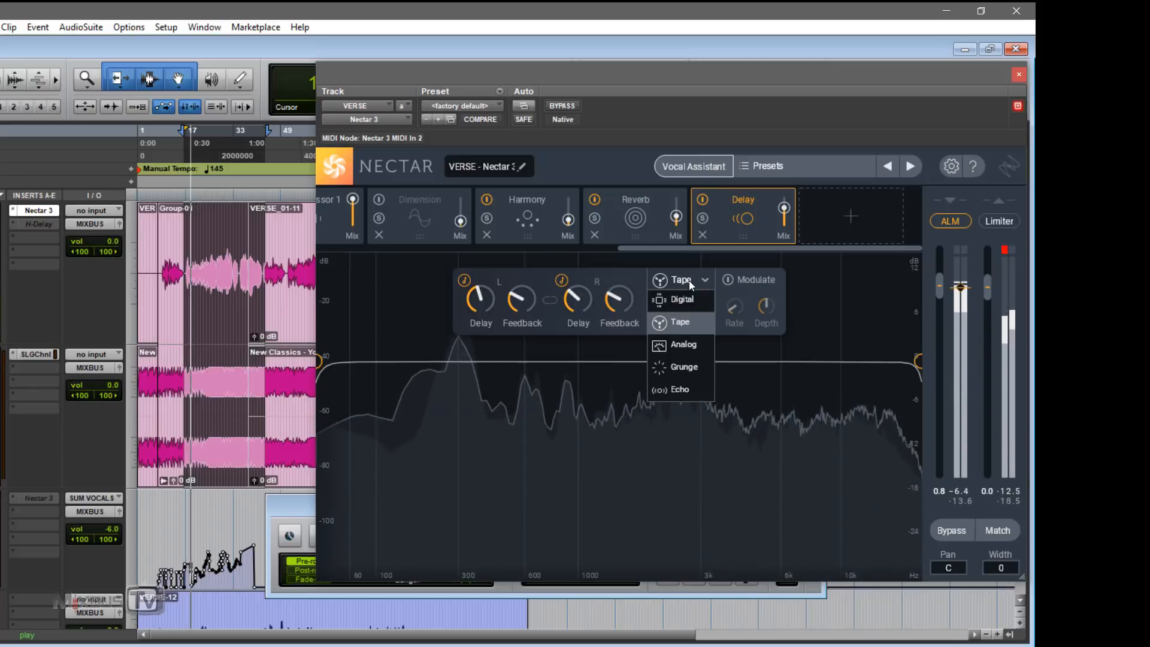
{"action": "left_click", "coordinate": [685, 345]}
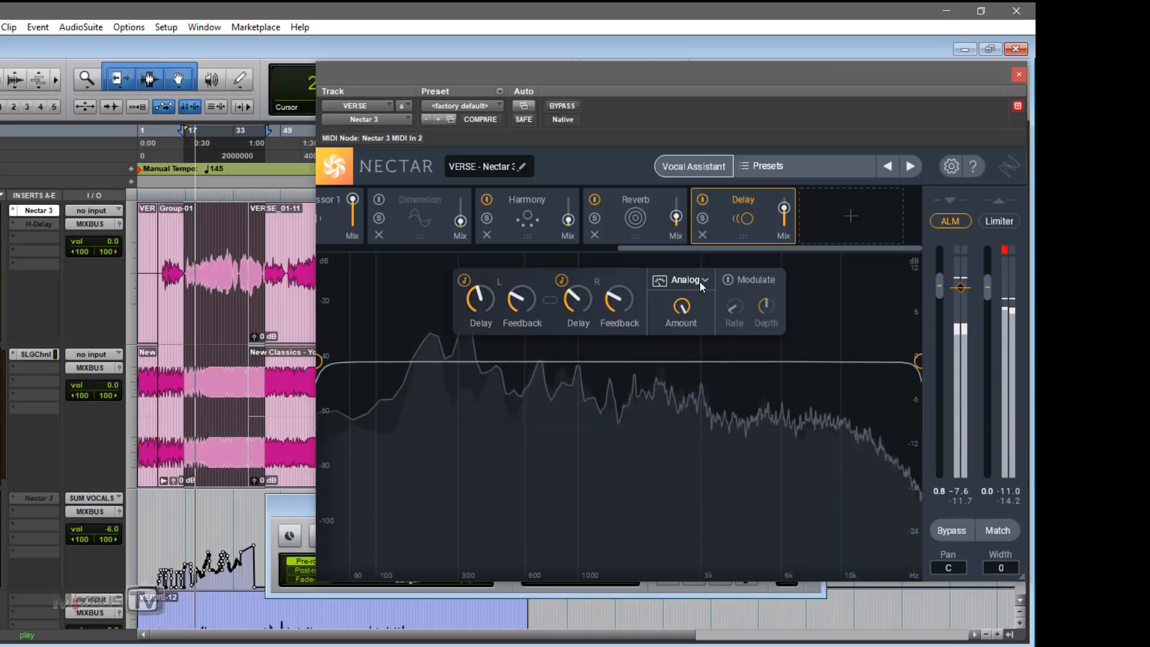
{"action": "left_click", "coordinate": [700, 282]}
{"action": "left_click", "coordinate": [693, 366]}
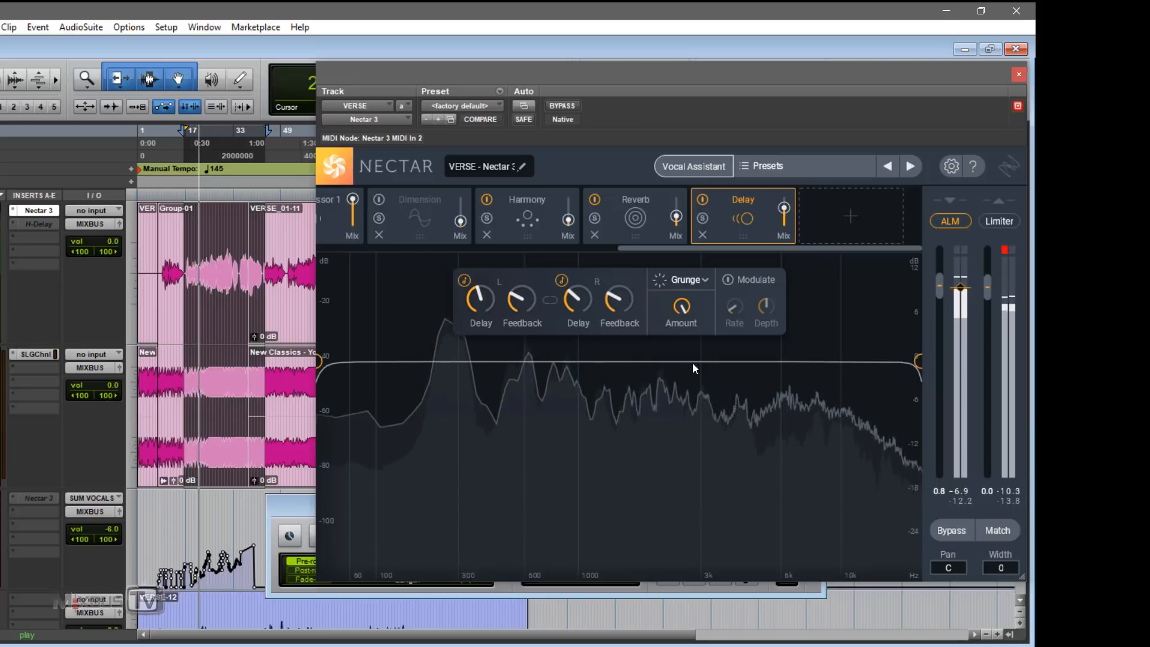
{"action": "left_click", "coordinate": [695, 279]}
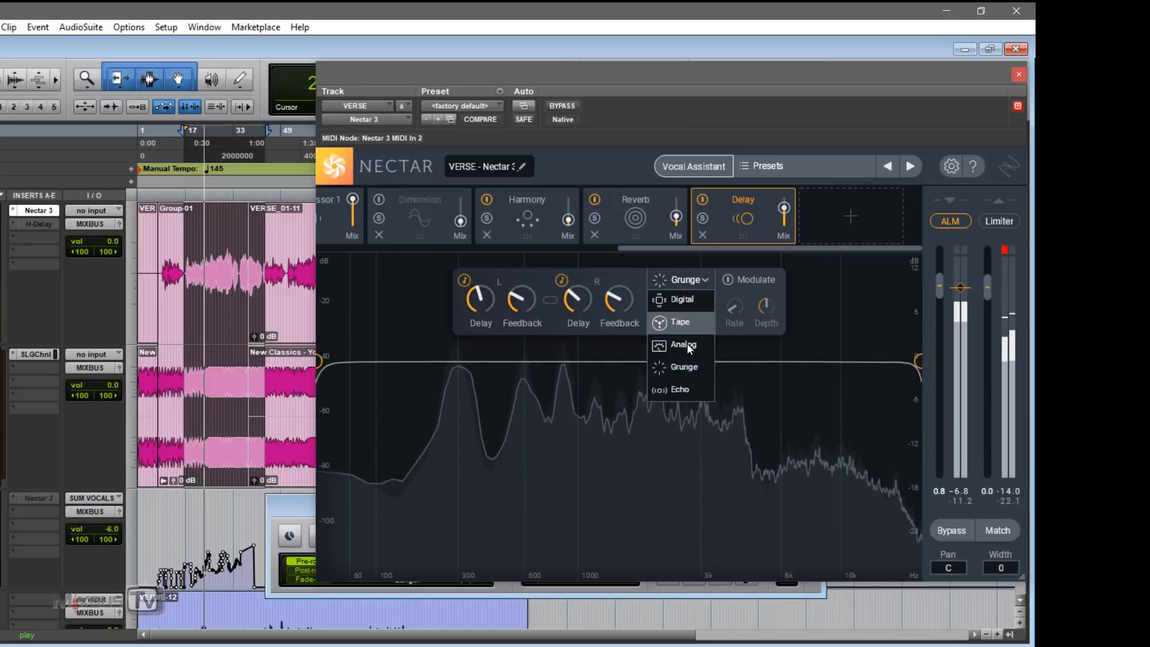
{"action": "left_click", "coordinate": [684, 389]}
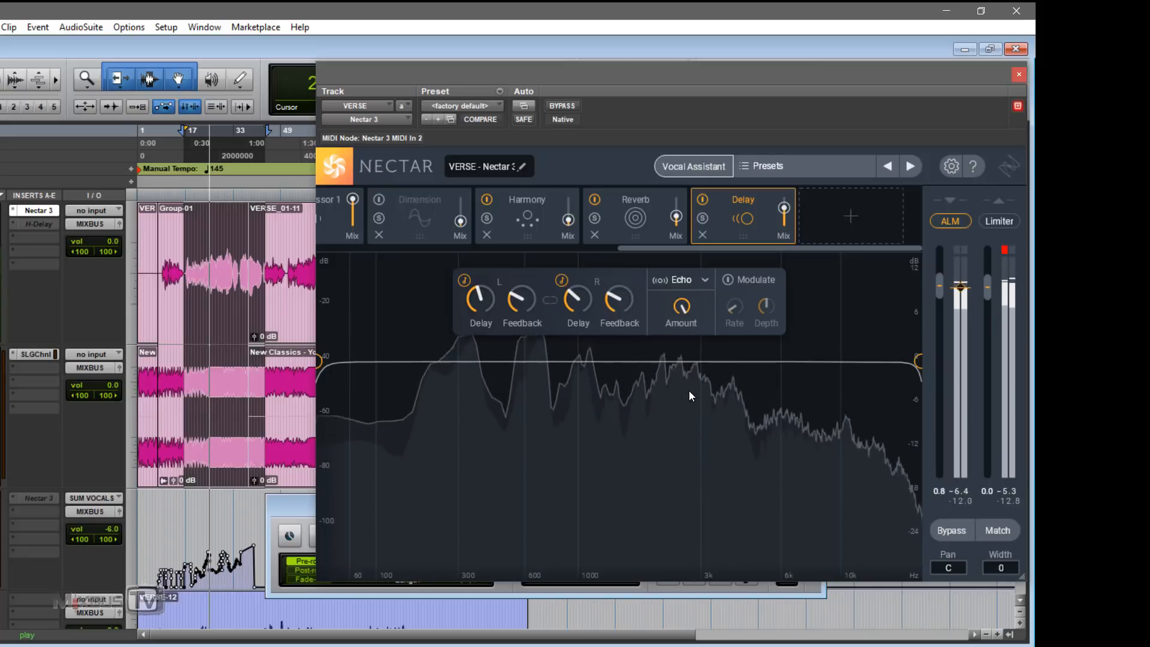
{"action": "mouse_move", "coordinate": [704, 305]}
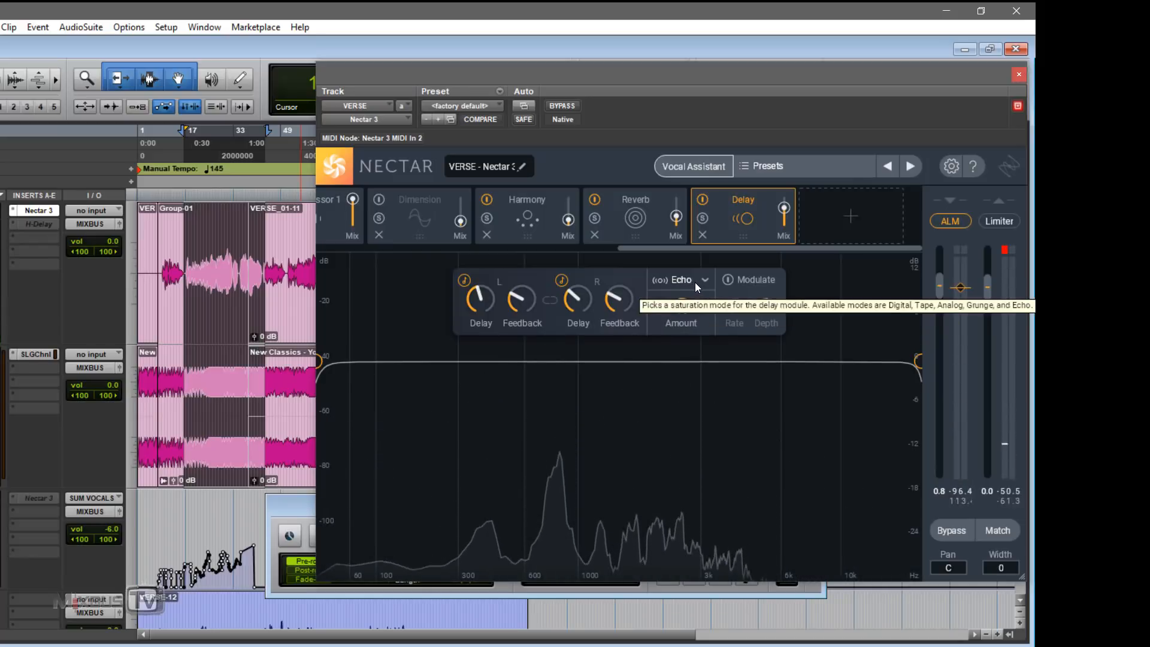
Compare the Analog and Grunge delay modes again during playback and return the mode to Echo
{"action": "left_click", "coordinate": [695, 282]}
{"action": "left_click", "coordinate": [689, 341]}
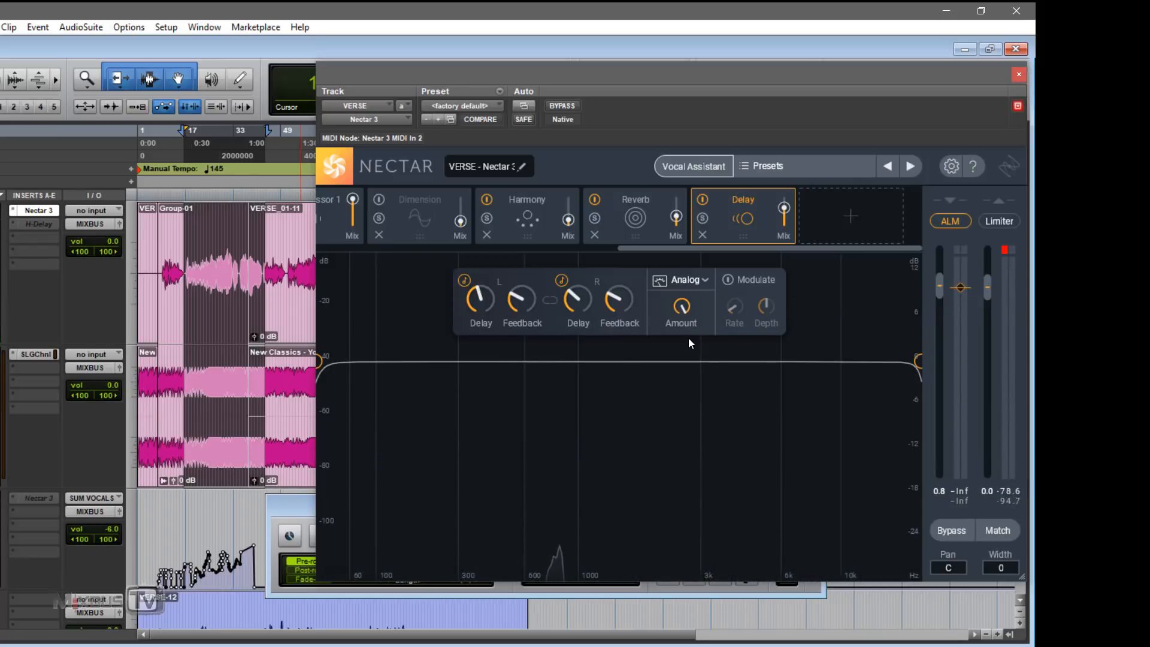
{"action": "key", "text": "space"}
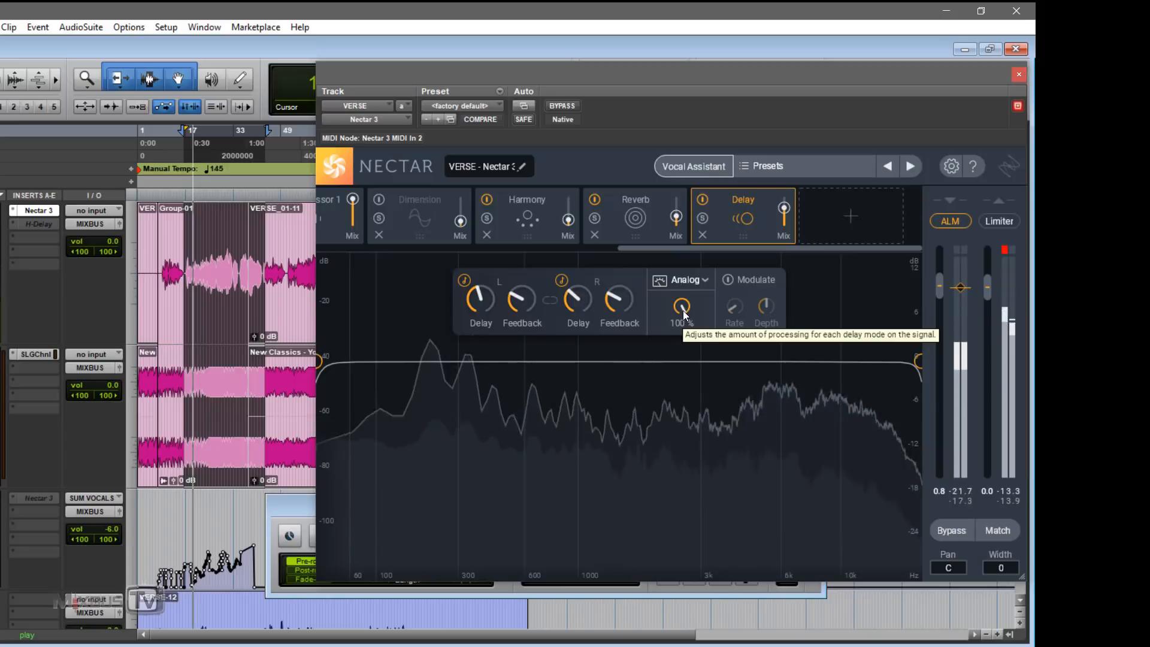
{"action": "left_click", "coordinate": [676, 282]}
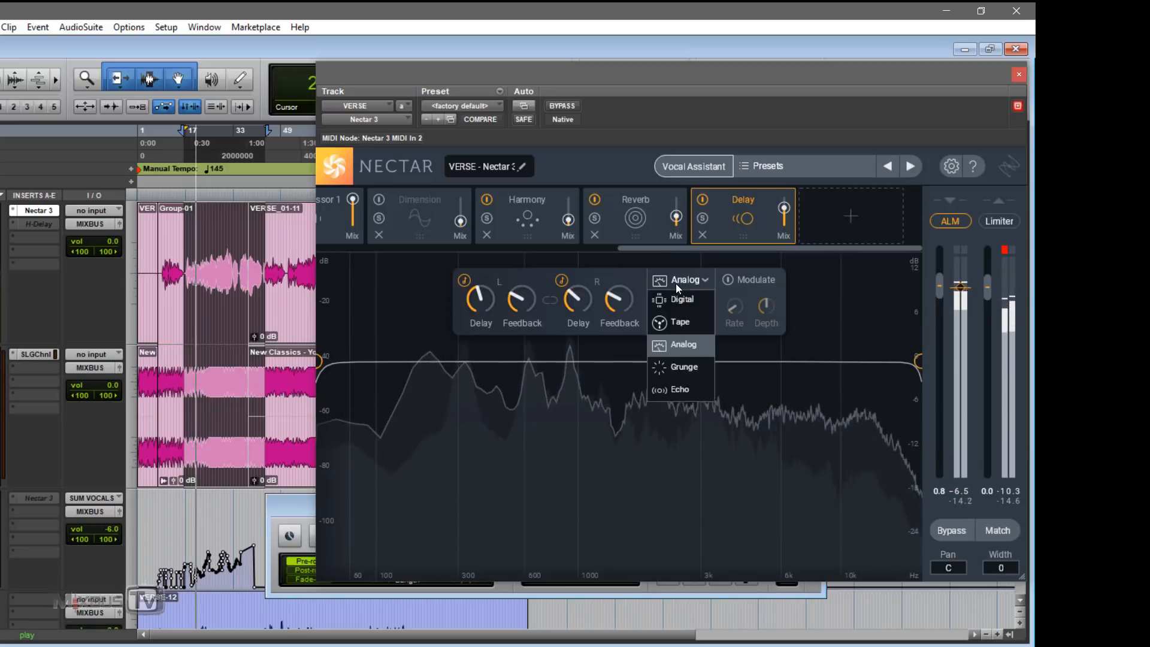
{"action": "left_click", "coordinate": [679, 365]}
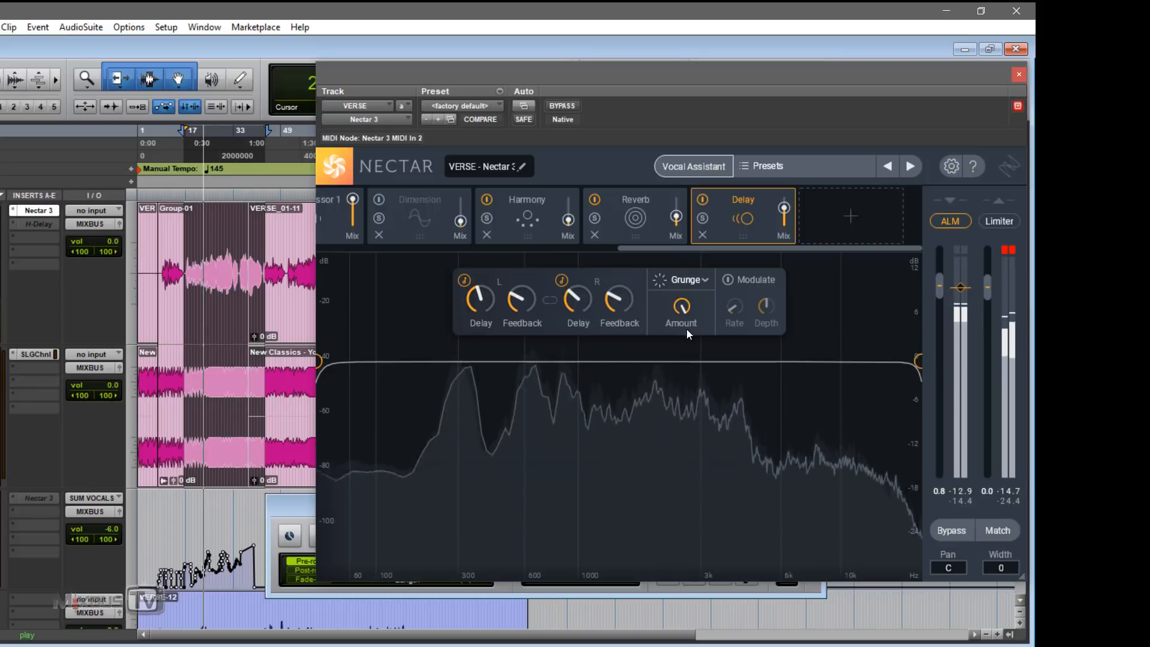
{"action": "key", "text": "space"}
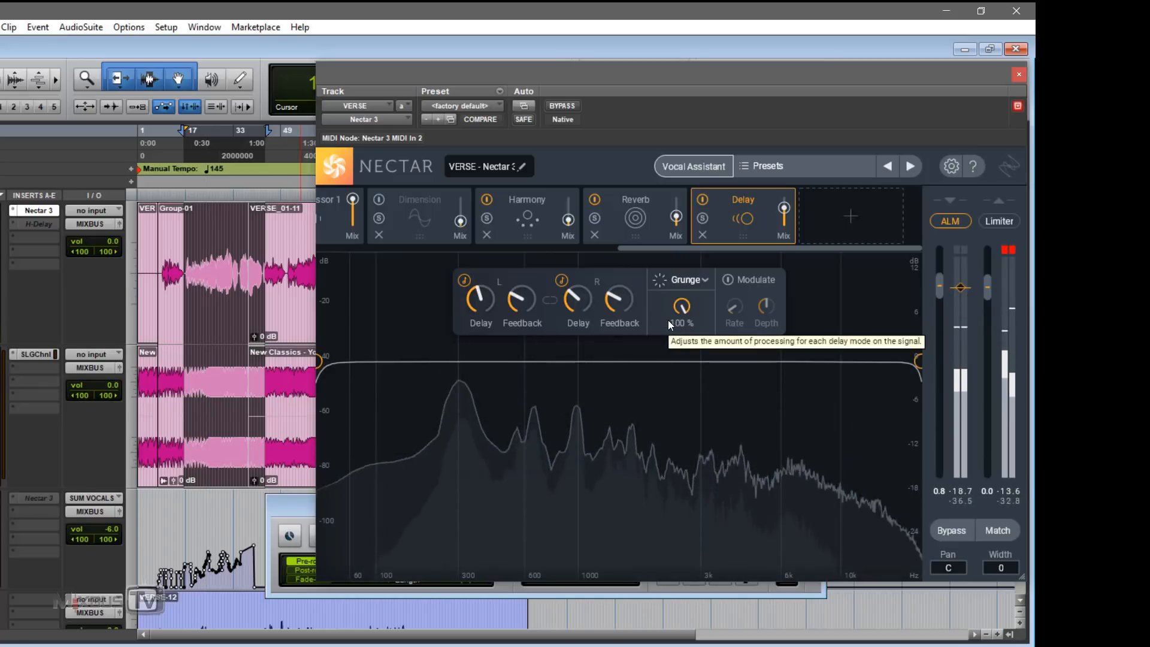
{"action": "left_click", "coordinate": [695, 281]}
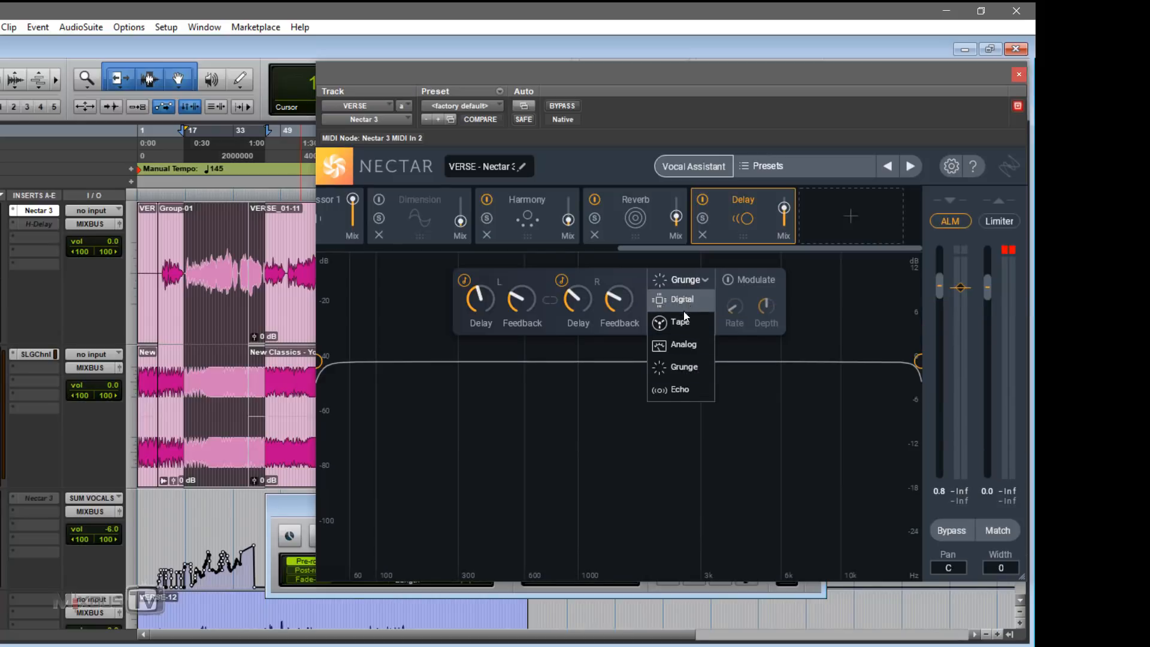
{"action": "left_click", "coordinate": [682, 391]}
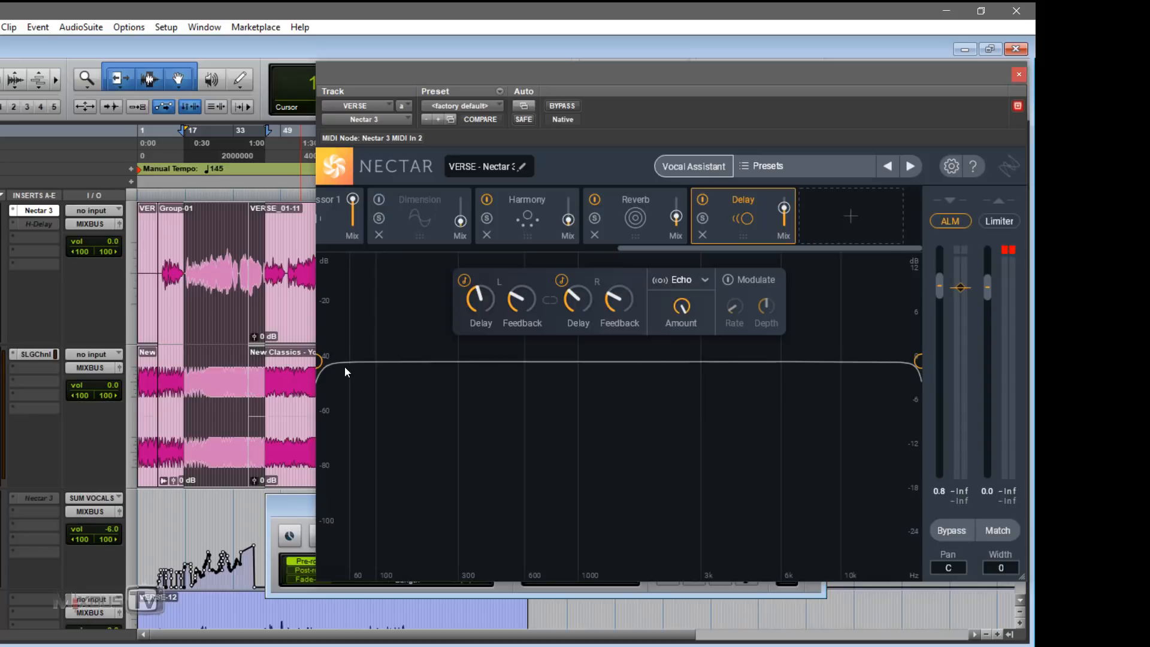
Filter the delay with a low cut at about 277 Hz and a high cut near 4.6 kHz, and lower its mix during playback
{"action": "left_click_drag", "start_coordinate": [368, 372], "coordinate": [388, 372]}
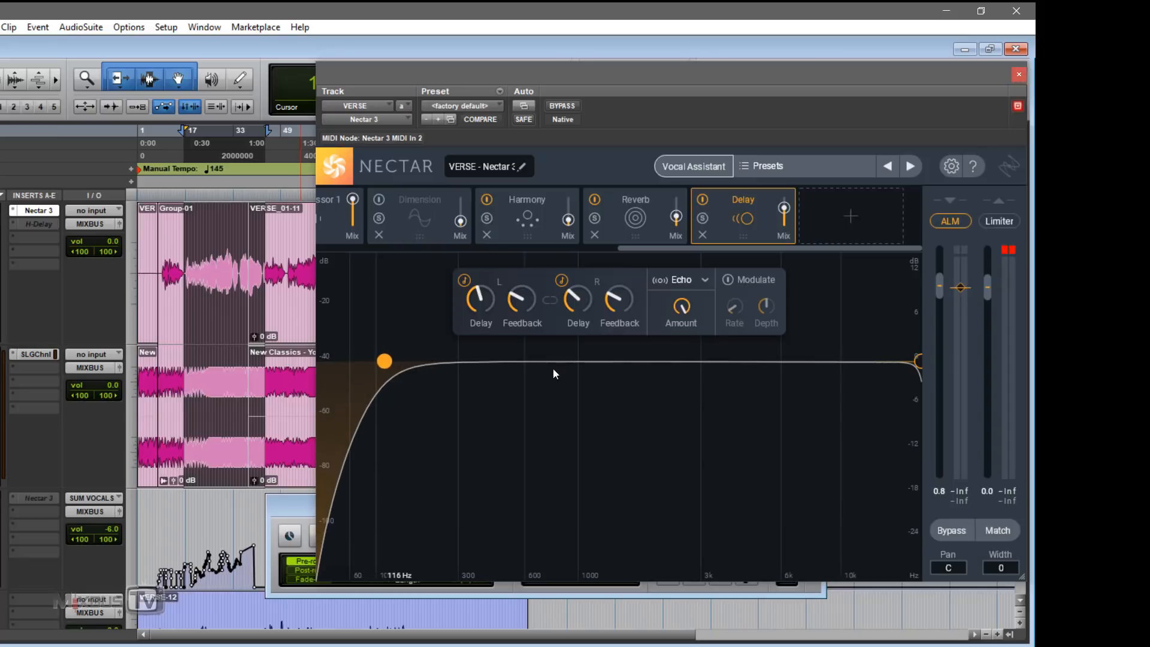
{"action": "left_click_drag", "start_coordinate": [919, 359], "coordinate": [685, 380]}
{"action": "key", "text": "space"}
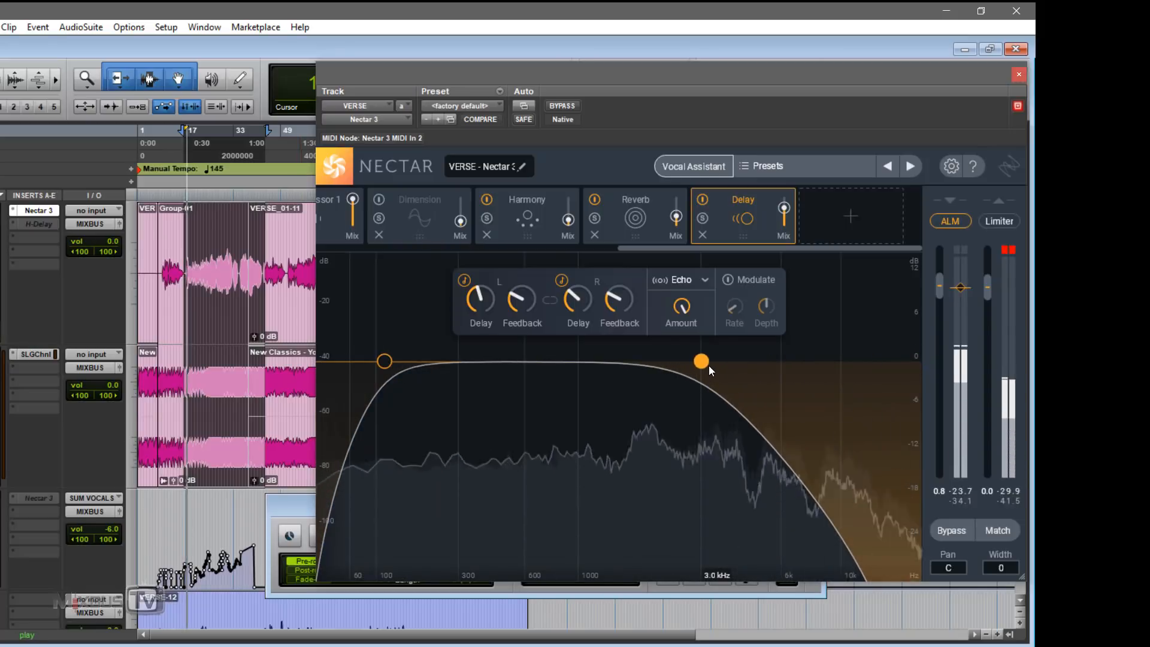
{"action": "left_click_drag", "start_coordinate": [391, 361], "coordinate": [456, 373]}
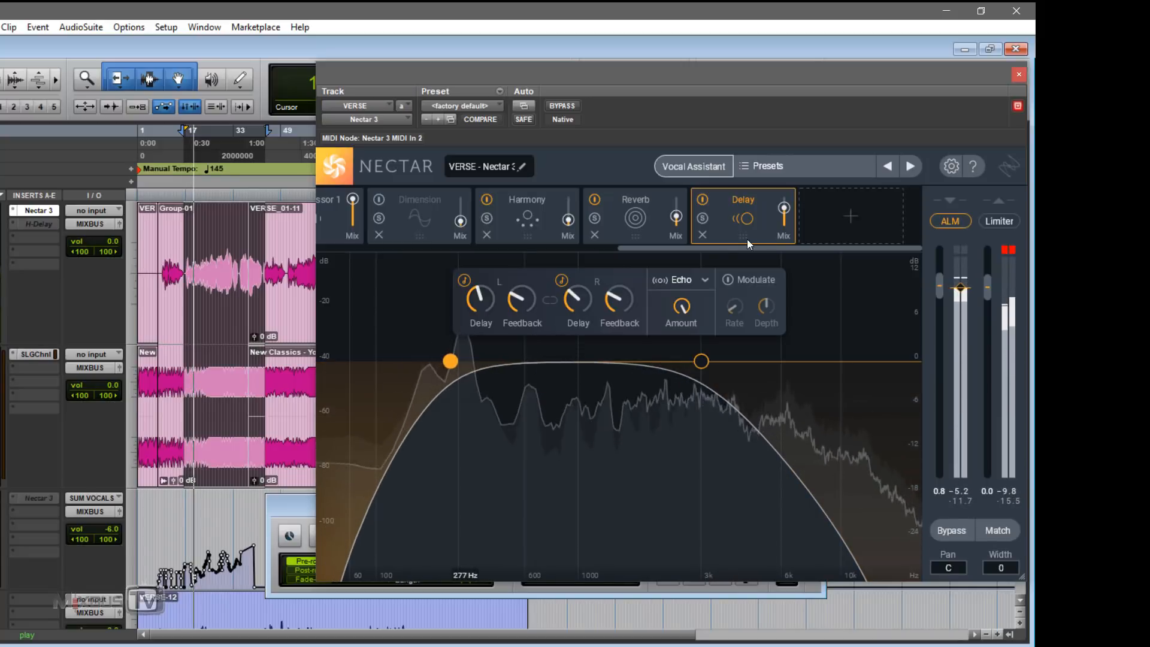
{"action": "left_click_drag", "start_coordinate": [784, 209], "coordinate": [783, 222]}
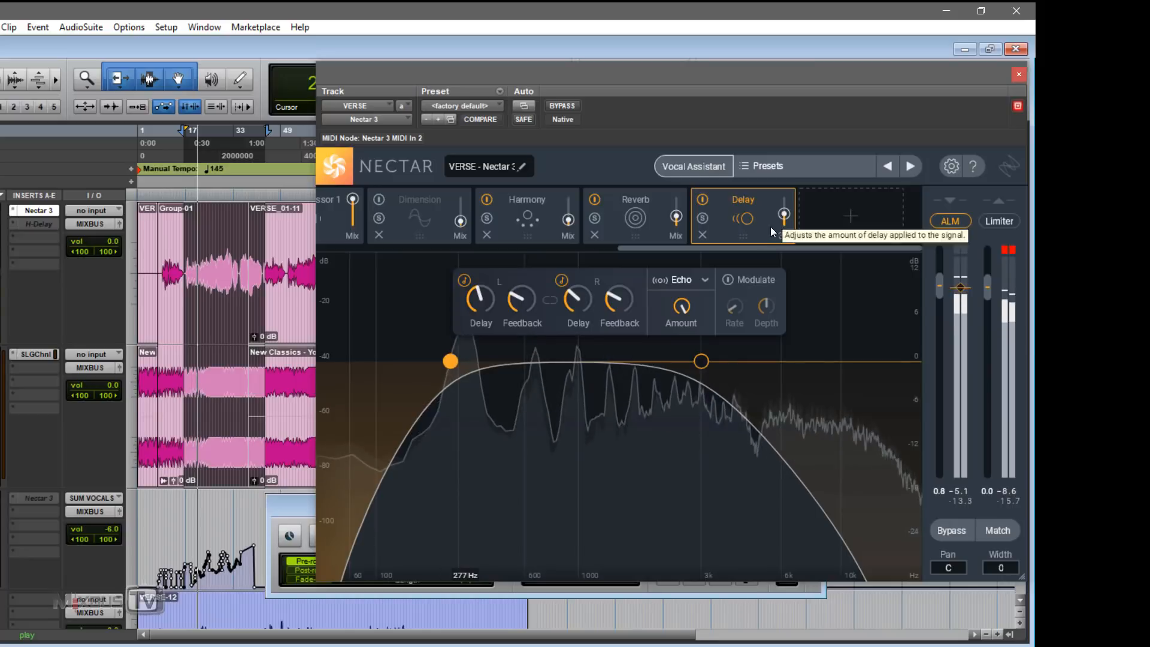
{"action": "left_click_drag", "start_coordinate": [705, 361], "coordinate": [750, 361]}
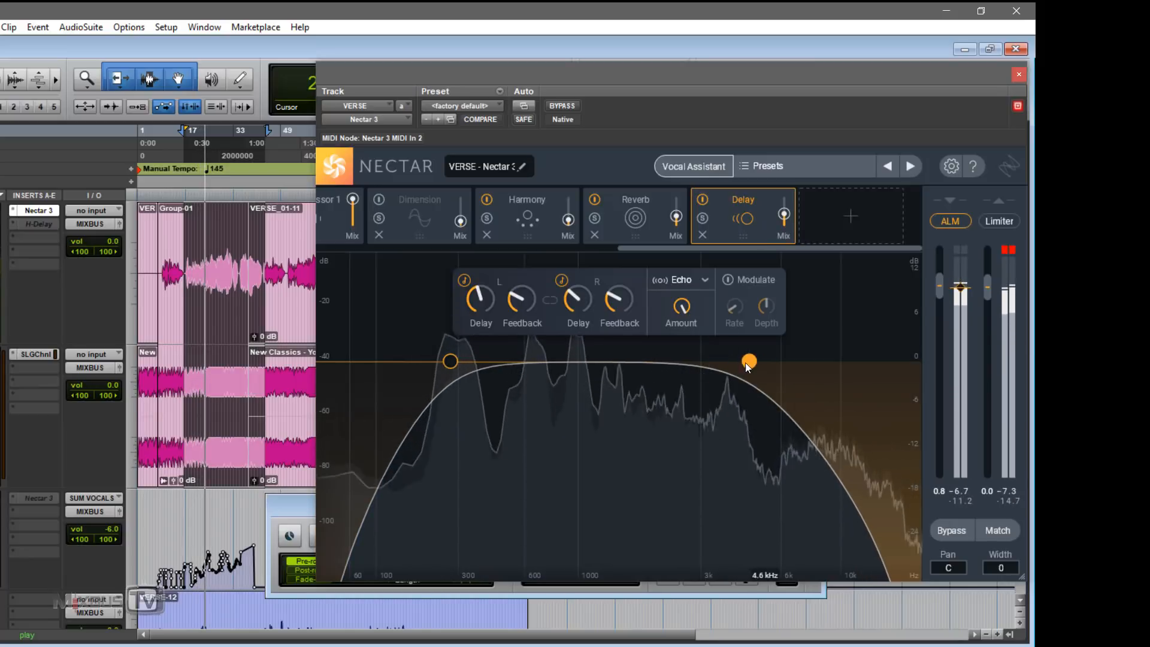
{"action": "left_click_drag", "start_coordinate": [748, 363], "coordinate": [745, 363]}
Turn on modulation in the Delay module and reduce the left and right feedback to about 22%
{"action": "left_click", "coordinate": [728, 280]}
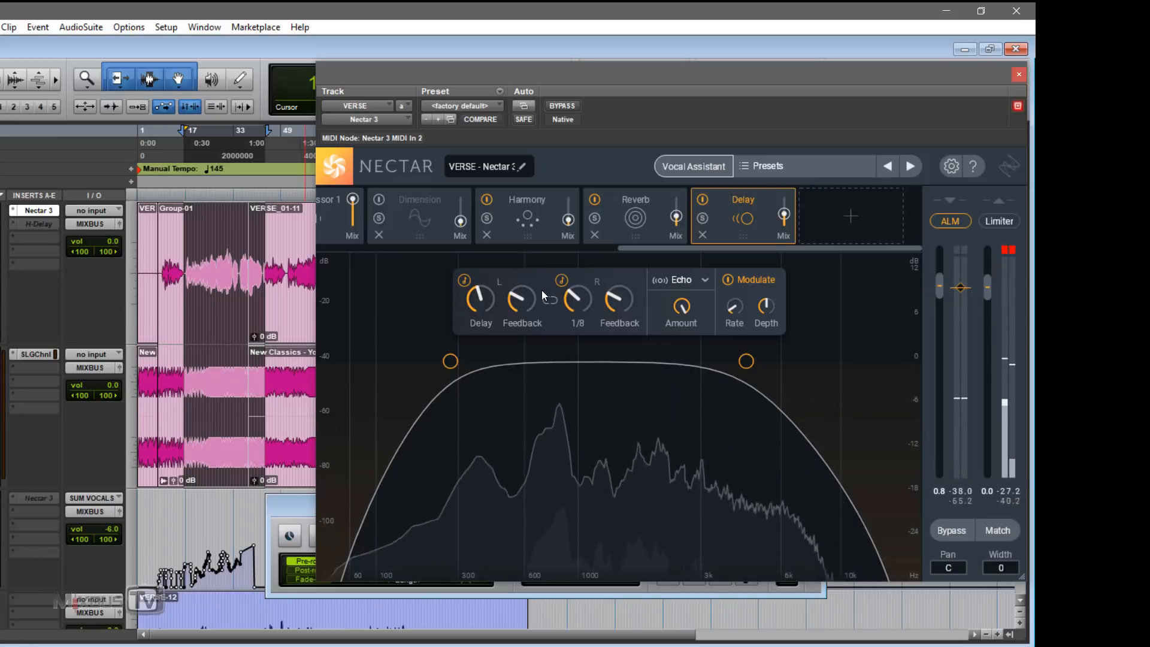
{"action": "left_click_drag", "start_coordinate": [622, 294], "coordinate": [620, 310]}
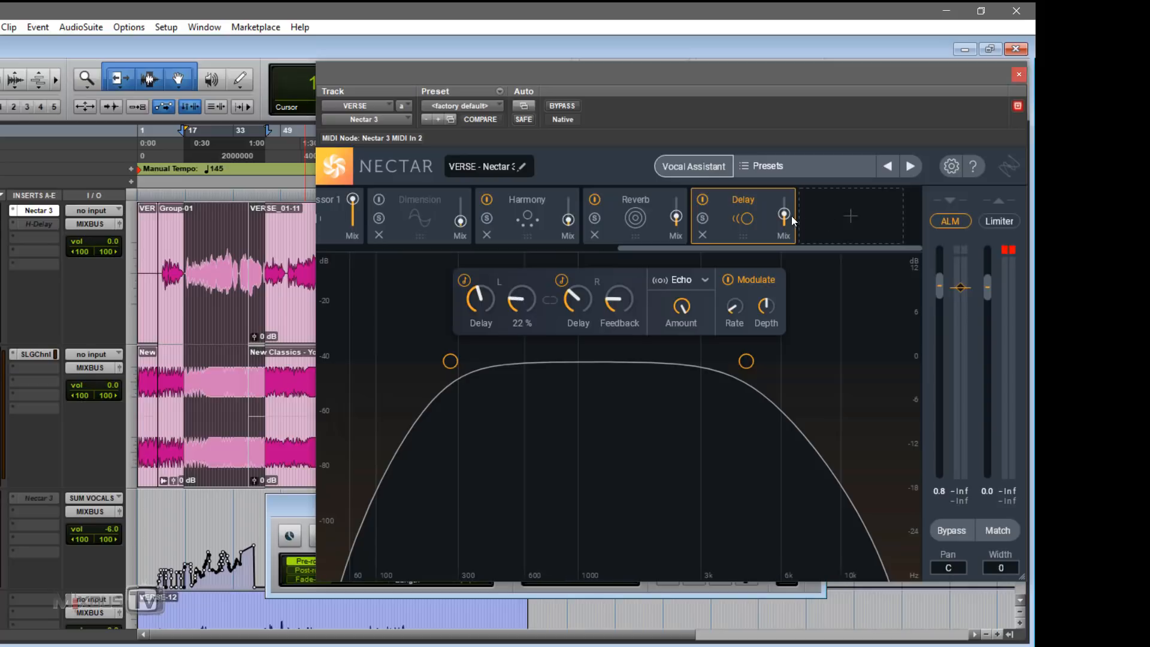
Drop the Delay mix to 0, play the vocal, and bring the mix back up to about 18
{"action": "left_click_drag", "start_coordinate": [786, 218], "coordinate": [794, 248]}
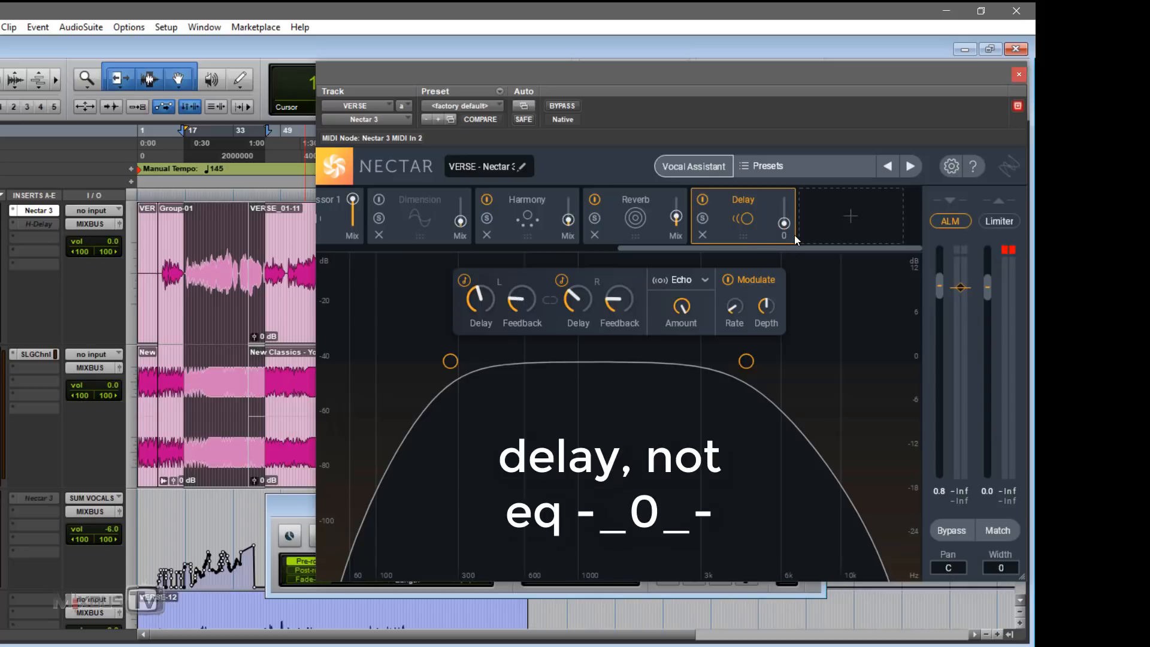
{"action": "key", "text": "space"}
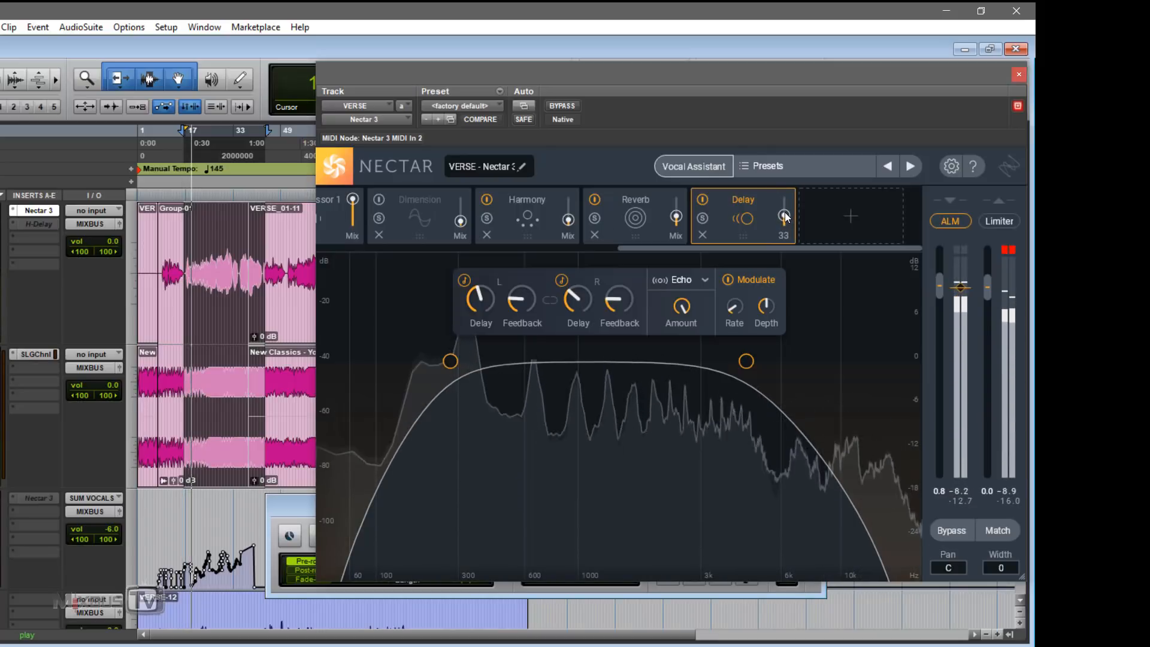
{"action": "left_click_drag", "start_coordinate": [785, 222], "coordinate": [785, 220]}
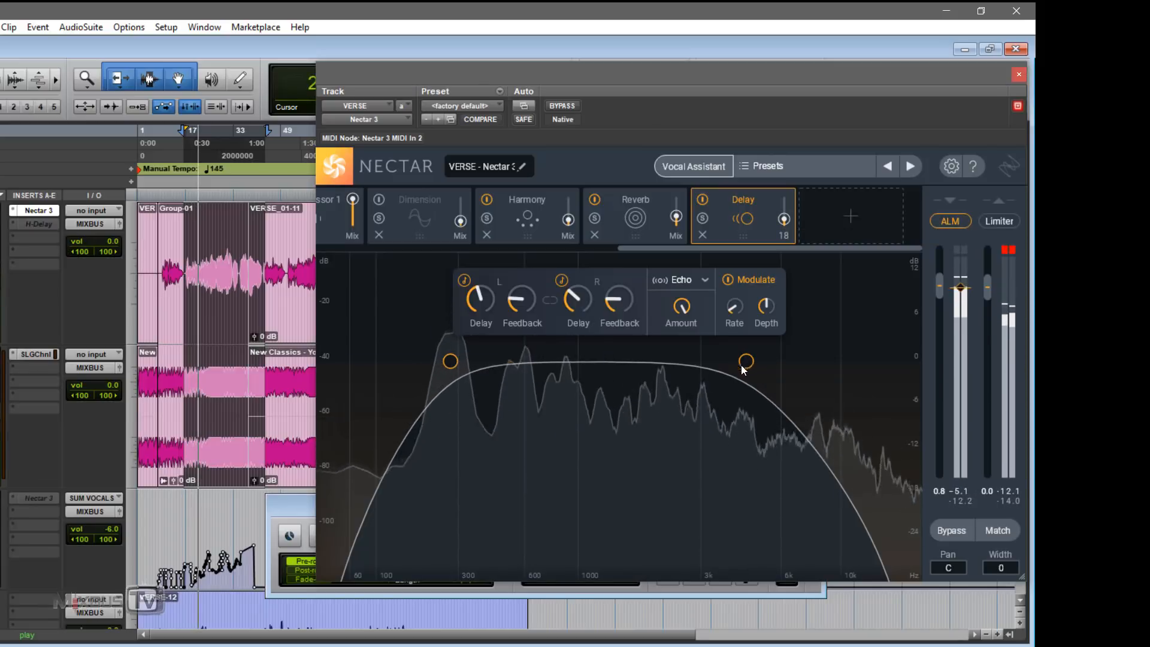
Narrow the delay filter to about 339 Hz low cut and 2.7 kHz high cut, and set the Delay mix to 15
{"action": "left_click_drag", "start_coordinate": [743, 359], "coordinate": [688, 376]}
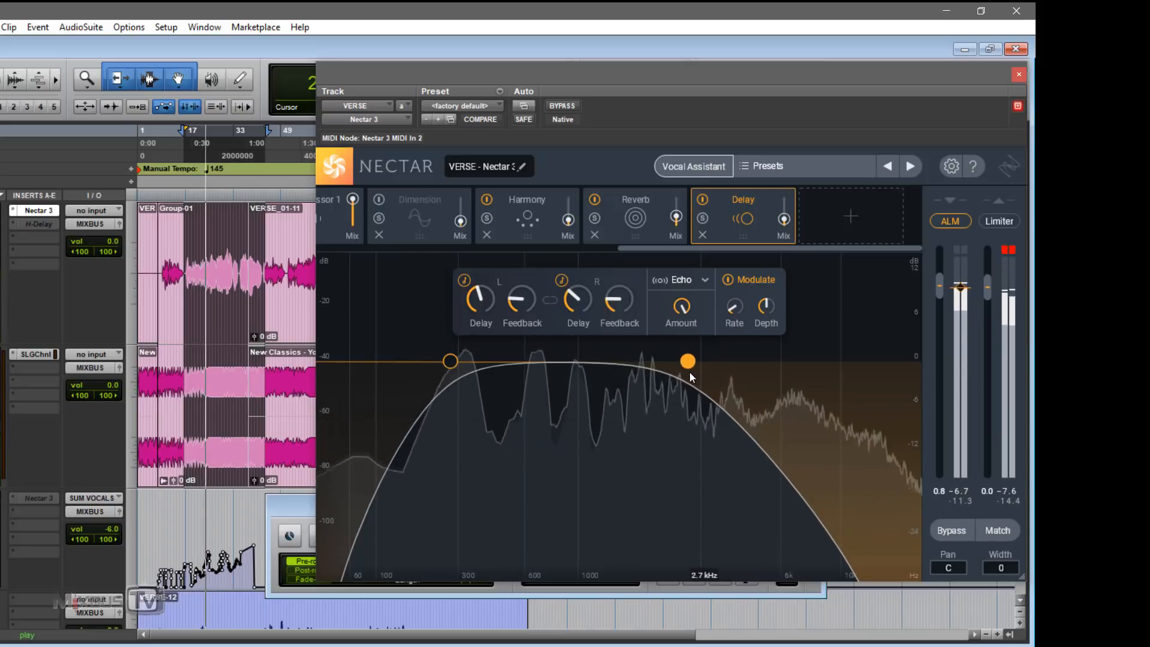
{"action": "left_click_drag", "start_coordinate": [450, 373], "coordinate": [470, 368]}
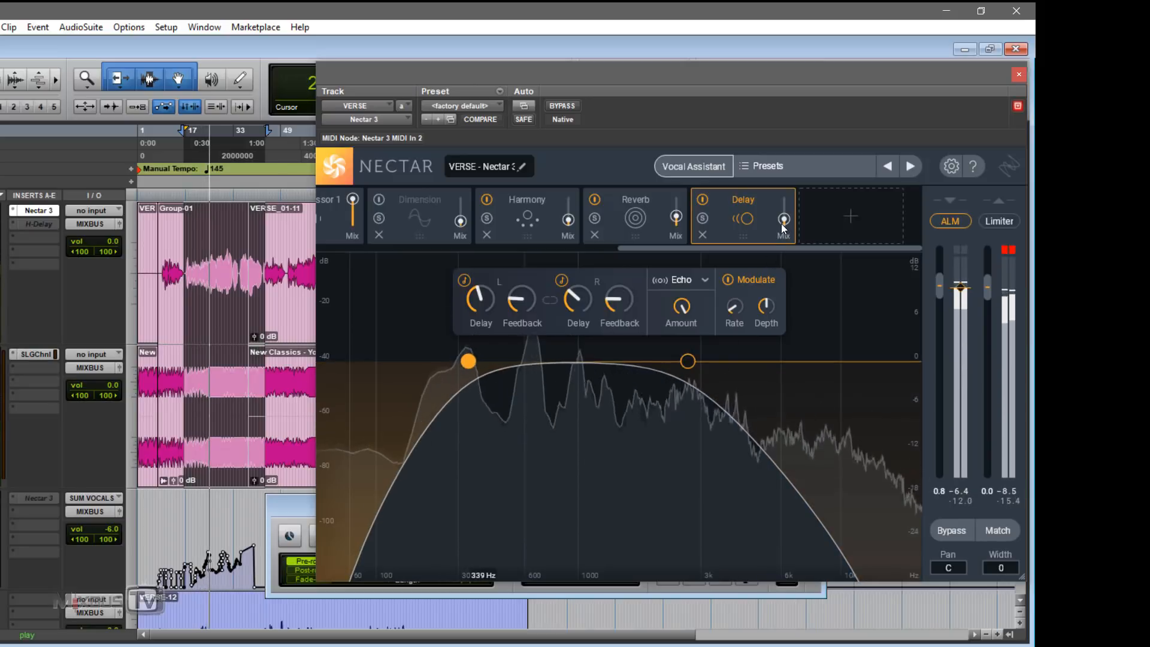
{"action": "left_click_drag", "start_coordinate": [783, 221], "coordinate": [785, 227]}
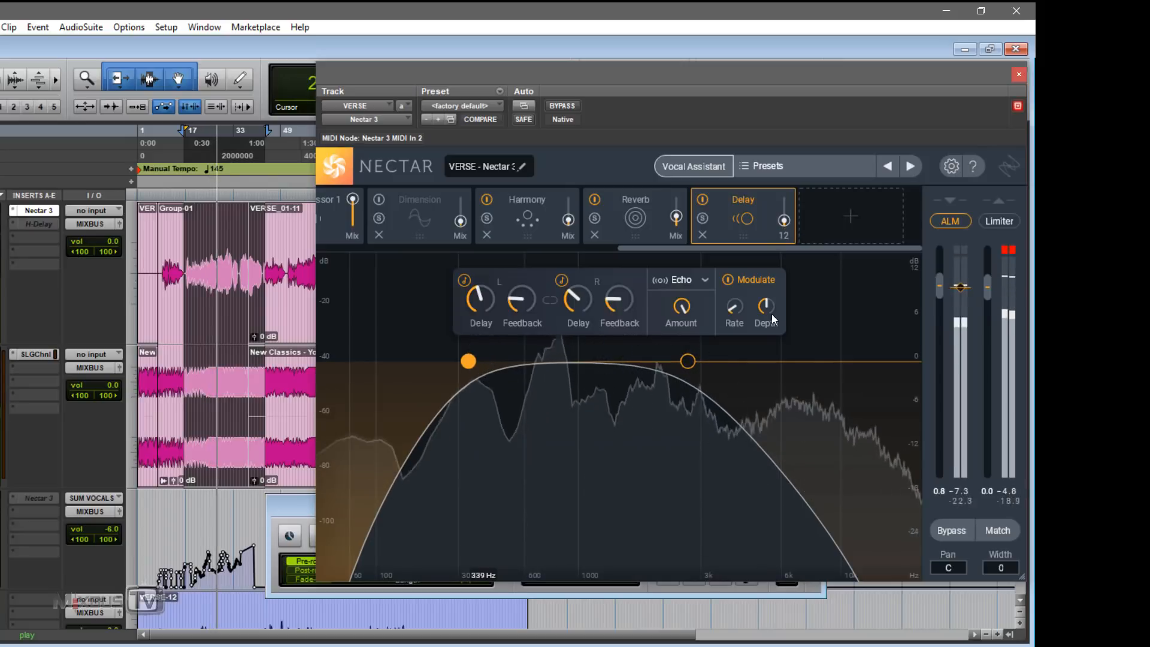
{"action": "double_click", "coordinate": [785, 236]}
{"action": "type", "text": "15"}
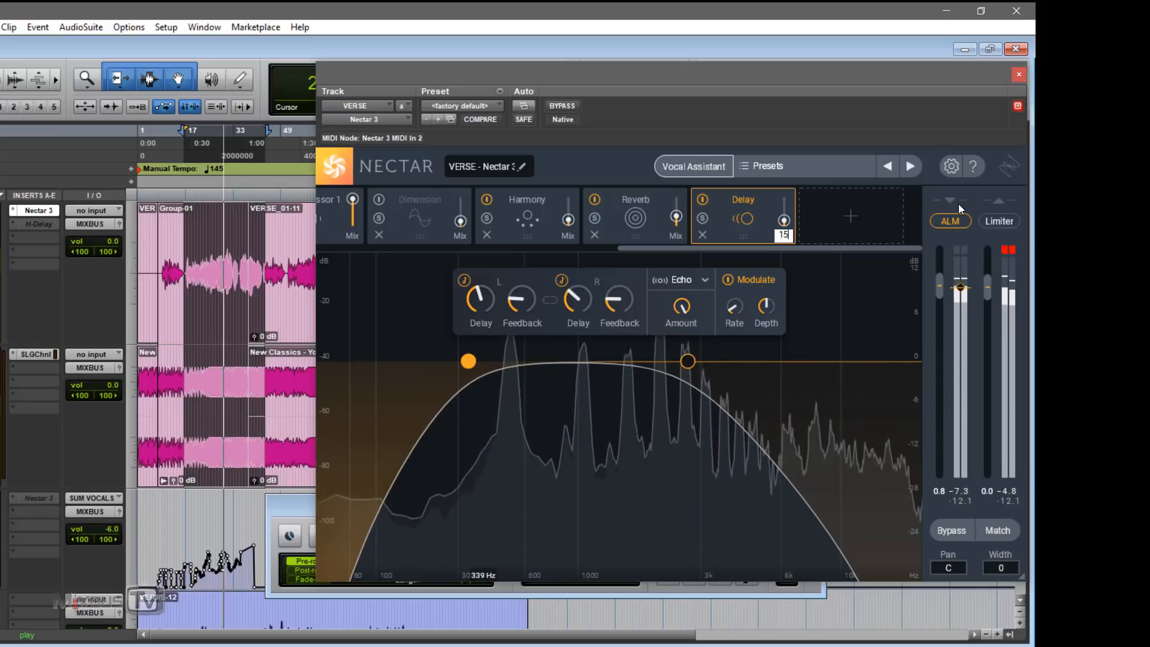
Raise the delay's high cut to about 4.3 kHz and its feedback to 27% left and 25% right, and stop playback
{"action": "key", "text": "Return"}
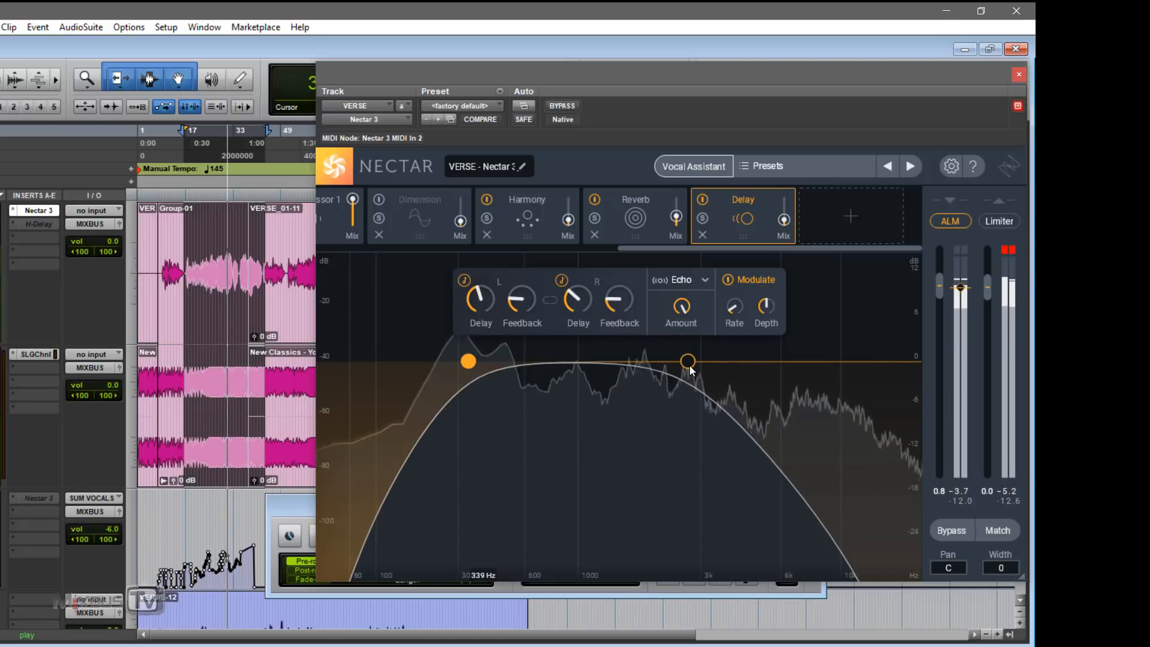
{"action": "left_click_drag", "start_coordinate": [689, 363], "coordinate": [745, 358]}
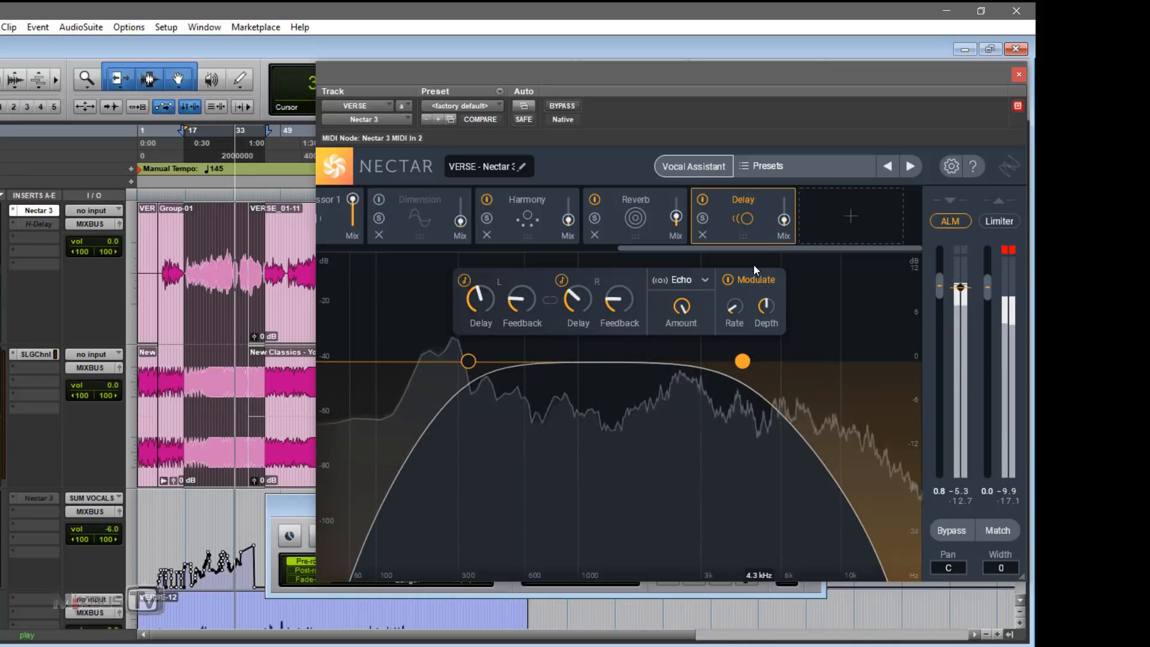
{"action": "left_click_drag", "start_coordinate": [621, 303], "coordinate": [618, 290]}
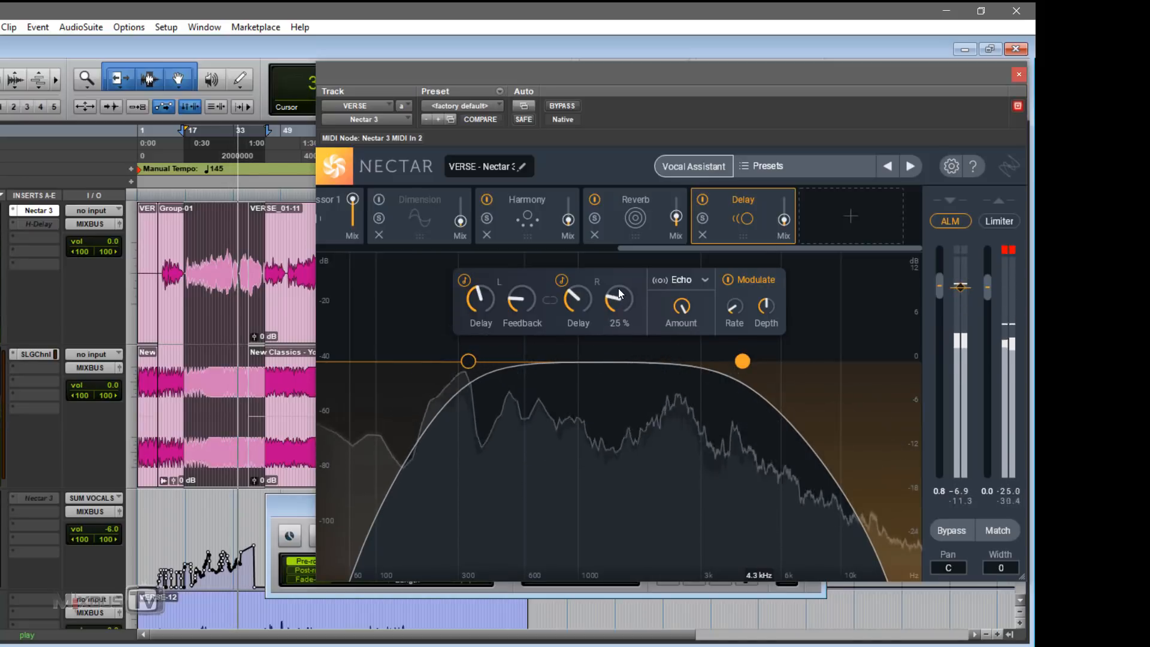
{"action": "left_click_drag", "start_coordinate": [515, 298], "coordinate": [513, 289]}
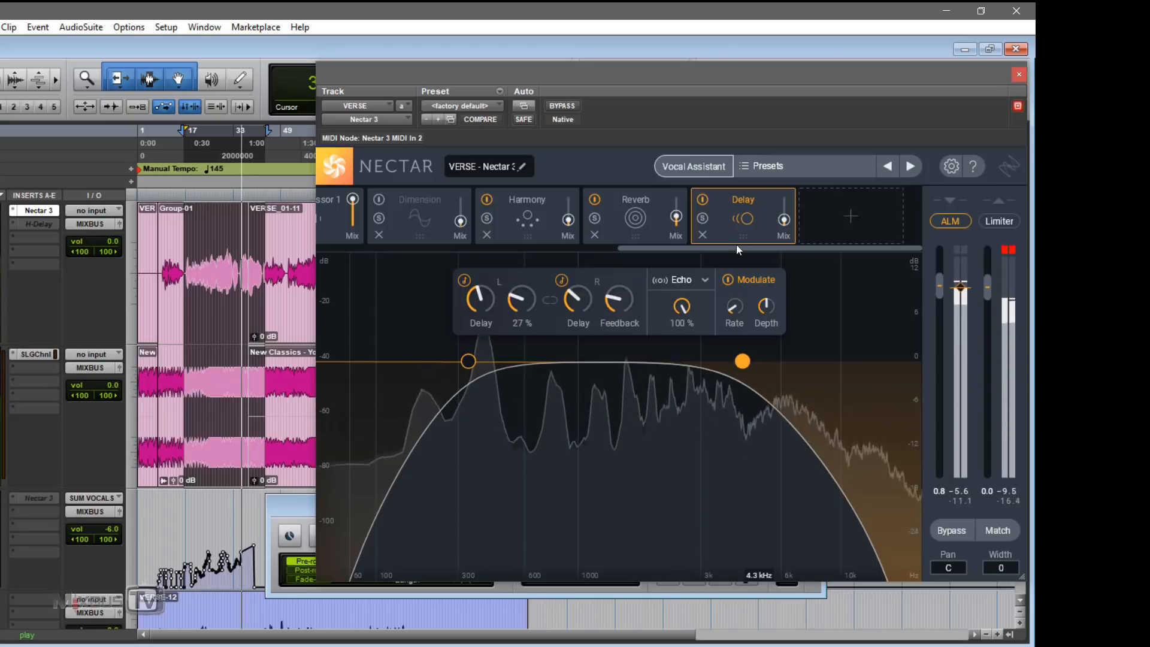
{"action": "left_click_drag", "start_coordinate": [783, 220], "coordinate": [787, 221]}
{"action": "key", "text": "space"}
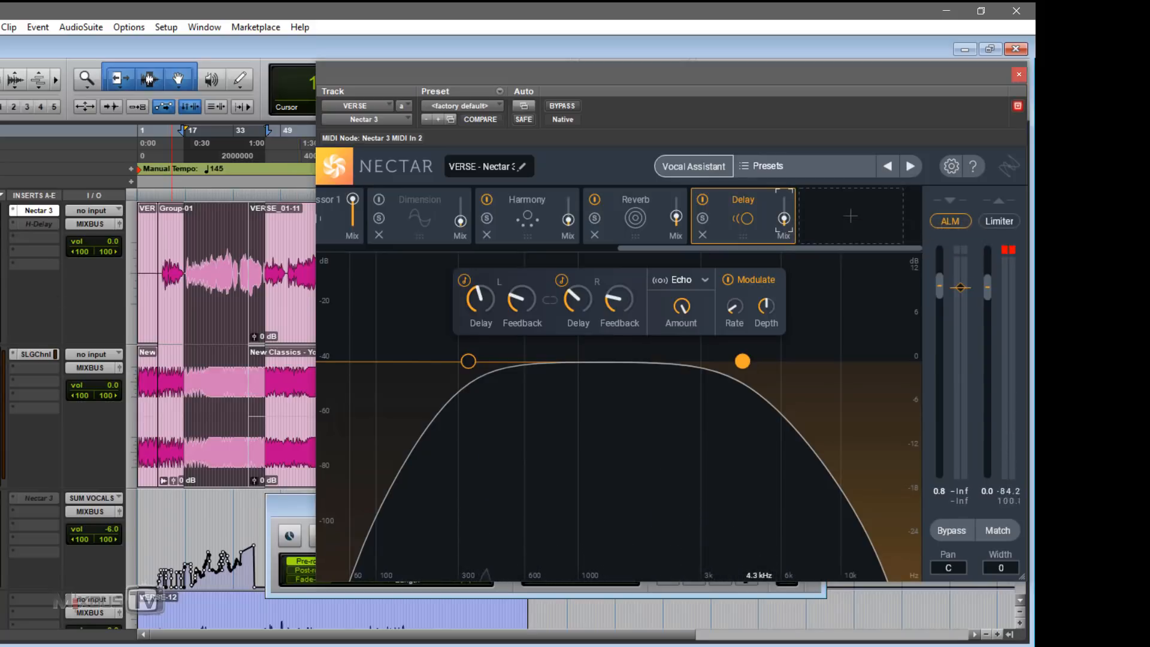
Show the Delay mix automation on the VERSE track and raise it across the section from about bar 20 to bar 40
{"action": "left_click", "coordinate": [1, 234]}
{"action": "left_click", "coordinate": [96, 382]}
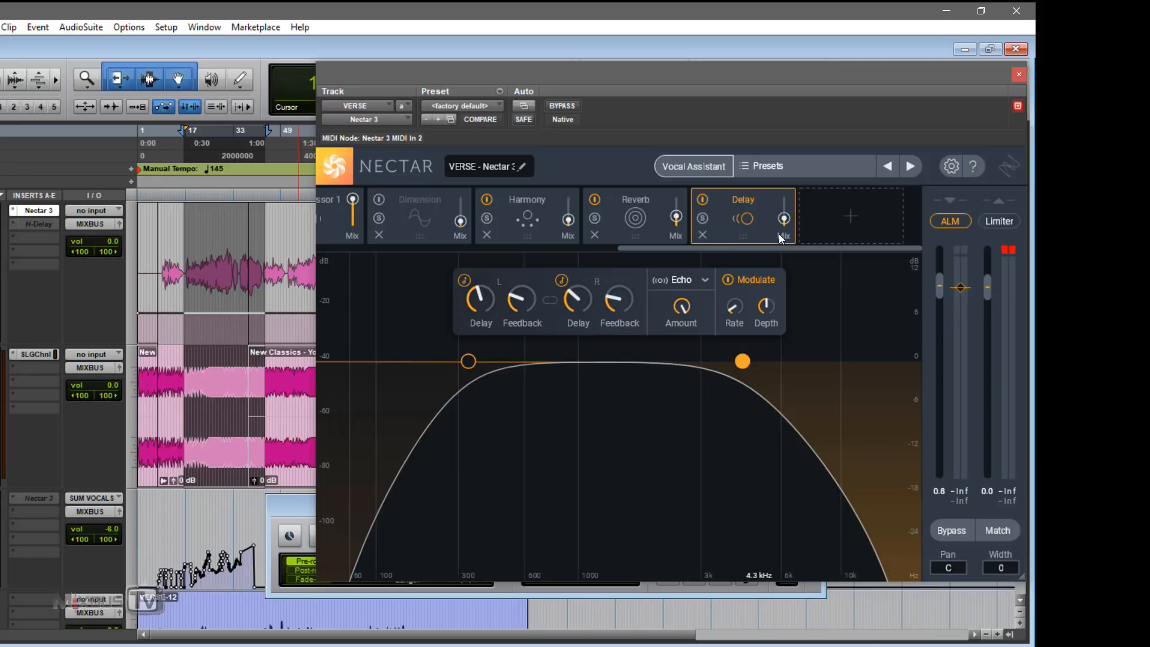
{"action": "left_click_drag", "start_coordinate": [779, 233], "coordinate": [786, 225]}
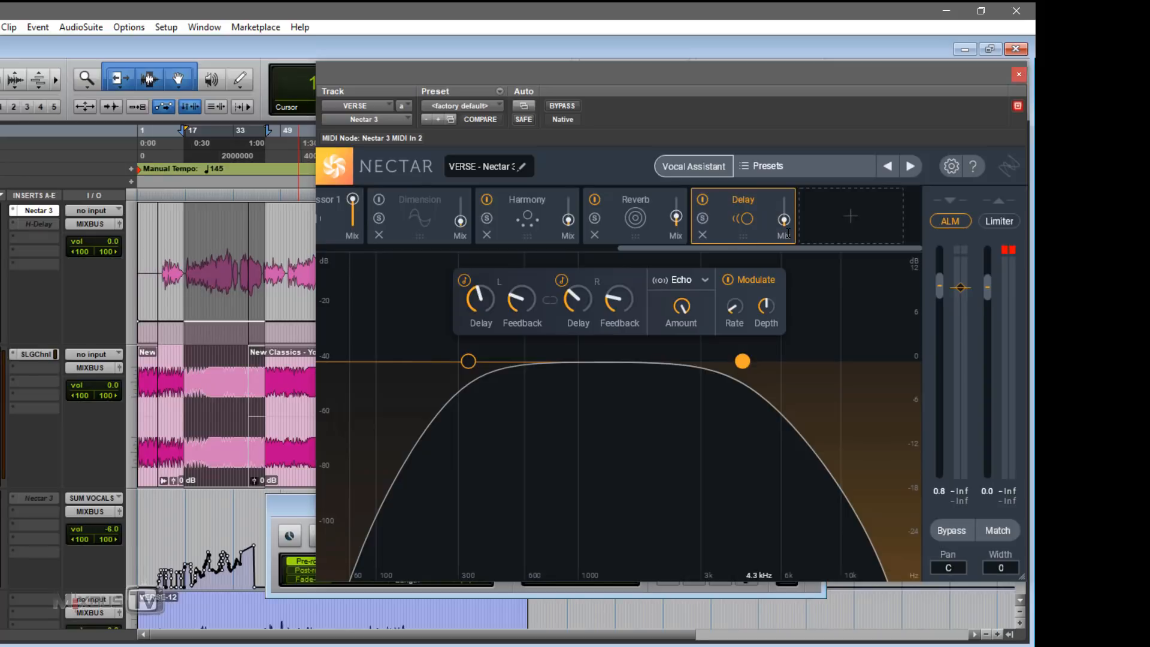
{"action": "left_click_drag", "start_coordinate": [202, 323], "coordinate": [262, 319]}
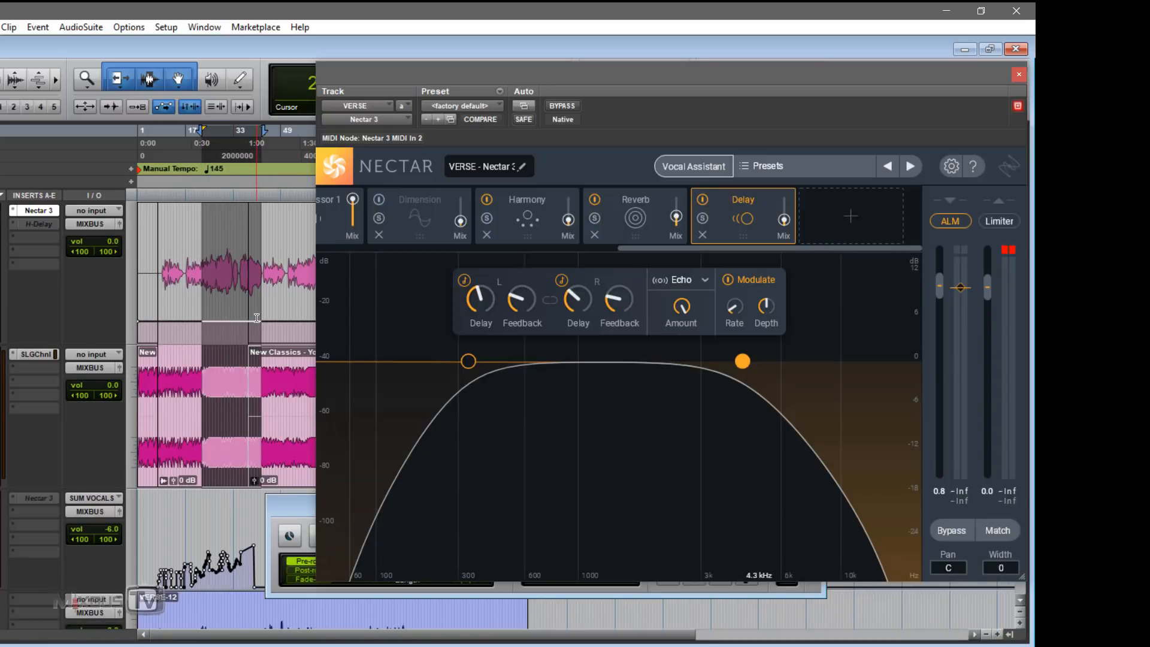
{"action": "left_click", "coordinate": [256, 318]}
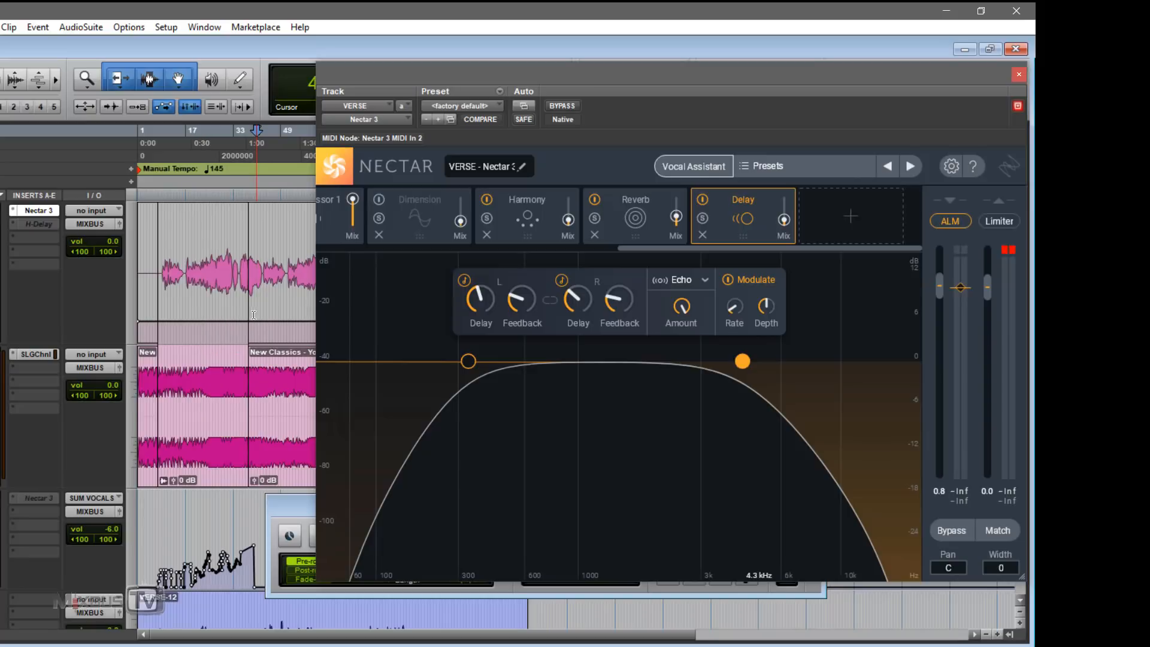
{"action": "left_click_drag", "start_coordinate": [211, 317], "coordinate": [255, 313]}
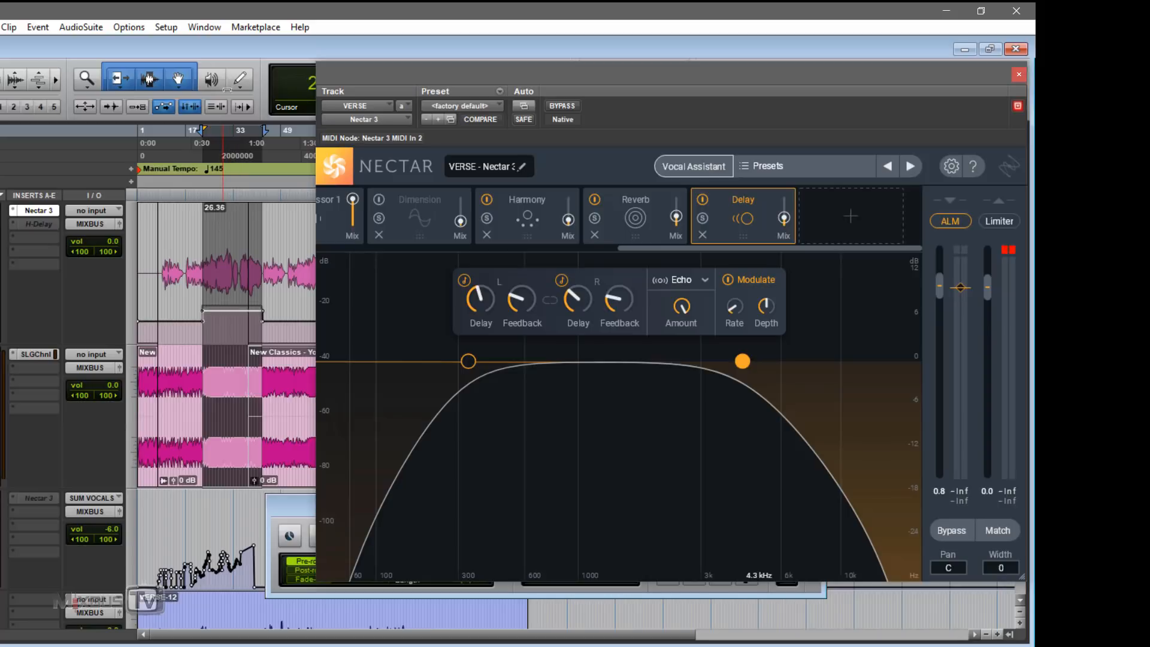
{"action": "left_click", "coordinate": [193, 314]}
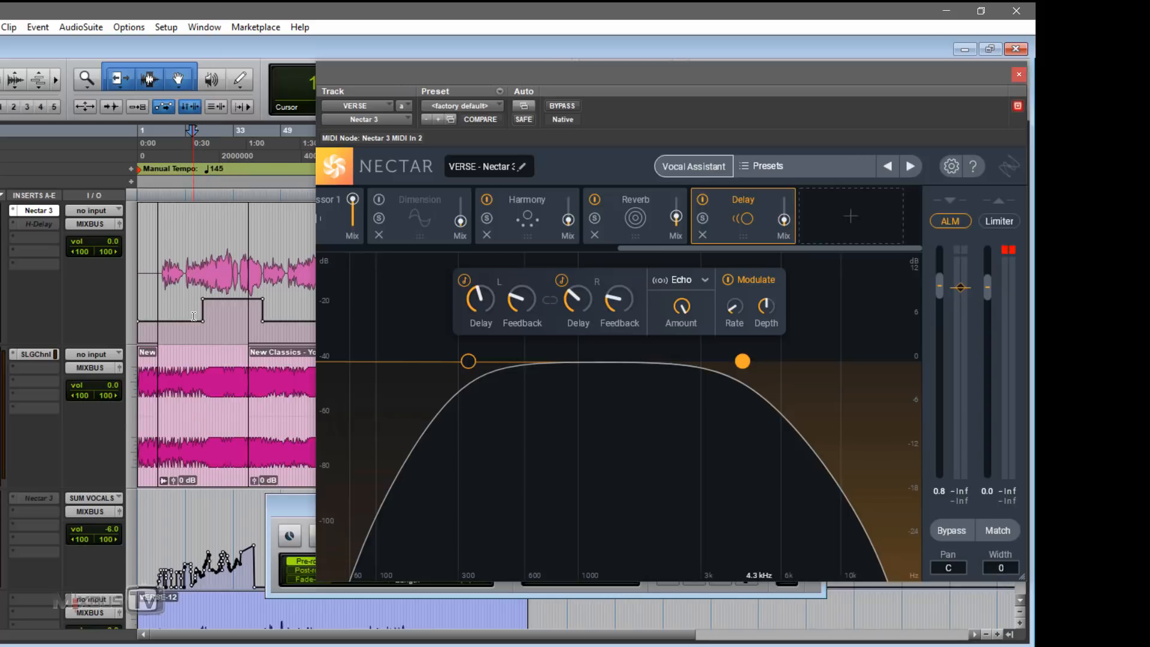
Turn the sudden start of the raised Delay mix automation section into a short upward ramp
{"action": "key", "text": "t"}
{"action": "scroll", "coordinate": [225, 314], "scroll_direction": "right", "scroll_amount": 3}
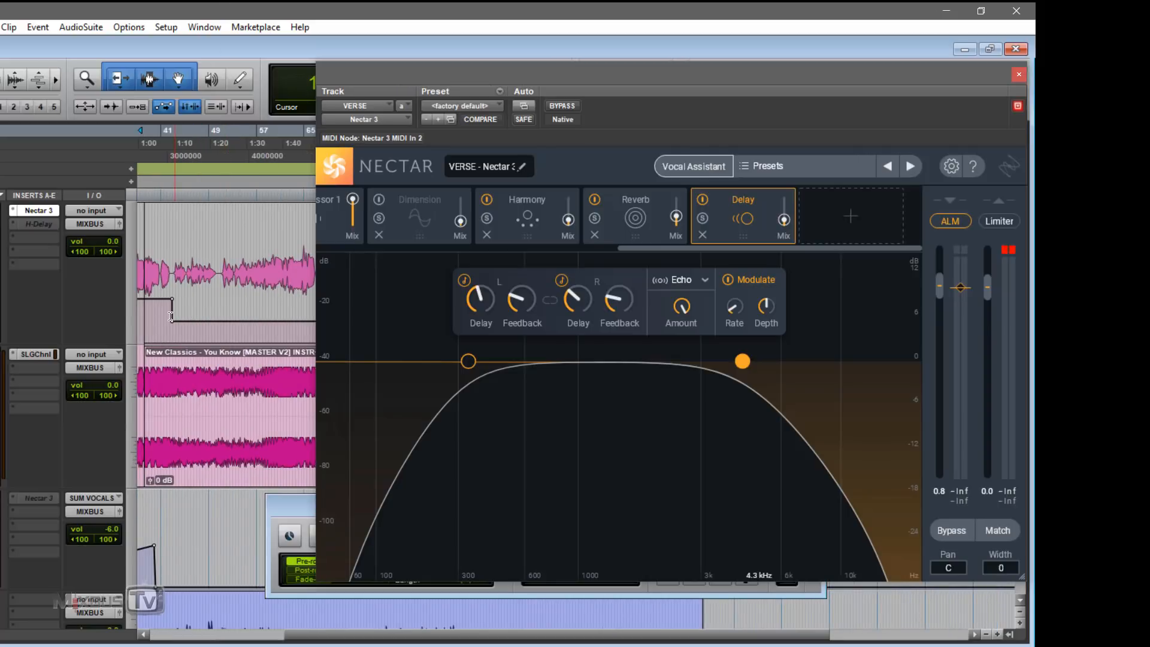
{"action": "key", "text": "t"}
{"action": "scroll", "coordinate": [185, 322], "scroll_direction": "right", "scroll_amount": 3}
{"action": "scroll", "coordinate": [189, 321], "scroll_direction": "left", "scroll_amount": 10}
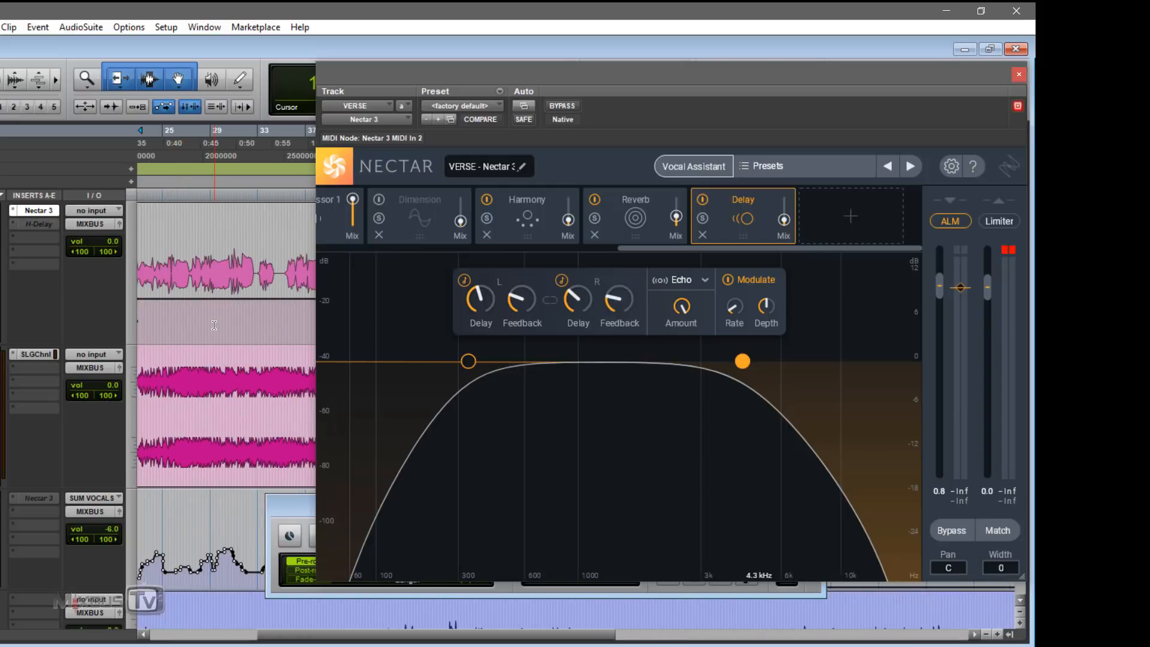
{"action": "scroll", "coordinate": [241, 326], "scroll_direction": "right", "scroll_amount": 1}
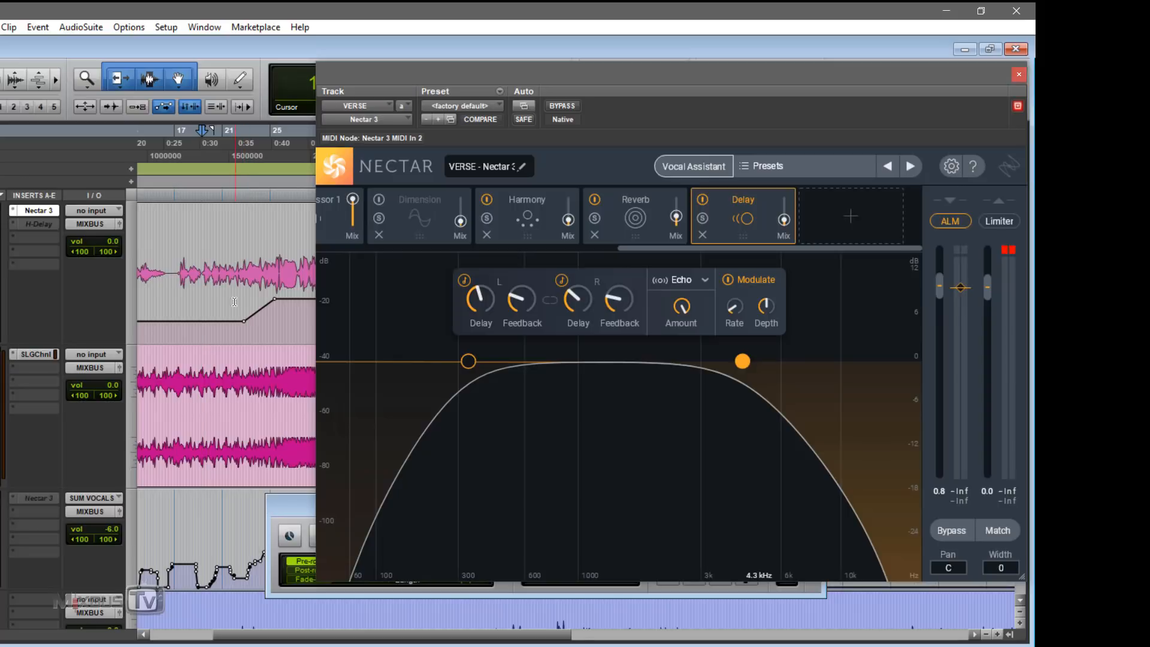
Play the vocal through the ramped automation section and listen to how the delay comes in
{"action": "key", "text": "space"}
{"action": "key", "text": "r"}
{"action": "key", "text": "r"}
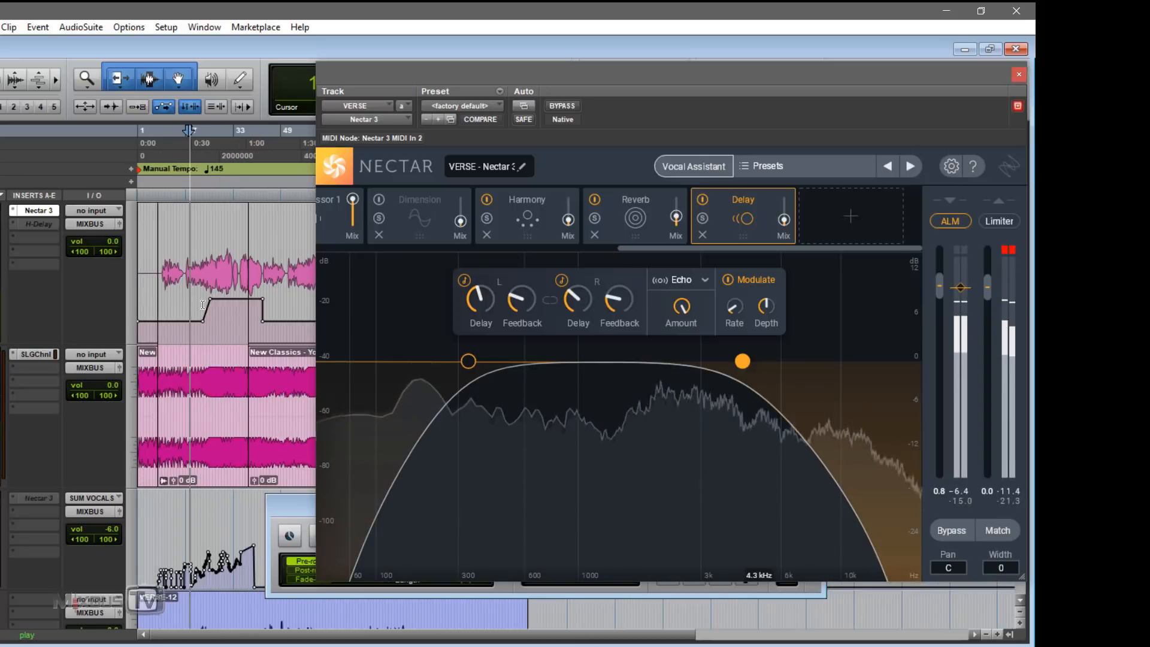
{"action": "scroll", "coordinate": [208, 305], "scroll_direction": "right", "scroll_amount": 2}
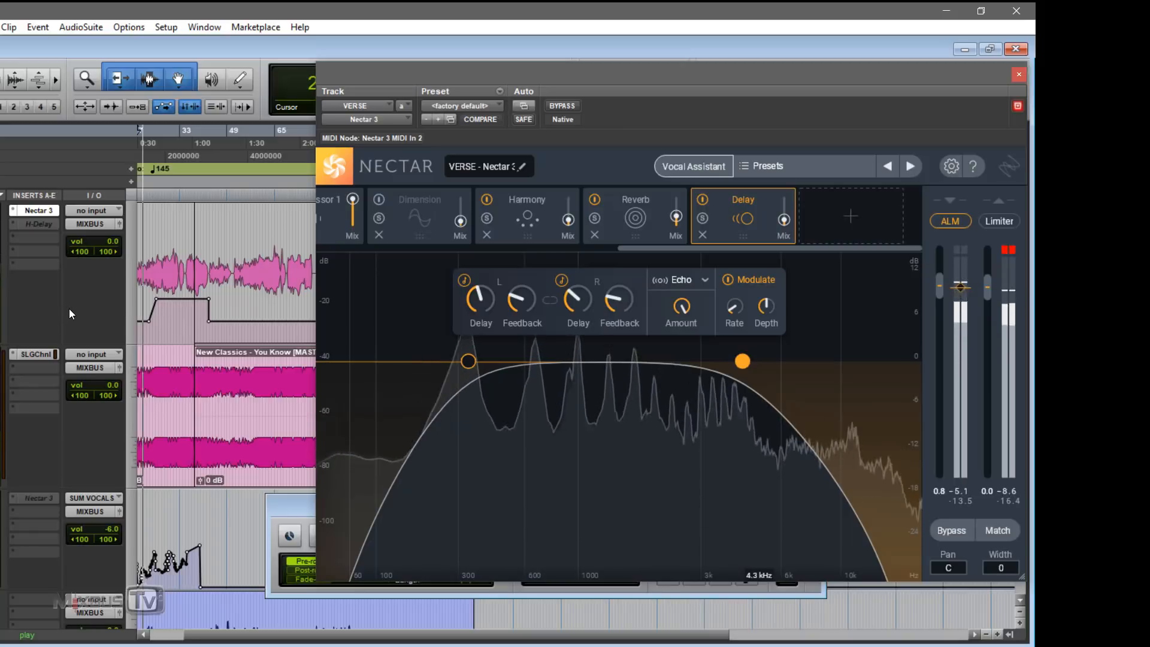
{"action": "key", "text": "t"}
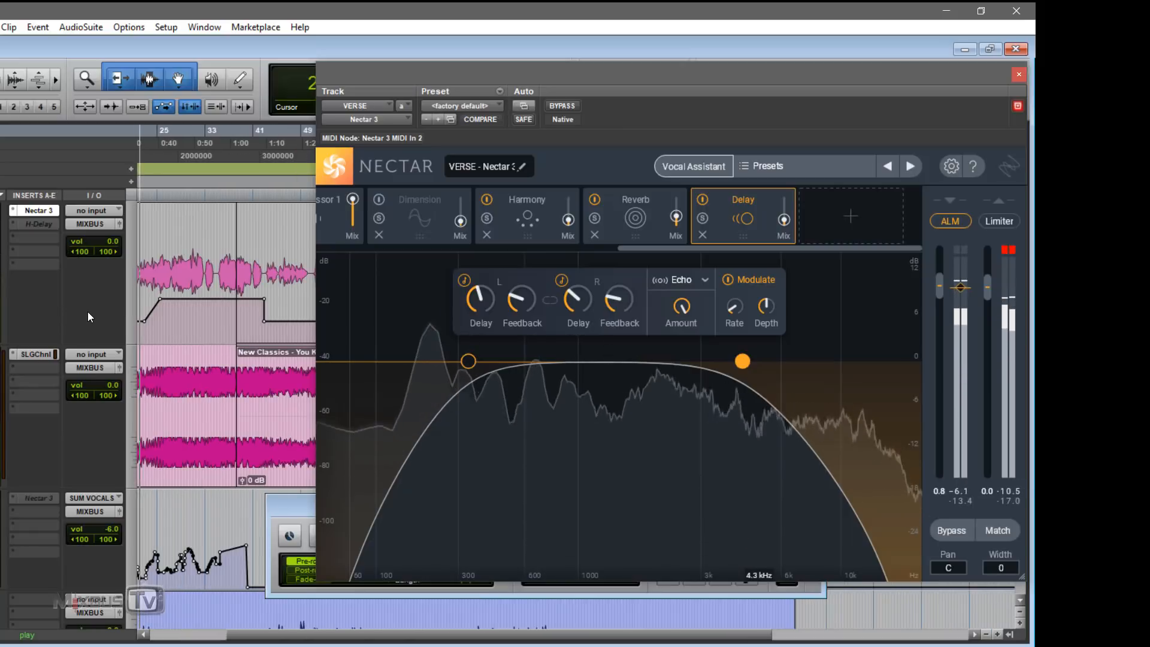
{"action": "scroll", "coordinate": [91, 317], "scroll_direction": "left", "scroll_amount": 2}
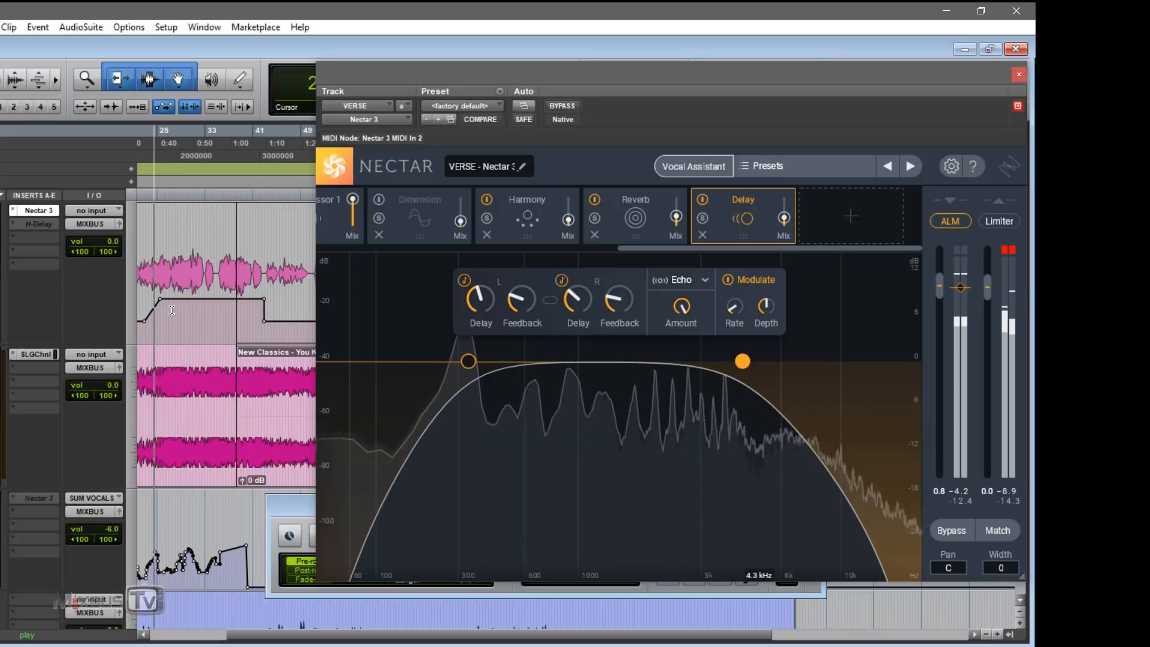
{"action": "key", "text": "r"}
{"action": "key", "text": "r"}
{"action": "key", "text": "r"}
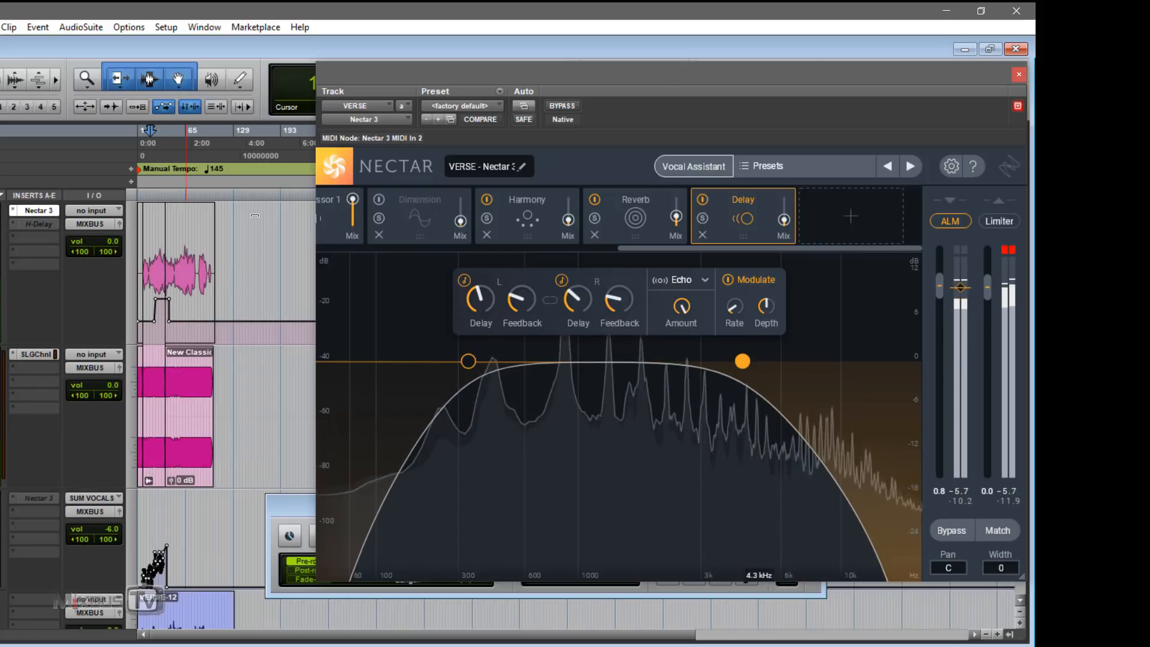
Lower the whole Delay mix automation line on the VERSE track slightly and play the vocal again
{"action": "key", "text": "space"}
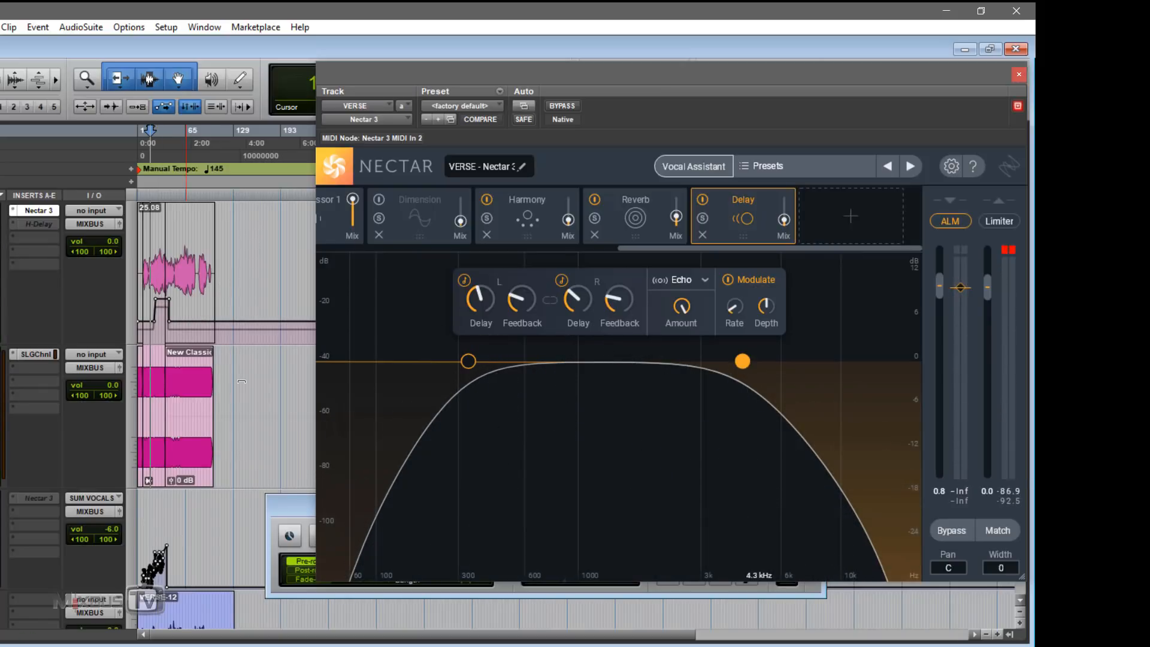
{"action": "key", "text": "space"}
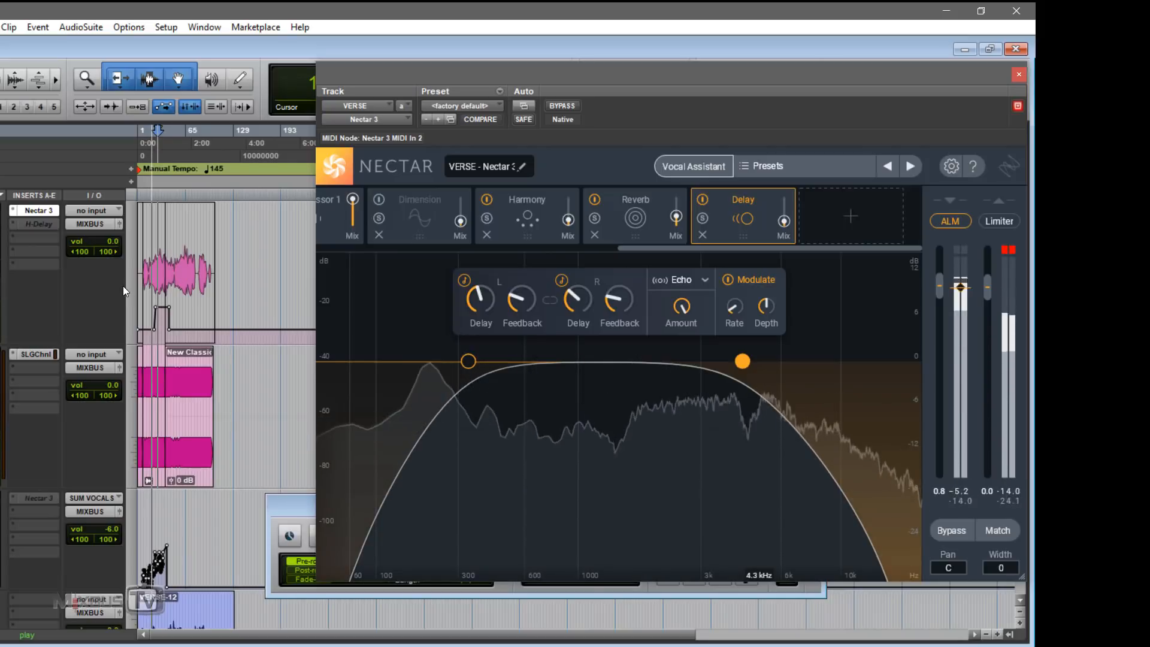
{"action": "key", "text": "t"}
{"action": "key", "text": "t"}
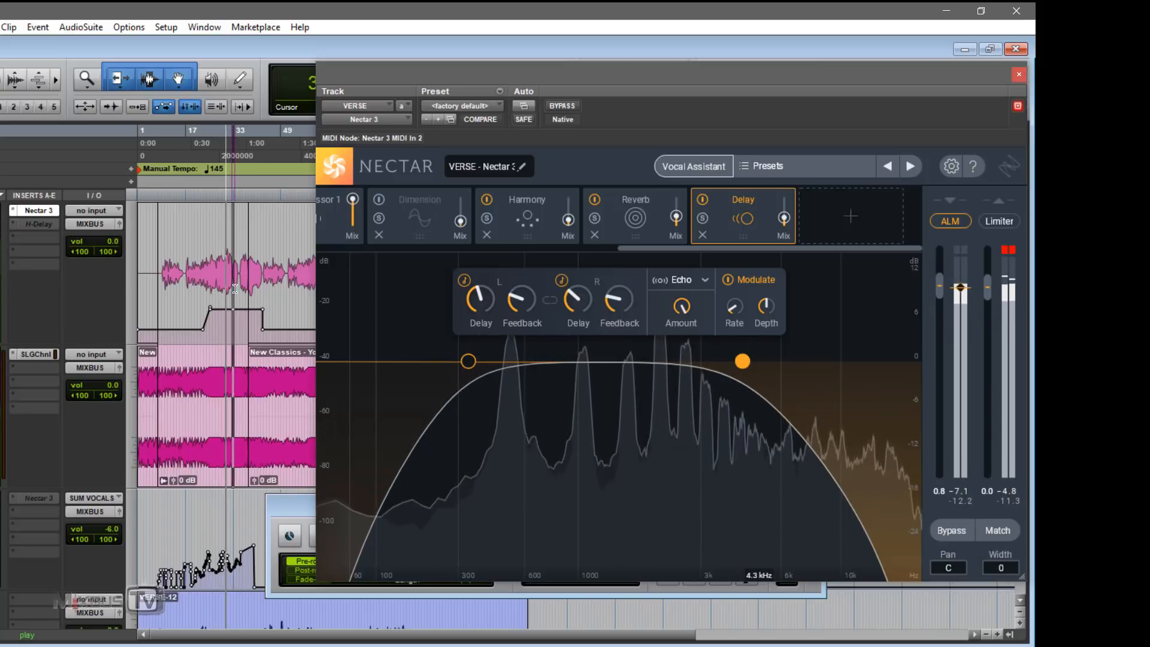
Bring the raised section of the Delay mix automation down closer to the base level, including its starting breakpoint
{"action": "left_click_drag", "start_coordinate": [229, 225], "coordinate": [229, 232]}
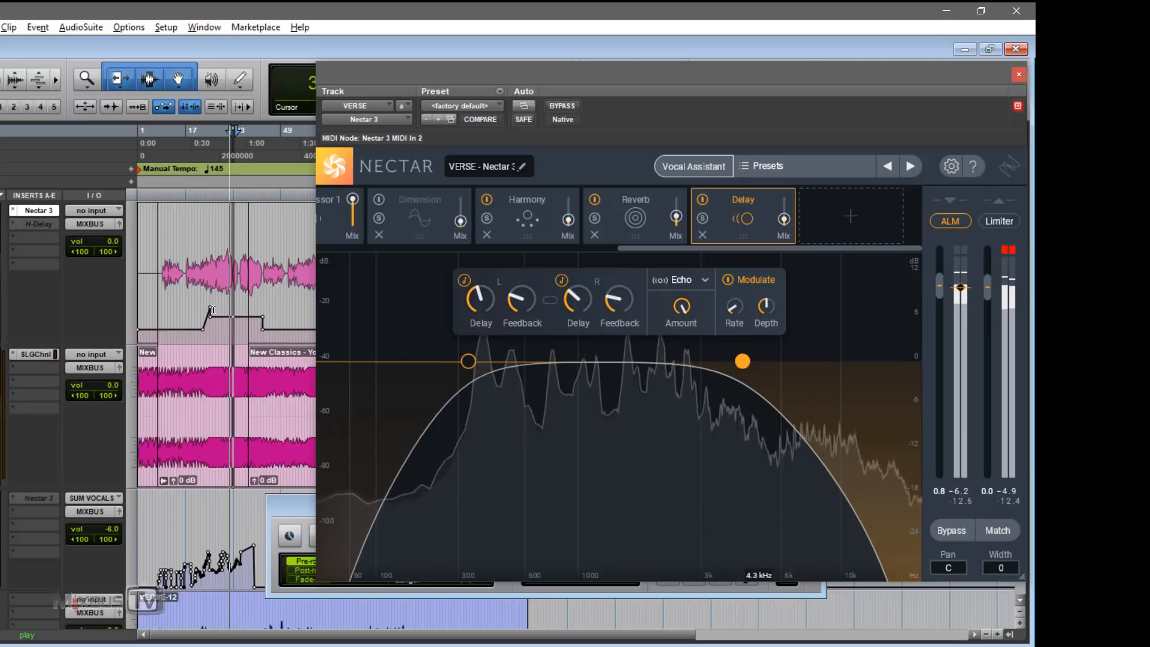
{"action": "left_click_drag", "start_coordinate": [210, 308], "coordinate": [211, 317]}
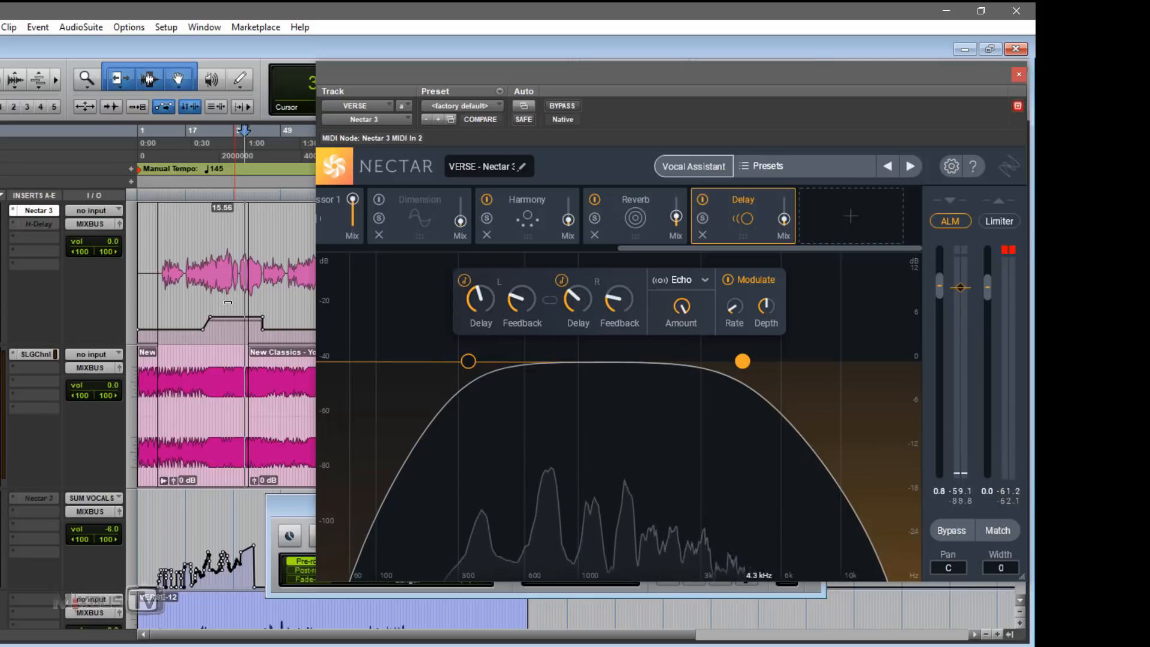
{"action": "left_click_drag", "start_coordinate": [221, 211], "coordinate": [227, 314]}
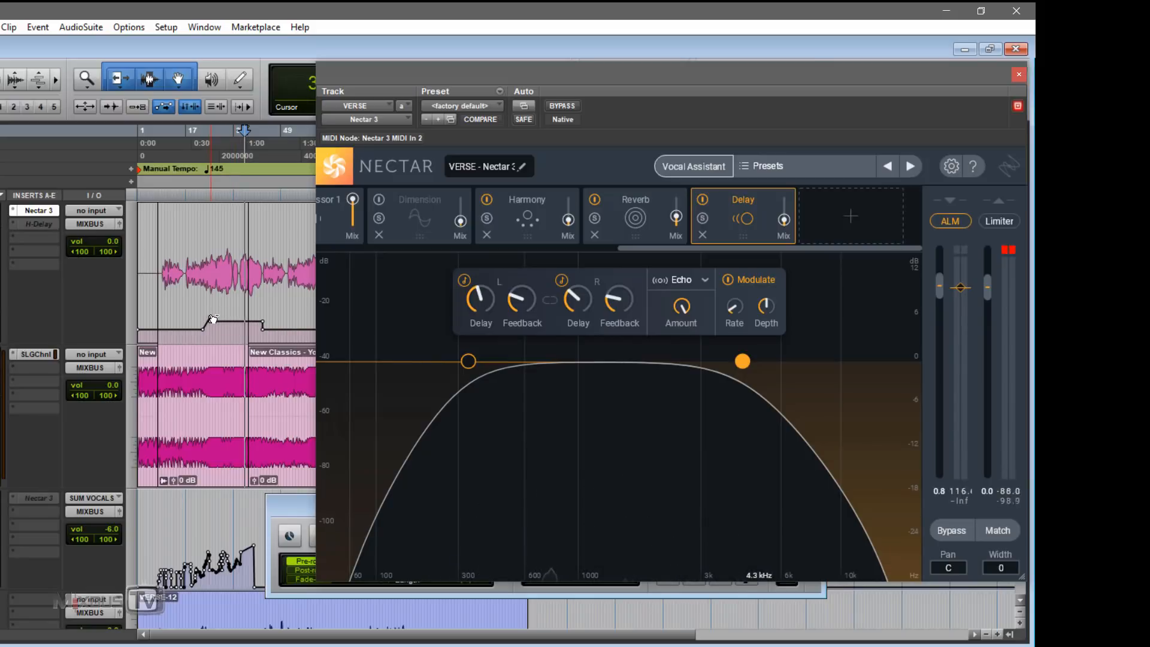
Slope the end of the raised Delay mix automation section slightly and replay the vocal from just before the rise
{"action": "key", "text": "r"}
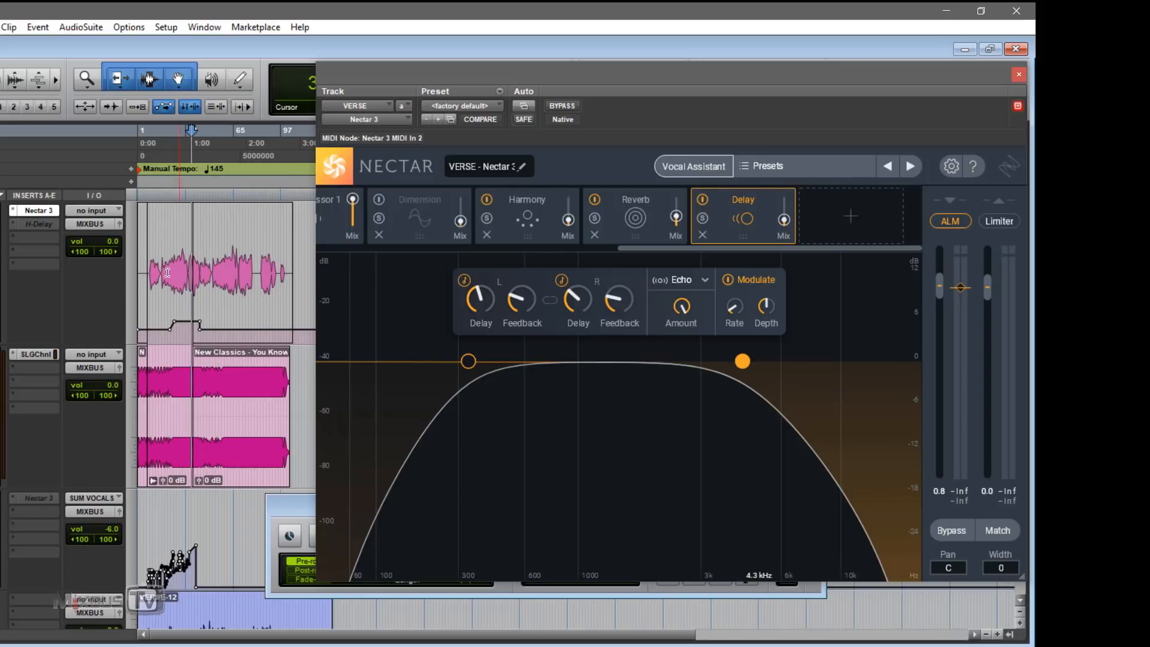
{"action": "key", "text": "t"}
{"action": "key", "text": "space"}
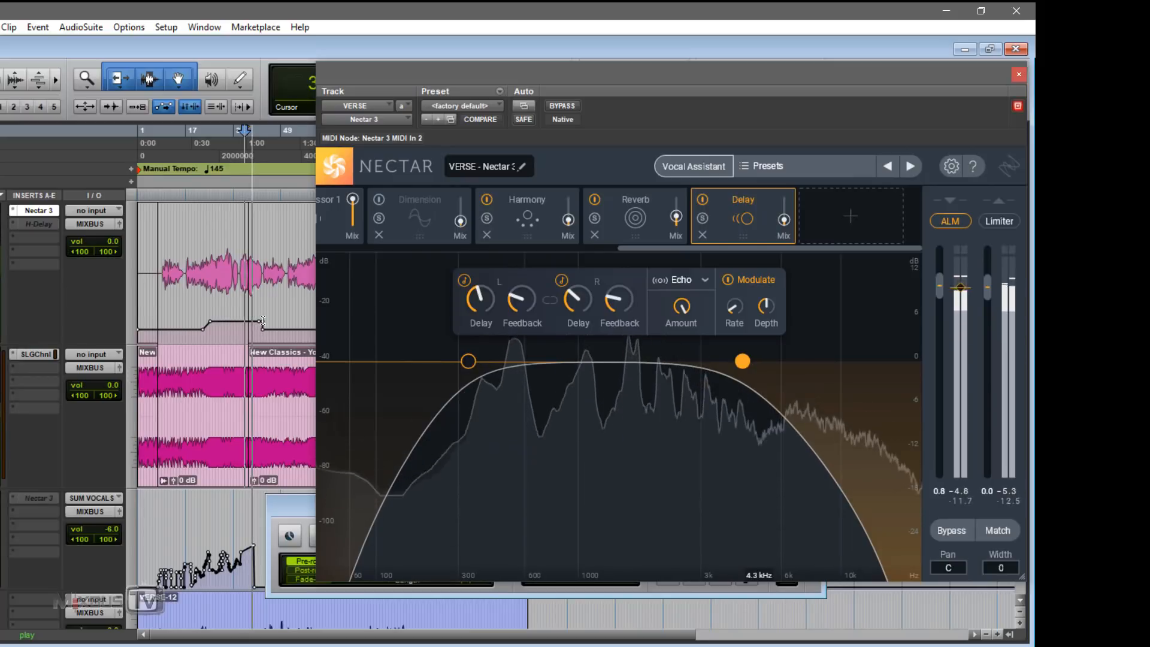
{"action": "left_click", "coordinate": [198, 293]}
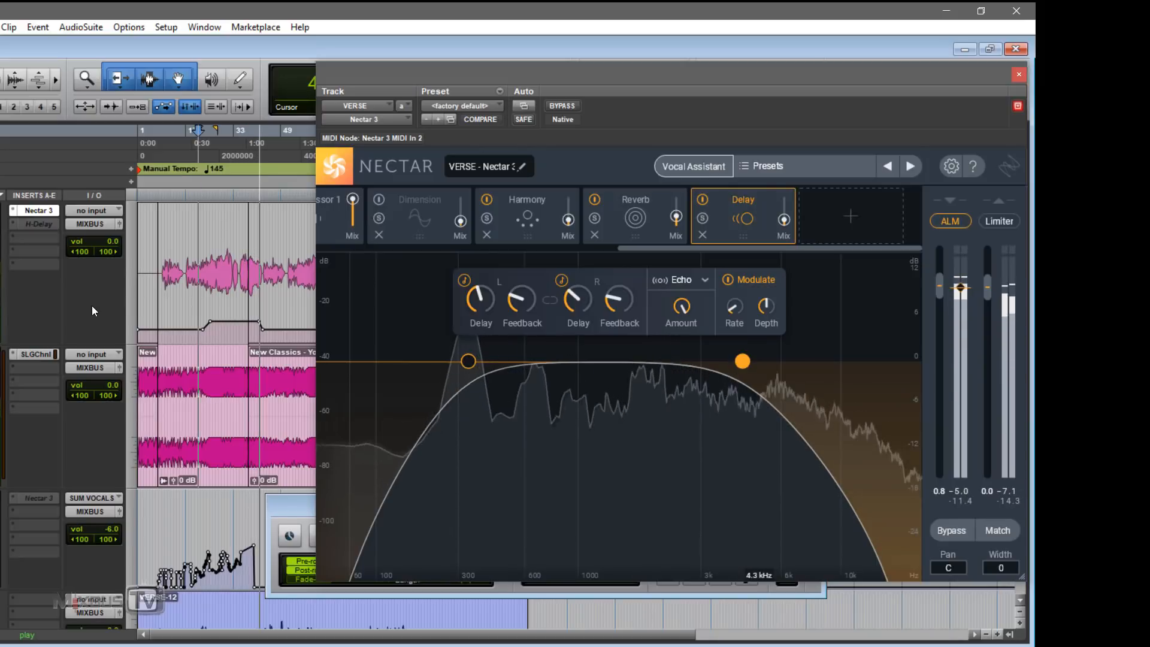
{"action": "key", "text": "t"}
{"action": "key", "text": "r"}
{"action": "key", "text": "r"}
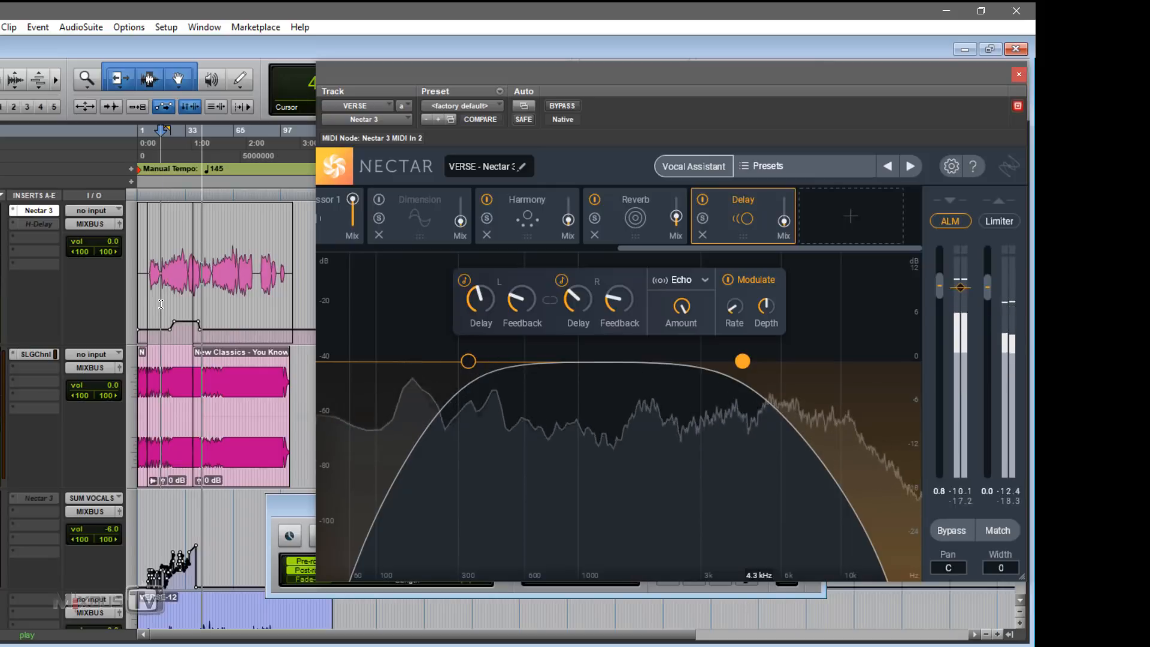
{"action": "key", "text": "space"}
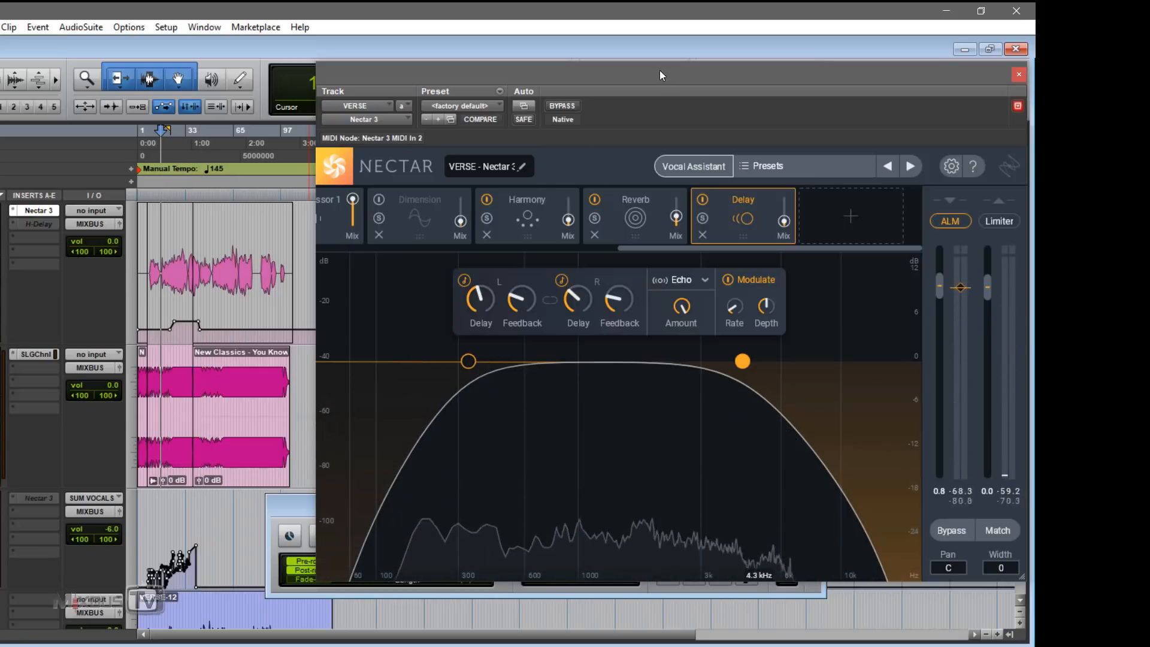
Compare the vocal with Nectar 3 bypassed and active during playback, and raise the VERSE and instrumental track volumes to +1.8 dB
{"action": "mouse_move", "coordinate": [662, 71]}
{"action": "left_mouse_down"}
{"action": "mouse_move", "coordinate": [639, 63]}
{"action": "mouse_move", "coordinate": [649, 65]}
{"action": "left_mouse_up"}
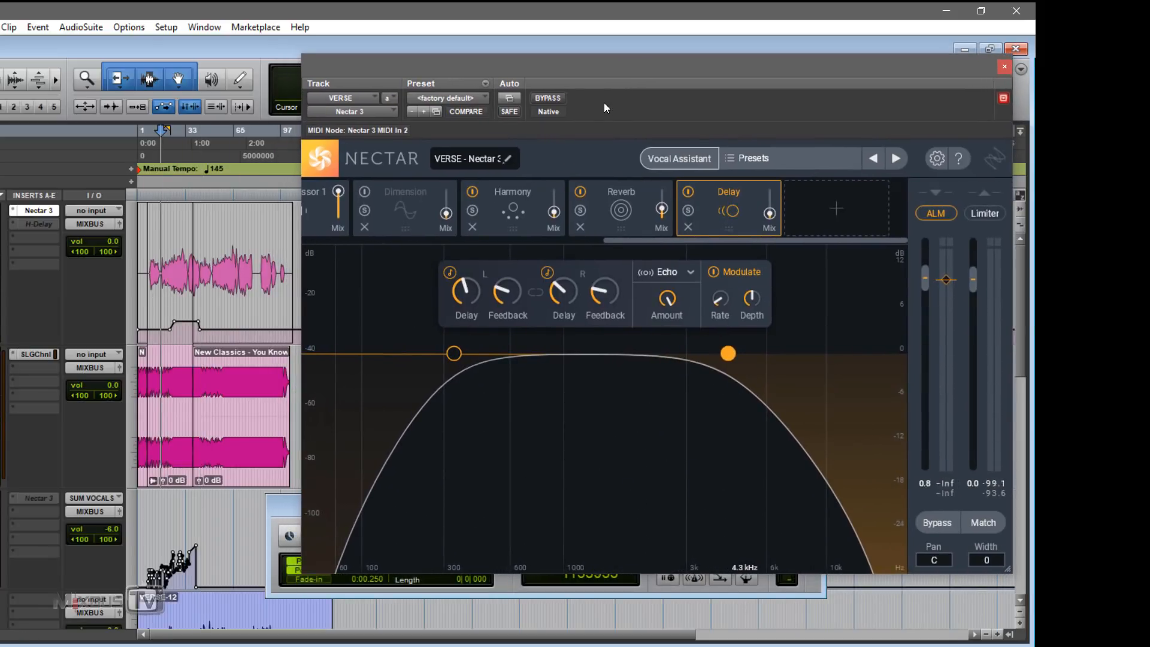
{"action": "left_click_drag", "start_coordinate": [602, 237], "coordinate": [307, 242]}
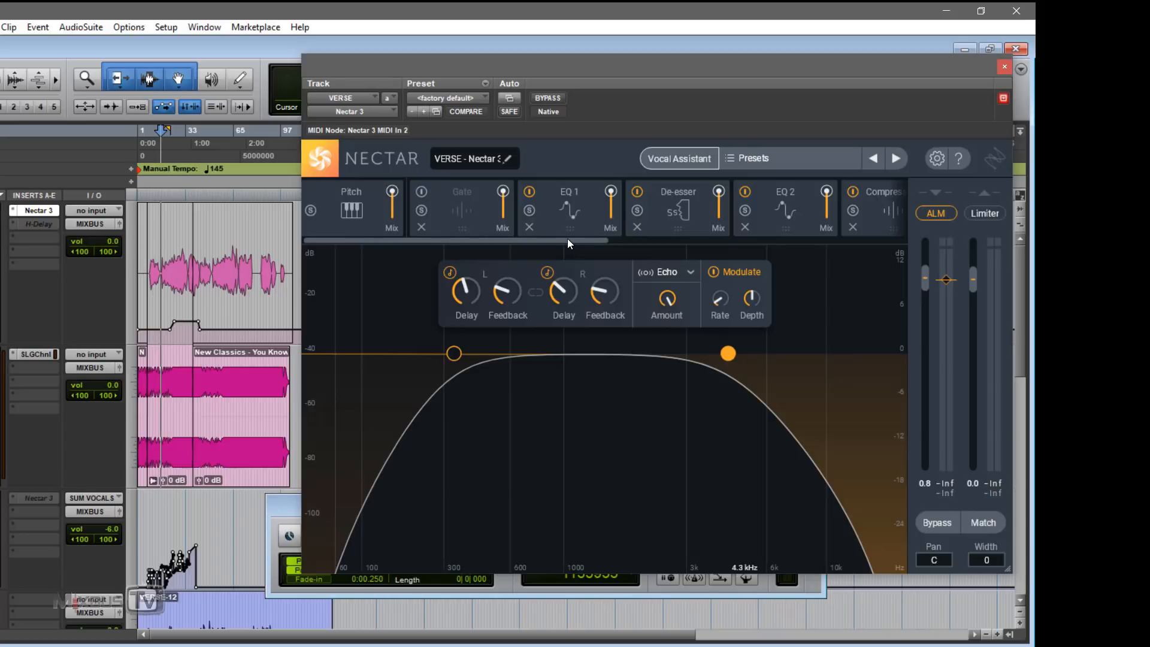
{"action": "left_click", "coordinate": [551, 98]}
{"action": "key", "text": "space"}
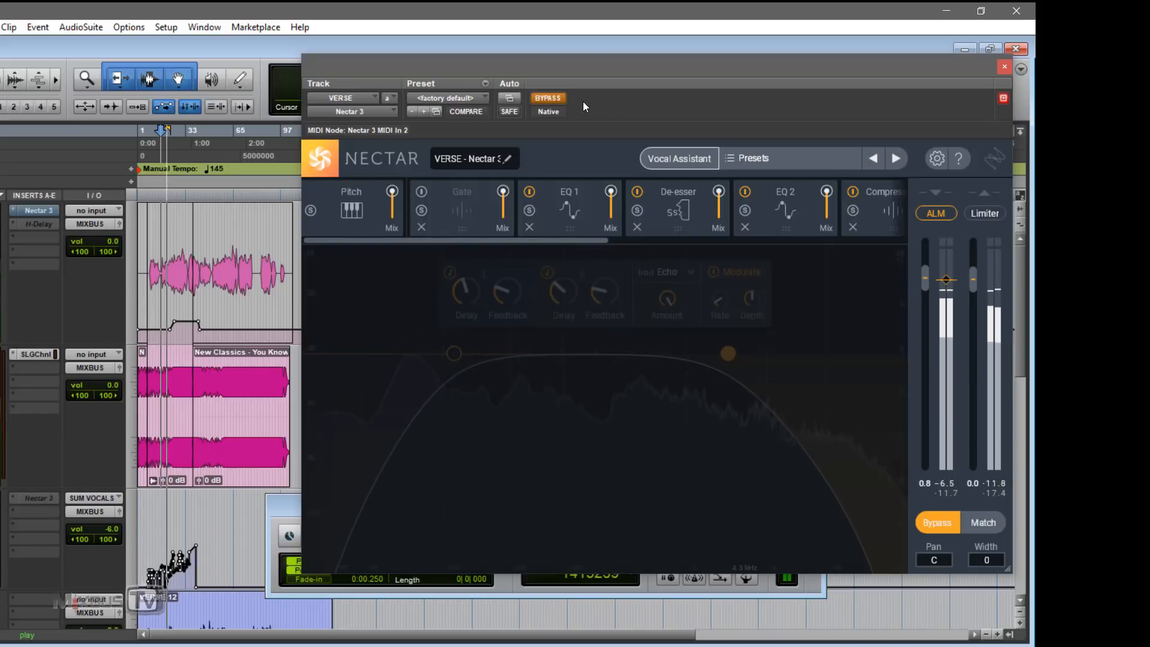
{"action": "left_click", "coordinate": [549, 98]}
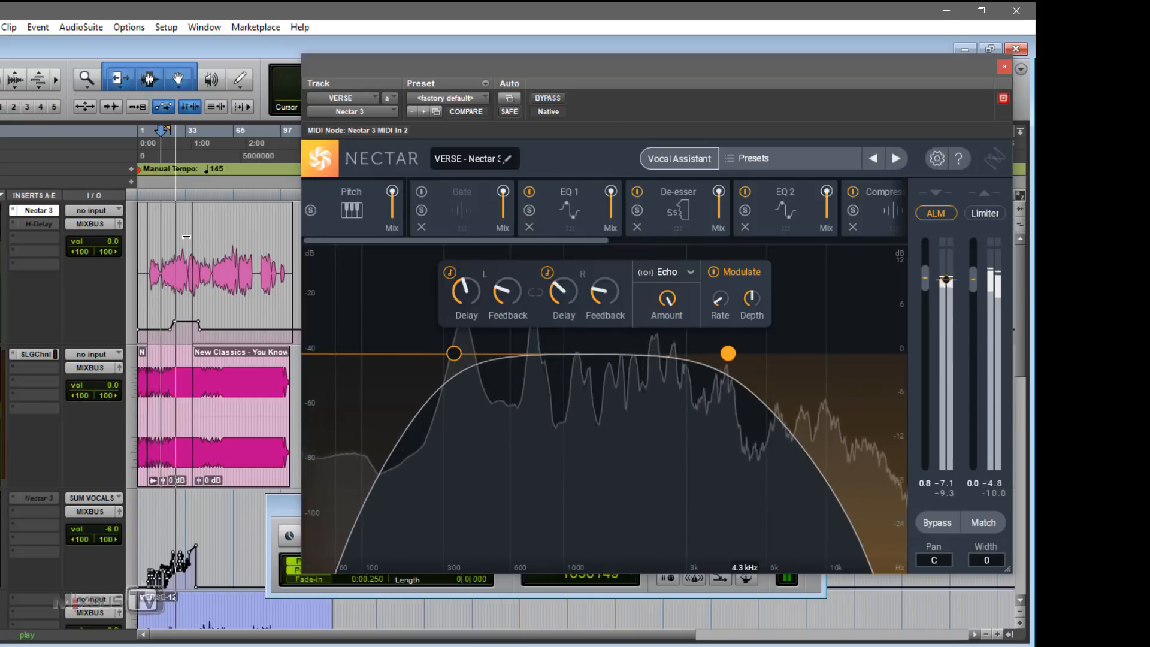
{"action": "left_click_drag", "start_coordinate": [106, 377], "coordinate": [107, 379]}
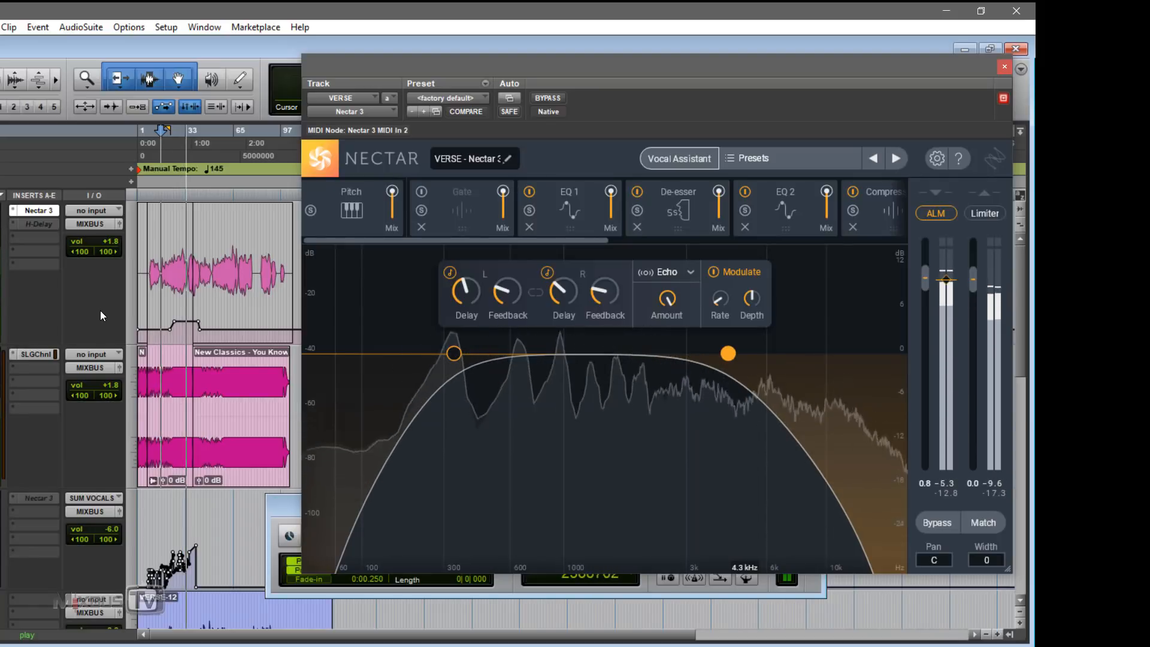
Compare the vocal with Nectar 3 bypassed and active again, and view the Compressor module before stopping playback
{"action": "left_click", "coordinate": [548, 97]}
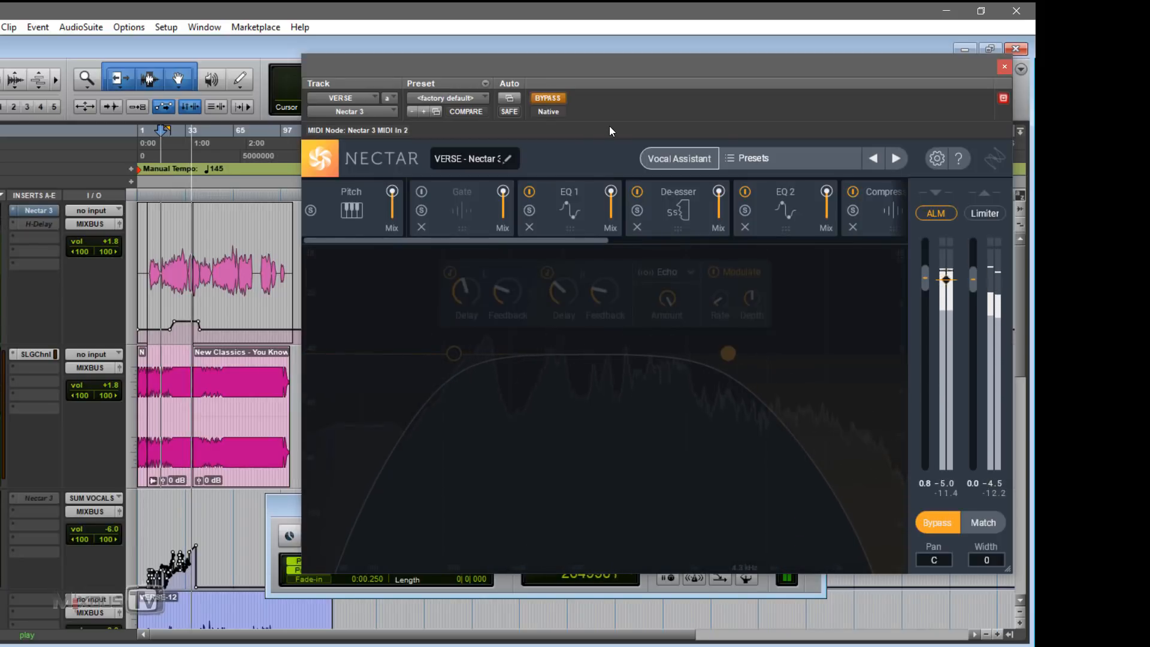
{"action": "left_click", "coordinate": [549, 99]}
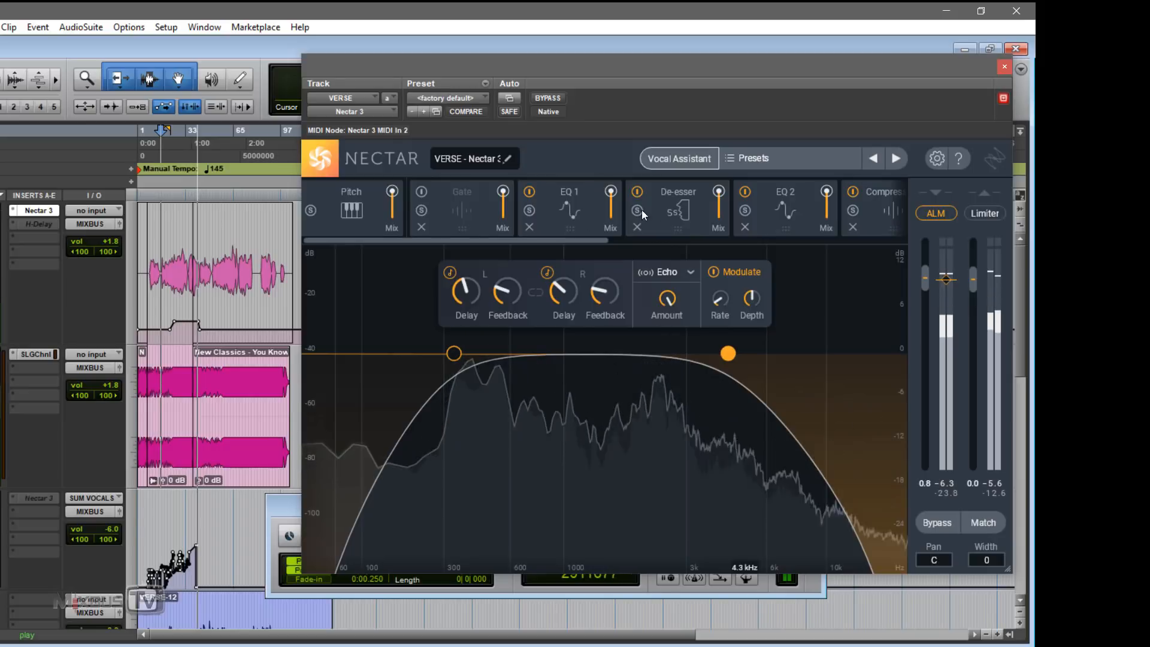
{"action": "left_click", "coordinate": [867, 205]}
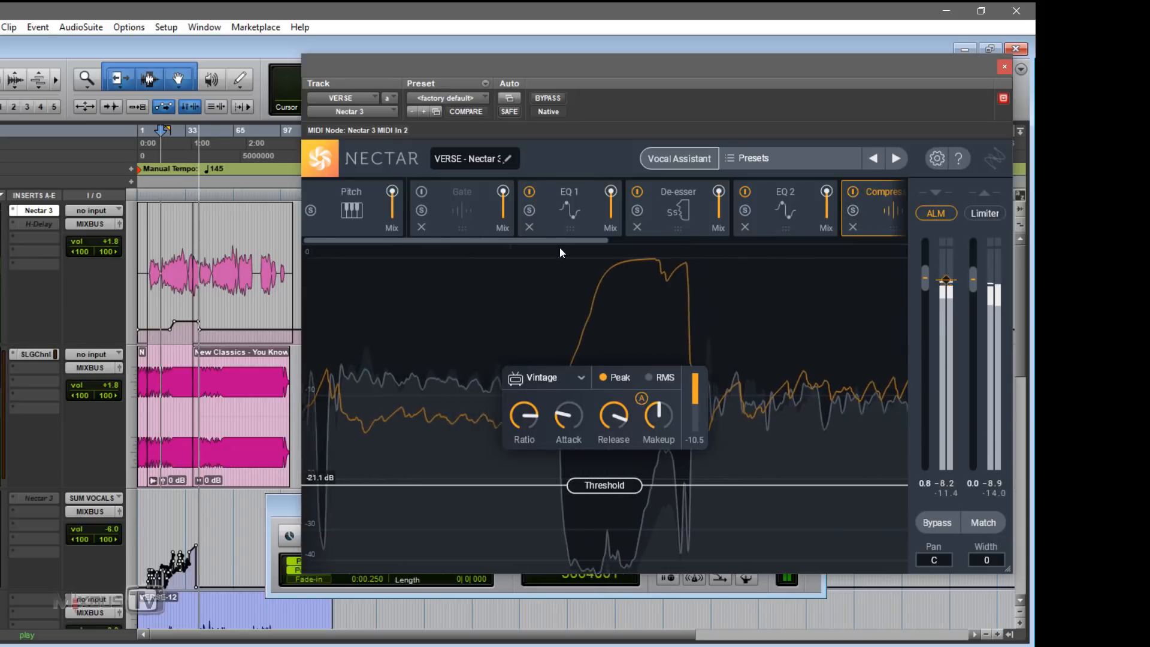
{"action": "key", "text": "space"}
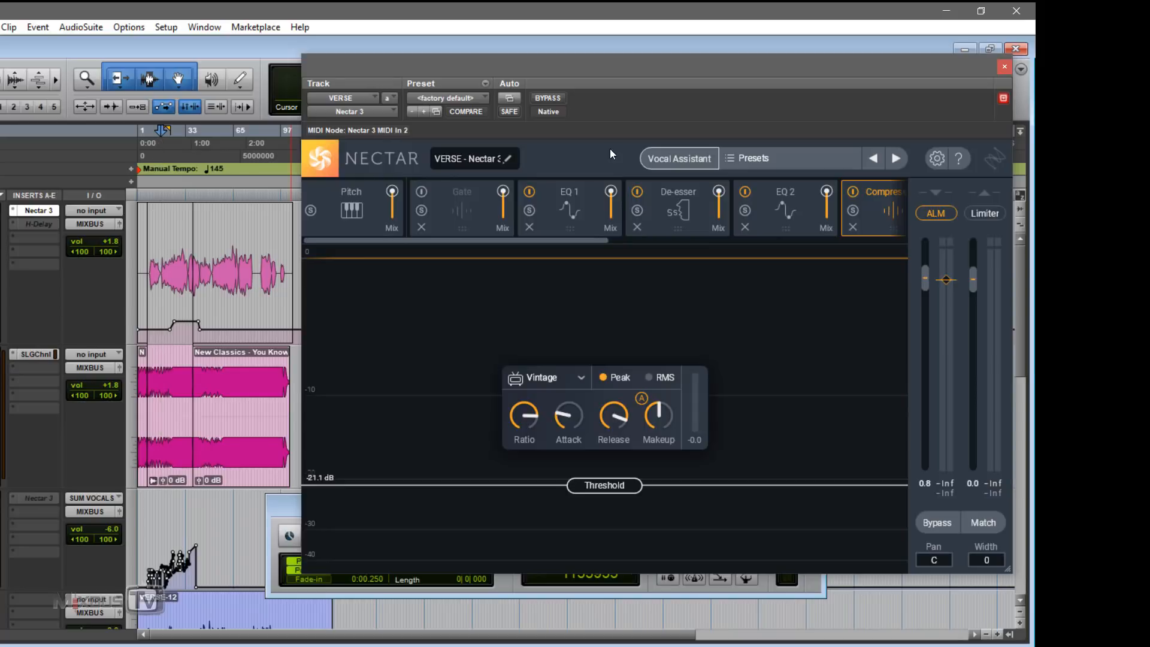
Insert the stereo multichannel iZotope Relay plug-in on the instrumental track, below the SSL channel insert
{"action": "left_click", "coordinate": [695, 160]}
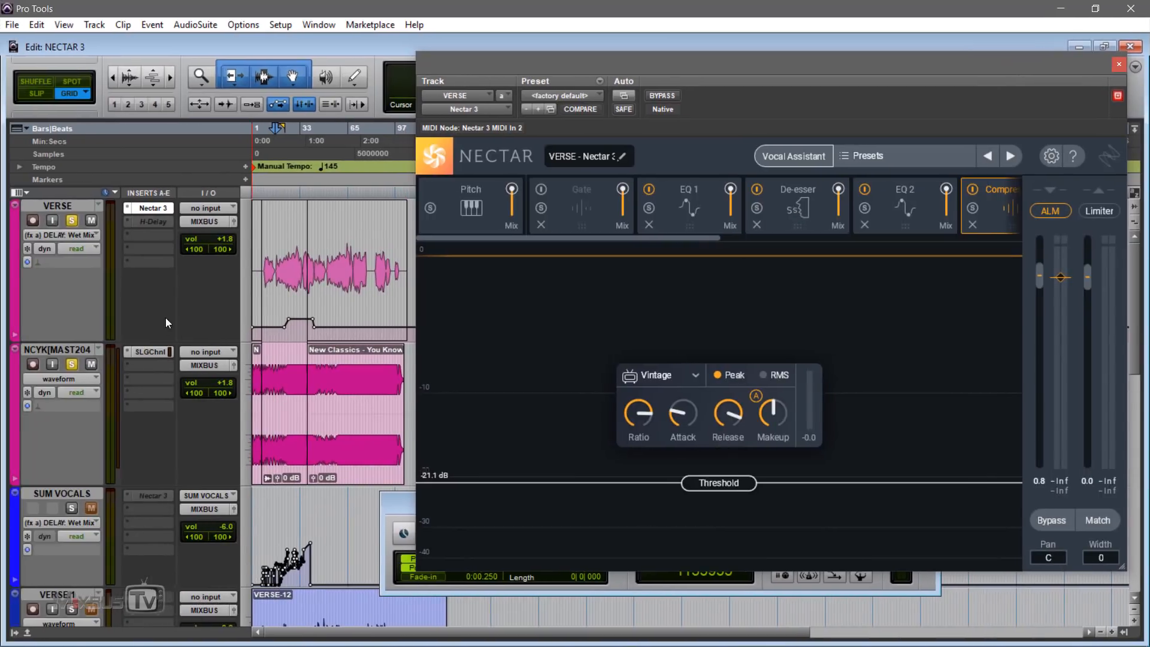
{"action": "left_click", "coordinate": [152, 365]}
{"action": "mouse_move", "coordinate": [265, 422]}
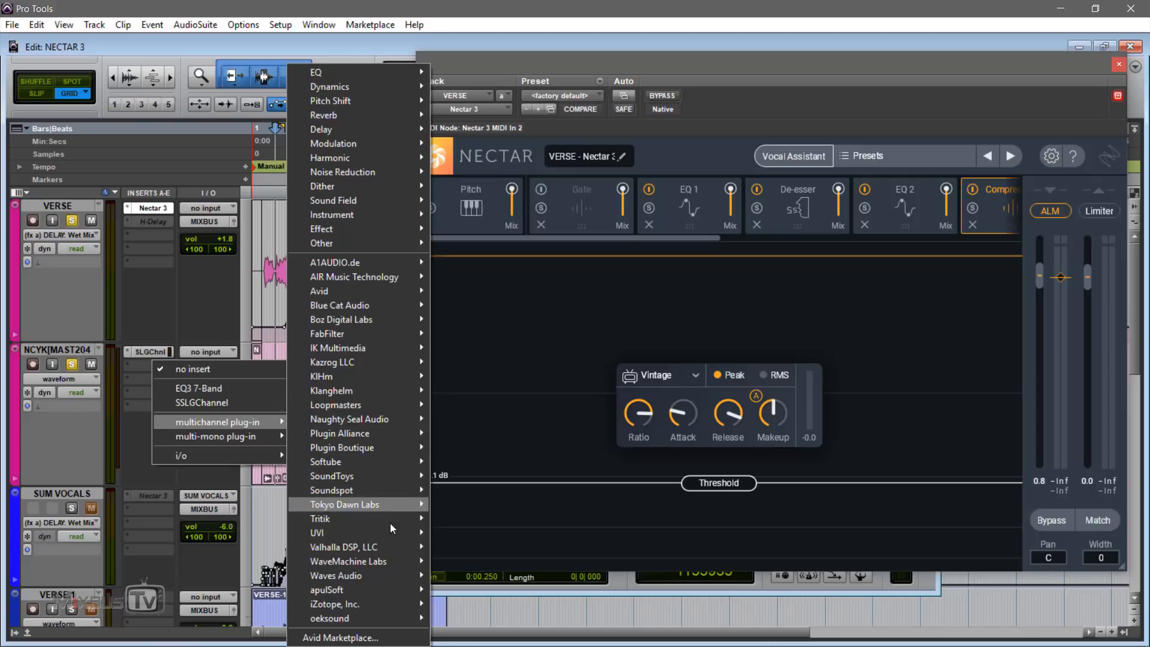
{"action": "mouse_move", "coordinate": [408, 604]}
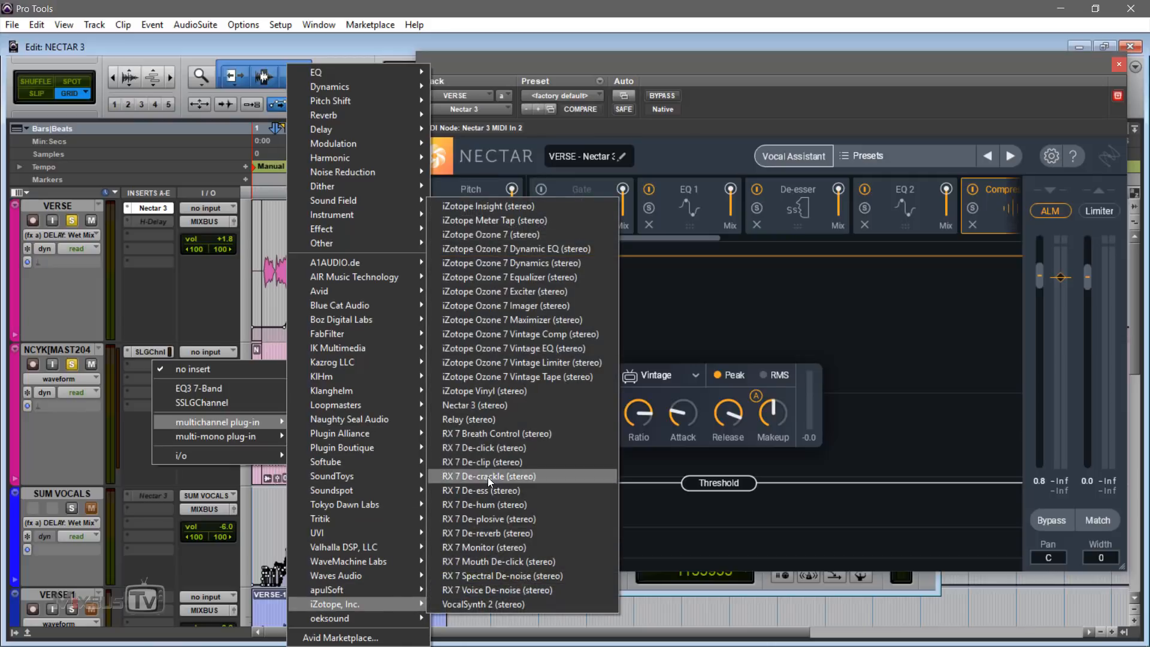
{"action": "left_click", "coordinate": [474, 420]}
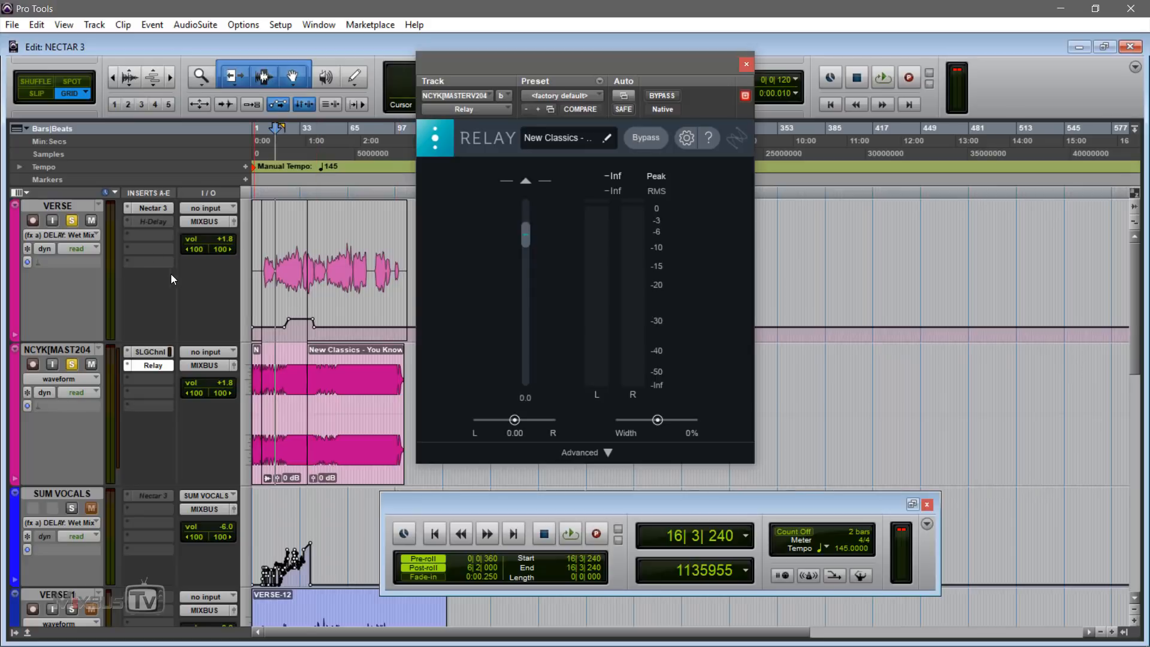
Start the Vocal Assistant in Nectar 3 on the VERSE track and proceed with the Unmask option
{"action": "left_click", "coordinate": [156, 210]}
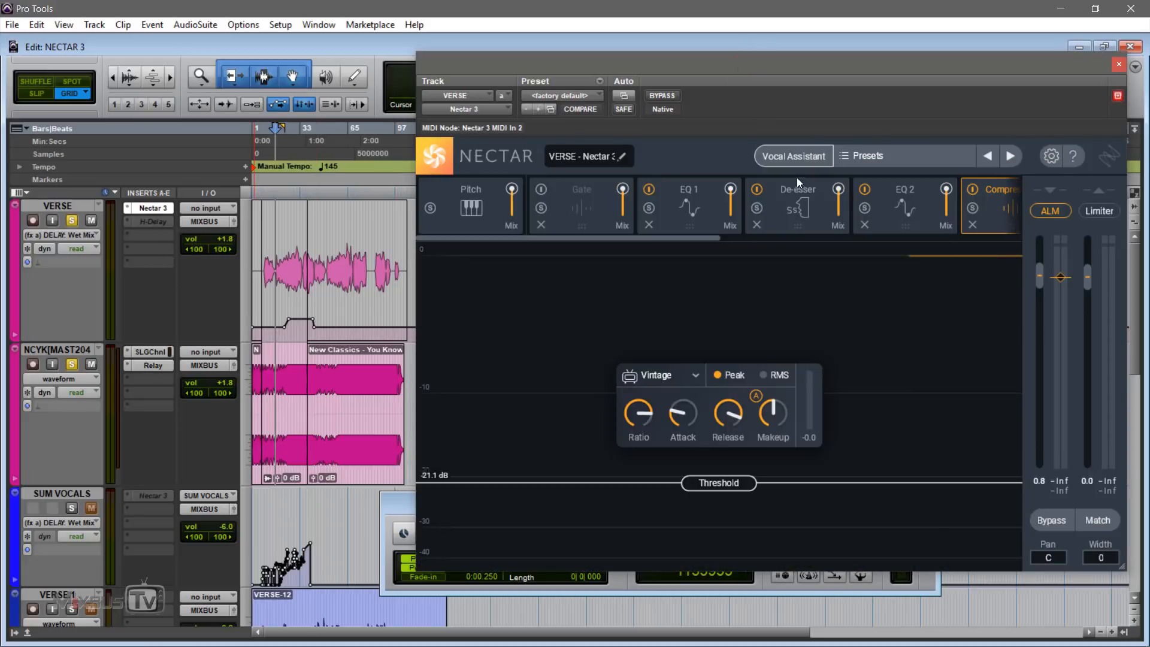
{"action": "left_click", "coordinate": [800, 158]}
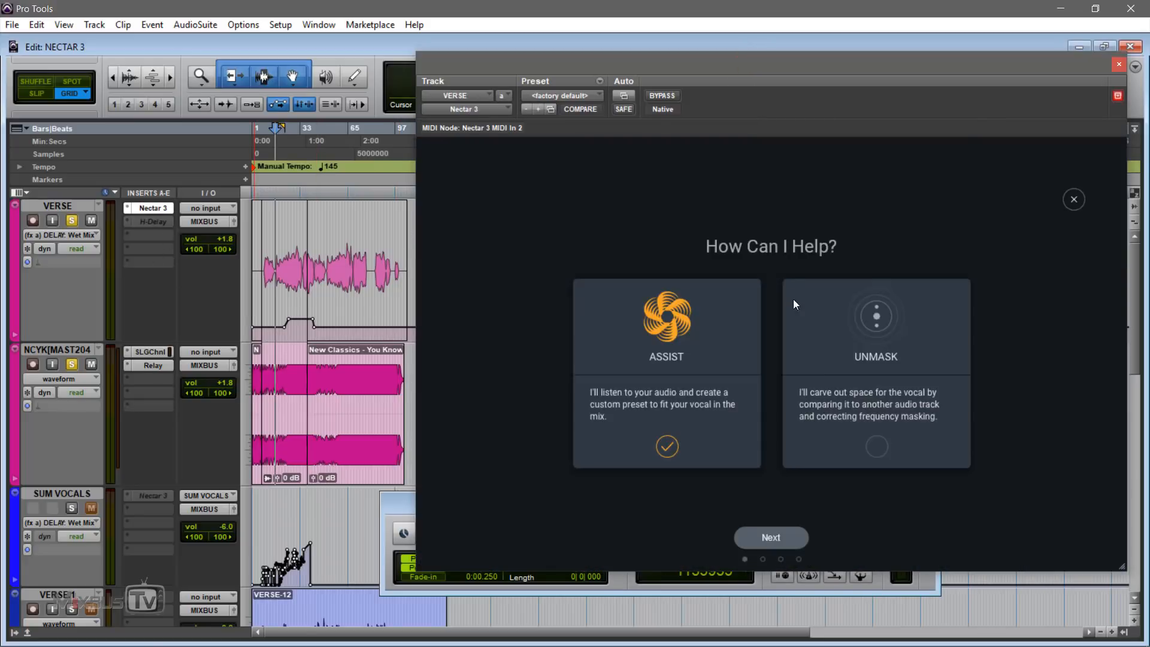
{"action": "left_click", "coordinate": [876, 446]}
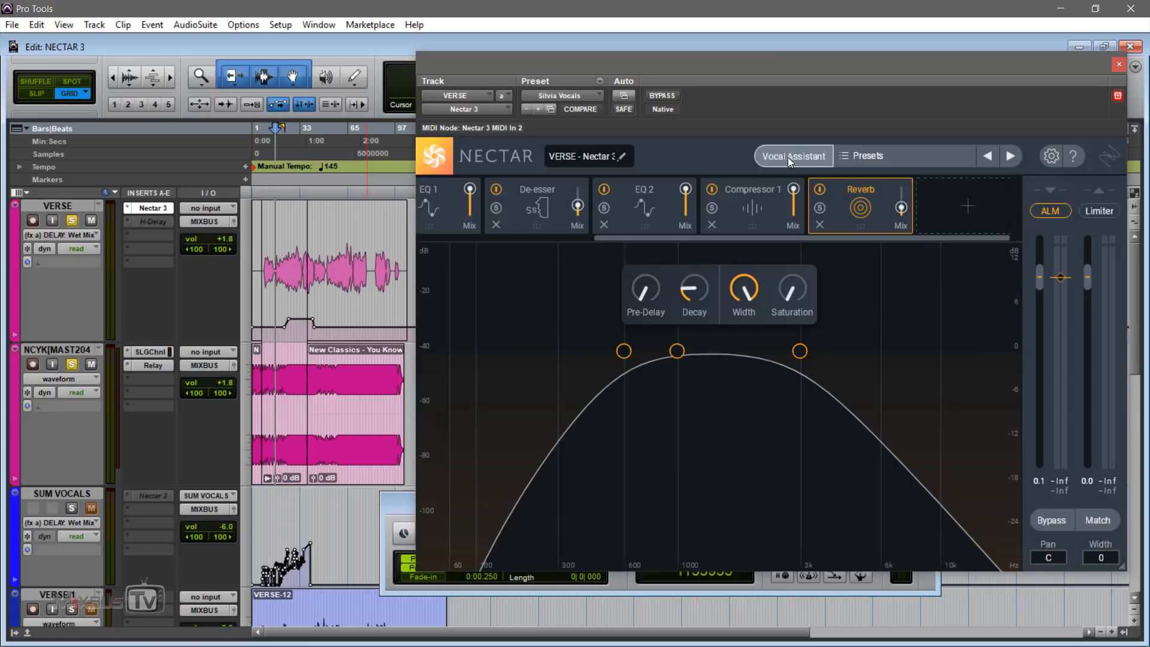
{"action": "left_click", "coordinate": [789, 157]}
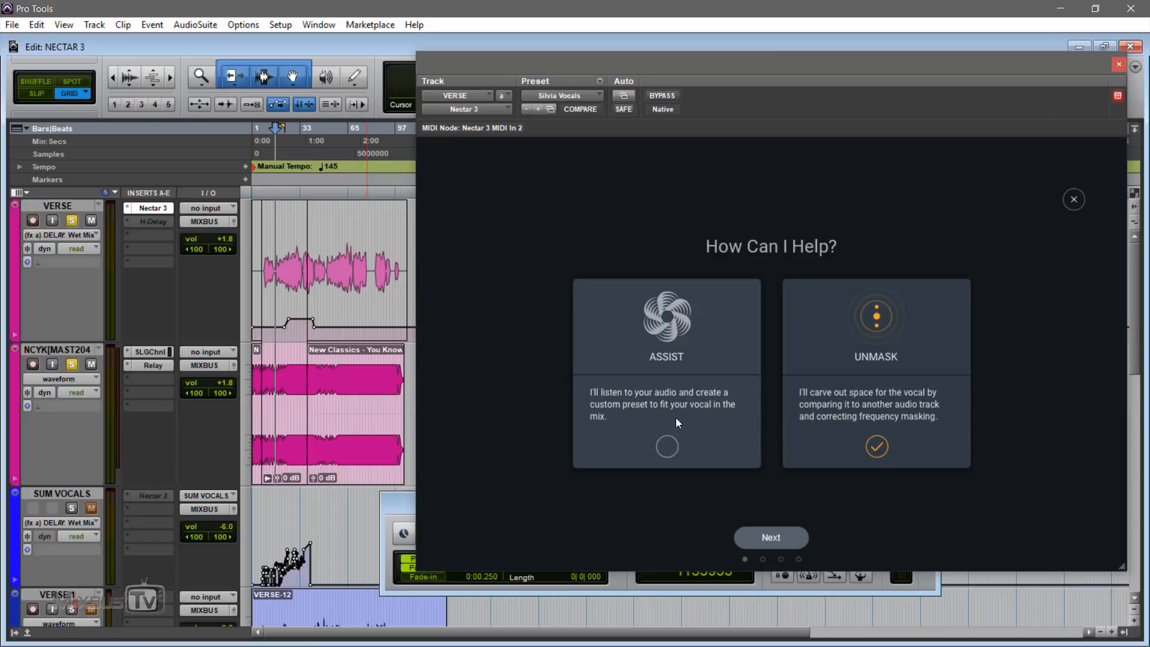
{"action": "left_click", "coordinate": [878, 447]}
{"action": "left_click", "coordinate": [878, 447]}
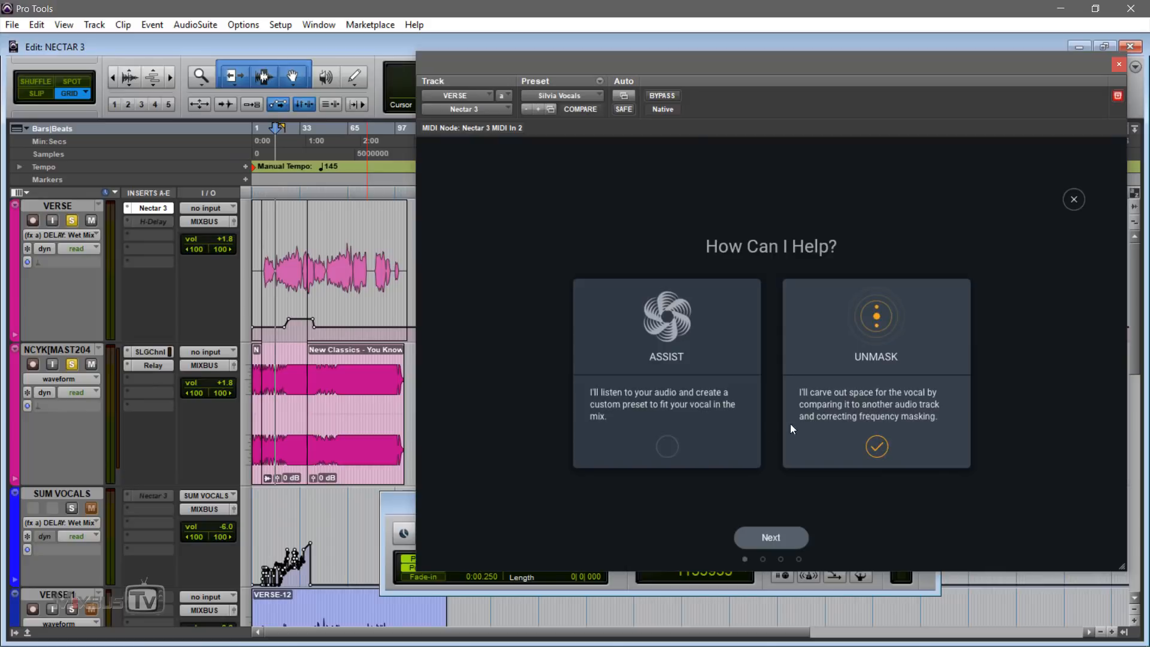
{"action": "left_click", "coordinate": [781, 537]}
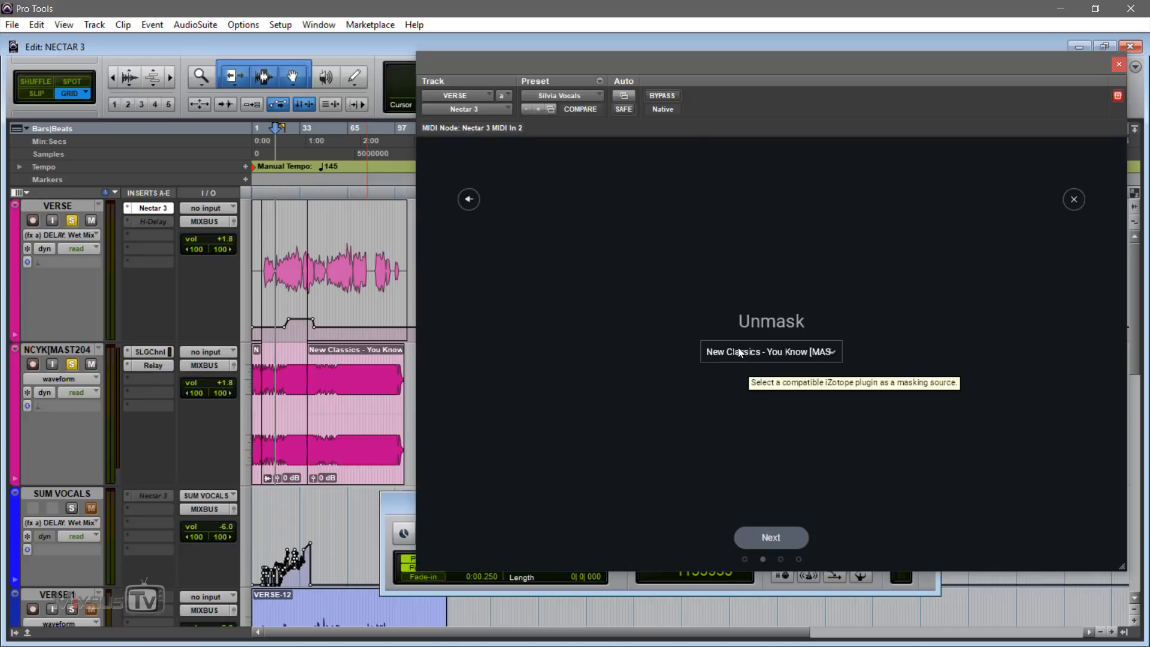
Choose the New Classics - You Know instrumental as the masking source, play the audio for analysis, and accept the unmask suggestion
{"action": "left_click", "coordinate": [754, 351]}
{"action": "left_click", "coordinate": [753, 370]}
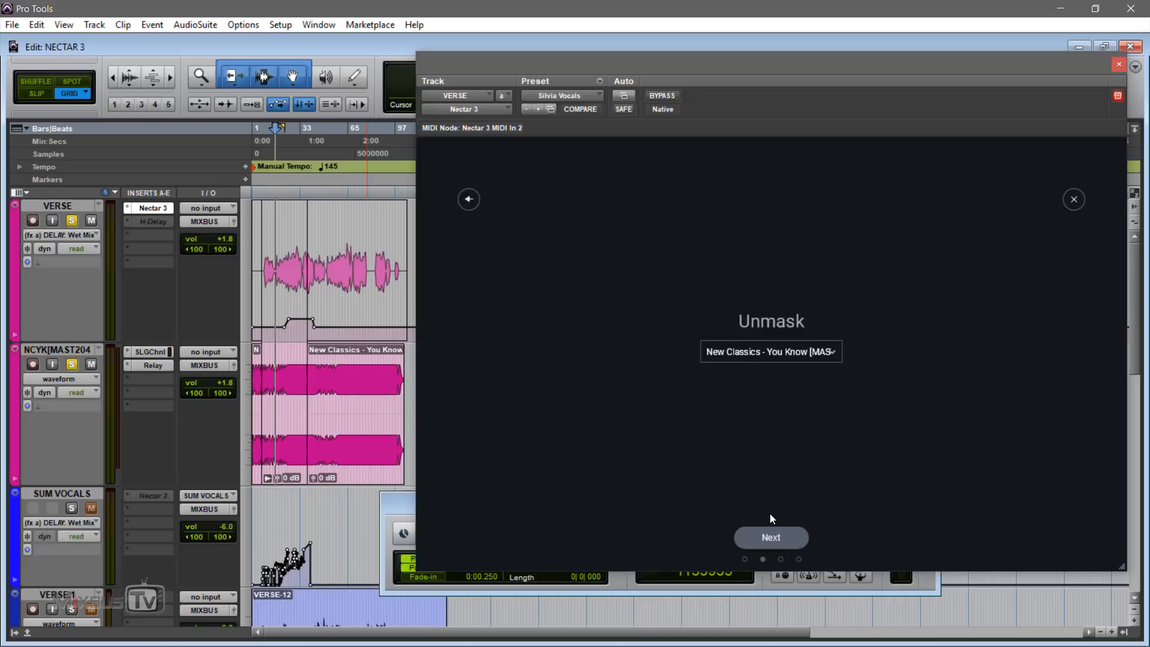
{"action": "left_click", "coordinate": [780, 539]}
{"action": "key", "text": "space"}
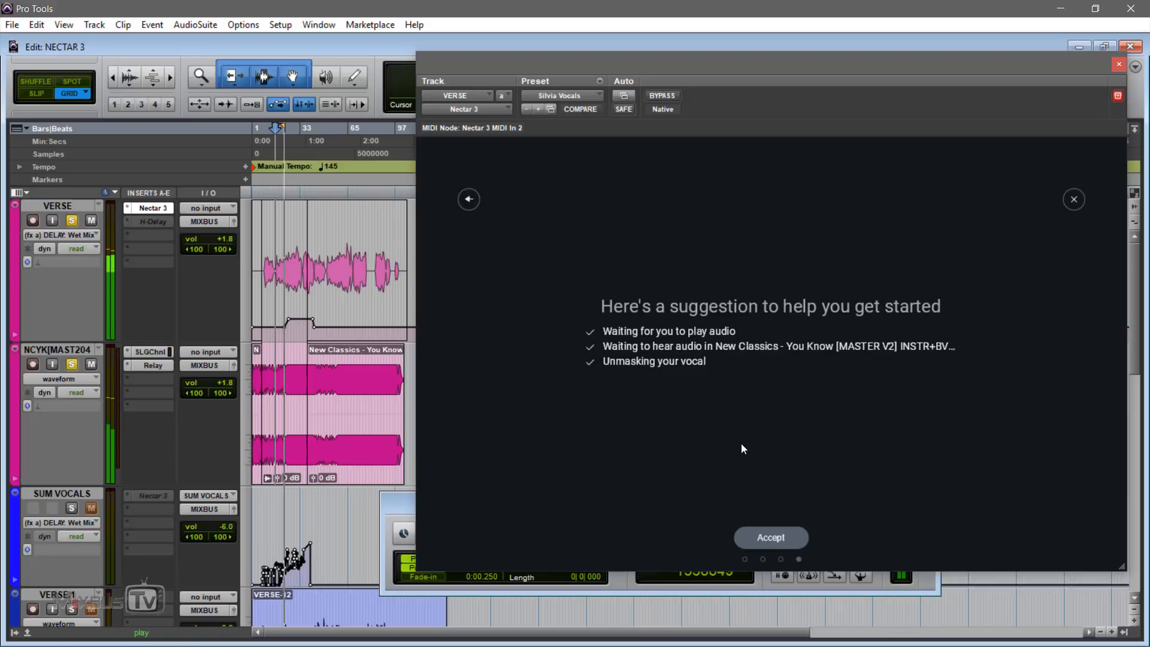
{"action": "left_click", "coordinate": [789, 542]}
Look through the Nectar 3 module chain and examine the unmask control in Relay on the instrumental track during playback
{"action": "left_click_drag", "start_coordinate": [791, 240], "coordinate": [692, 221]}
{"action": "left_click_drag", "start_coordinate": [772, 238], "coordinate": [884, 238]}
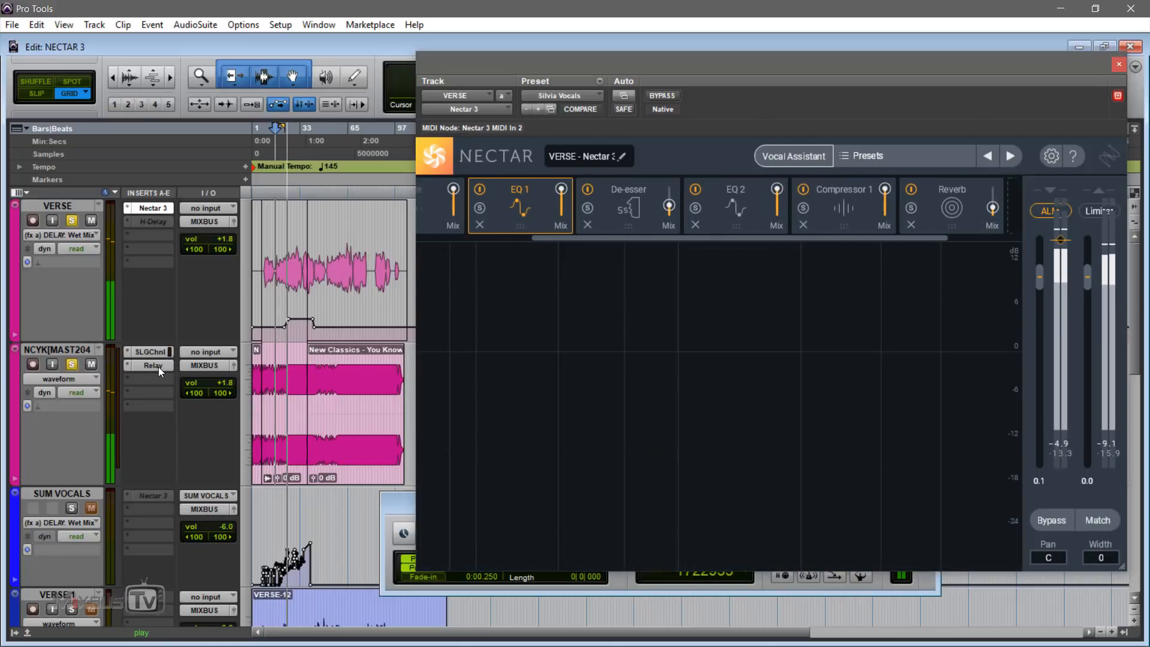
{"action": "left_click", "coordinate": [158, 367]}
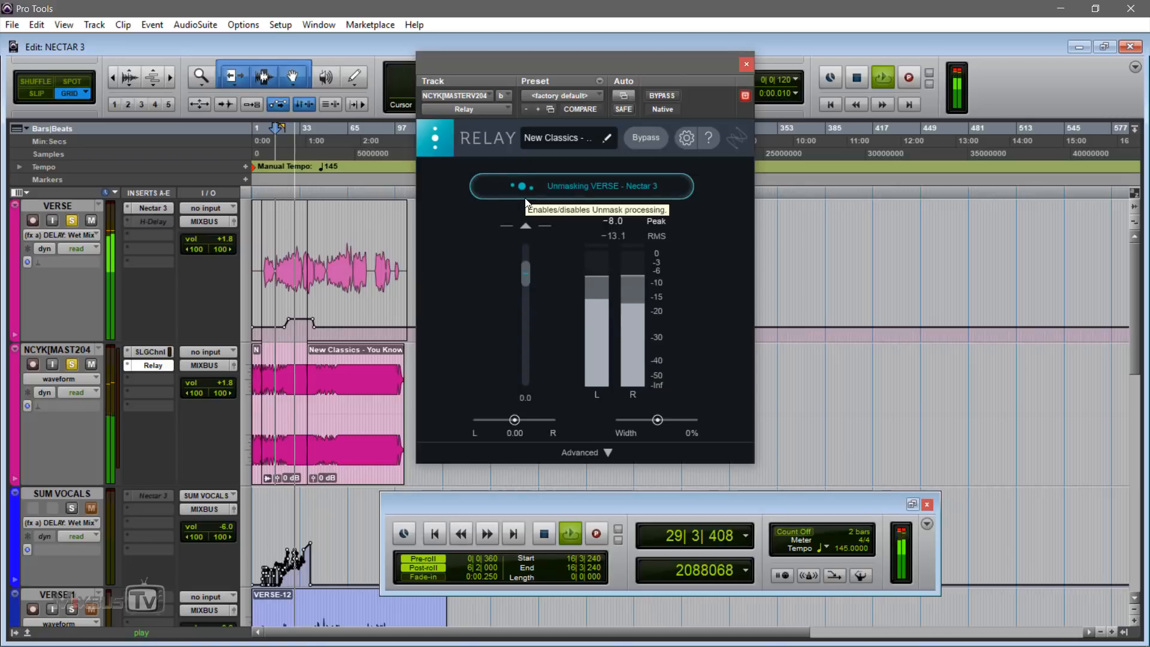
{"action": "key", "text": "space"}
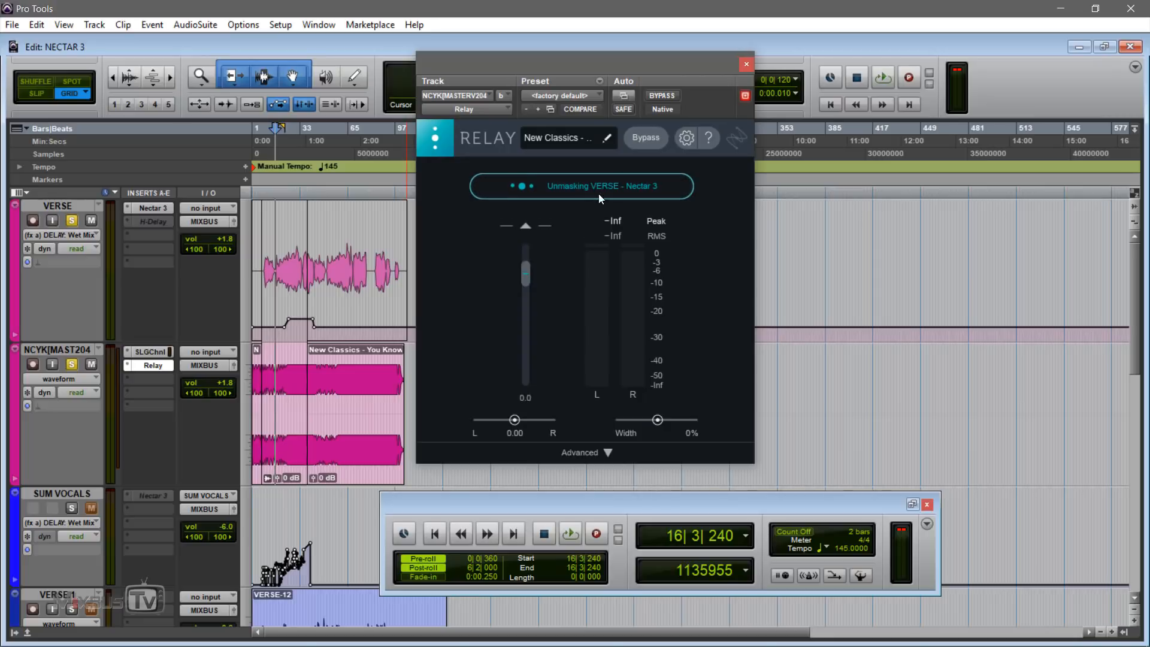
Play the song and repeatedly switch Relay's bypass on and off on the instrumental track to compare the unmasking
{"action": "key", "text": "space"}
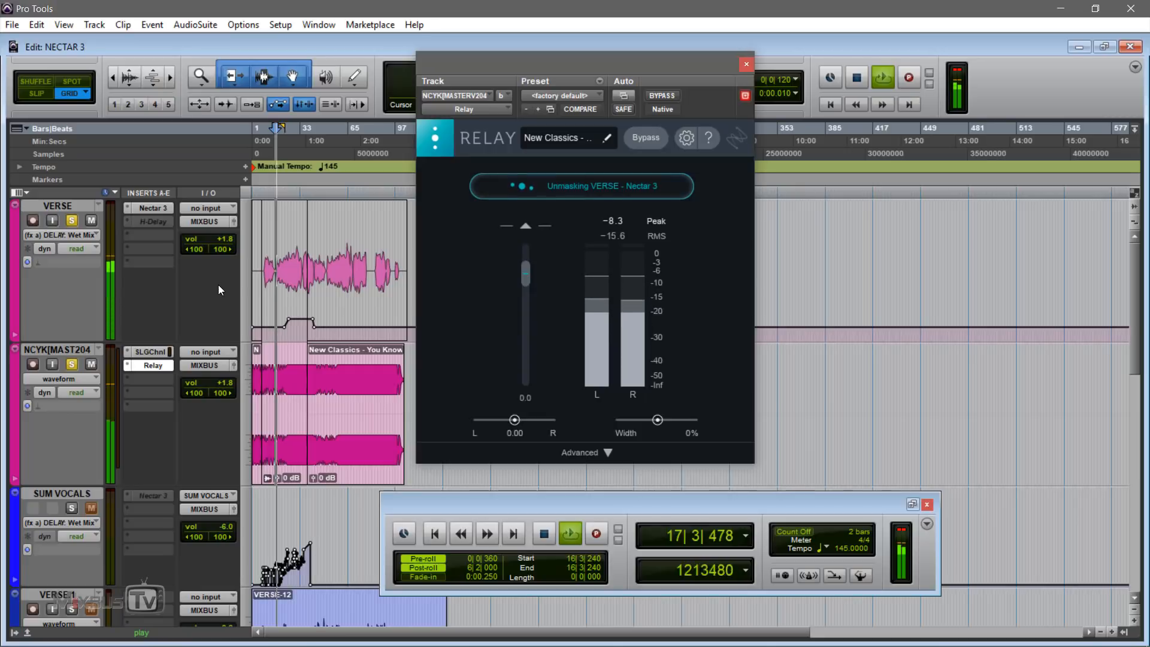
{"action": "right_click", "coordinate": [151, 366]}
{"action": "left_click", "coordinate": [159, 367]}
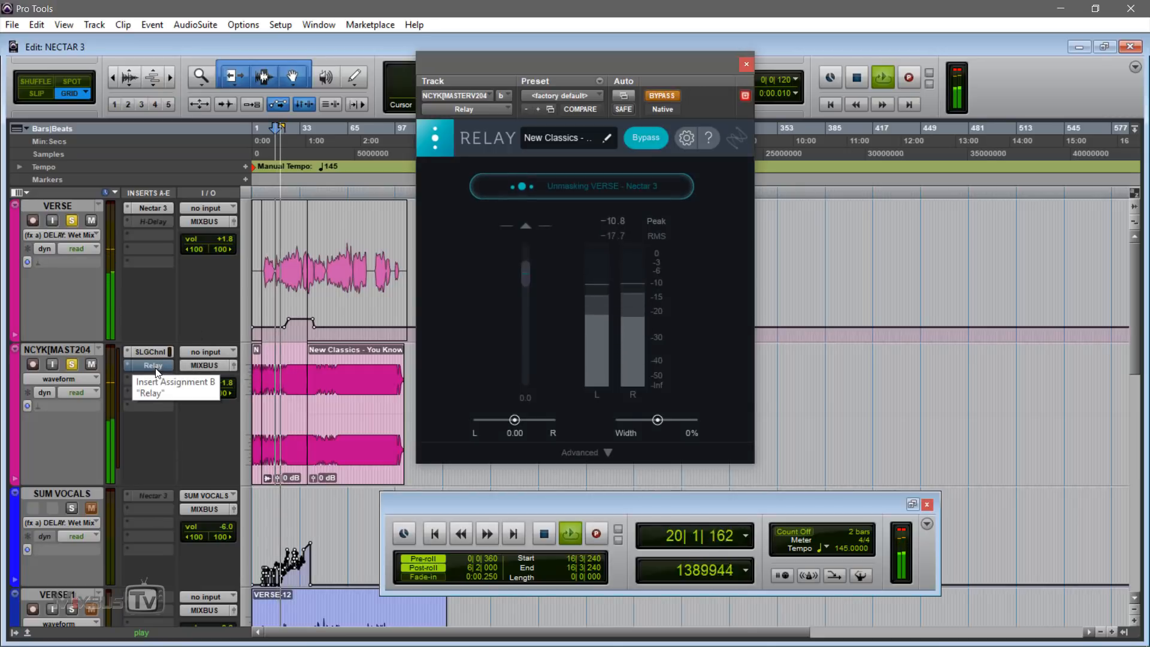
{"action": "right_click", "coordinate": [156, 368]}
{"action": "left_click", "coordinate": [169, 369]}
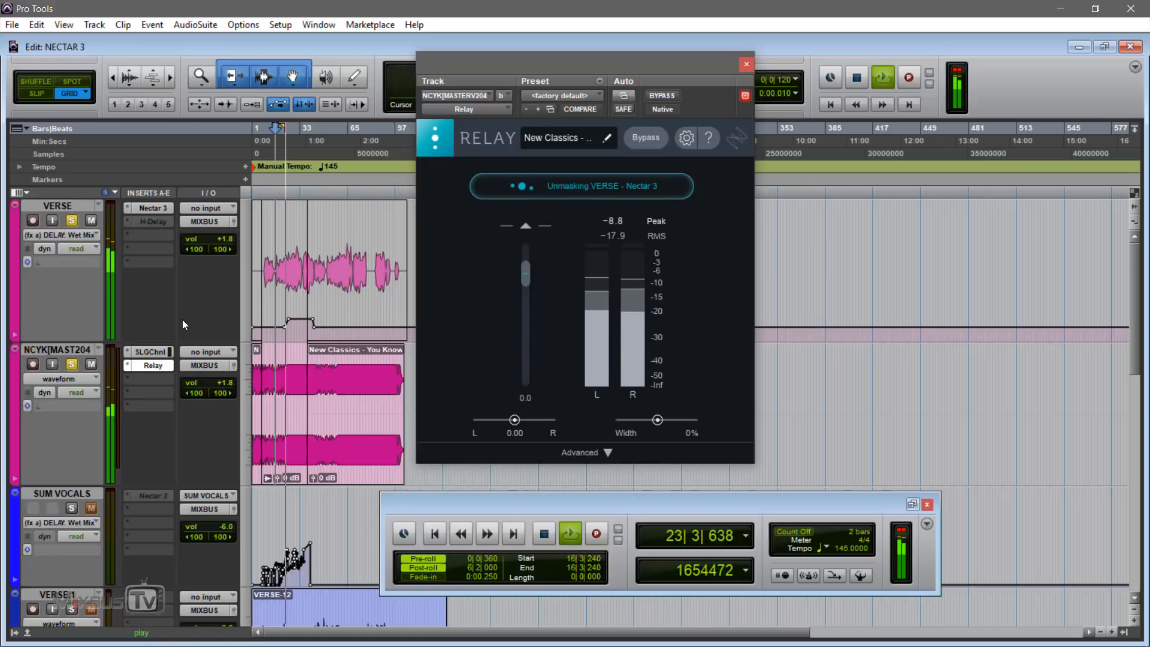
{"action": "right_click", "coordinate": [150, 365]}
{"action": "left_click", "coordinate": [162, 368]}
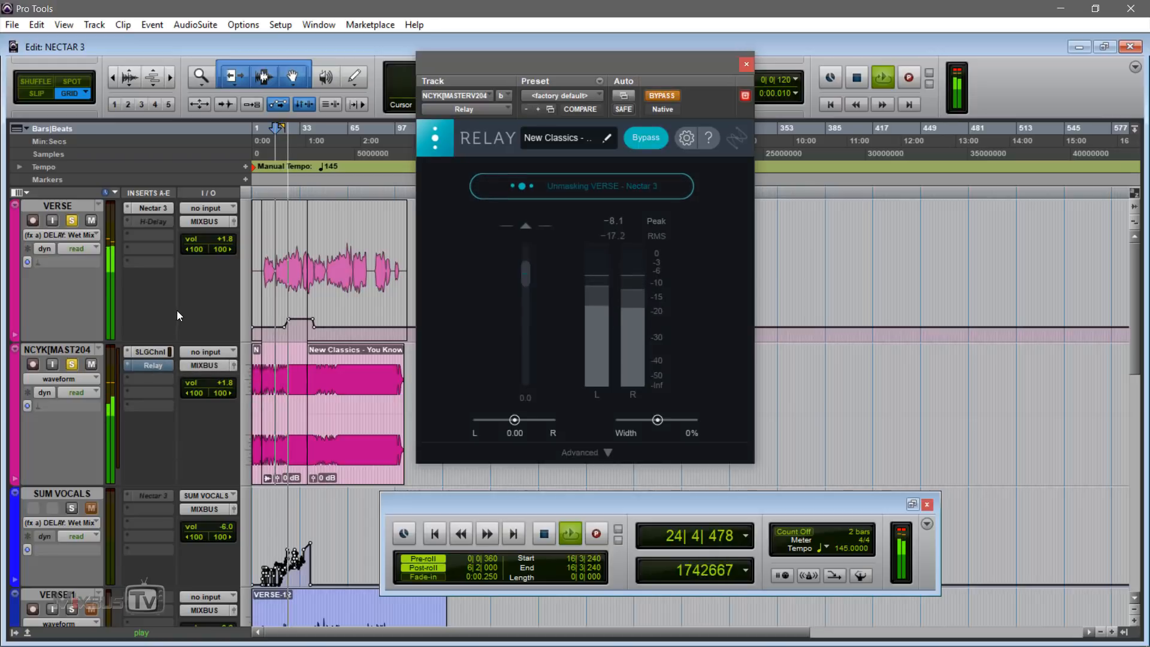
{"action": "right_click", "coordinate": [150, 365]}
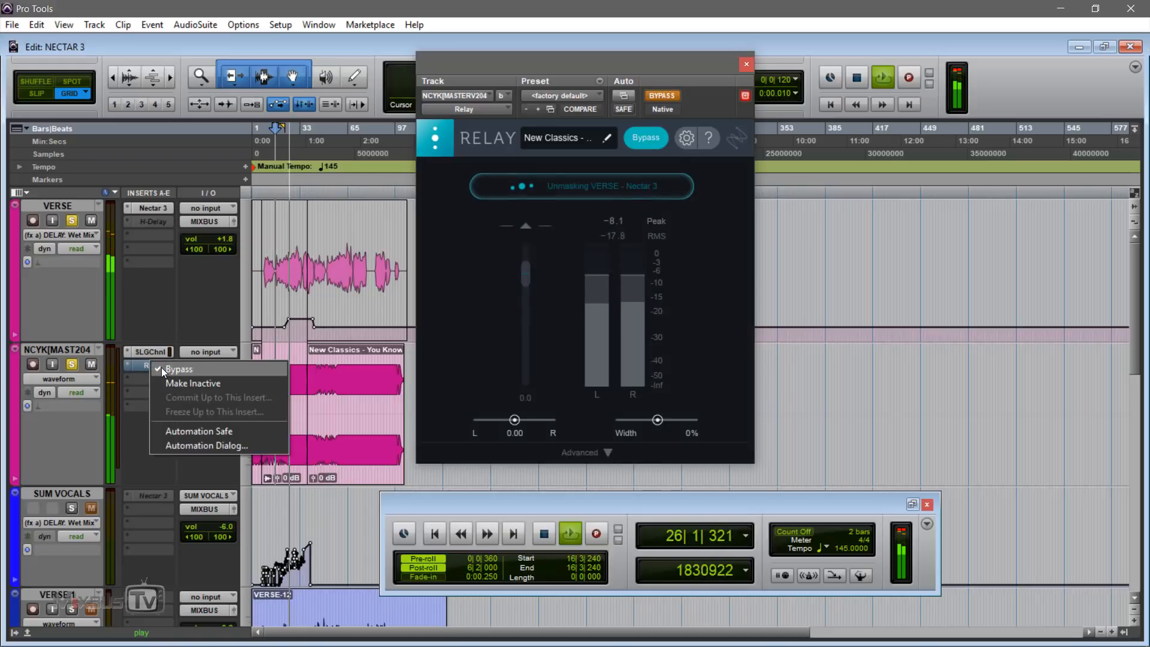
{"action": "left_click", "coordinate": [160, 368]}
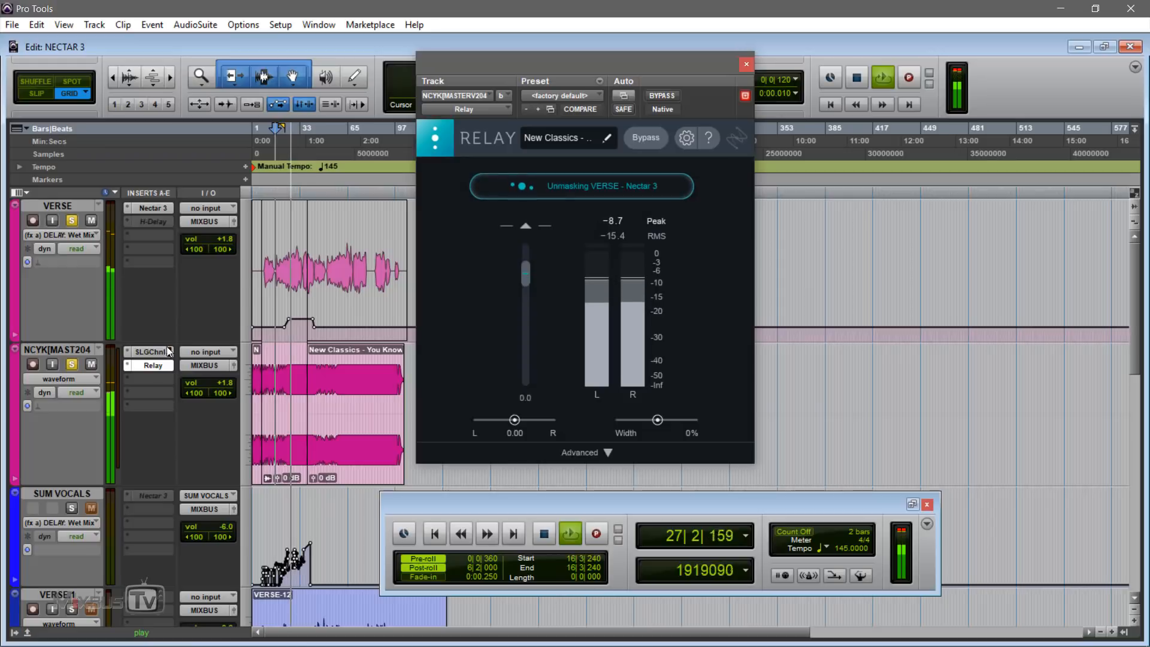
{"action": "right_click", "coordinate": [156, 365]}
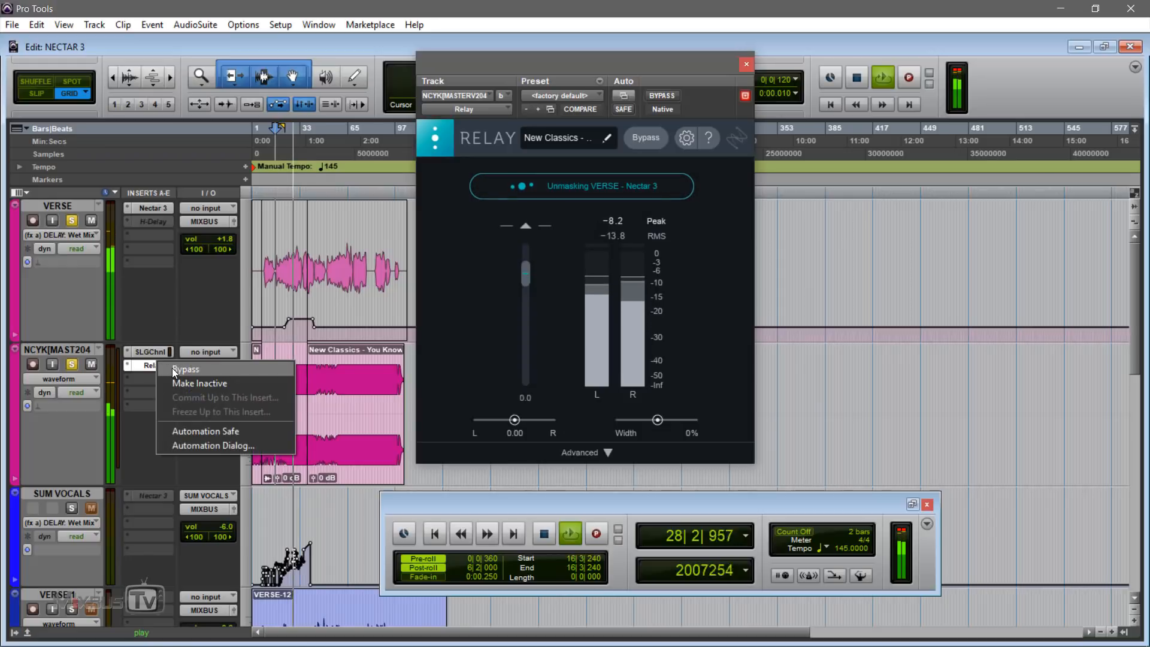
{"action": "left_click", "coordinate": [173, 370]}
{"action": "right_click", "coordinate": [160, 365]}
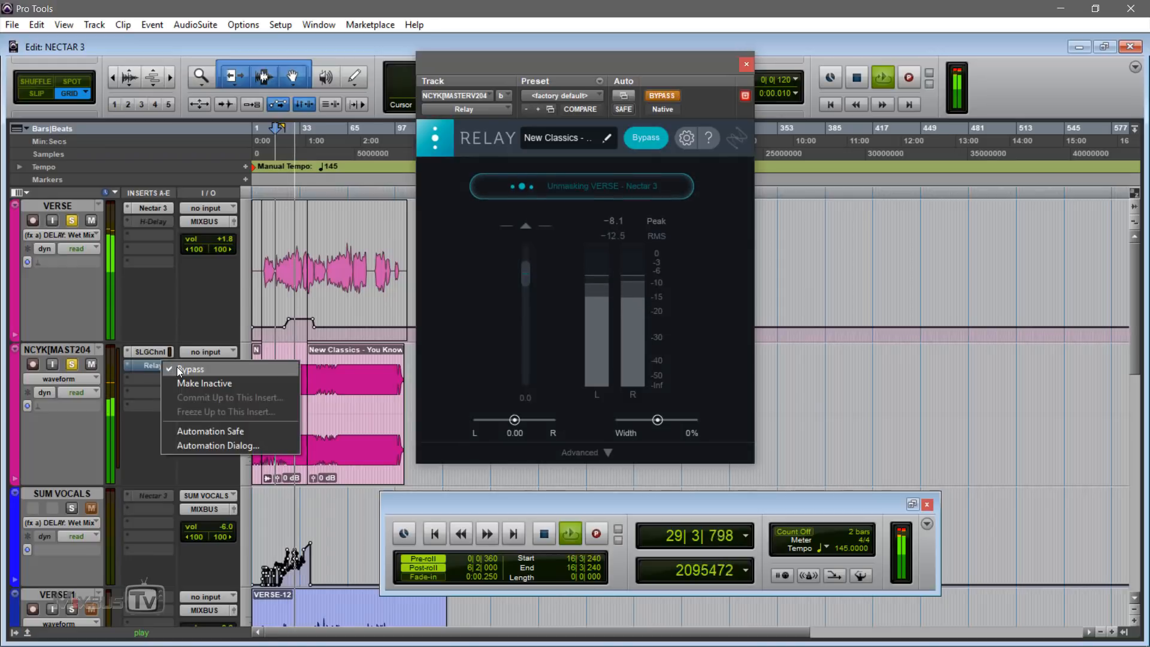
{"action": "left_click", "coordinate": [176, 369]}
{"action": "right_click", "coordinate": [164, 365]}
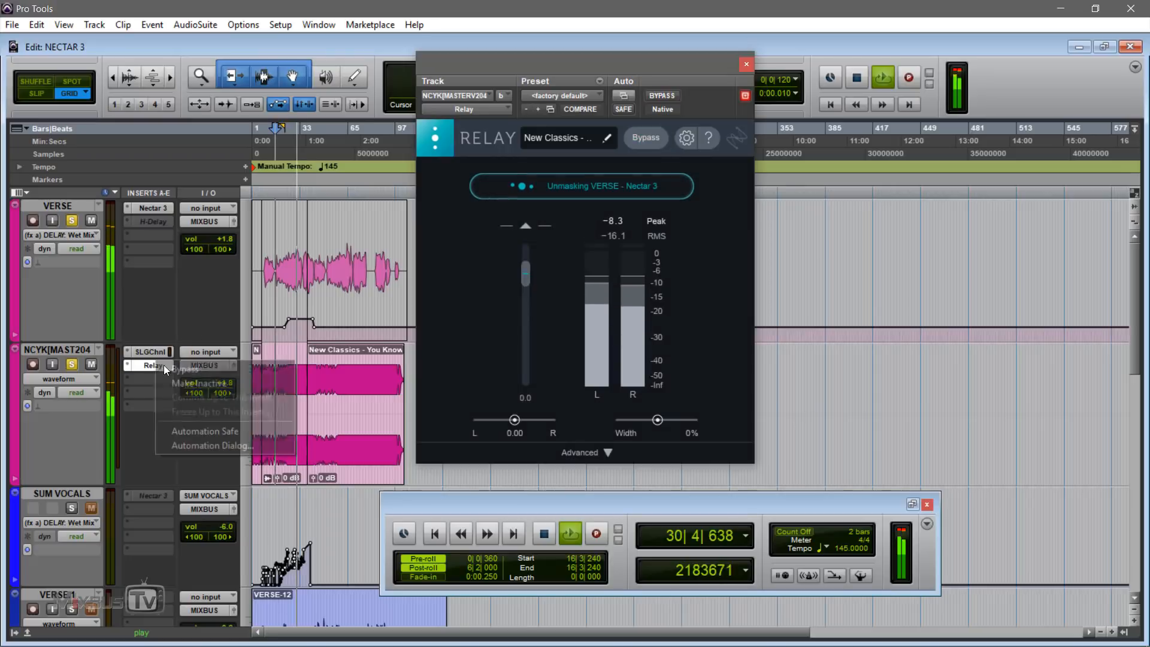
{"action": "left_click", "coordinate": [175, 369]}
{"action": "right_click", "coordinate": [171, 366]}
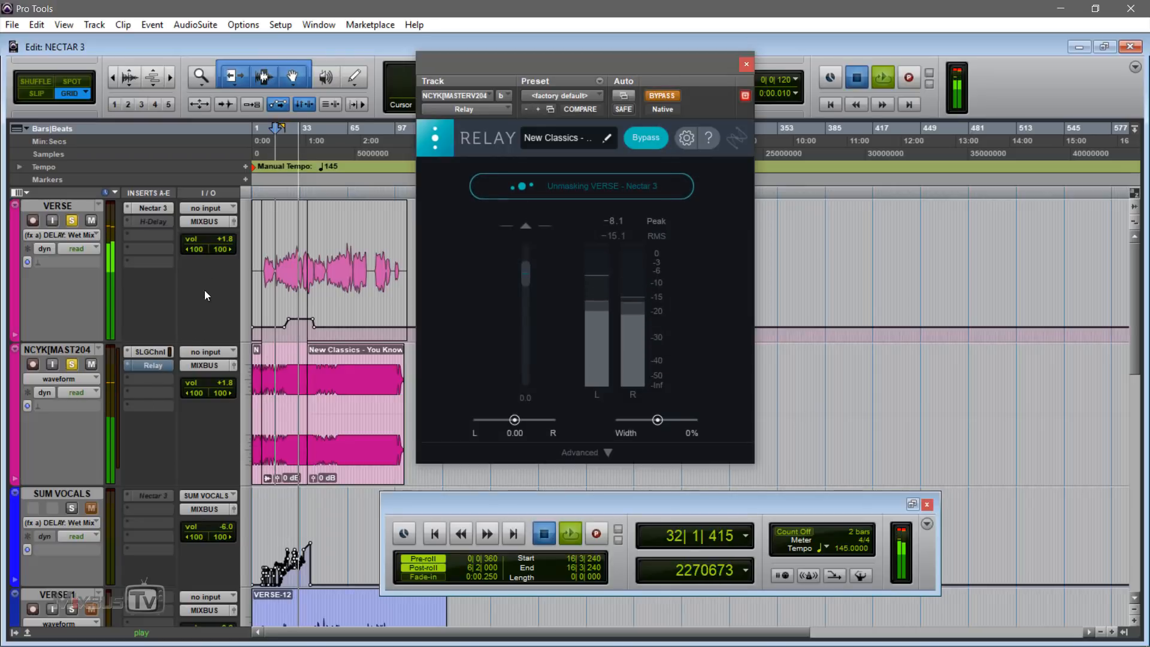
{"action": "key", "text": "space"}
Set the VERSE track volume to 0.0 dB and the instrumental track to +1.8 dB, and reopen Nectar 3 on VERSE
{"action": "left_click", "coordinate": [226, 244], "text": "alt"}
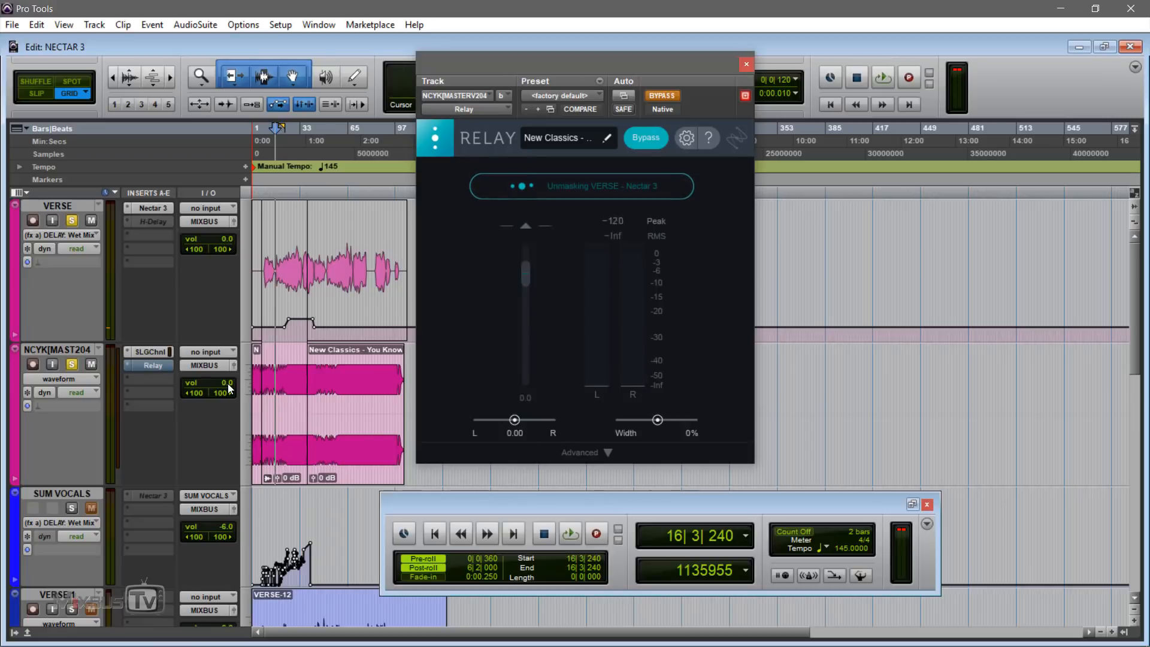
{"action": "left_click_drag", "start_coordinate": [227, 383], "coordinate": [228, 361]}
{"action": "left_click", "coordinate": [160, 210]}
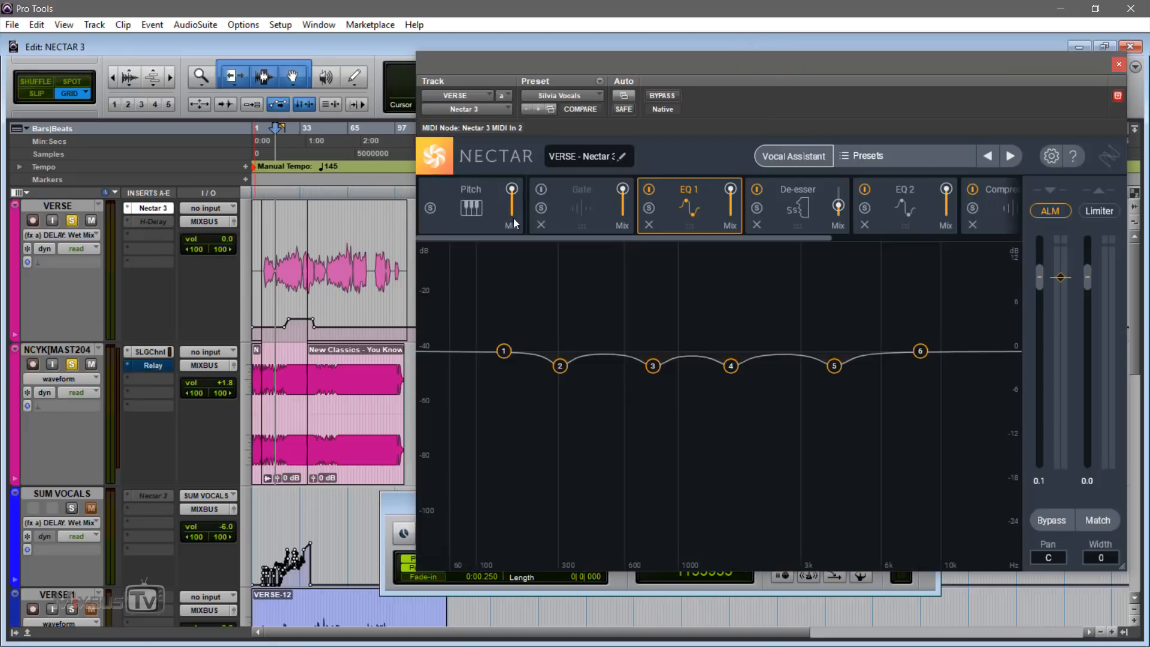
{"action": "left_click_drag", "start_coordinate": [771, 64], "coordinate": [754, 65]}
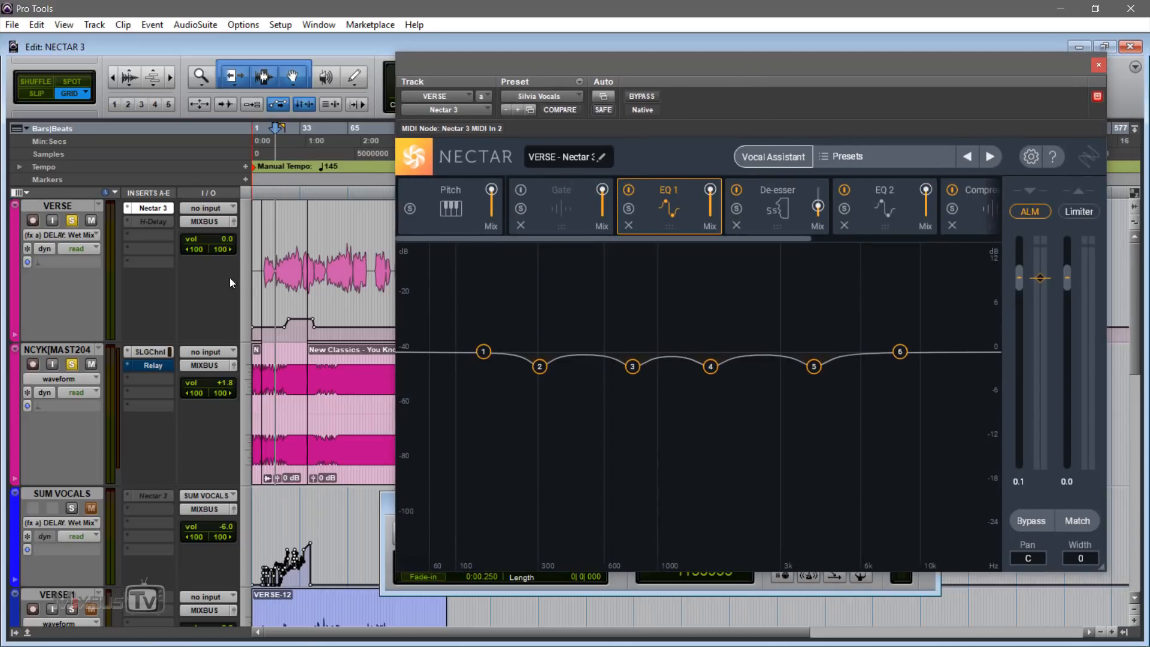